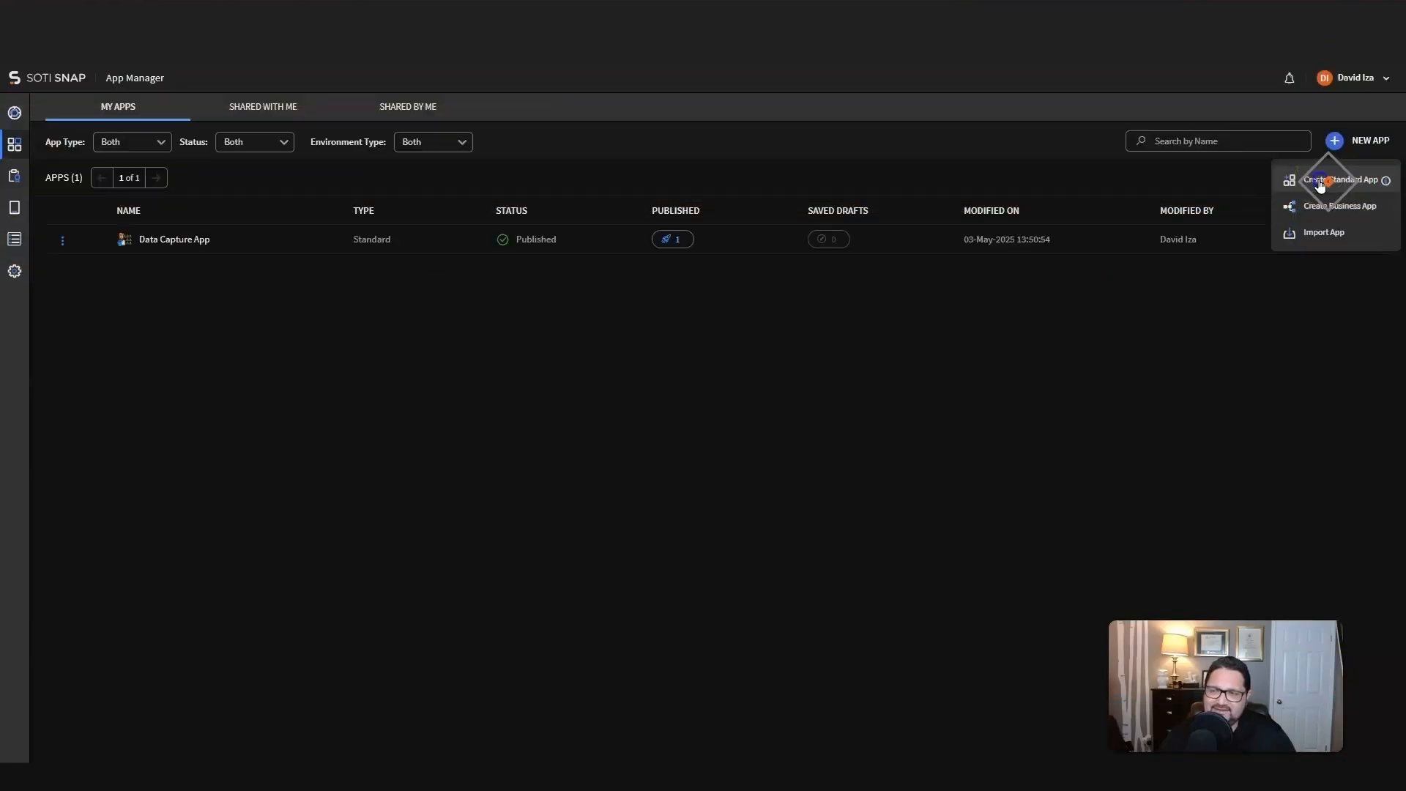
Step: Start a new blank app and upload RocketCo.png as its icon
left_click(1323, 180)
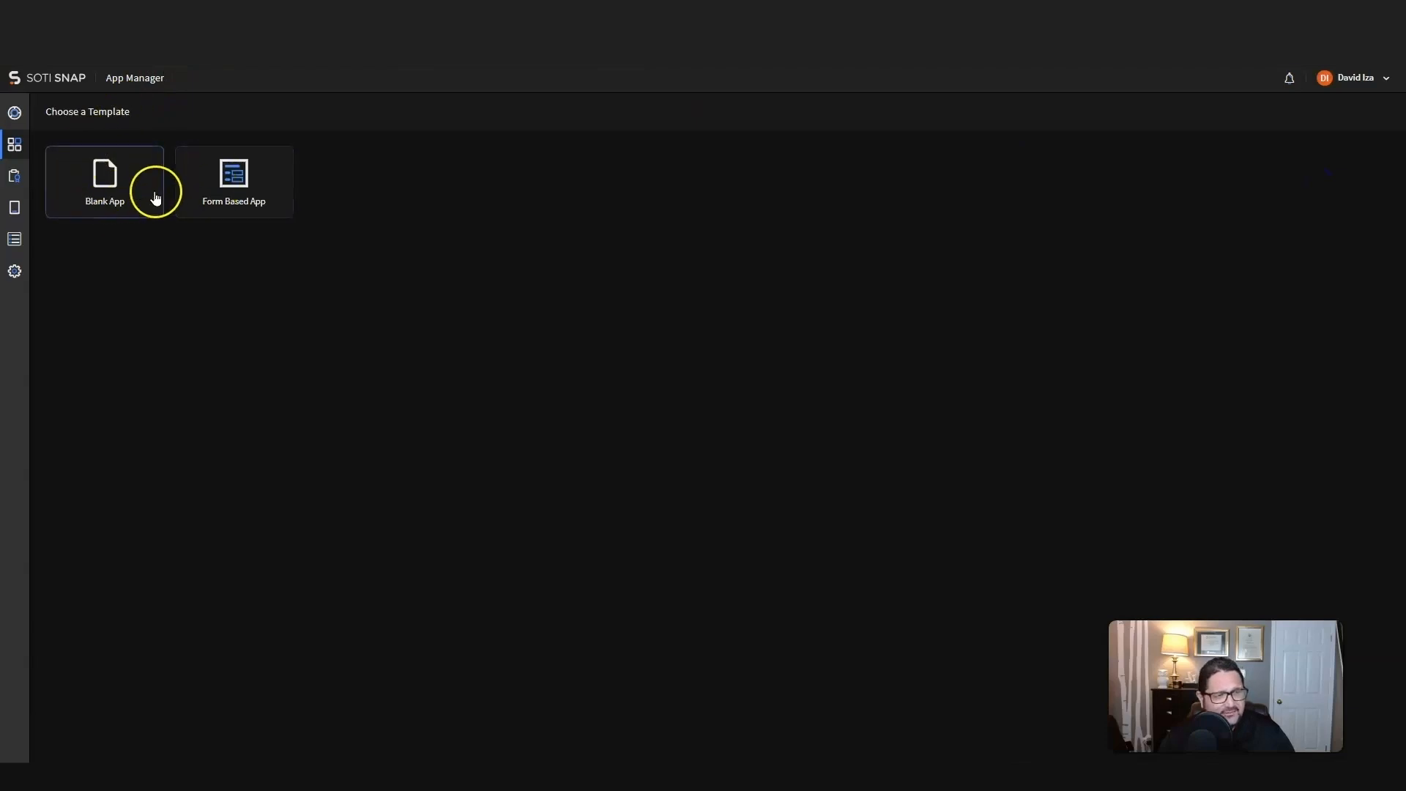
left_click(113, 183)
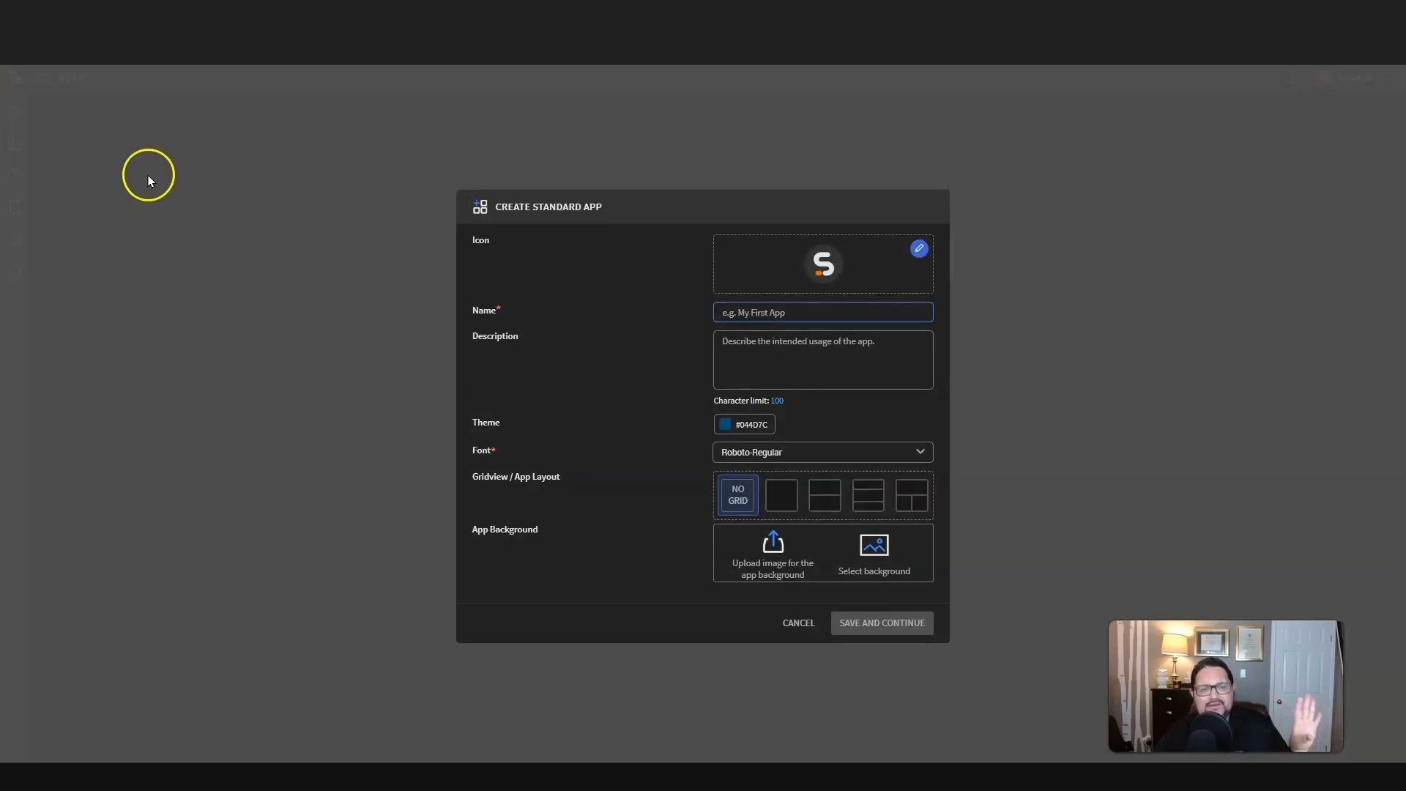
left_click(917, 251)
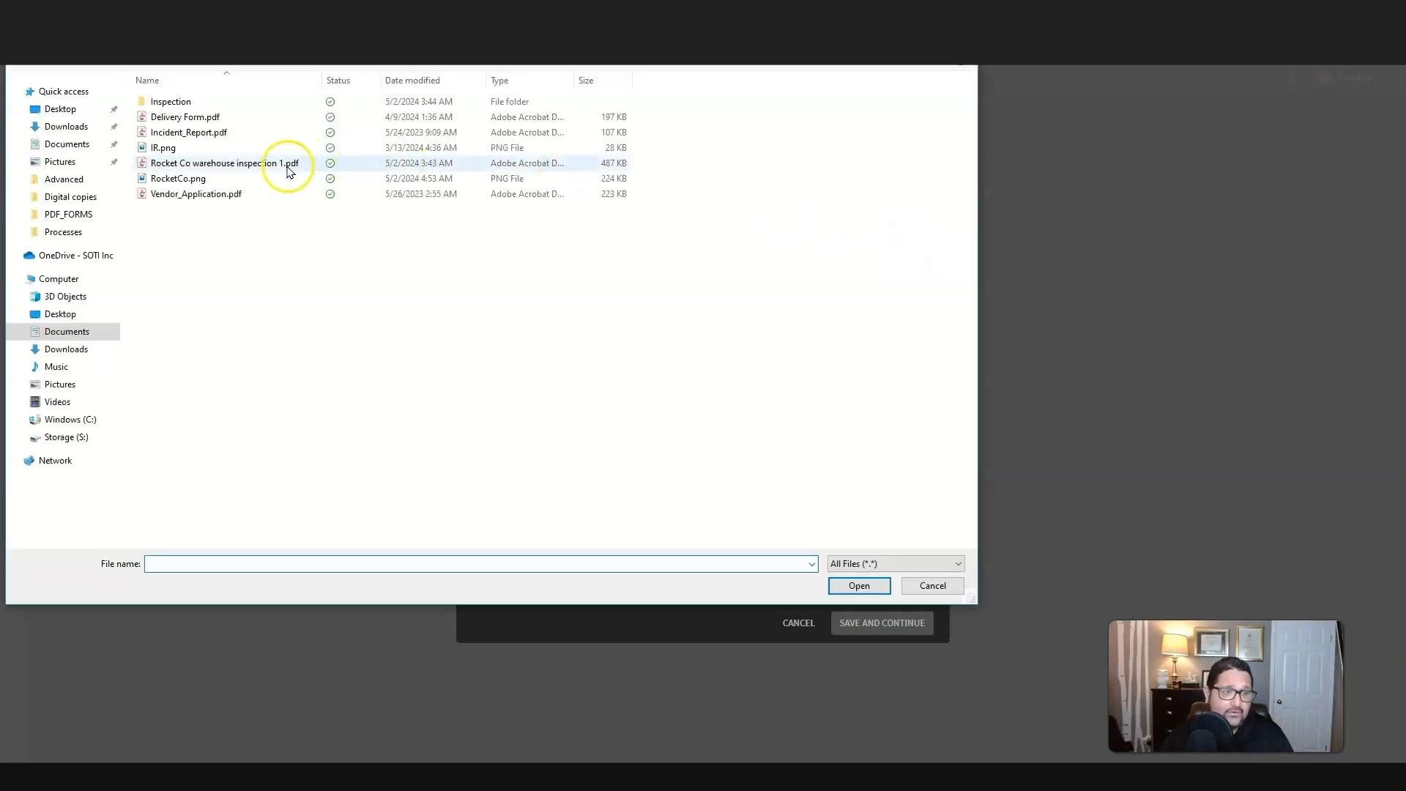
left_click(172, 179)
left_click(856, 585)
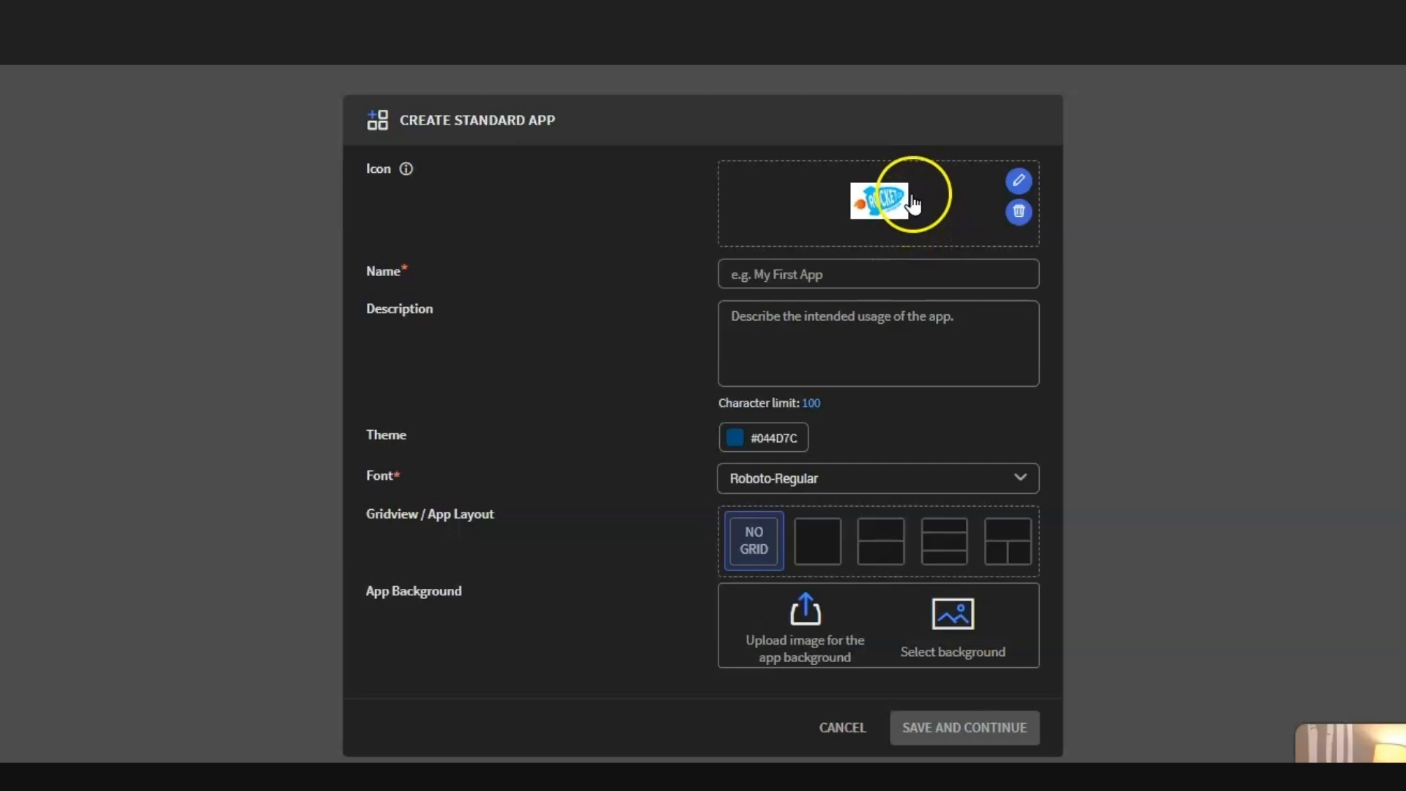
Step: Name the app "Warehouse Inspection form" and set its theme colour to orange #e45709
left_click(744, 273)
type("Warehouse Inspection form")
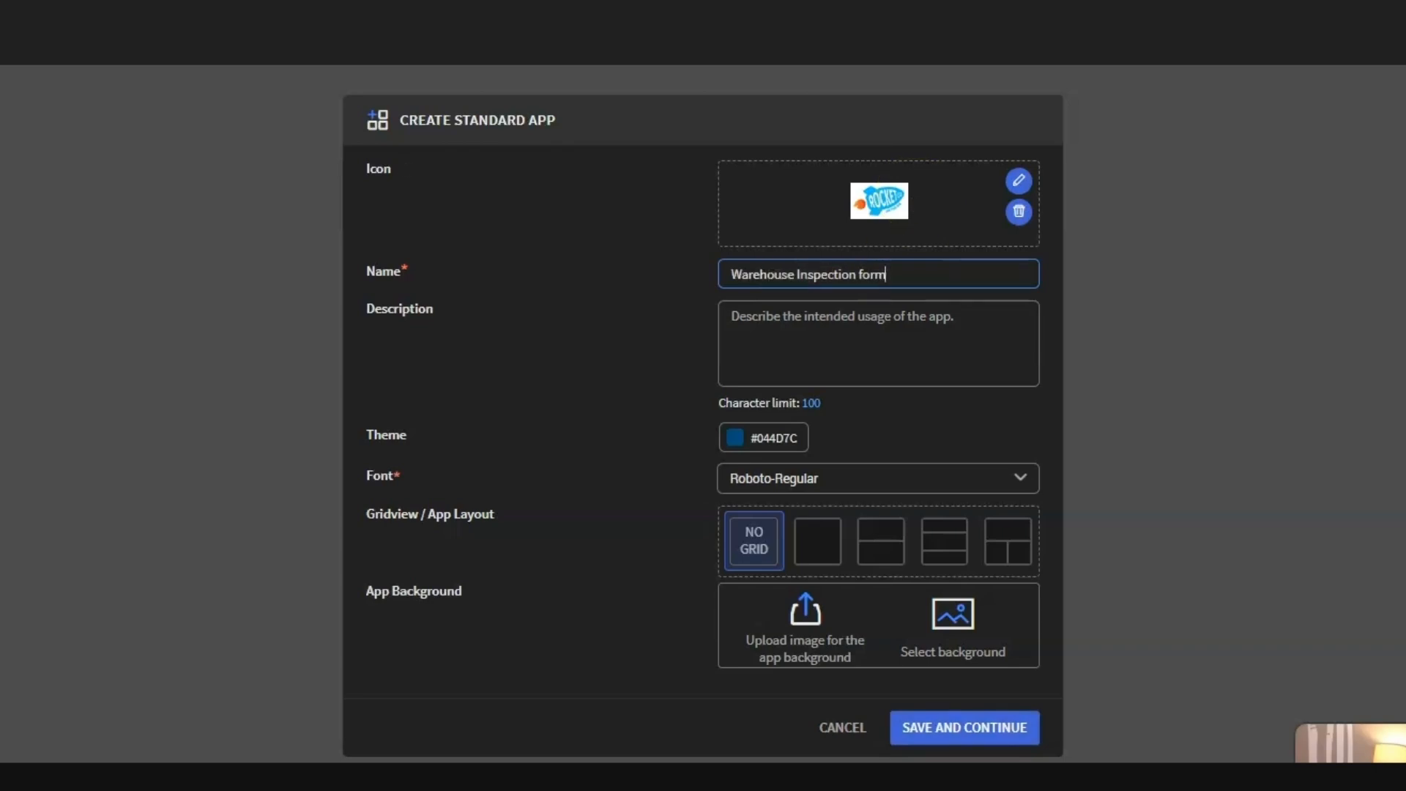
left_click(734, 438)
left_click(893, 210)
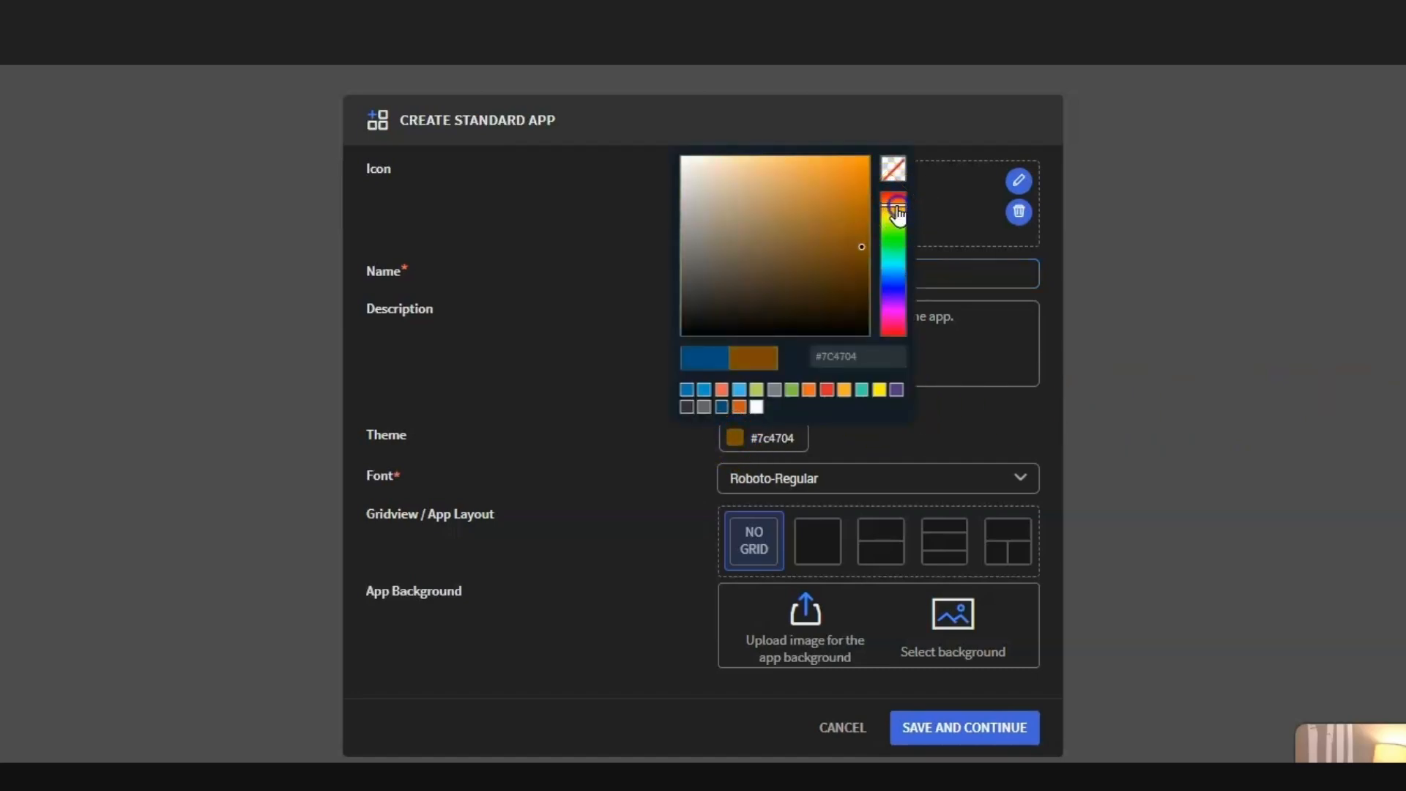
left_click(903, 210)
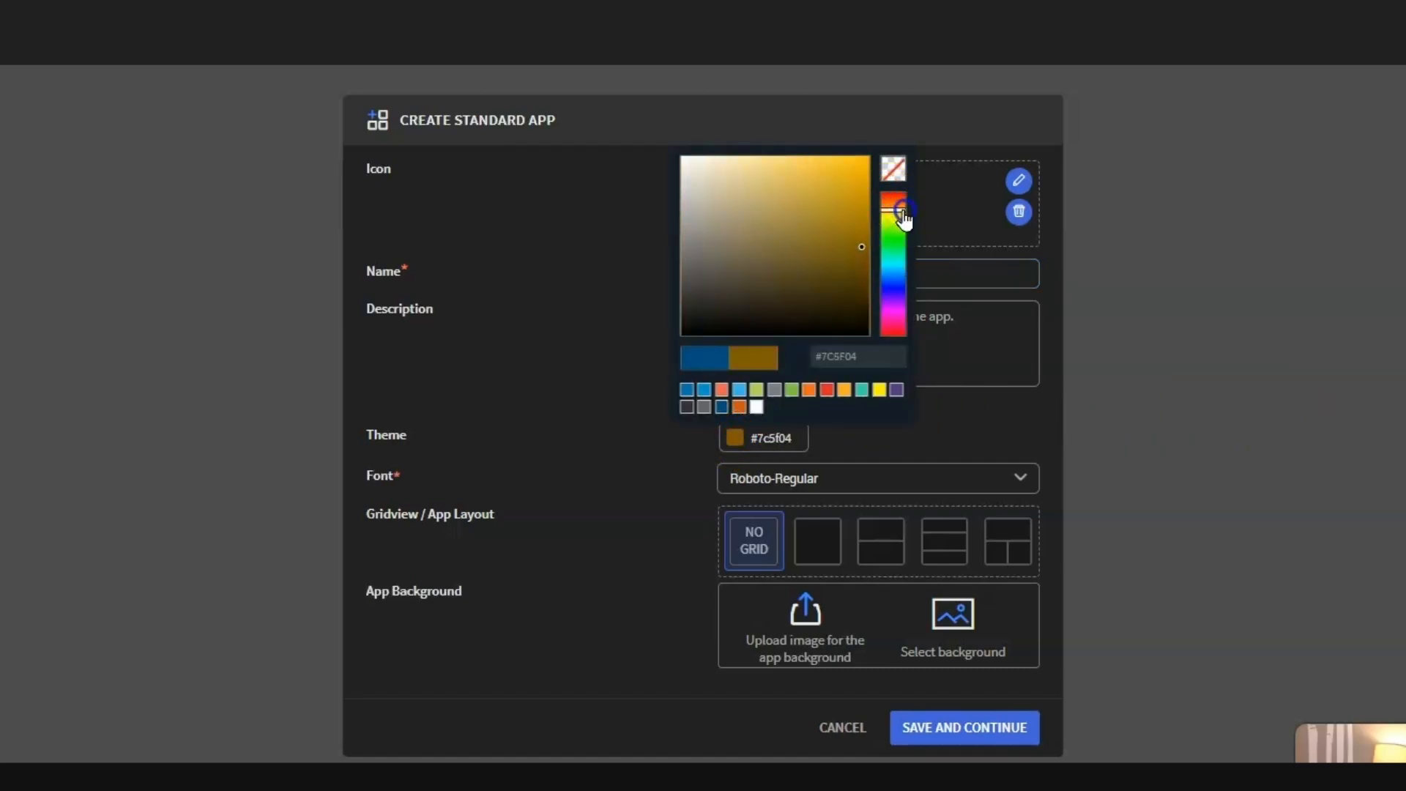
left_click(810, 390)
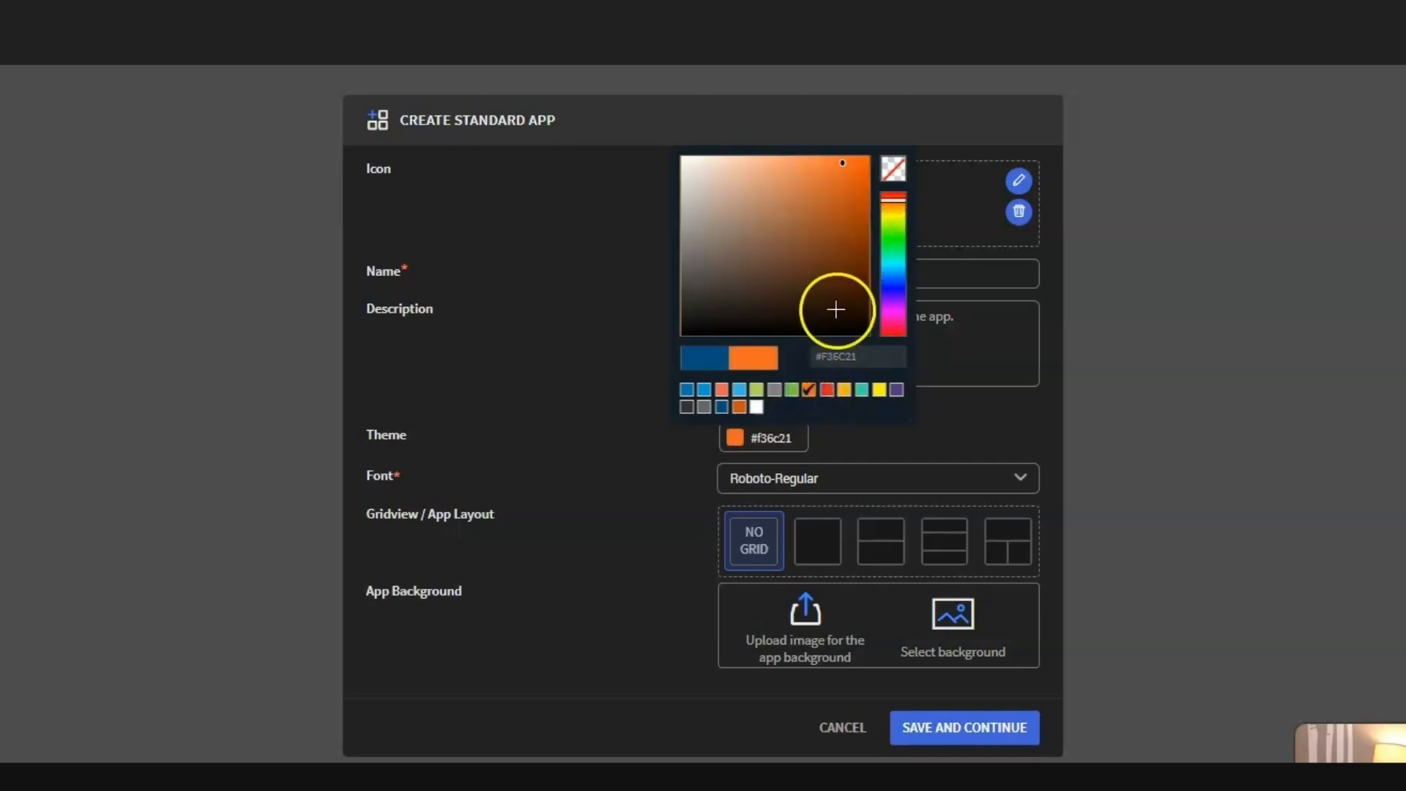
left_click(845, 163)
left_click_drag(846, 163, 859, 176)
left_click(940, 736)
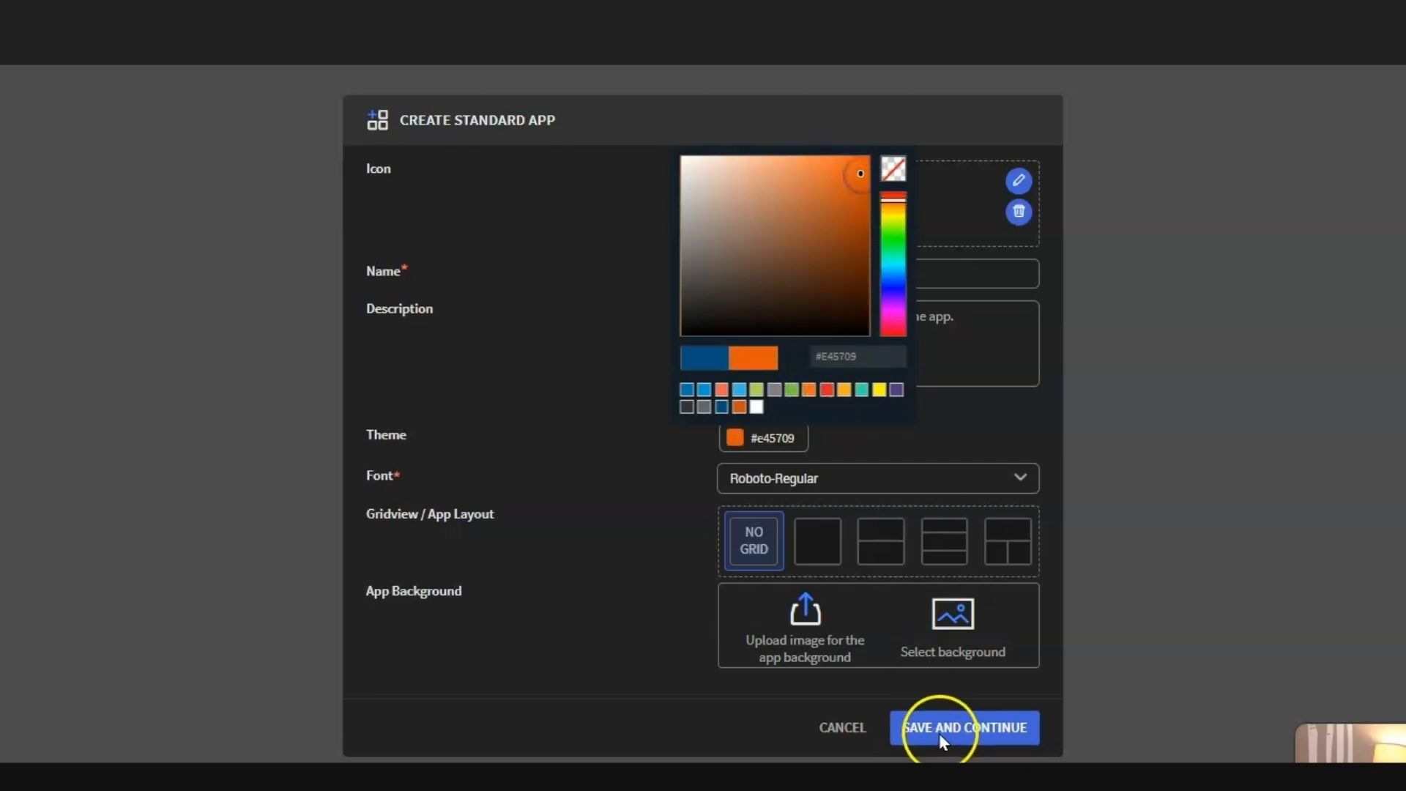
left_click(1001, 435)
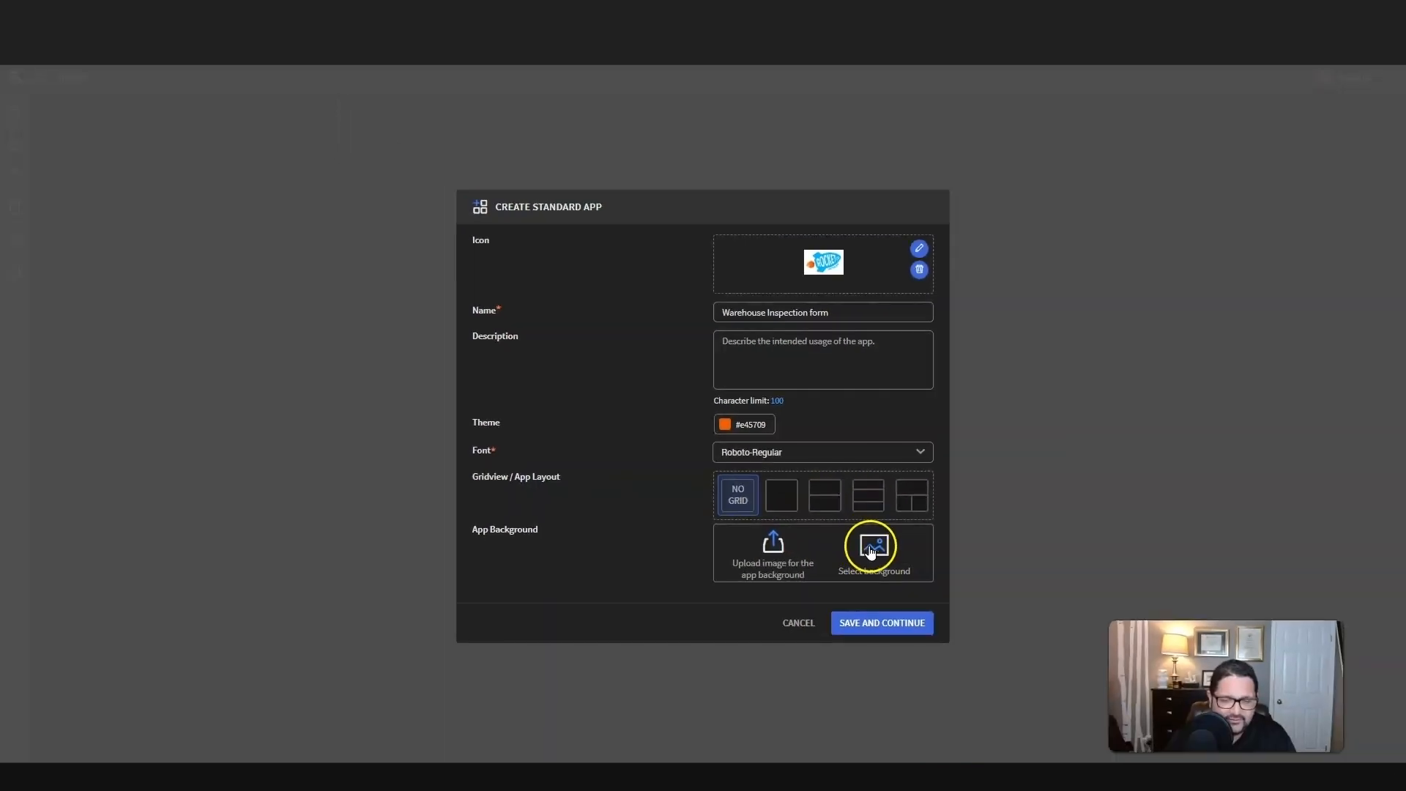
Step: Choose the white and orange geometric stock image as the app background and save the new app
left_click(870, 549)
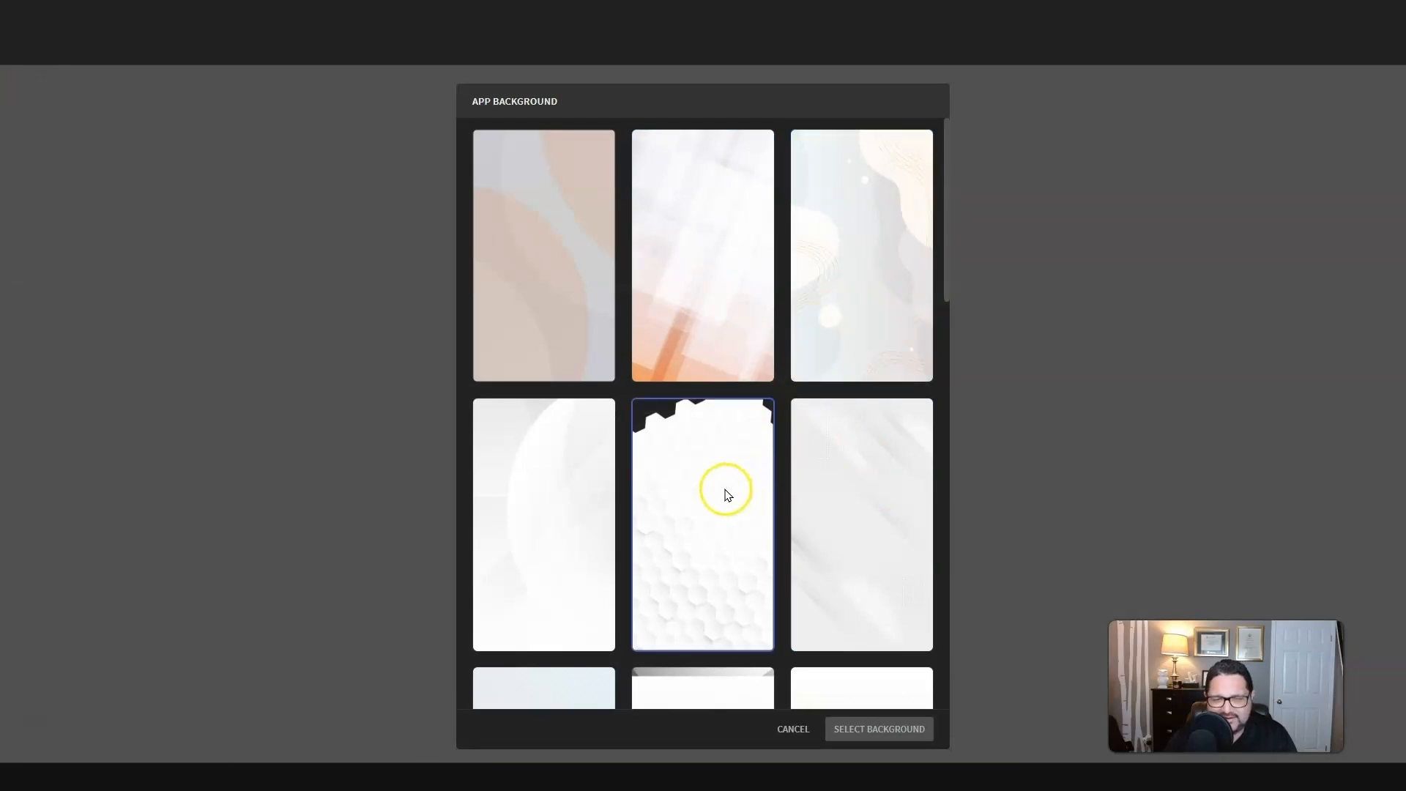
left_click(718, 296)
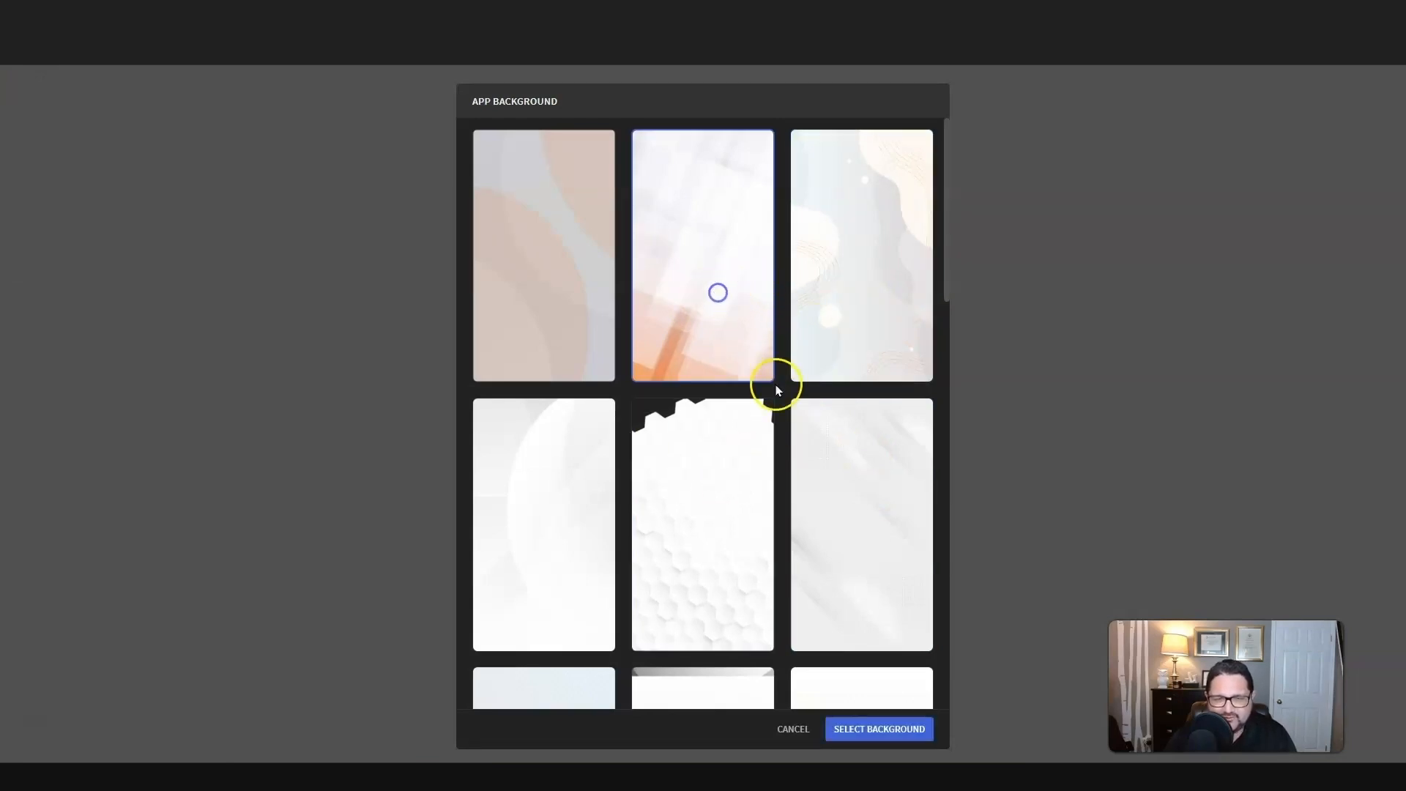
left_click(898, 732)
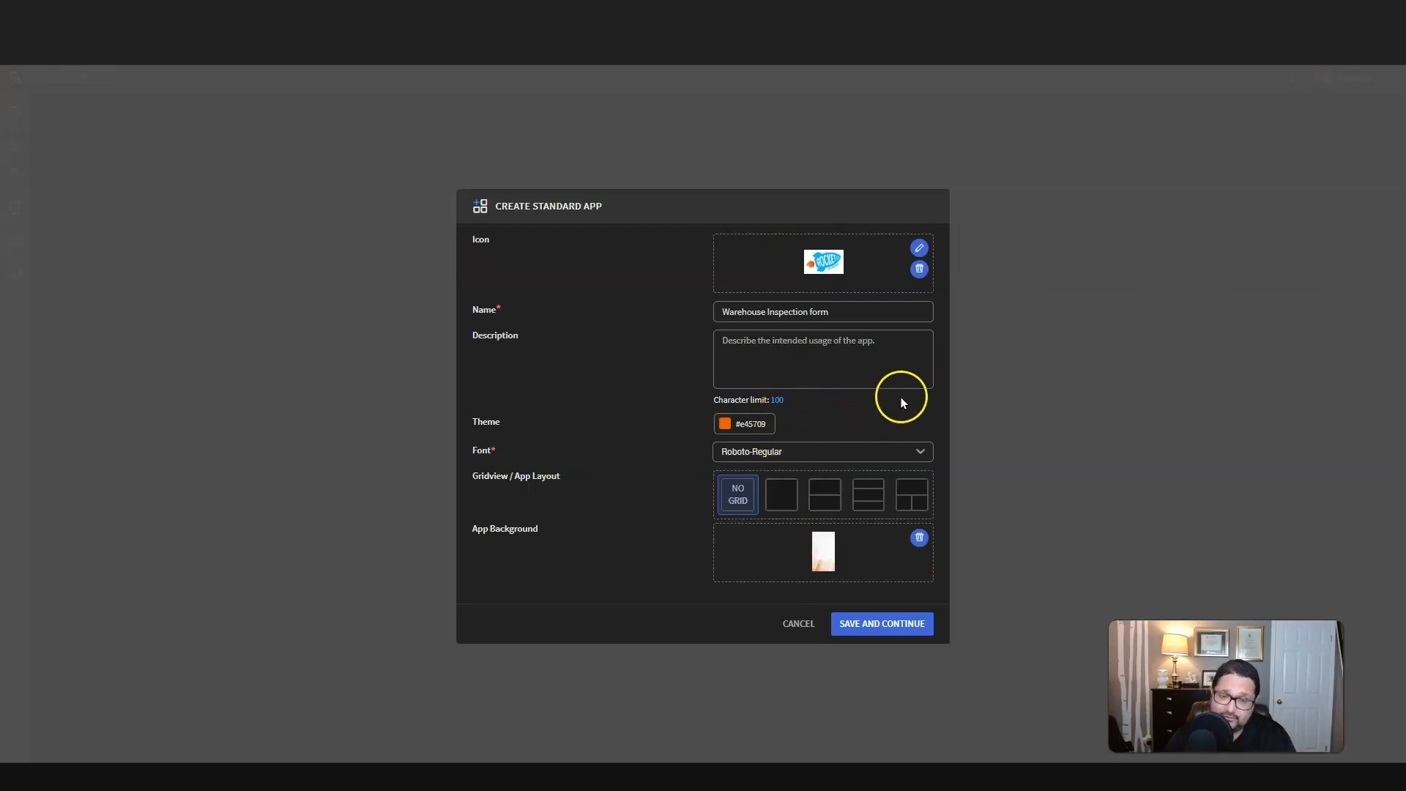
left_click(876, 629)
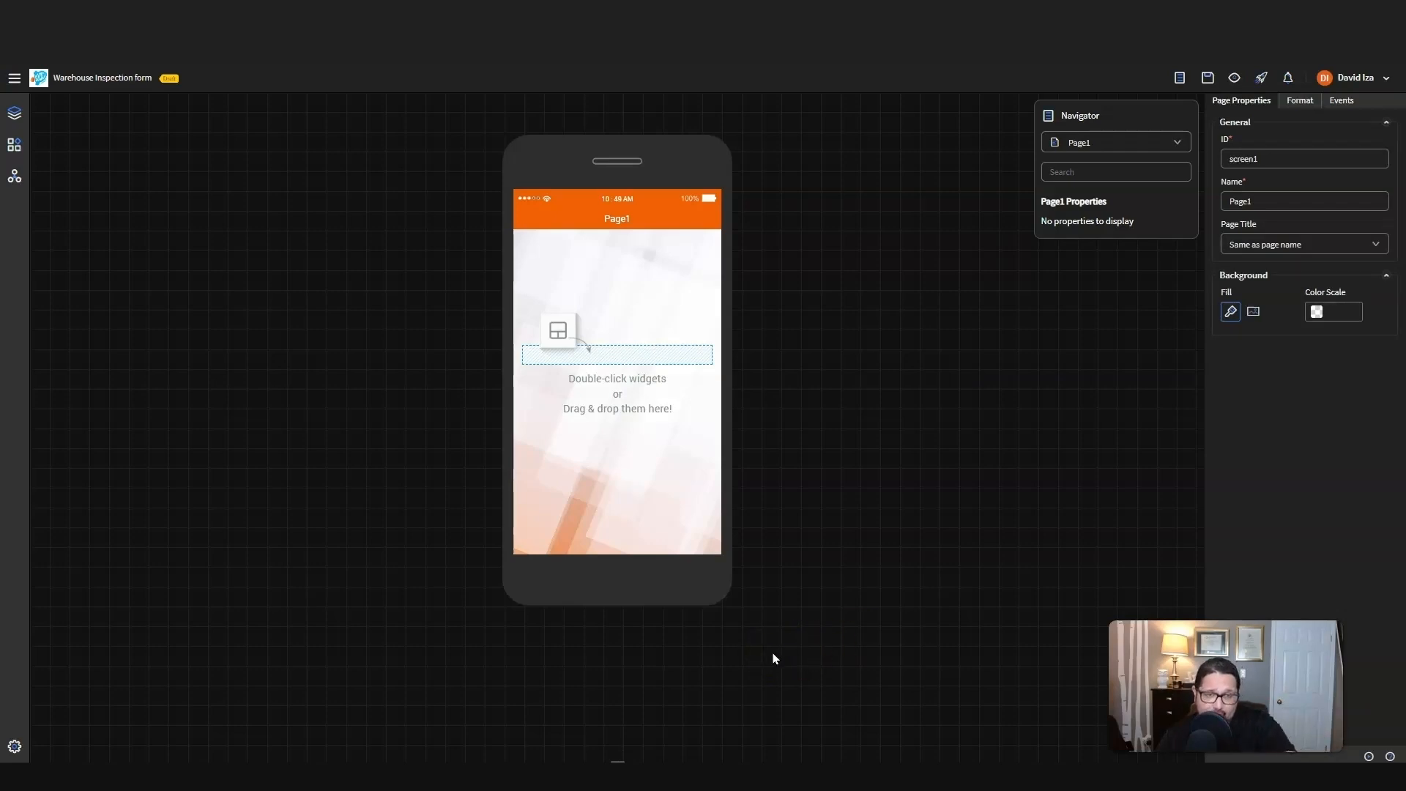
Step: Switch the canvas preview to tablet size and apply the Samsung Galaxy Tab Pro 8.4 (Black) device skin
left_click(618, 759)
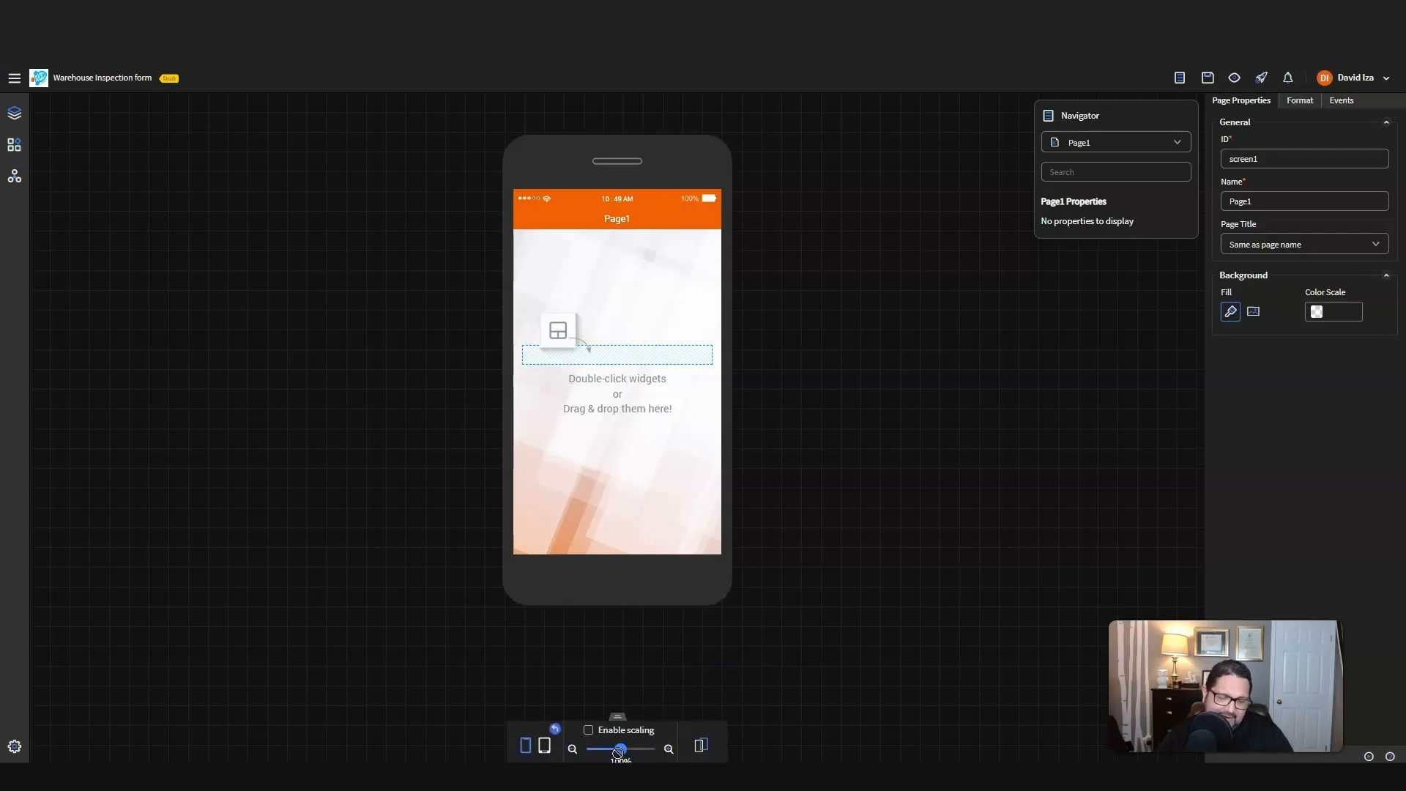
left_click(545, 744)
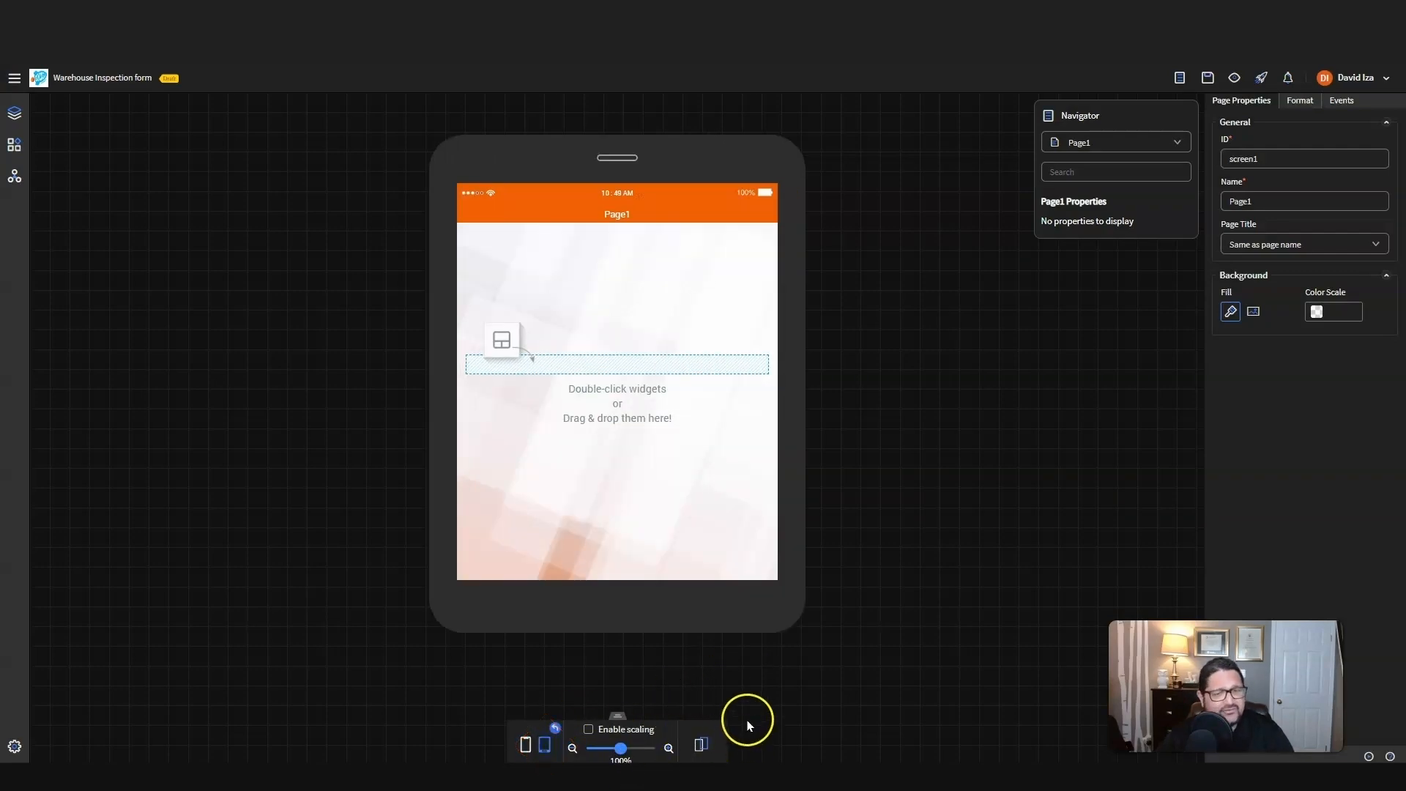
left_click(701, 743)
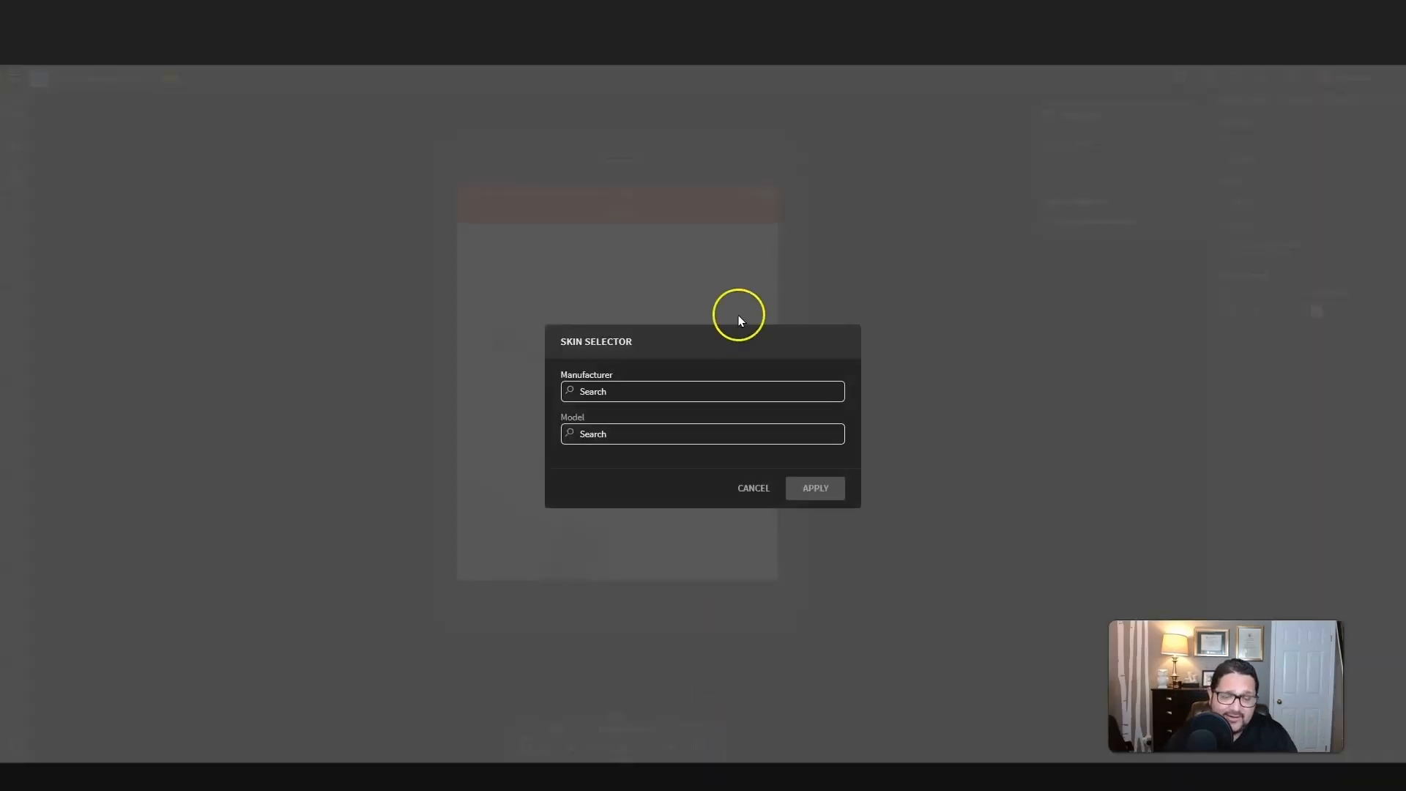
left_click(594, 391)
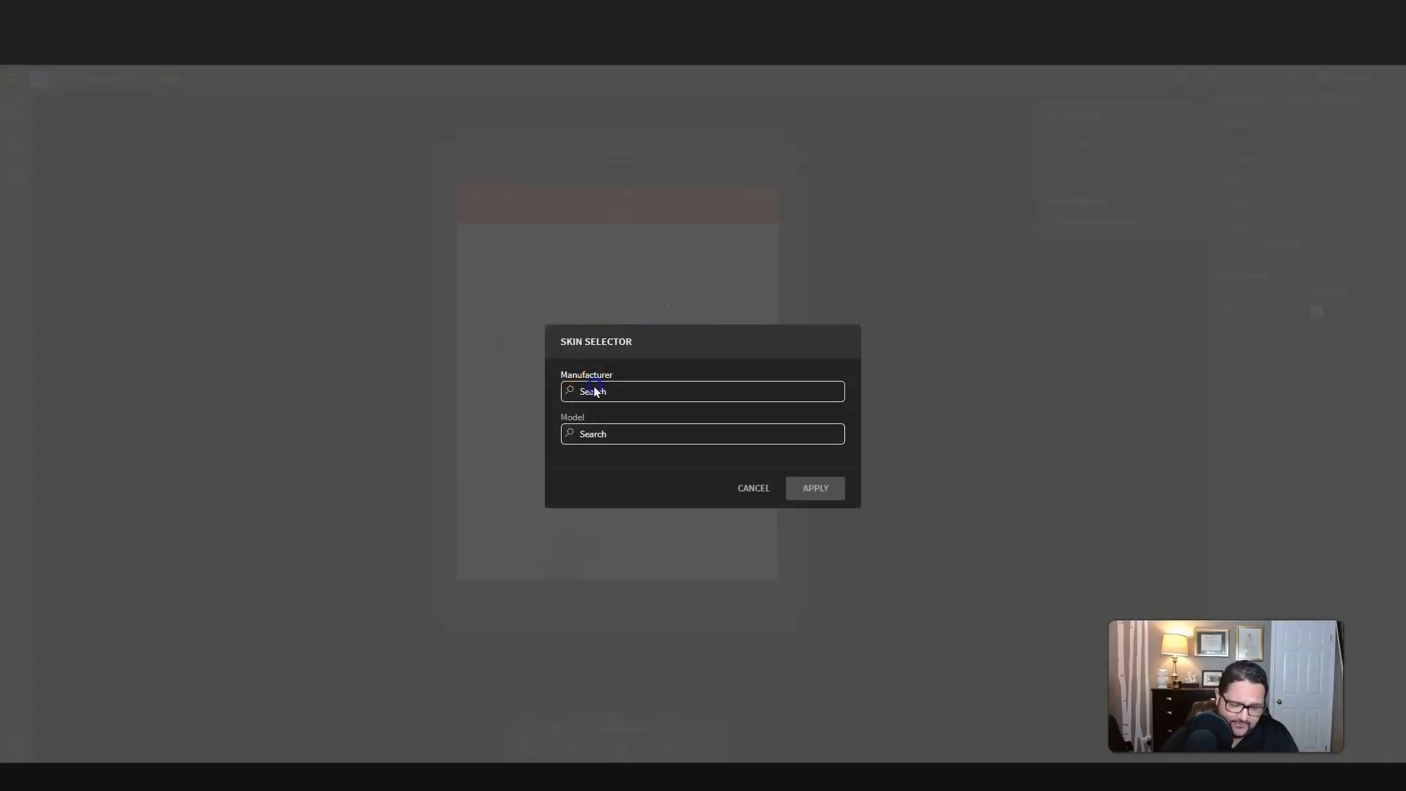
left_click(612, 435)
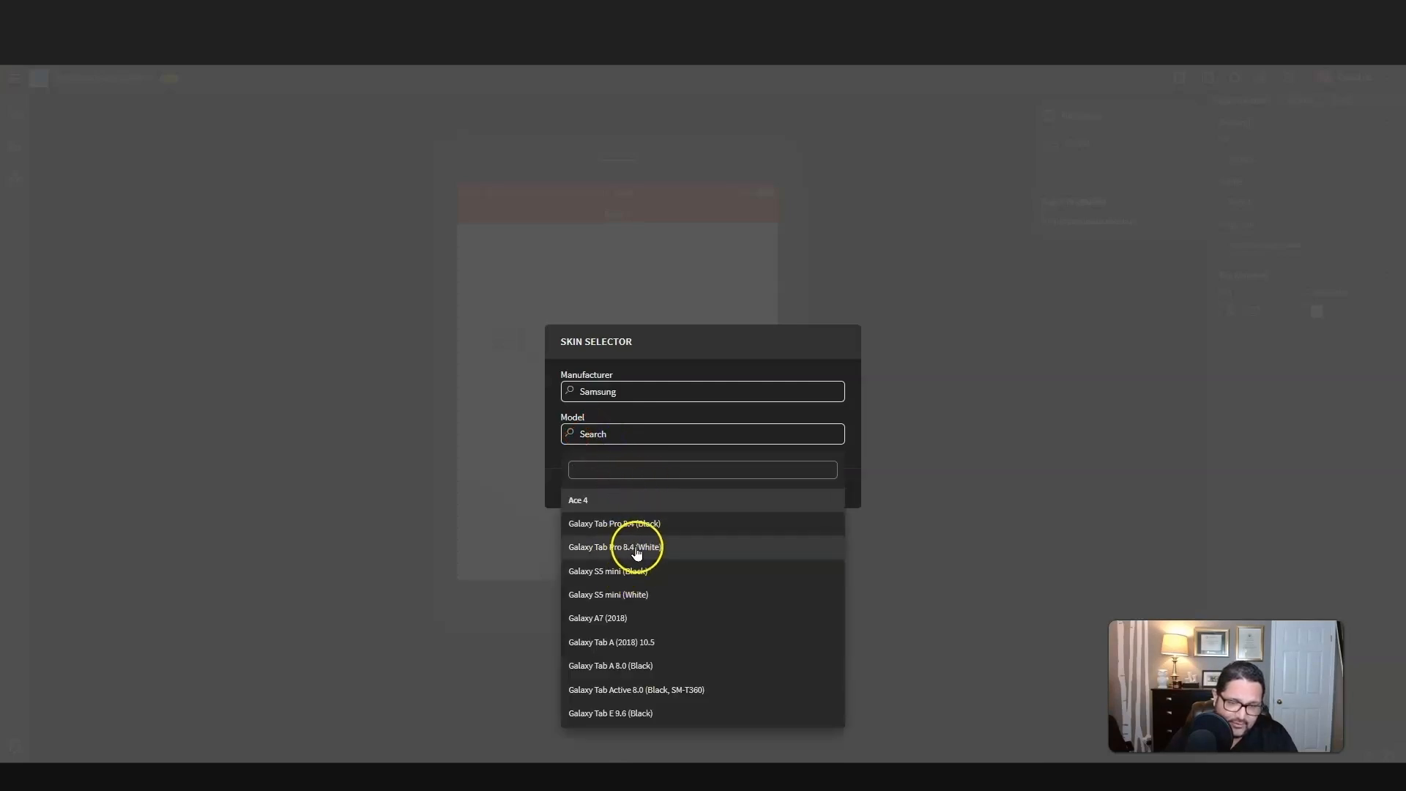
left_click(642, 524)
left_click(820, 487)
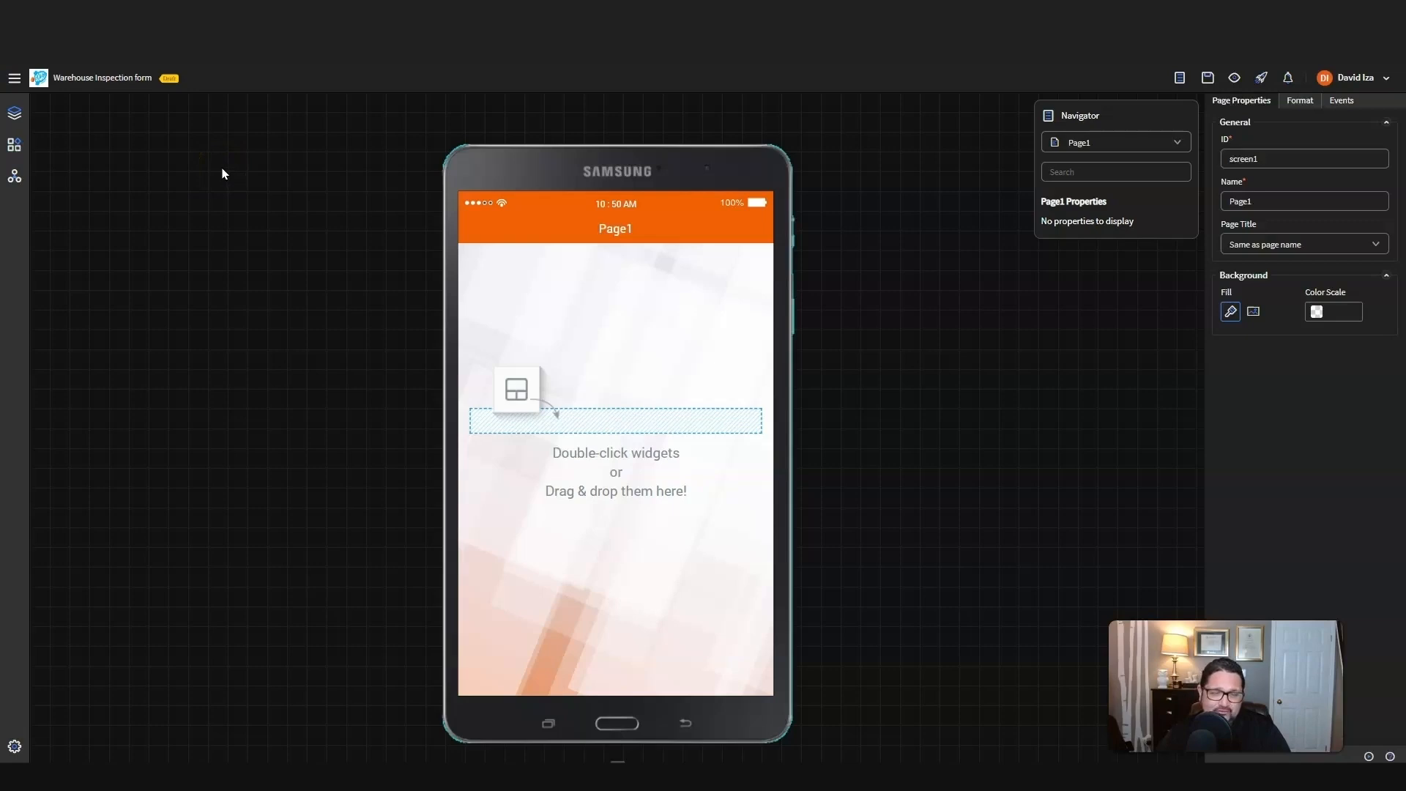
Step: Begin adding an AI Form Builder component to the project, named "Warehouse Intake Form"
left_click(11, 111)
left_click(195, 105)
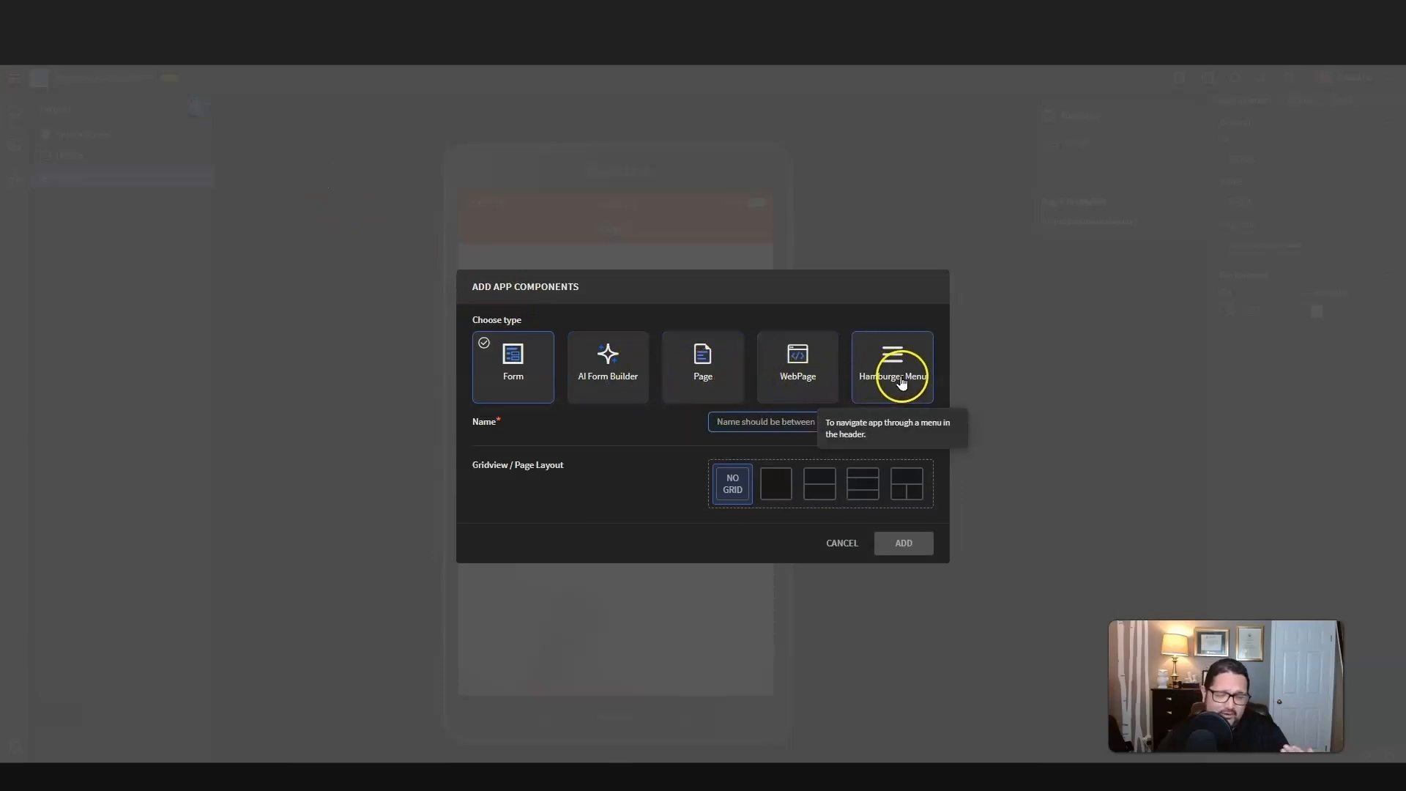
left_click(600, 392)
left_click(723, 385)
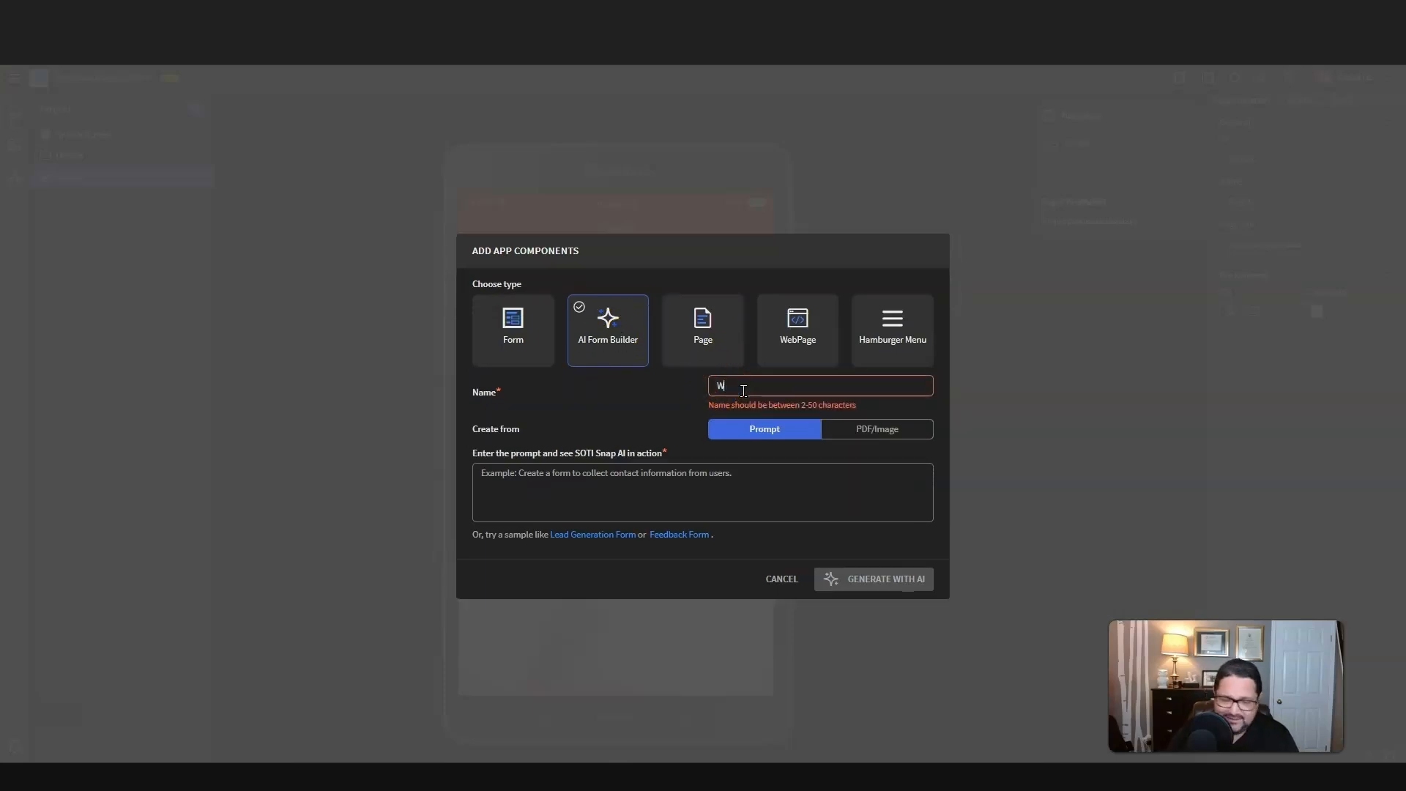
type("Warehouse Intake Form")
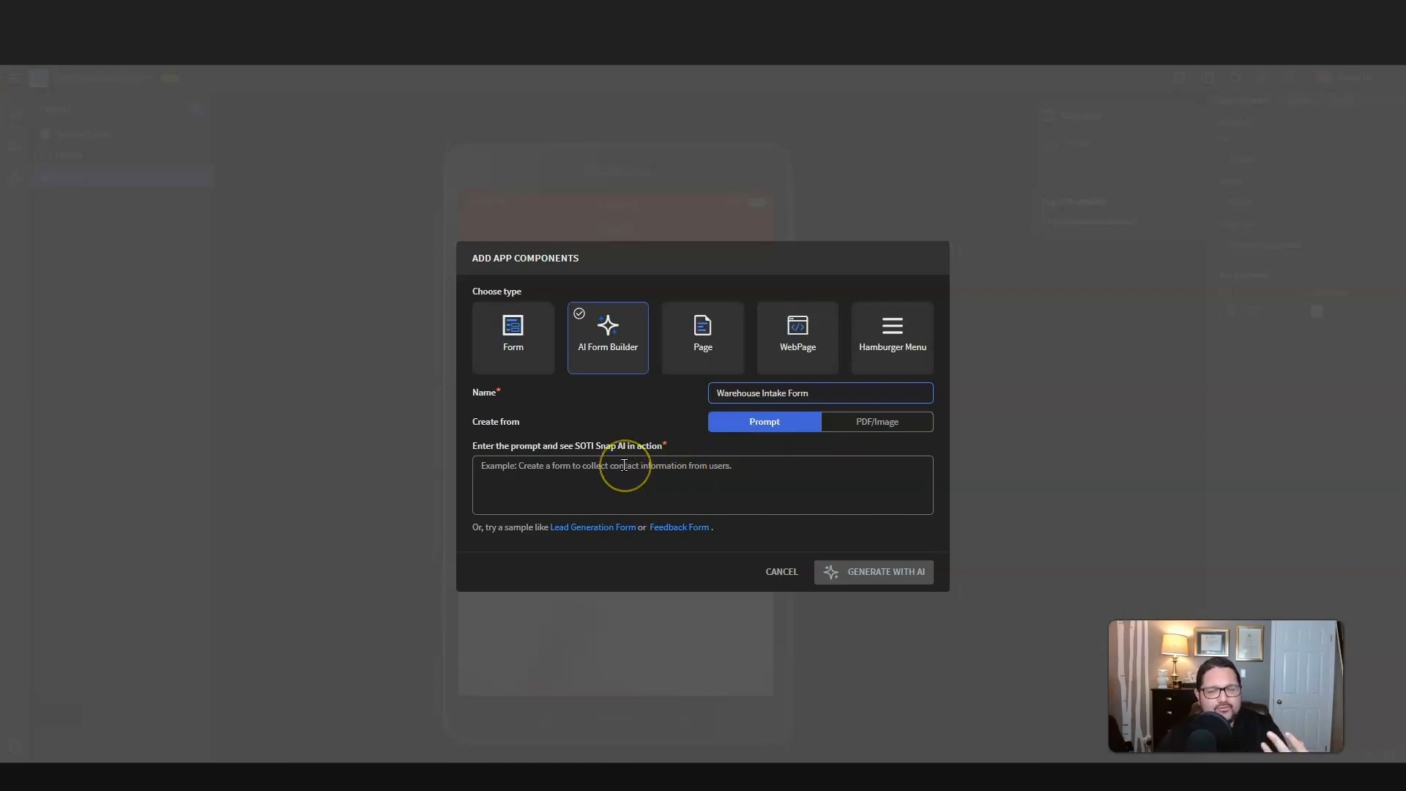
Step: Generate the form with AI from the uploaded file "Rocket Co warehouse inspection 1.pdf"
left_click(881, 426)
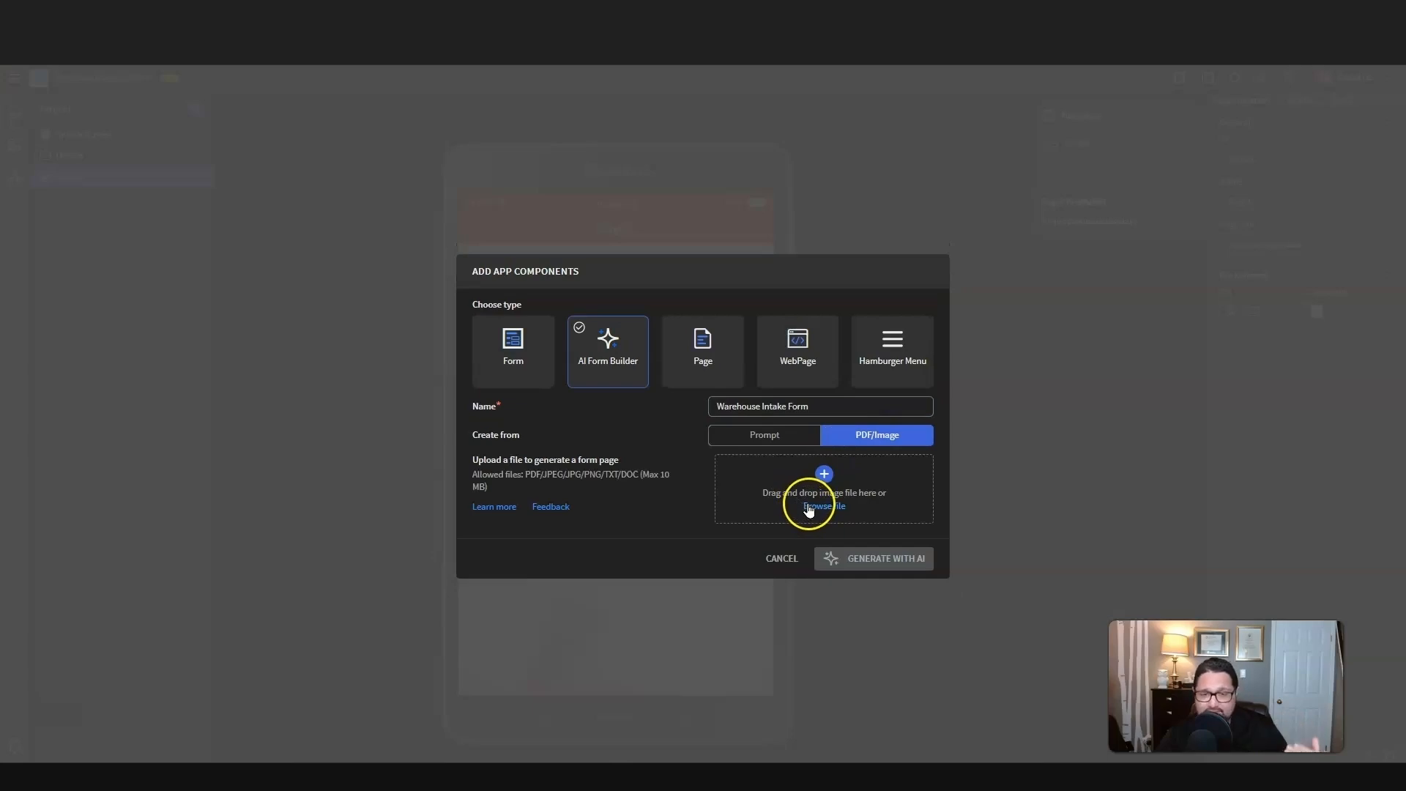
left_click(809, 508)
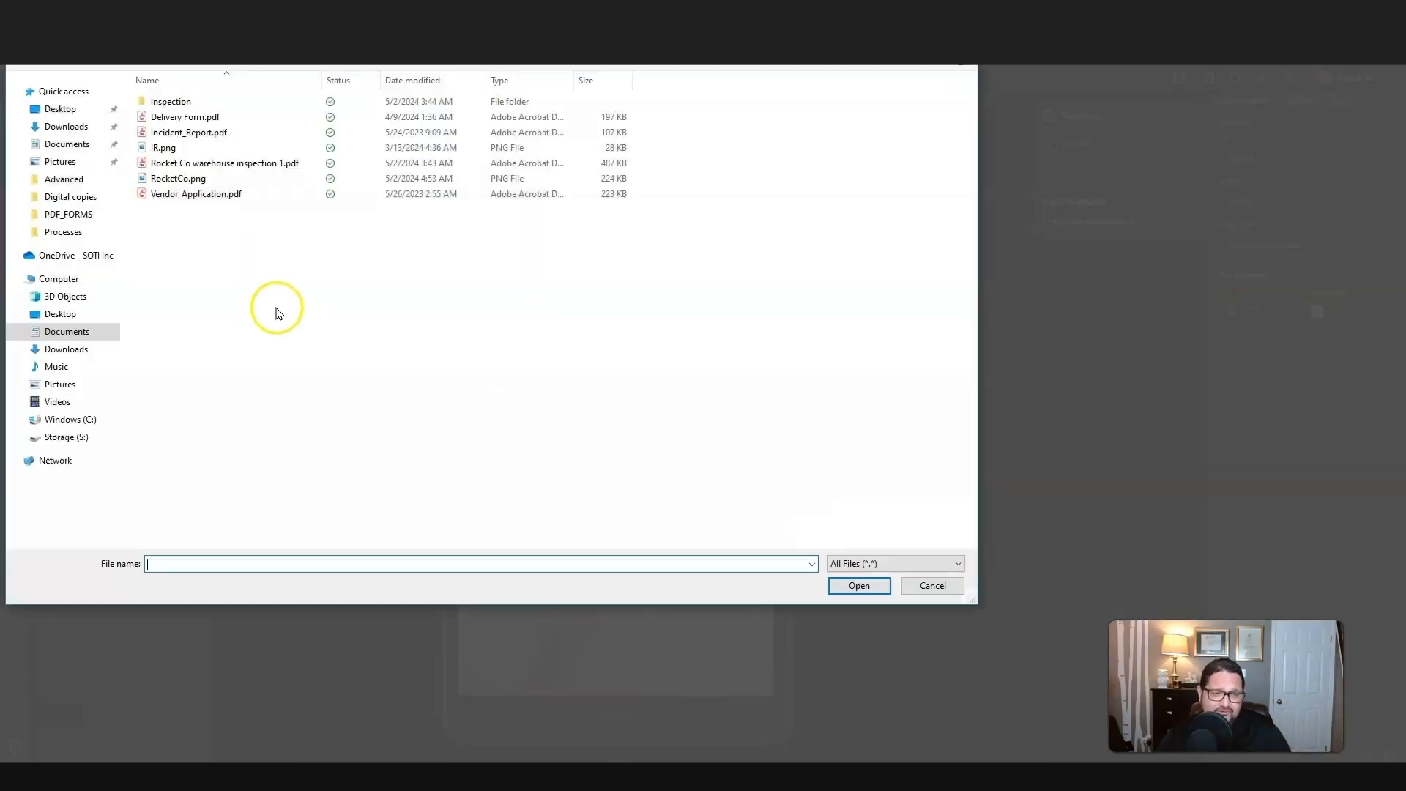
left_click(220, 163)
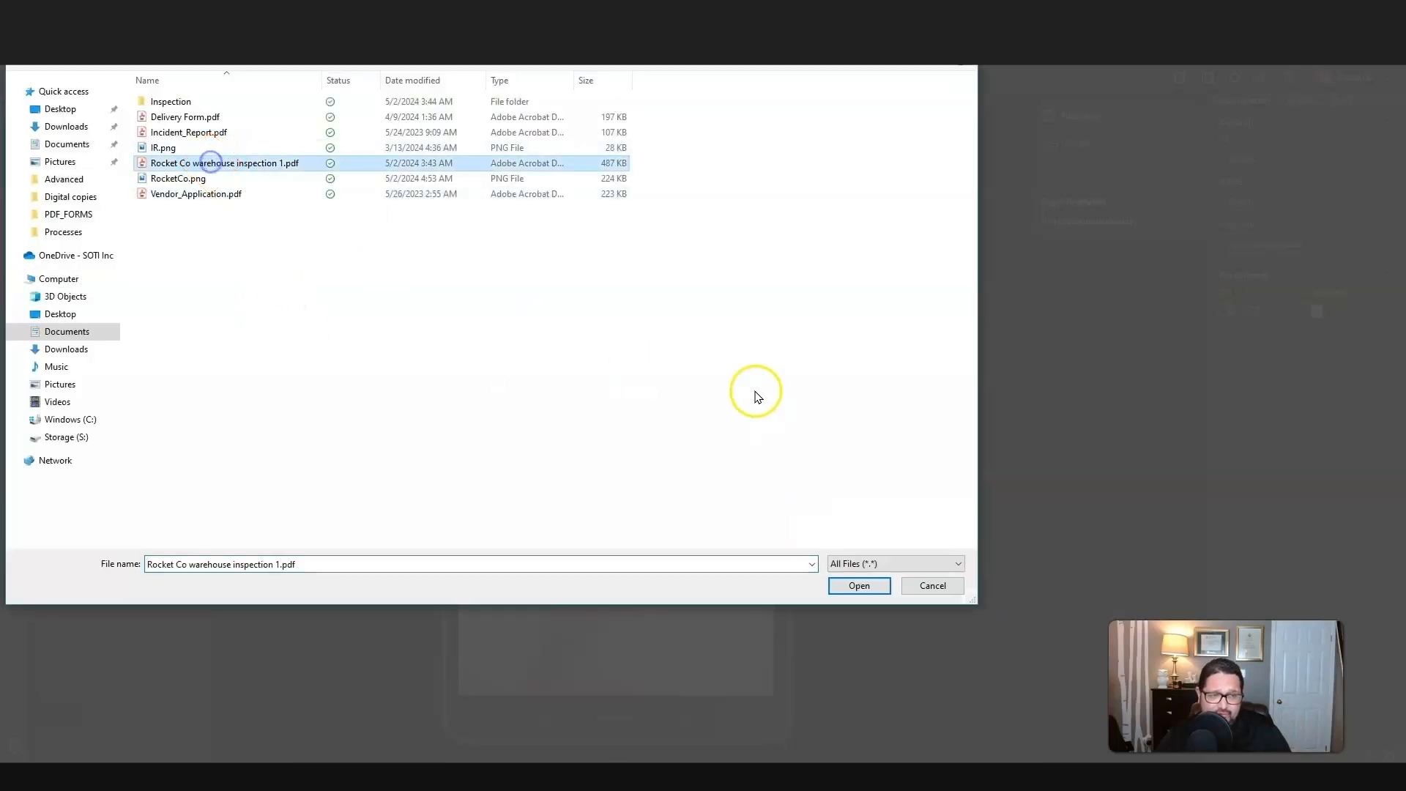
left_click(861, 585)
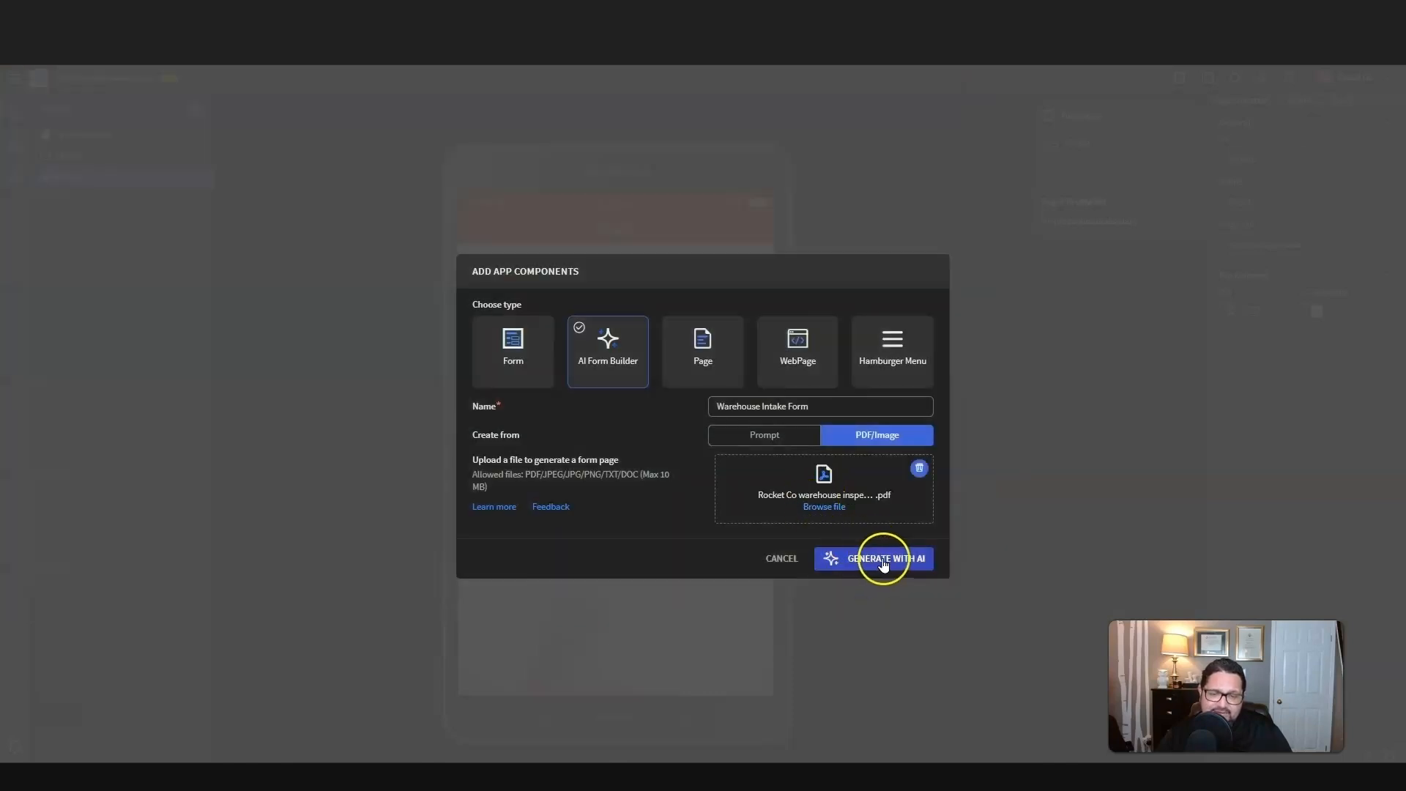
left_click(886, 561)
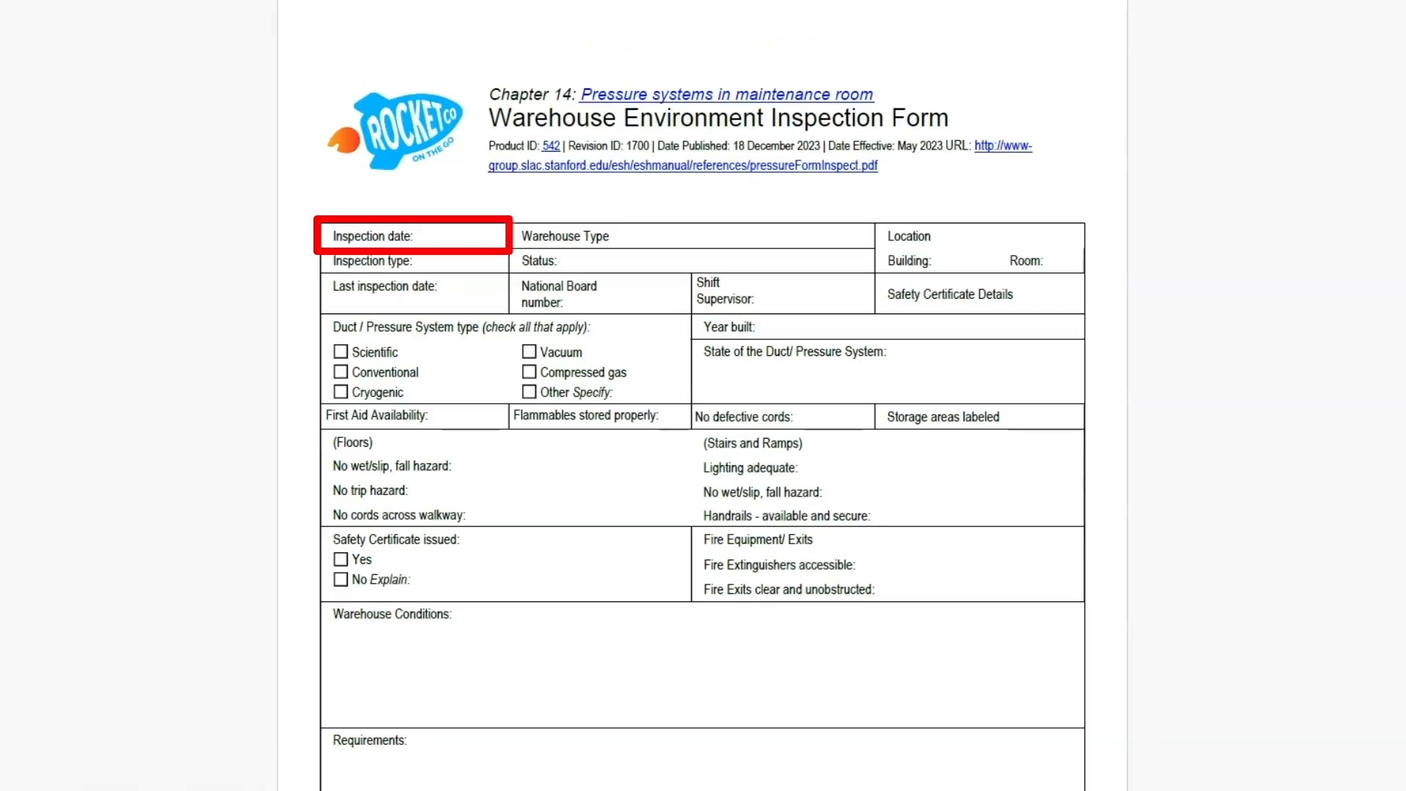
scroll(342, 287, "down", 3)
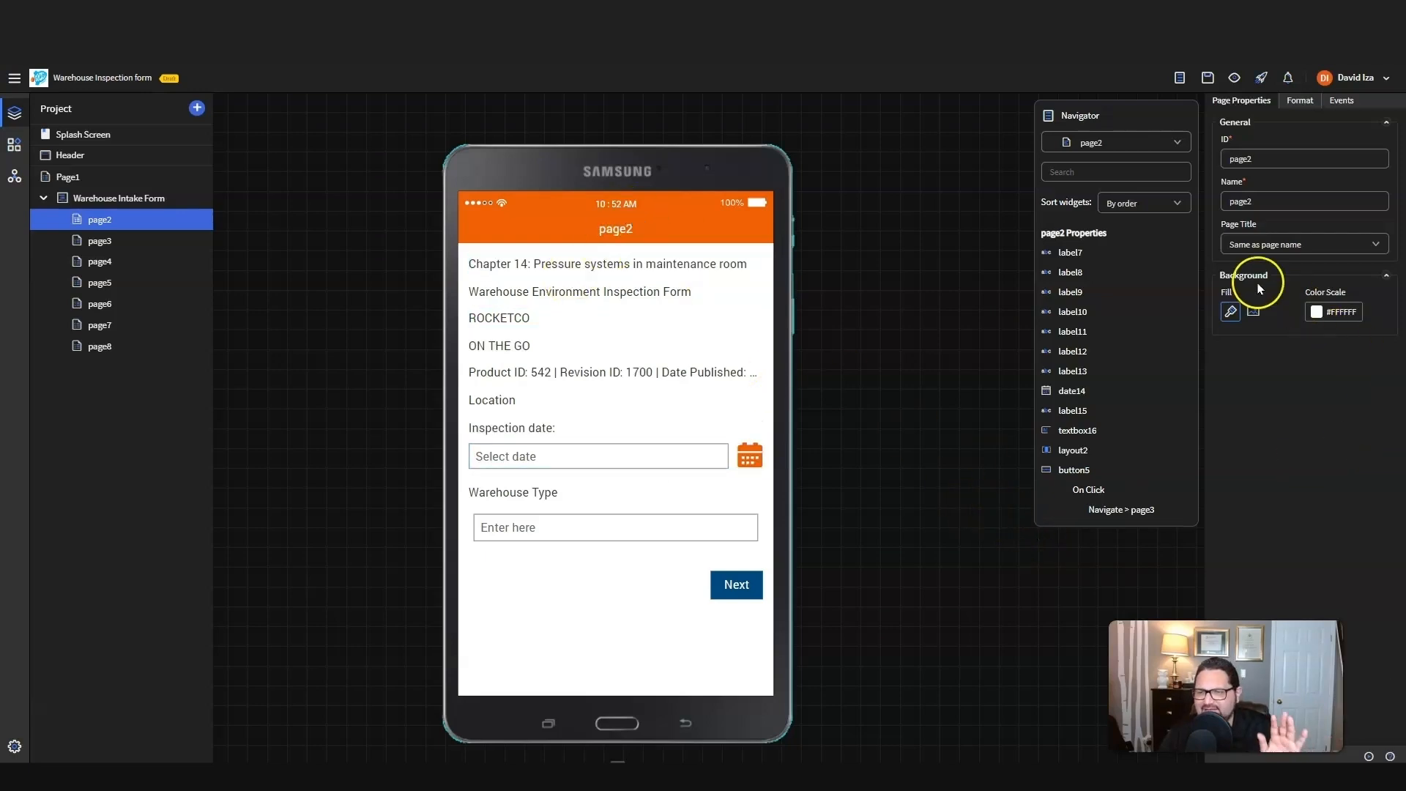
Step: Rename the form's first page, page2, as "Intake Form Page 1"
left_click_drag(1253, 202, 1199, 203)
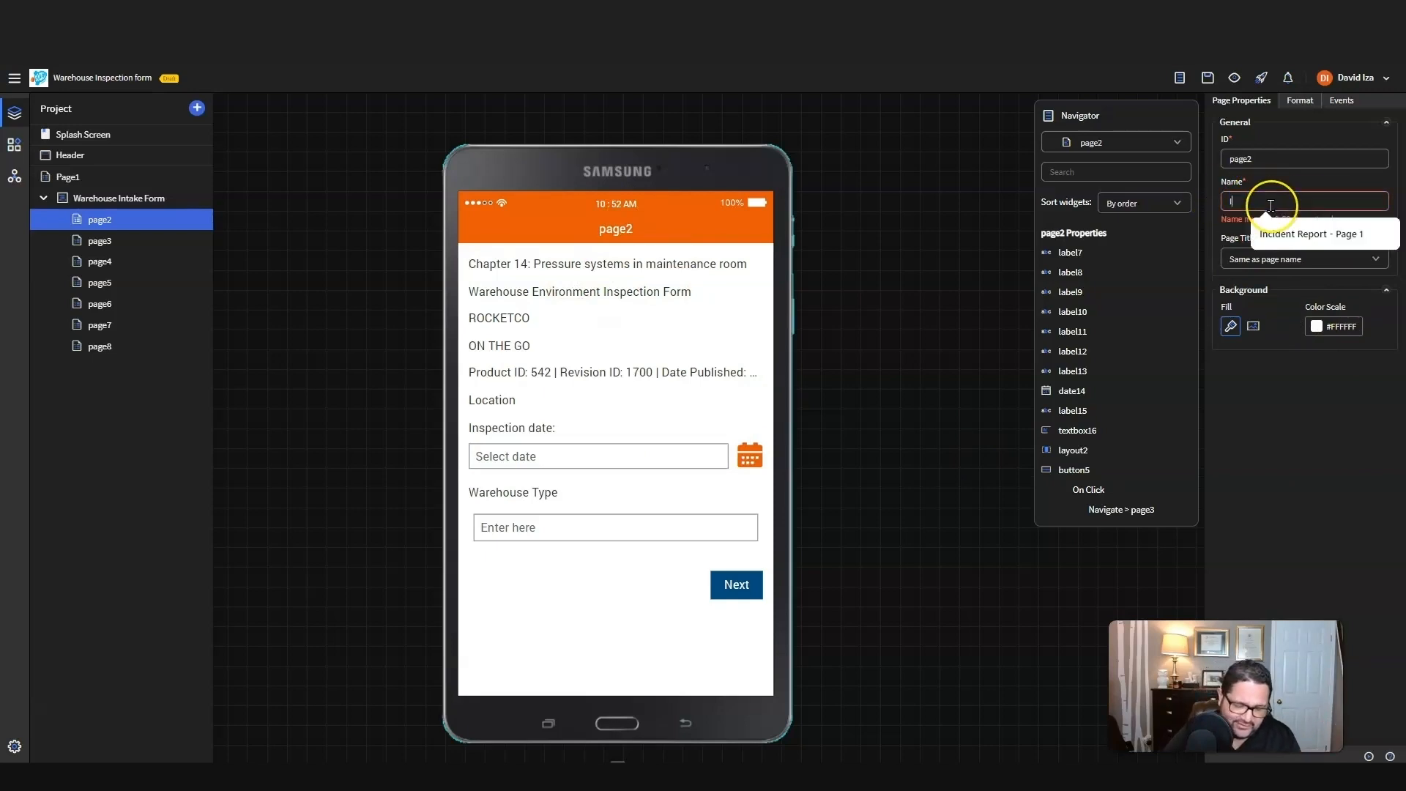
type("Intake Form")
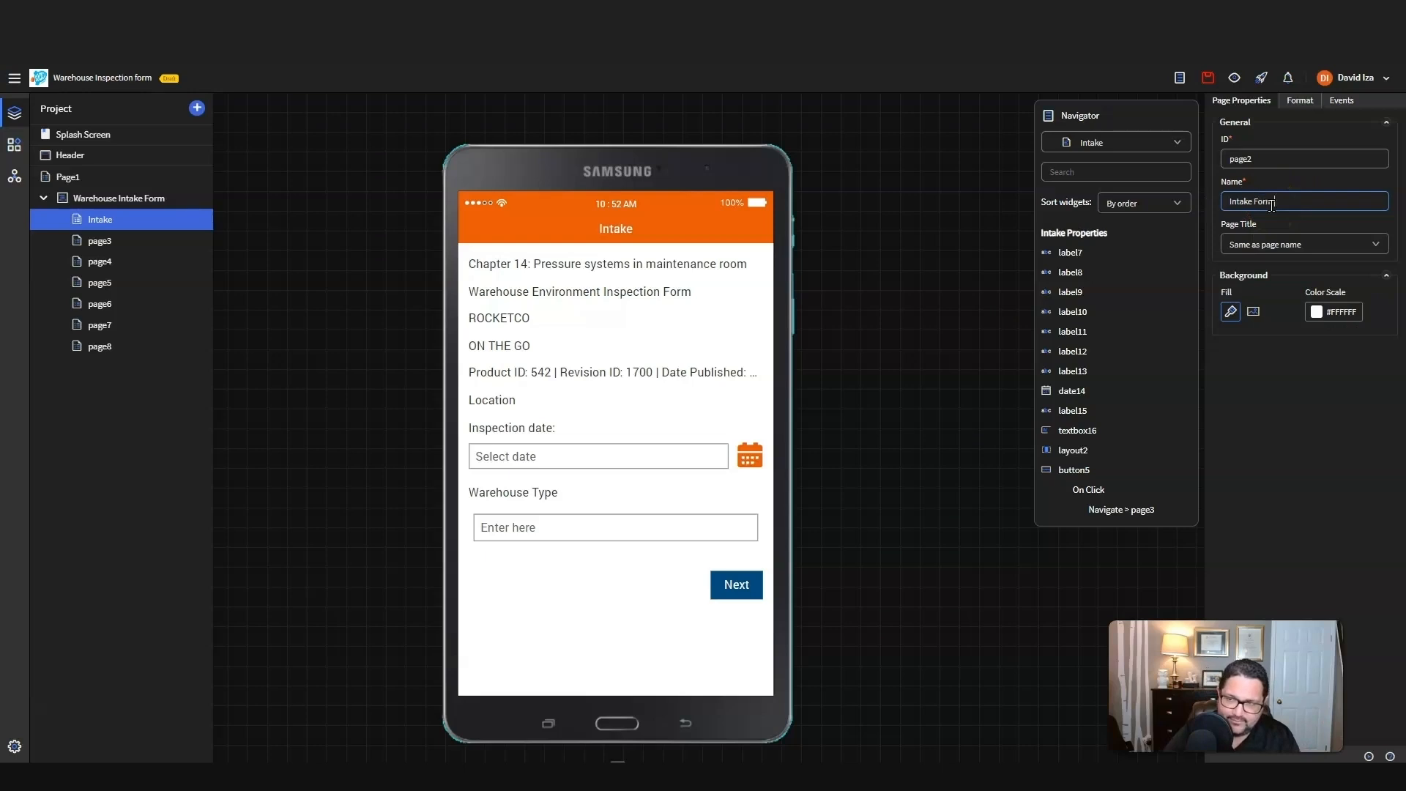
type(" Page 1")
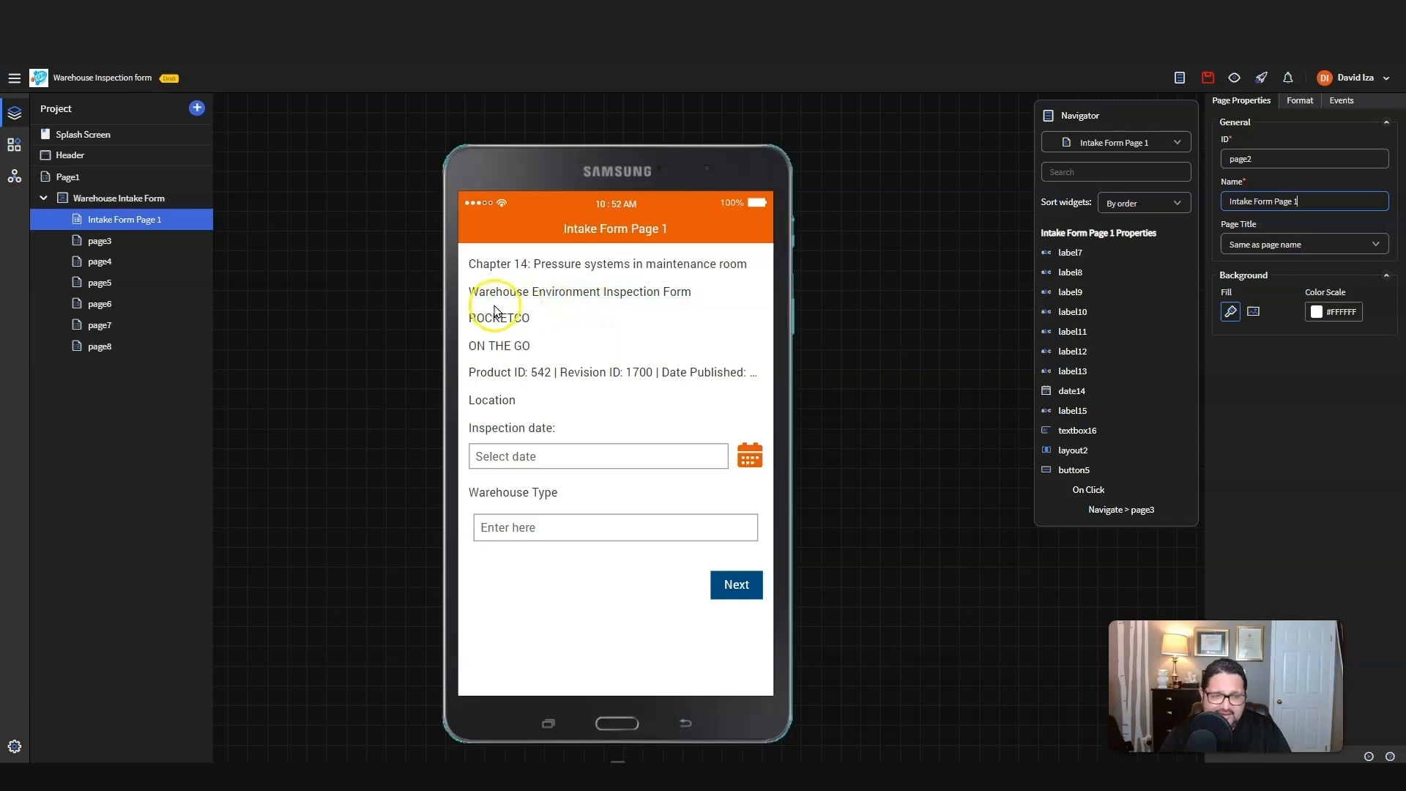
Step: Add a two-column Layout widget above the first label on the page and place an Image widget in its left column
left_click(13, 145)
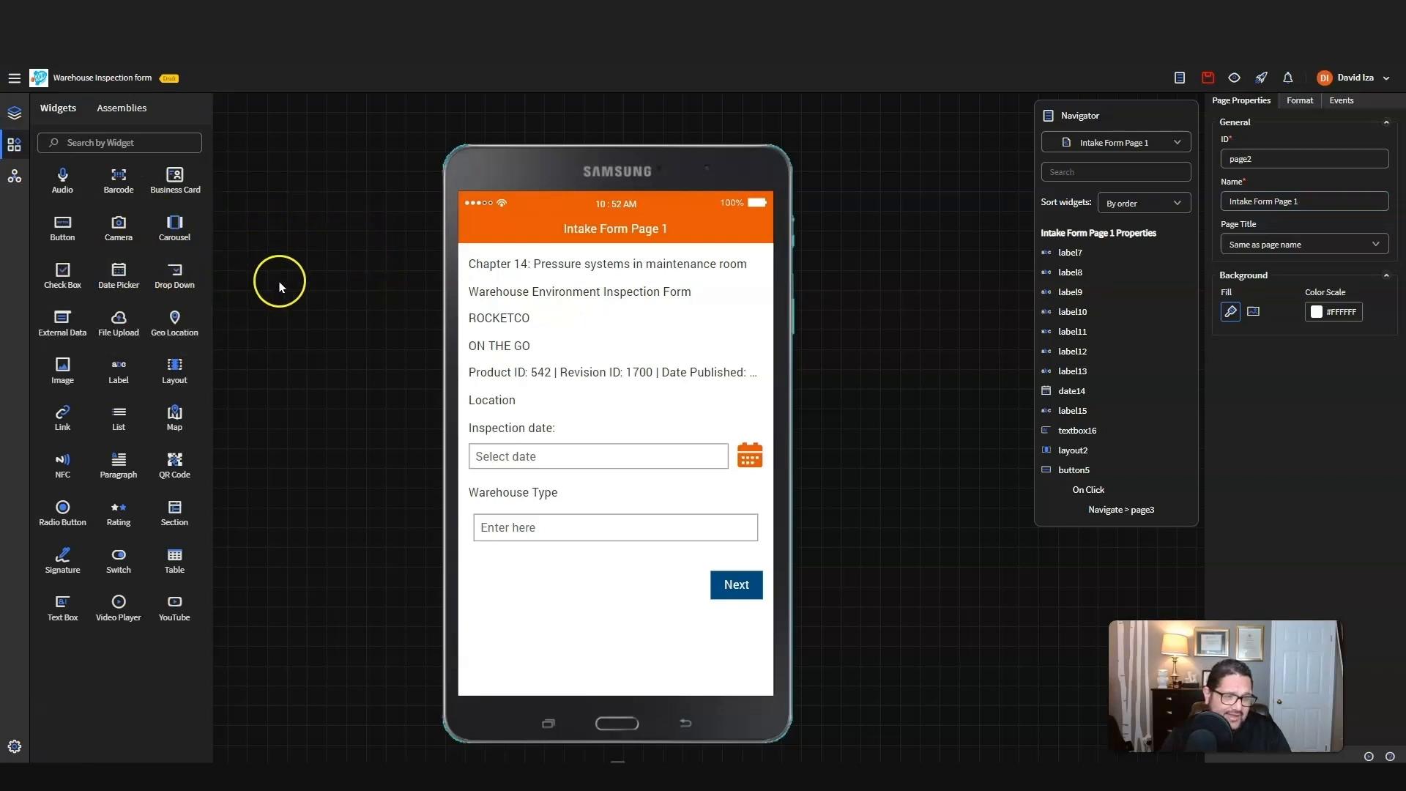
left_click_drag(176, 367, 476, 260)
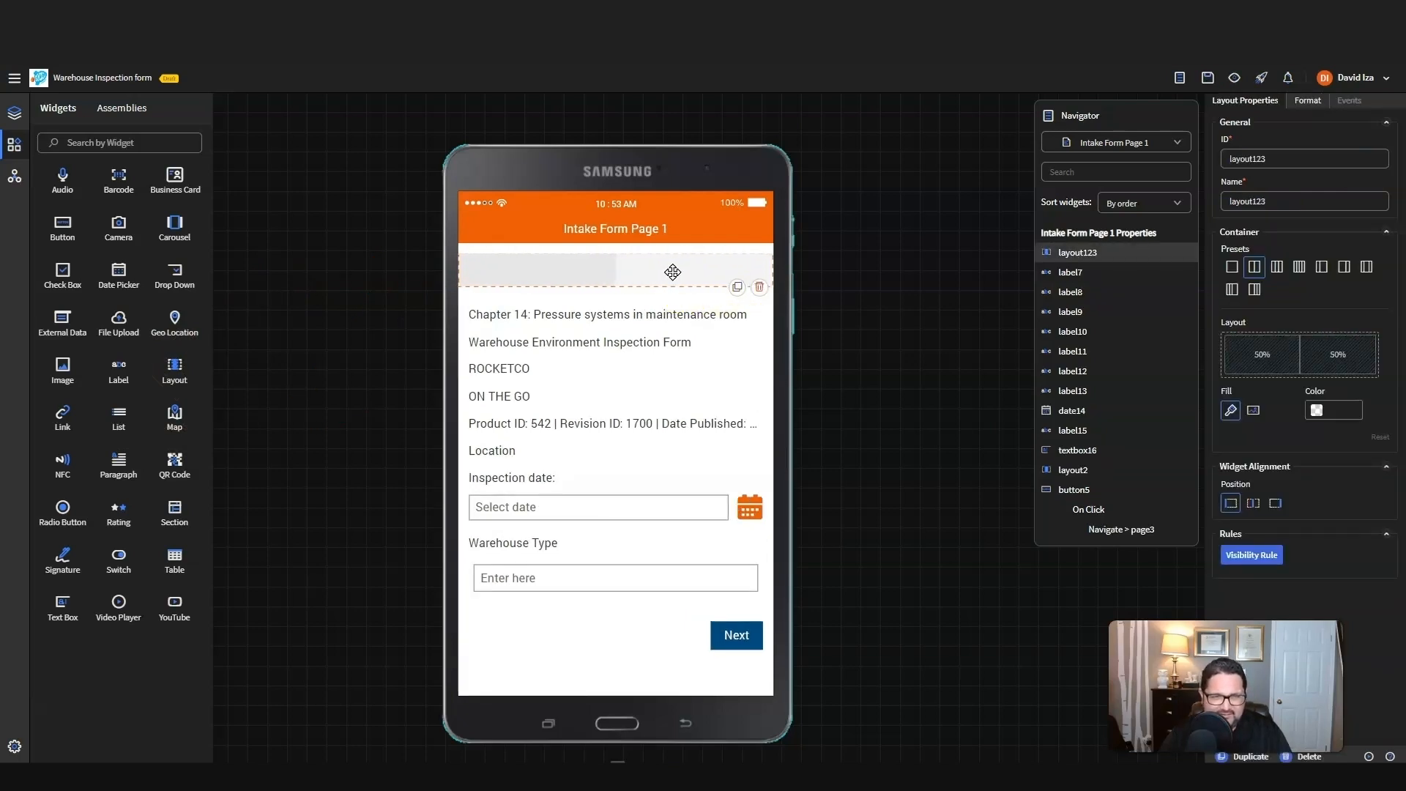
left_click_drag(58, 366, 597, 285)
left_click(598, 284)
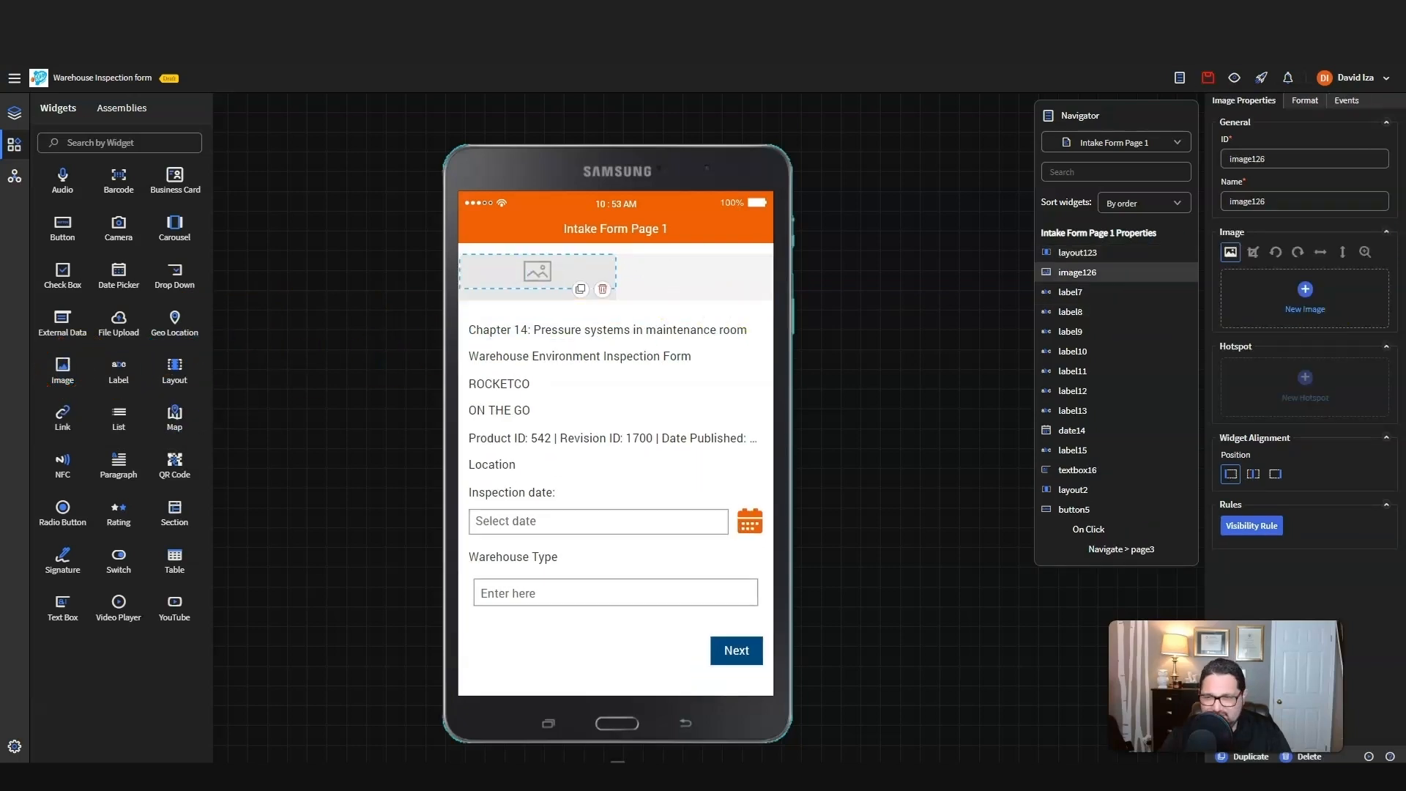
Step: Load RocketCo.png into the Image widget and move the ROCKETCO and ON THE GO labels into the layout's right column
left_click(1316, 315)
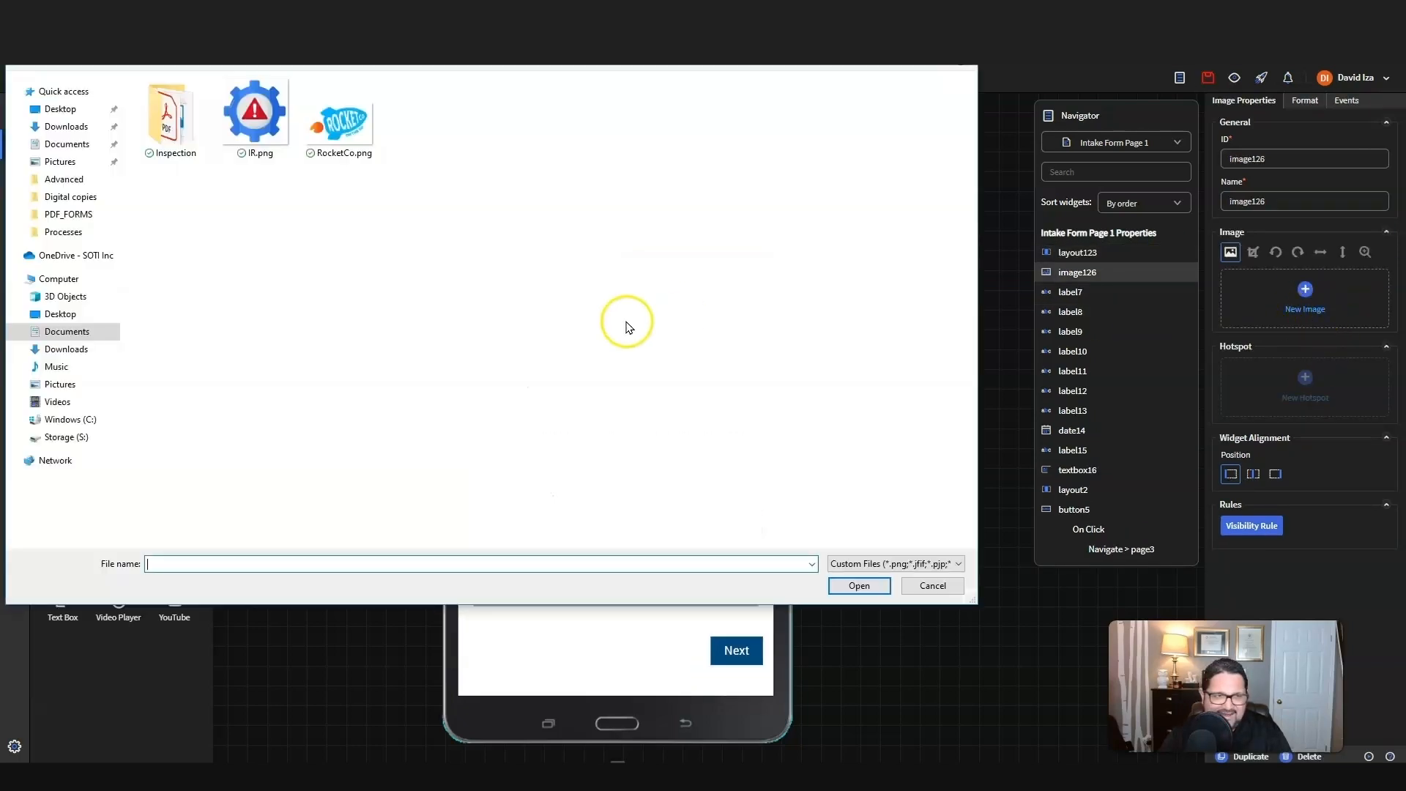
left_click(340, 117)
left_click(856, 585)
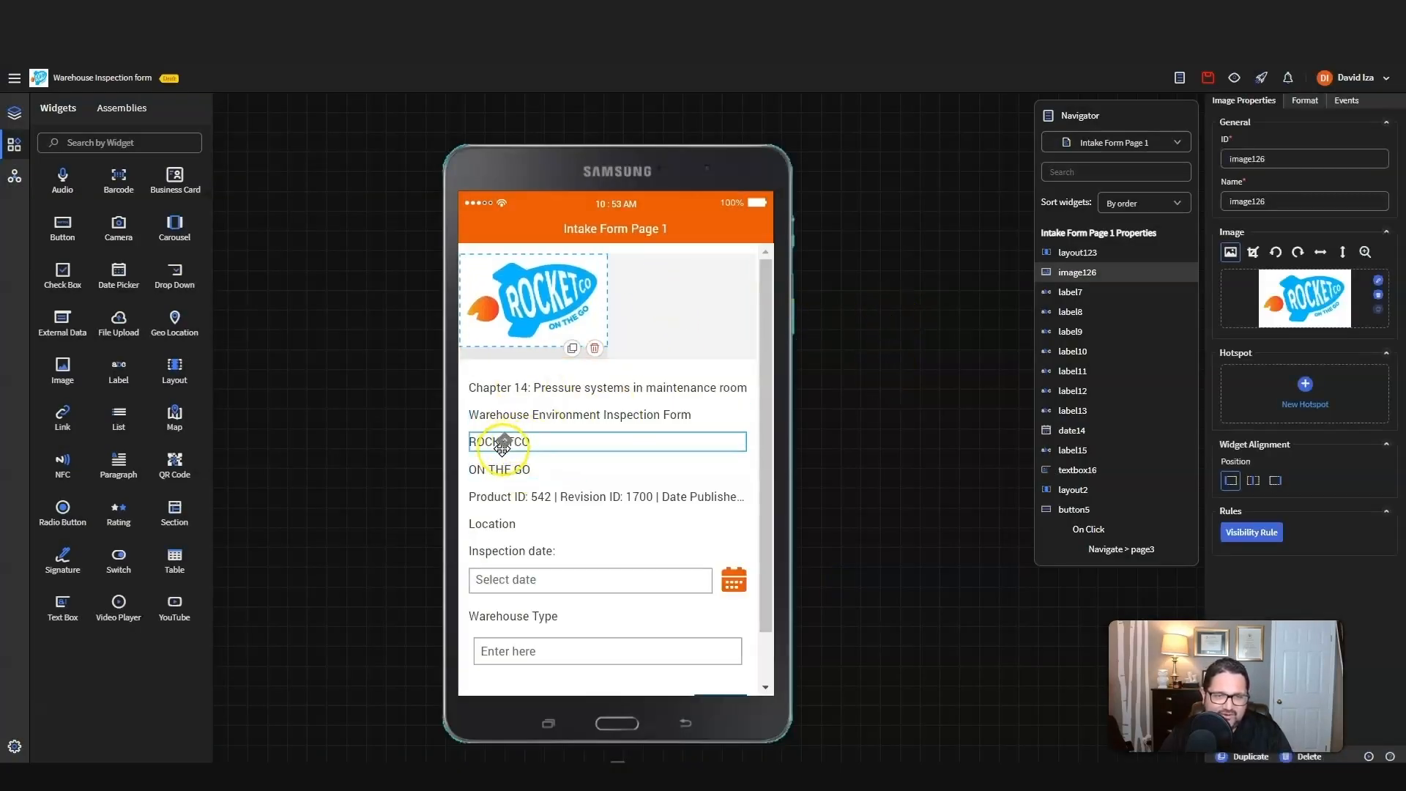
left_click_drag(527, 439, 653, 300)
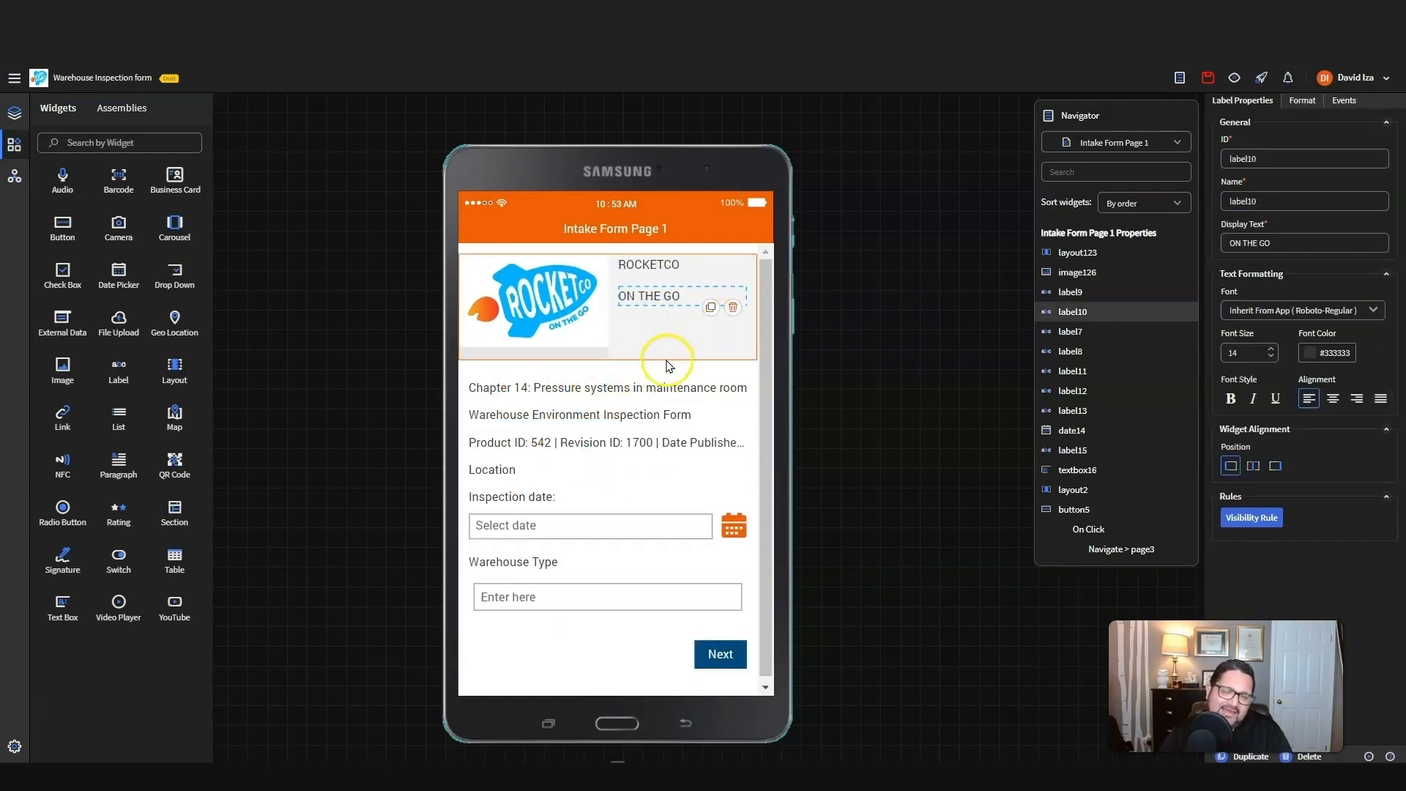
left_click_drag(680, 381, 659, 365)
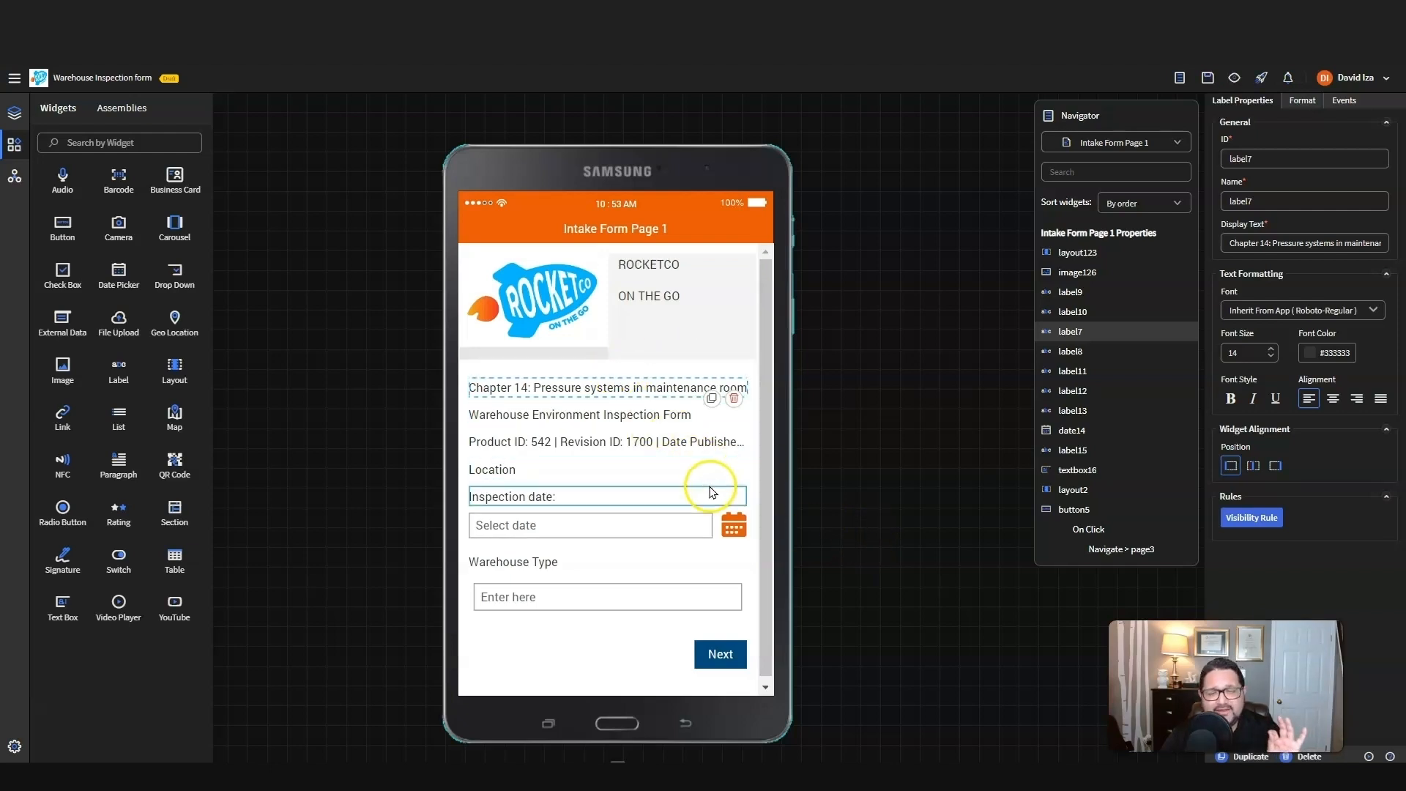
Step: Name the date picker under the "Inspection date:" label "Inspection Date"
left_click(558, 528)
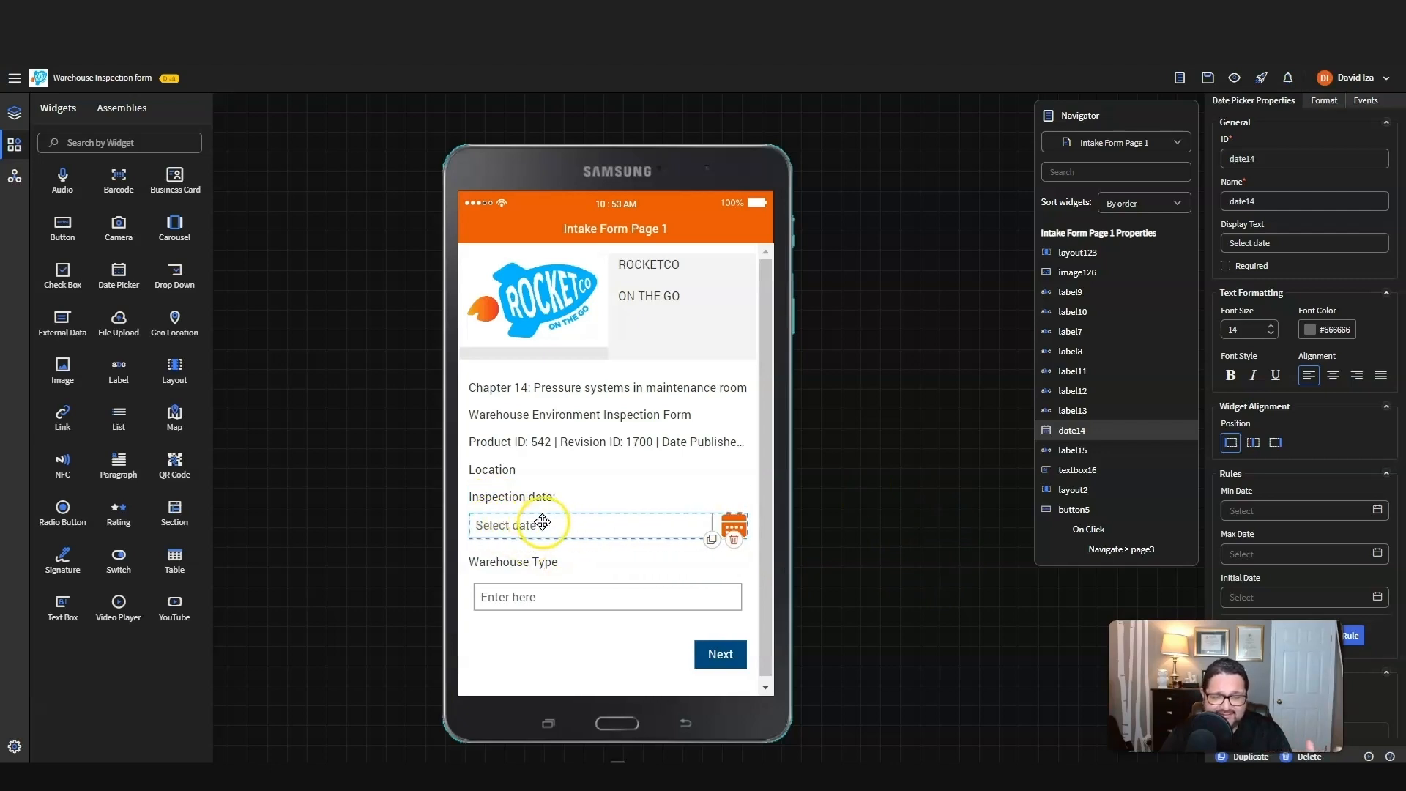
double_click(1285, 201)
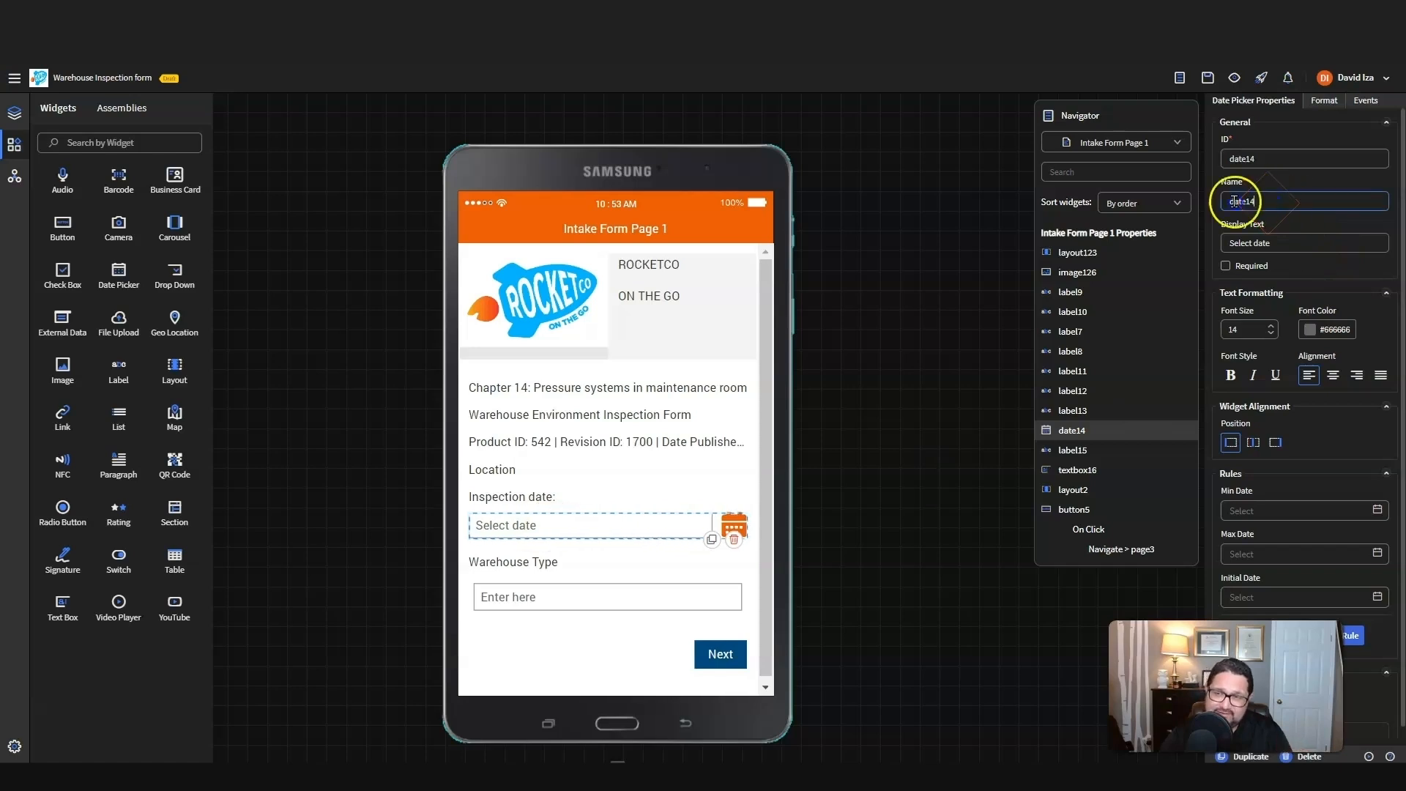
type("Inspection D")
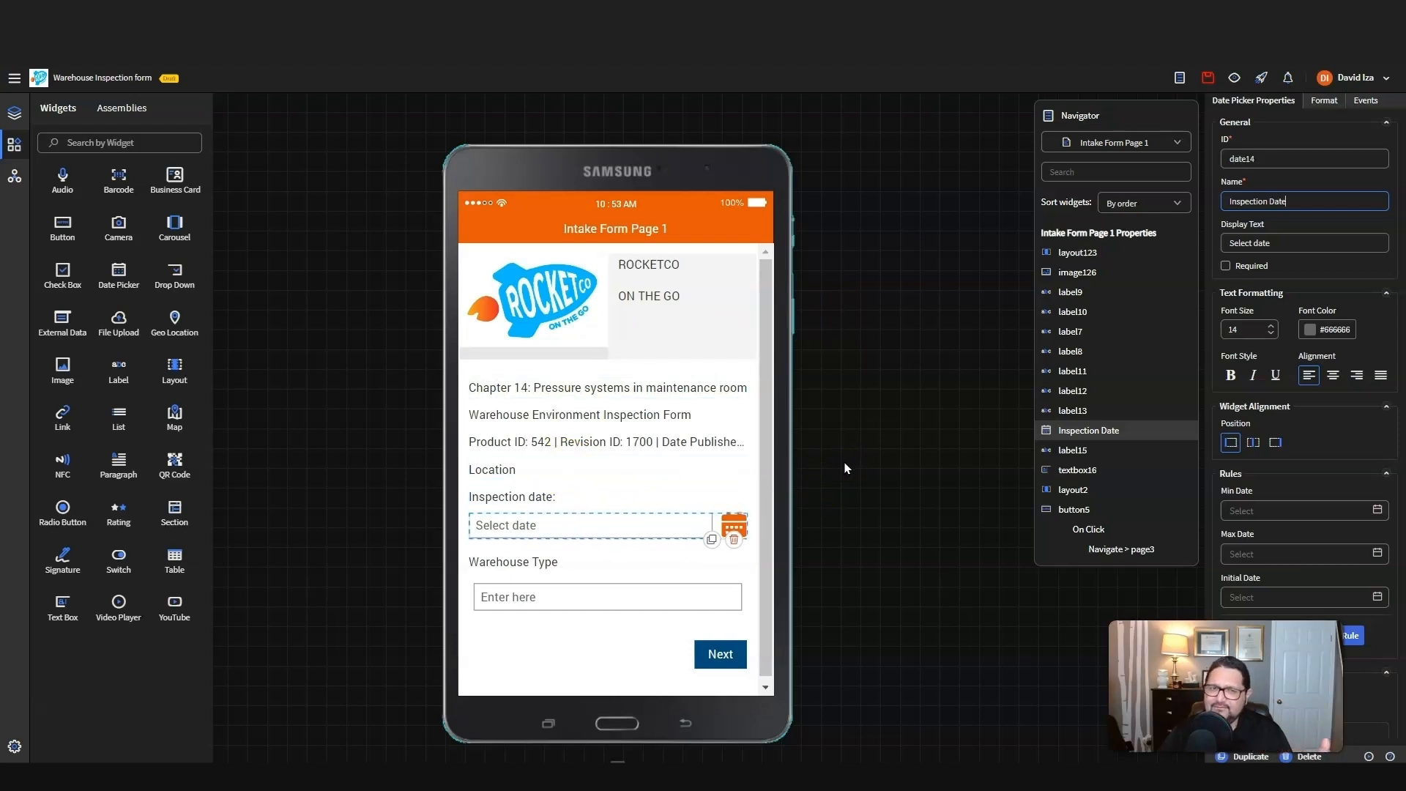
Step: Name the text box under the Warehouse Type label "Warehouse Type"
left_click(563, 595)
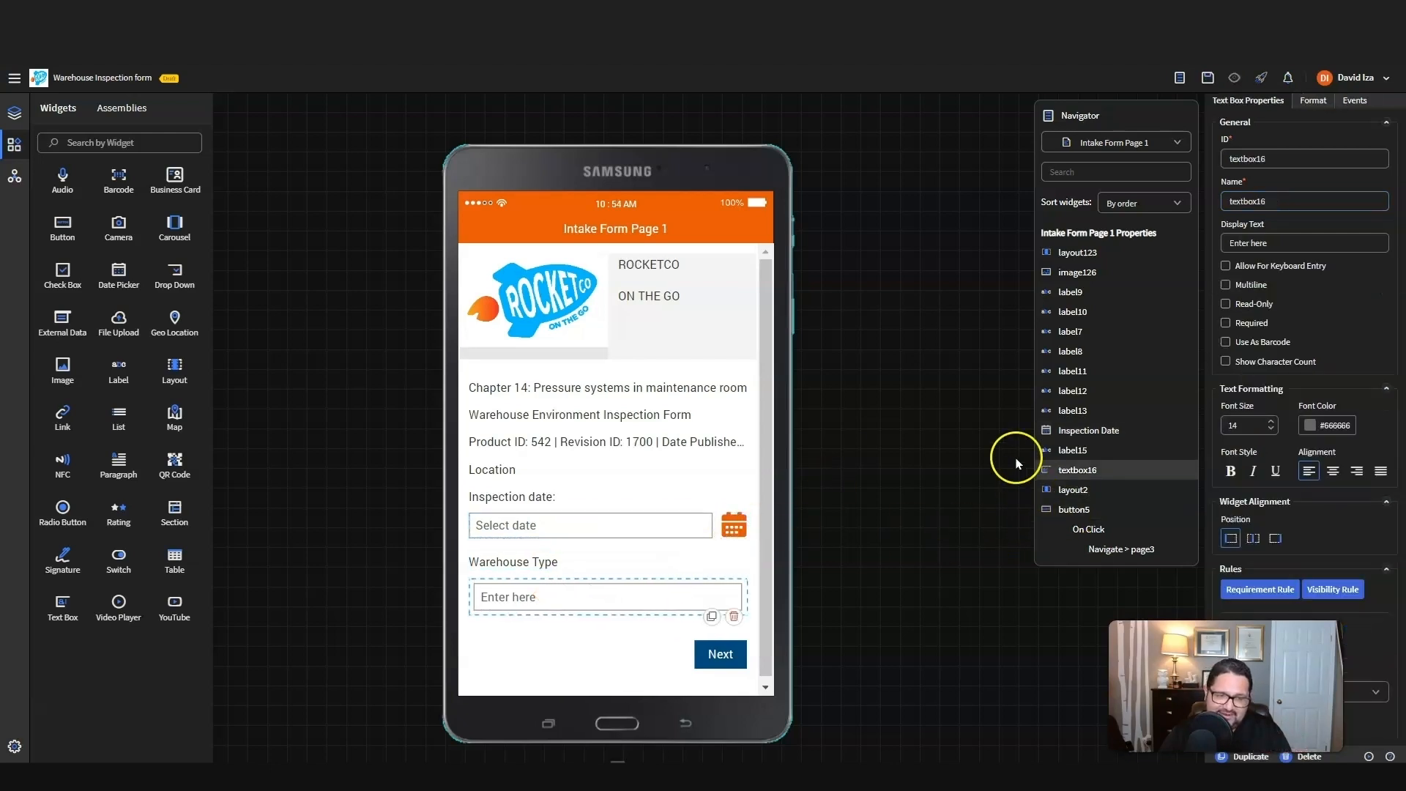
left_click_drag(1275, 200, 1224, 201)
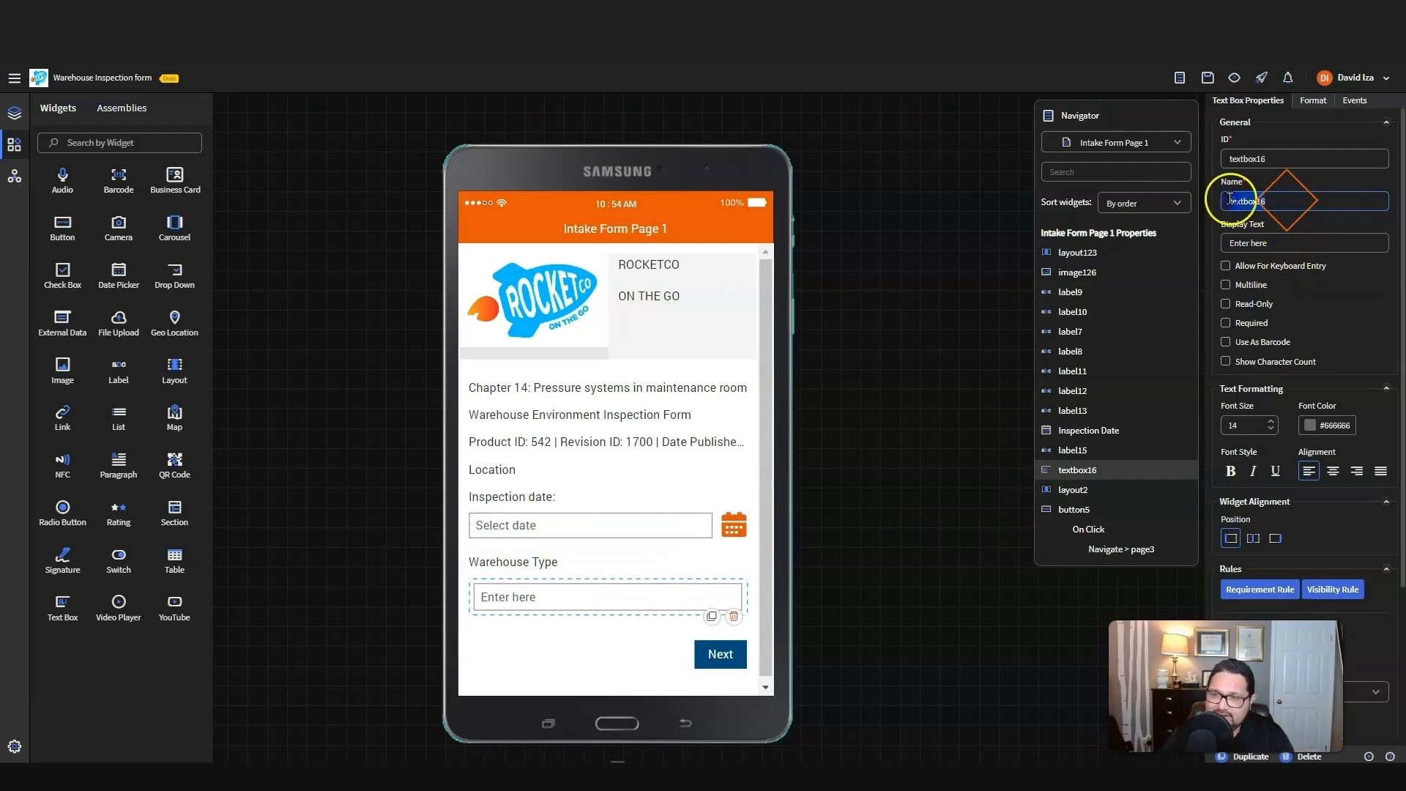
type("W")
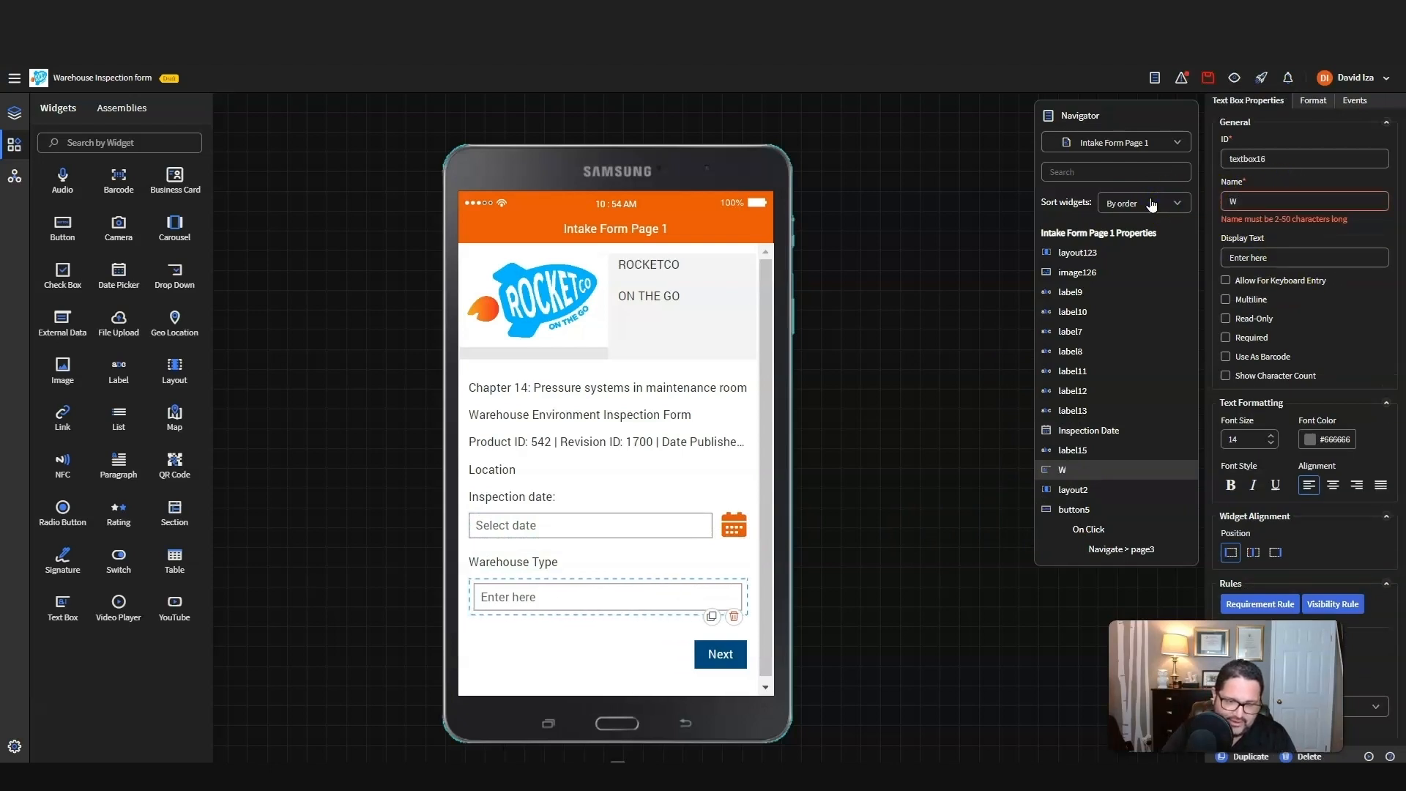
type("arehouse T")
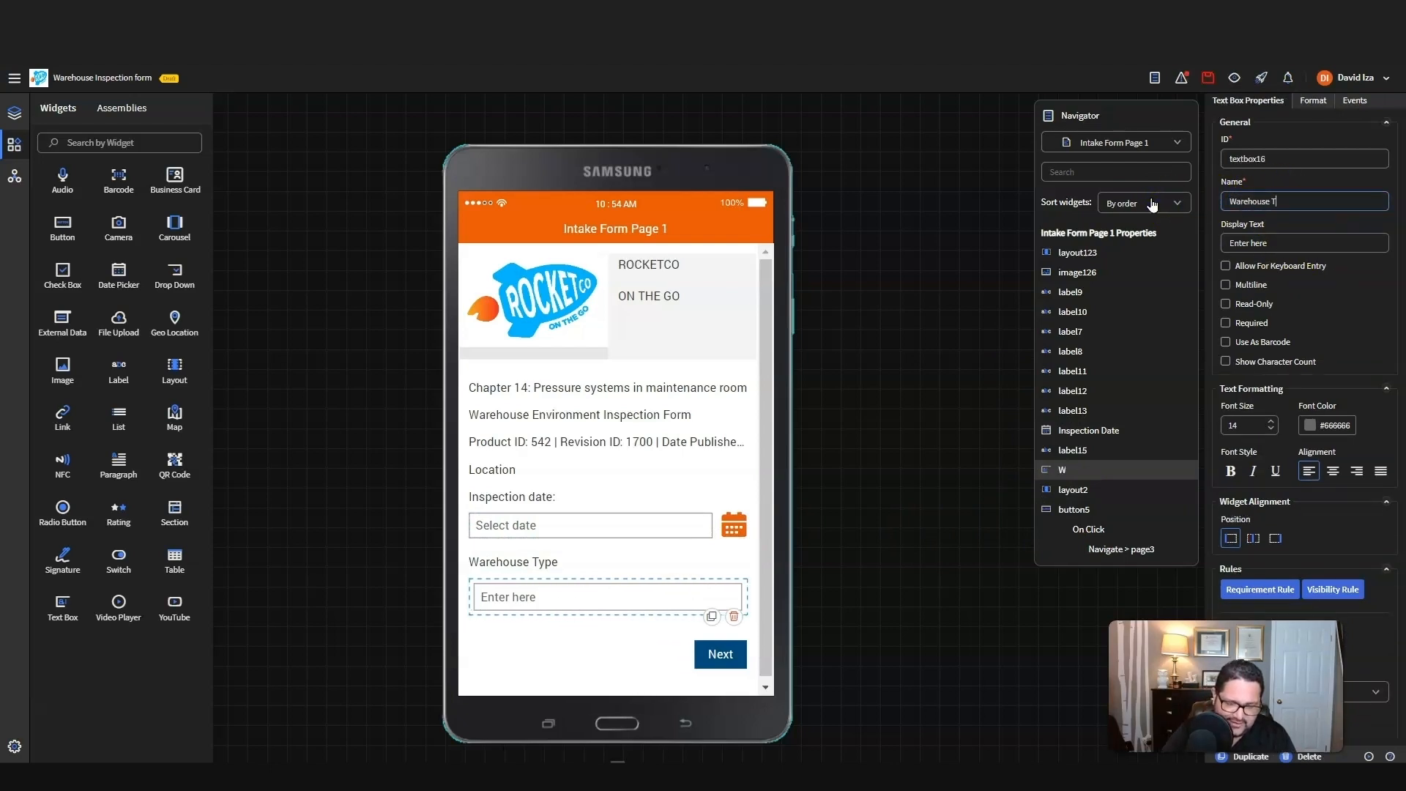
type("ype")
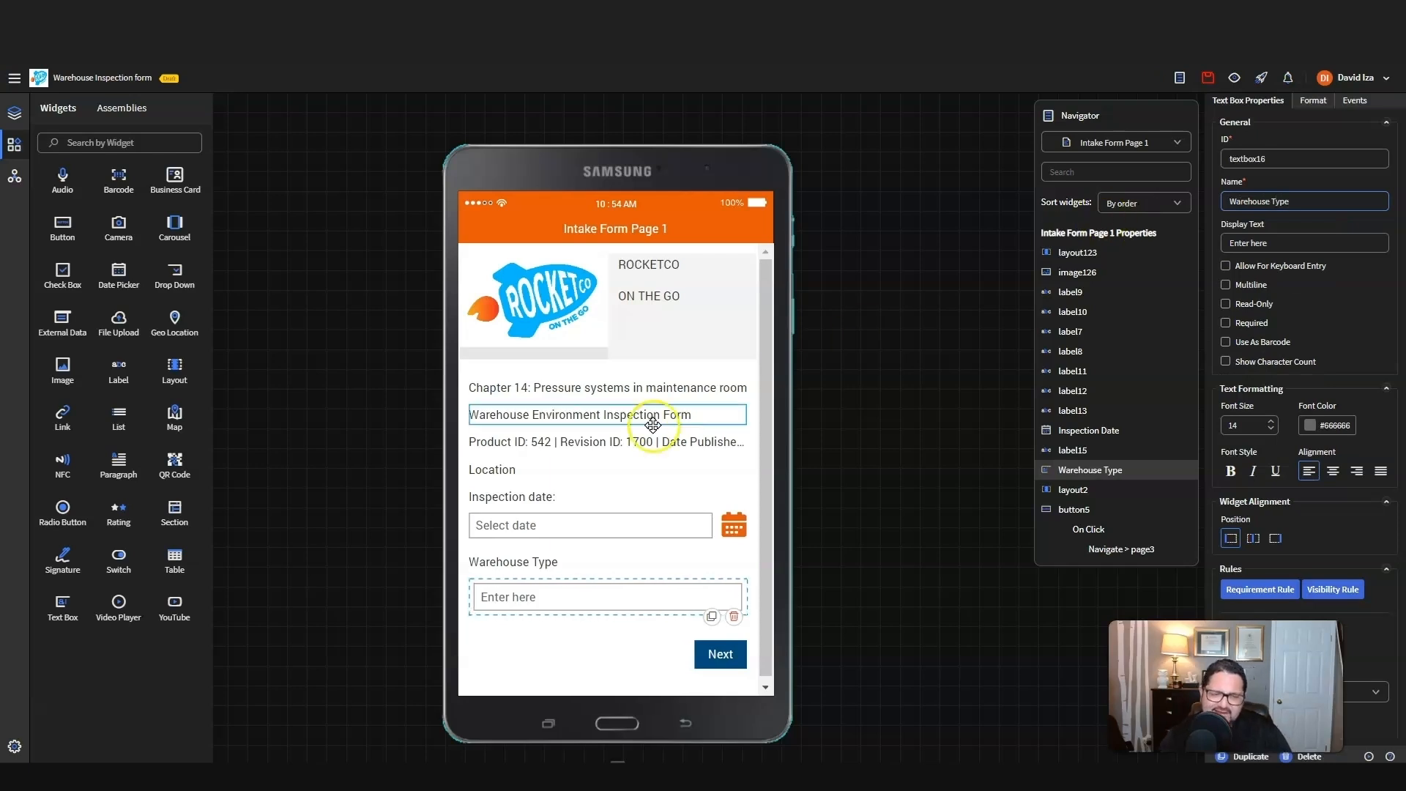
Step: Change the Location label's display text to "Location:" and add a Drop Down widget directly below it
left_click(526, 469)
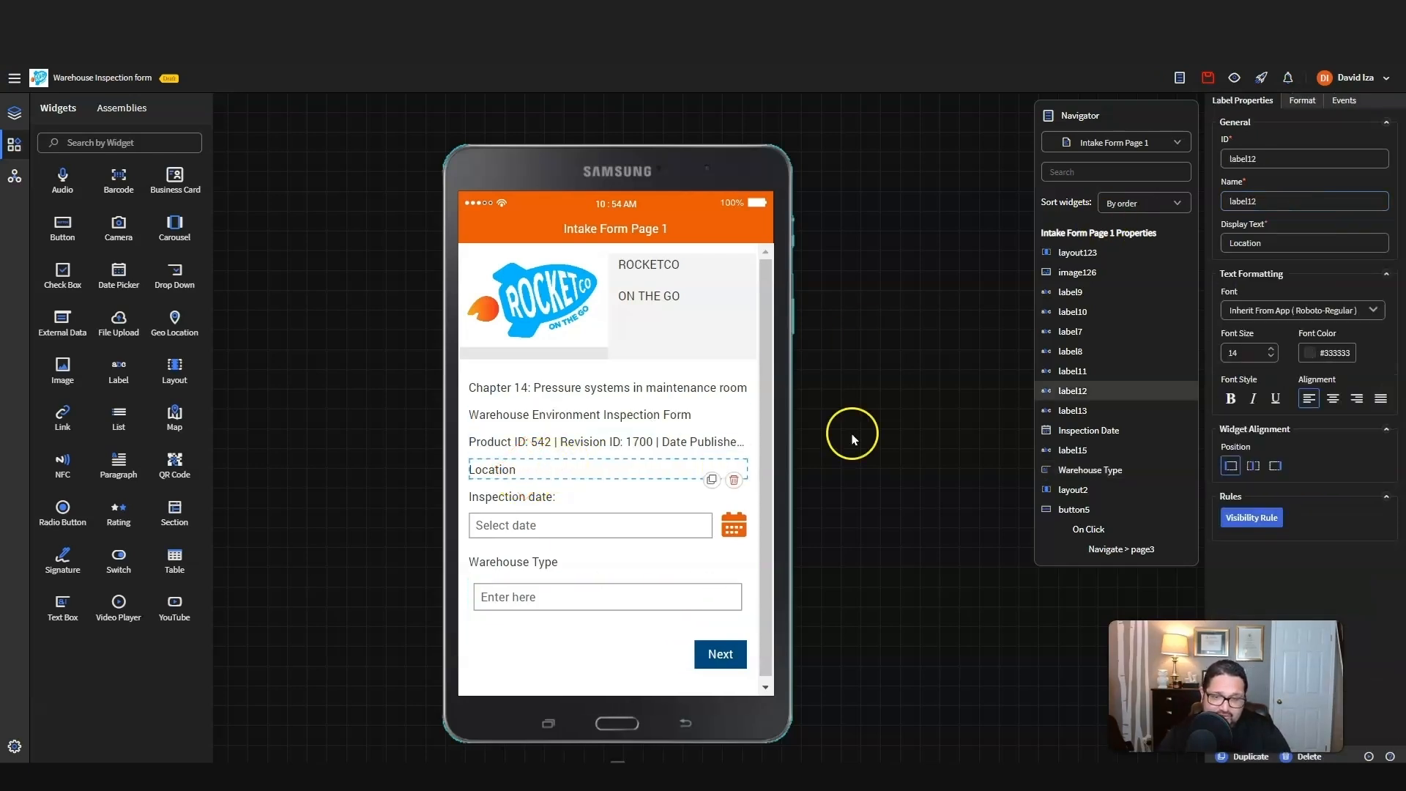
left_click(1290, 236)
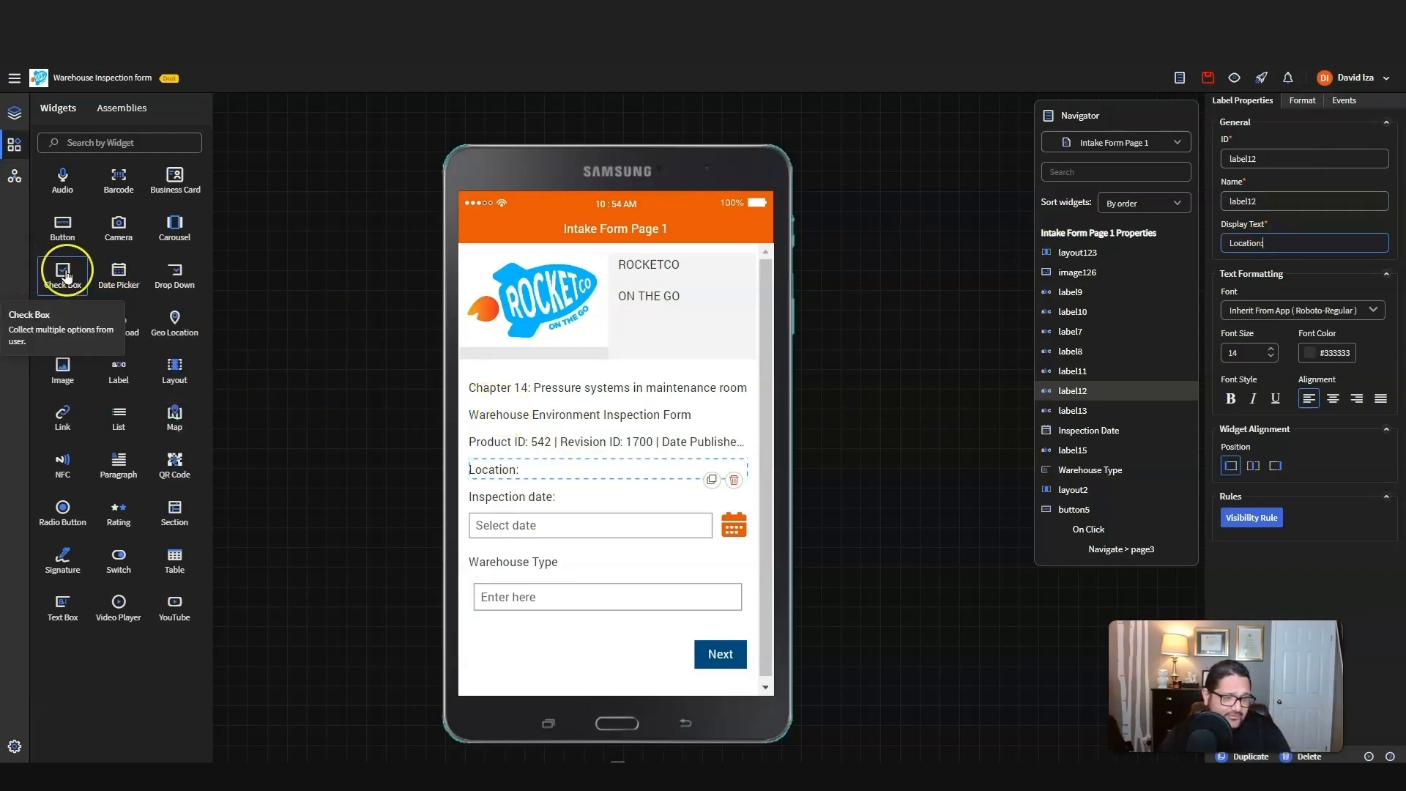
left_click_drag(198, 279, 564, 477)
Step: Name the new drop-down "Location" and give it the options "Headquarters" and "Satellite warehouse 1"
left_click(523, 491)
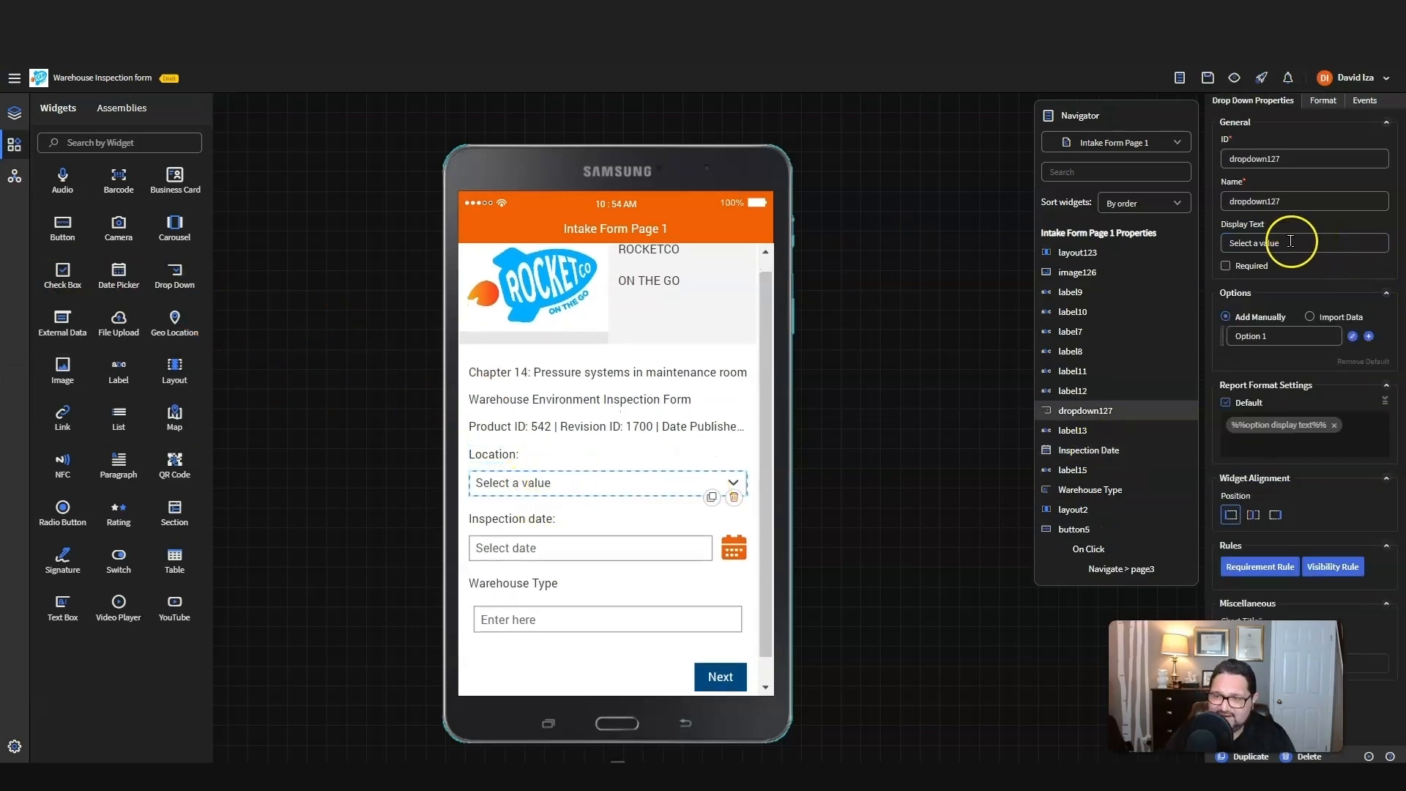
double_click(1286, 200)
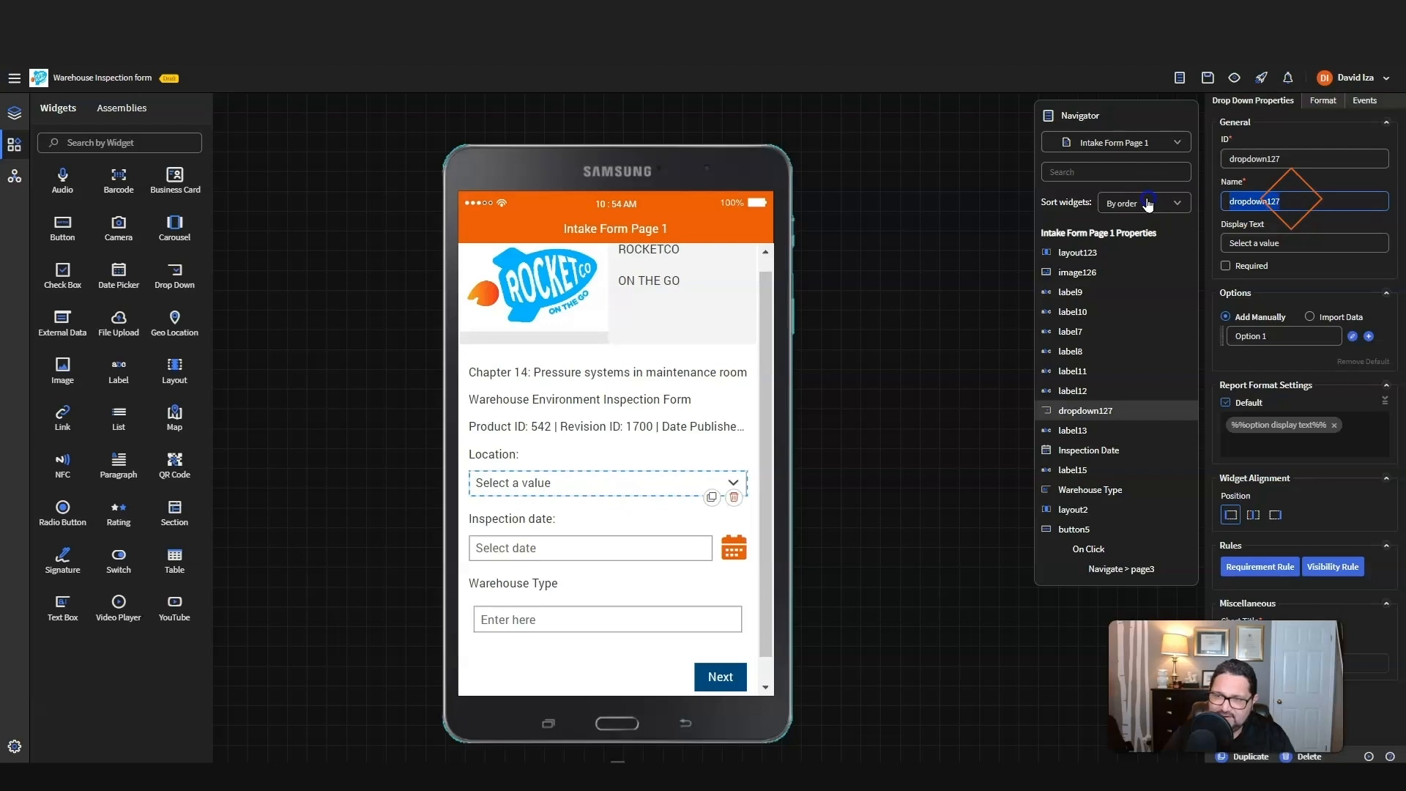
type("Location")
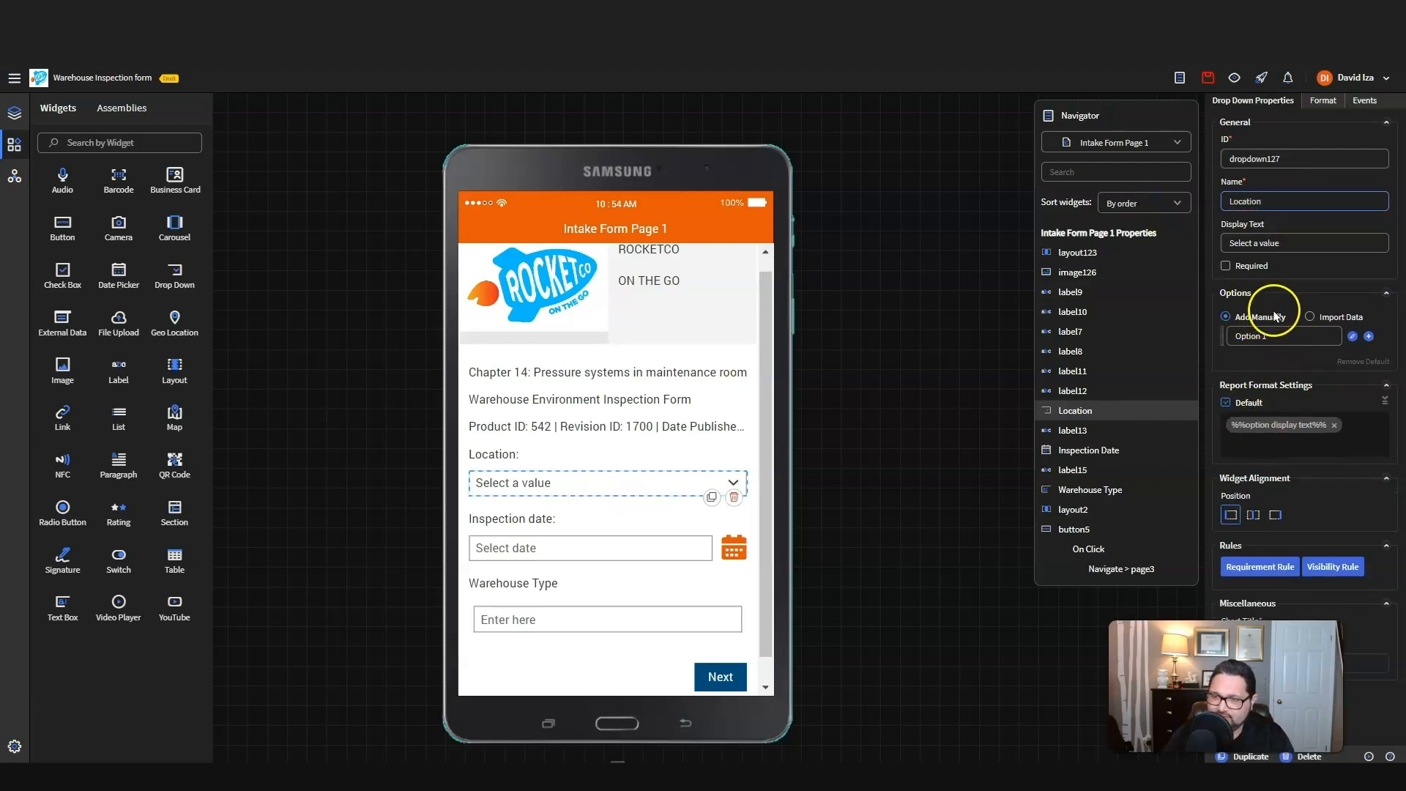
double_click(1271, 334)
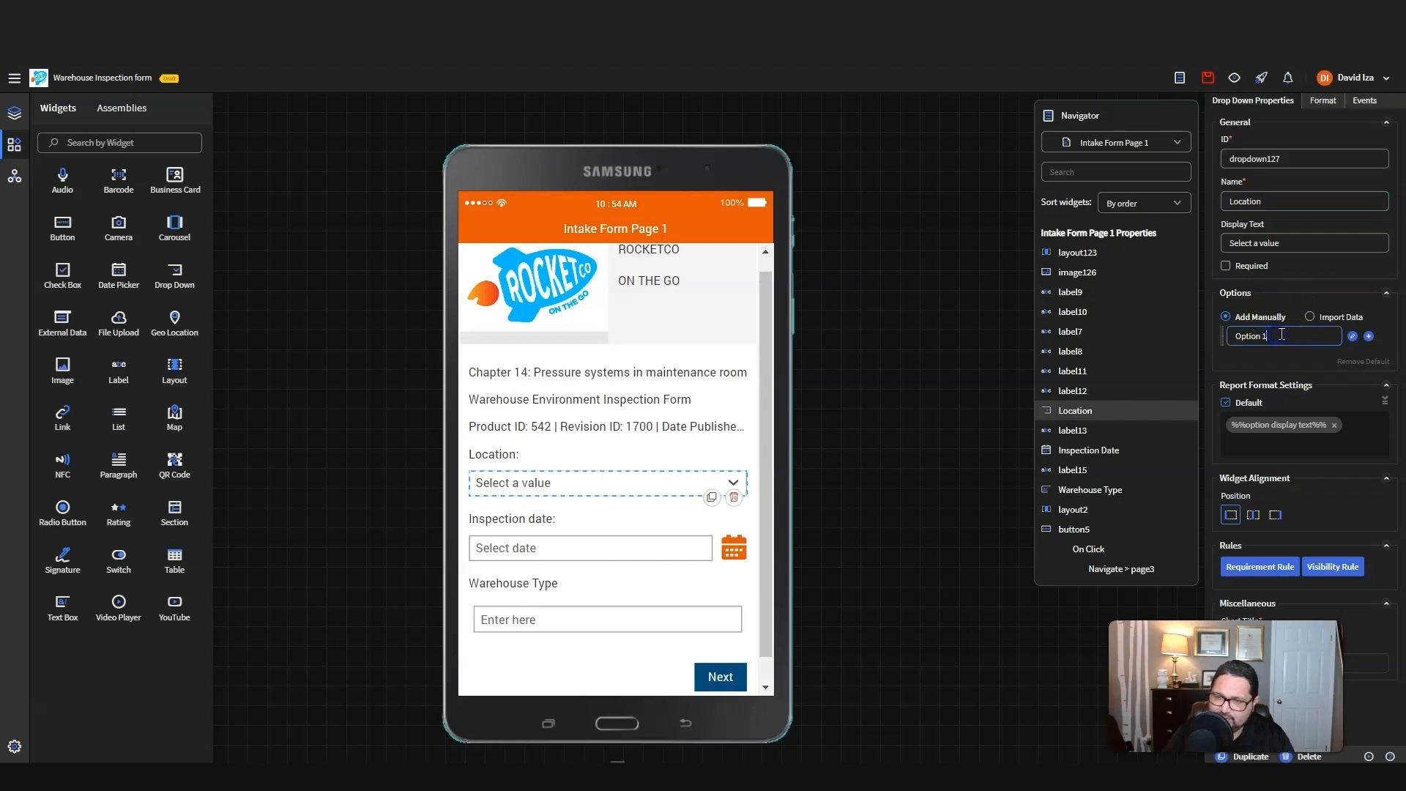
left_click_drag(1281, 333, 1164, 341)
type("Headquarters")
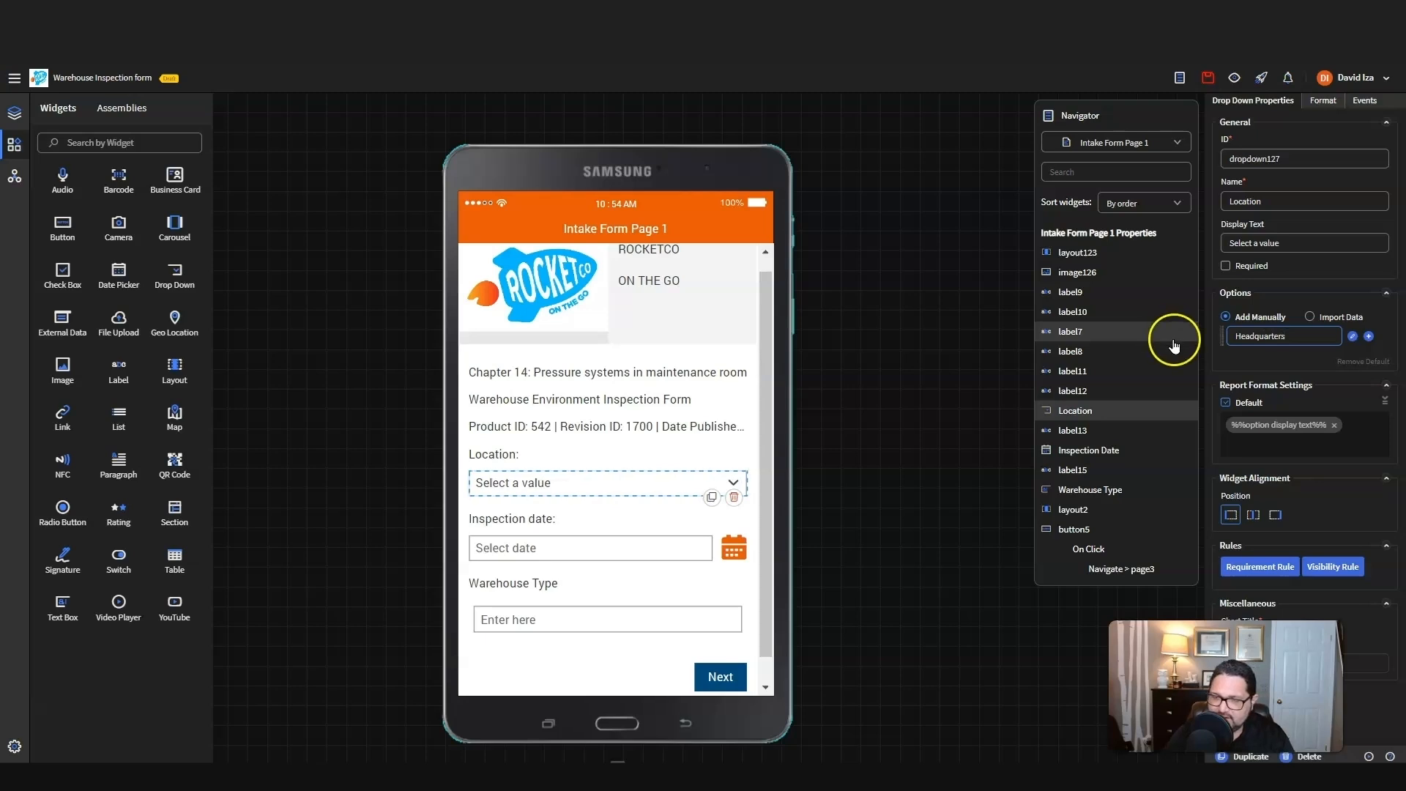
left_click(1367, 336)
left_click_drag(1282, 364, 1201, 365)
type("Satellite warehouse 1")
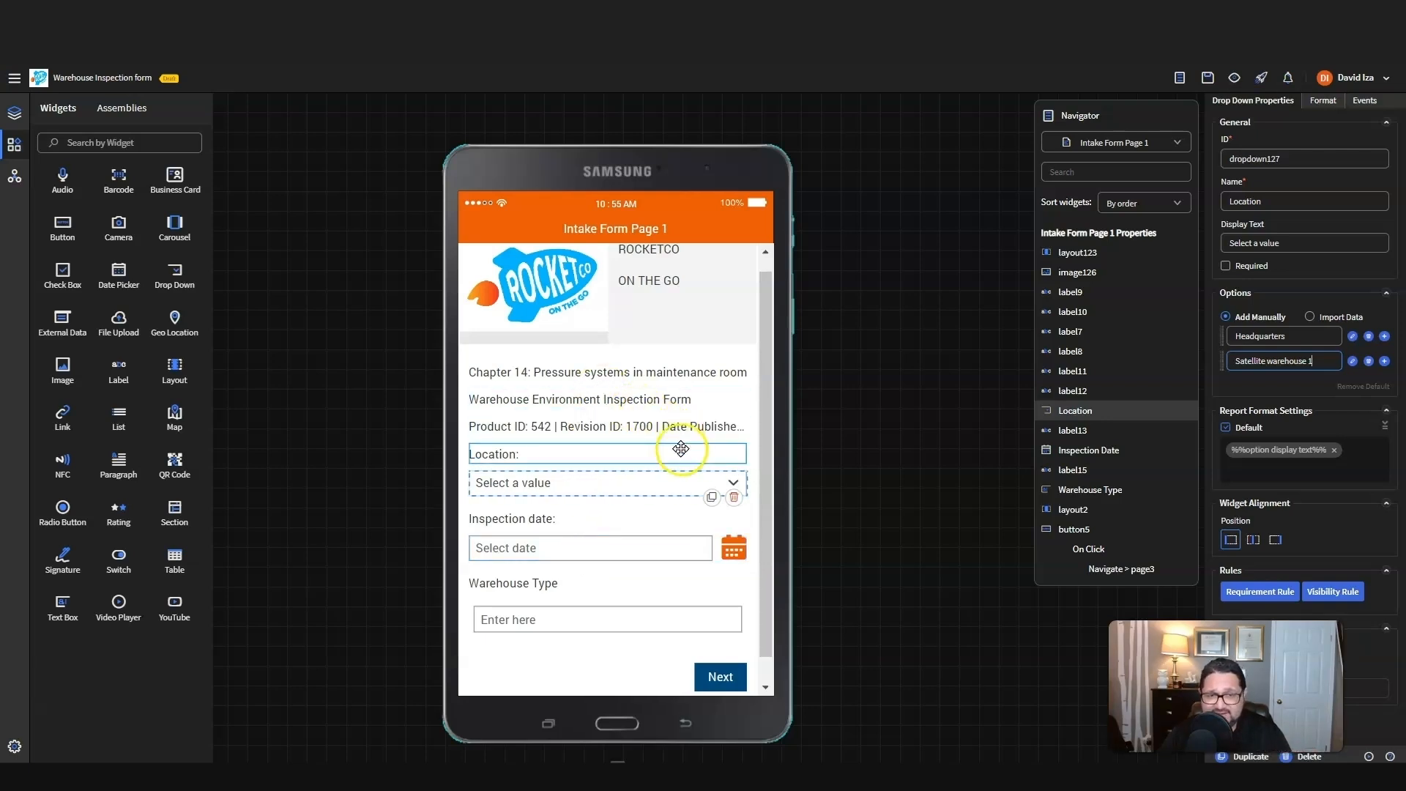
Step: Switch the form canvas from the phone layout to the tablet layout to check Intake Form Page 1
scroll(683, 445, "up", 1)
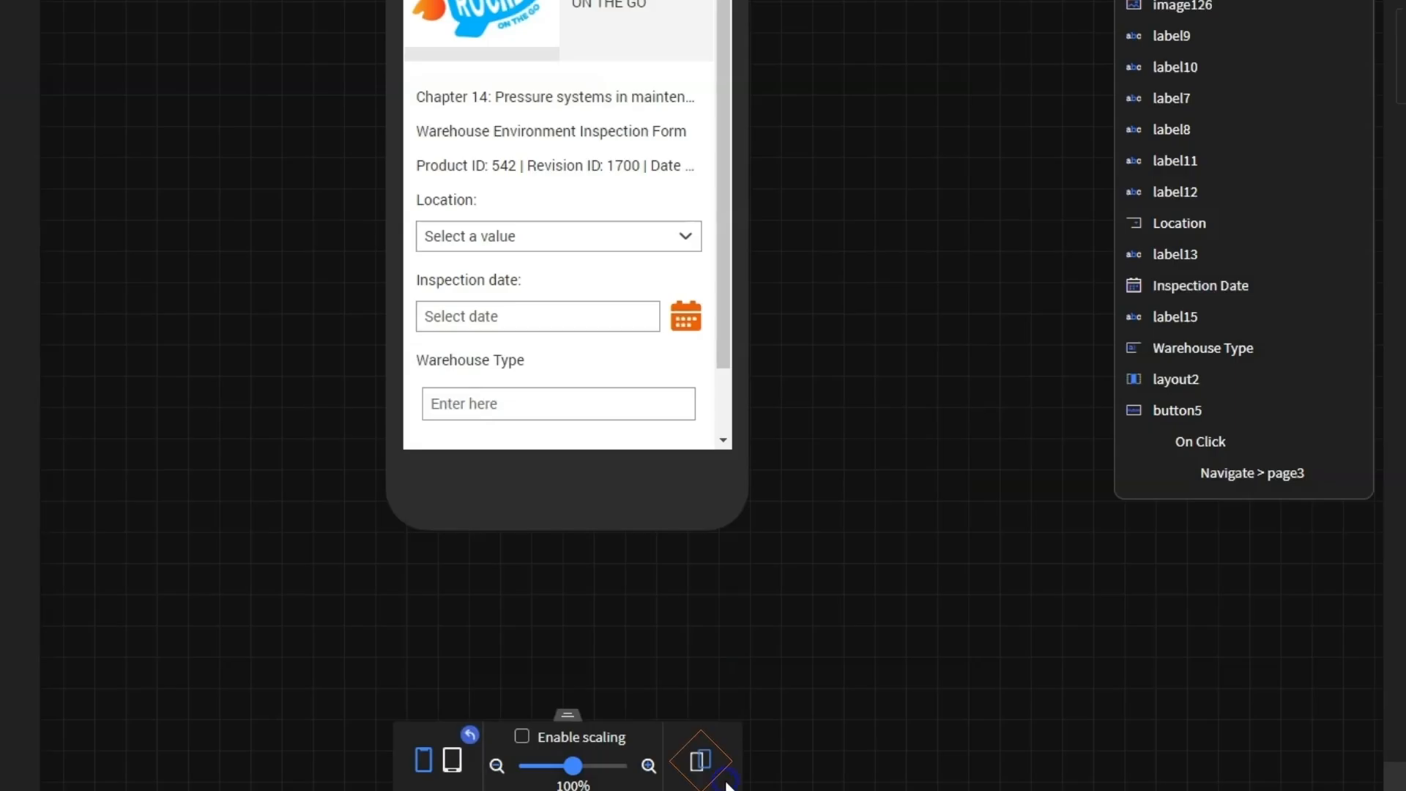
left_click(452, 759)
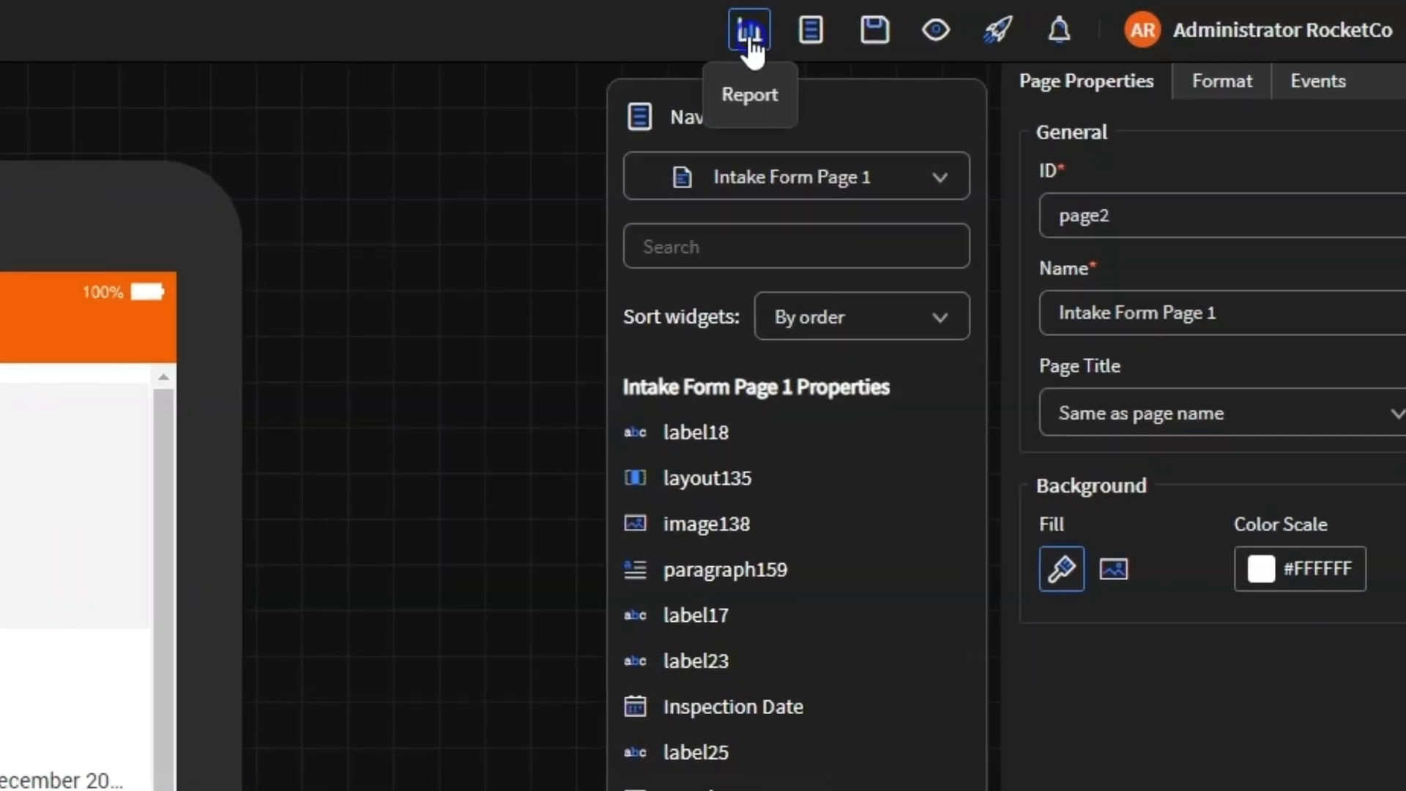
left_click(749, 38)
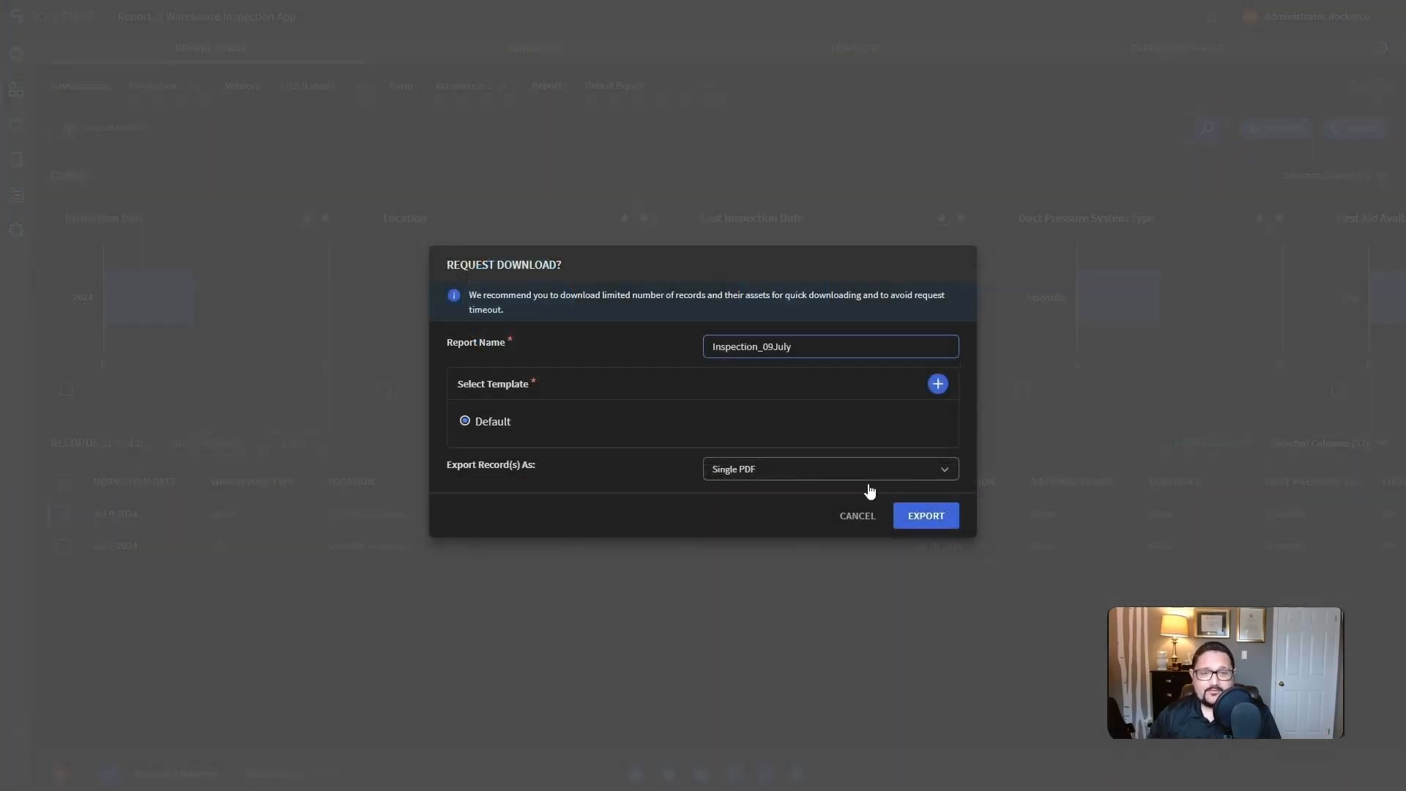
Step: Export the selected inspection record as a single PDF named "Inspection_09July" and download the finished report
left_click(910, 521)
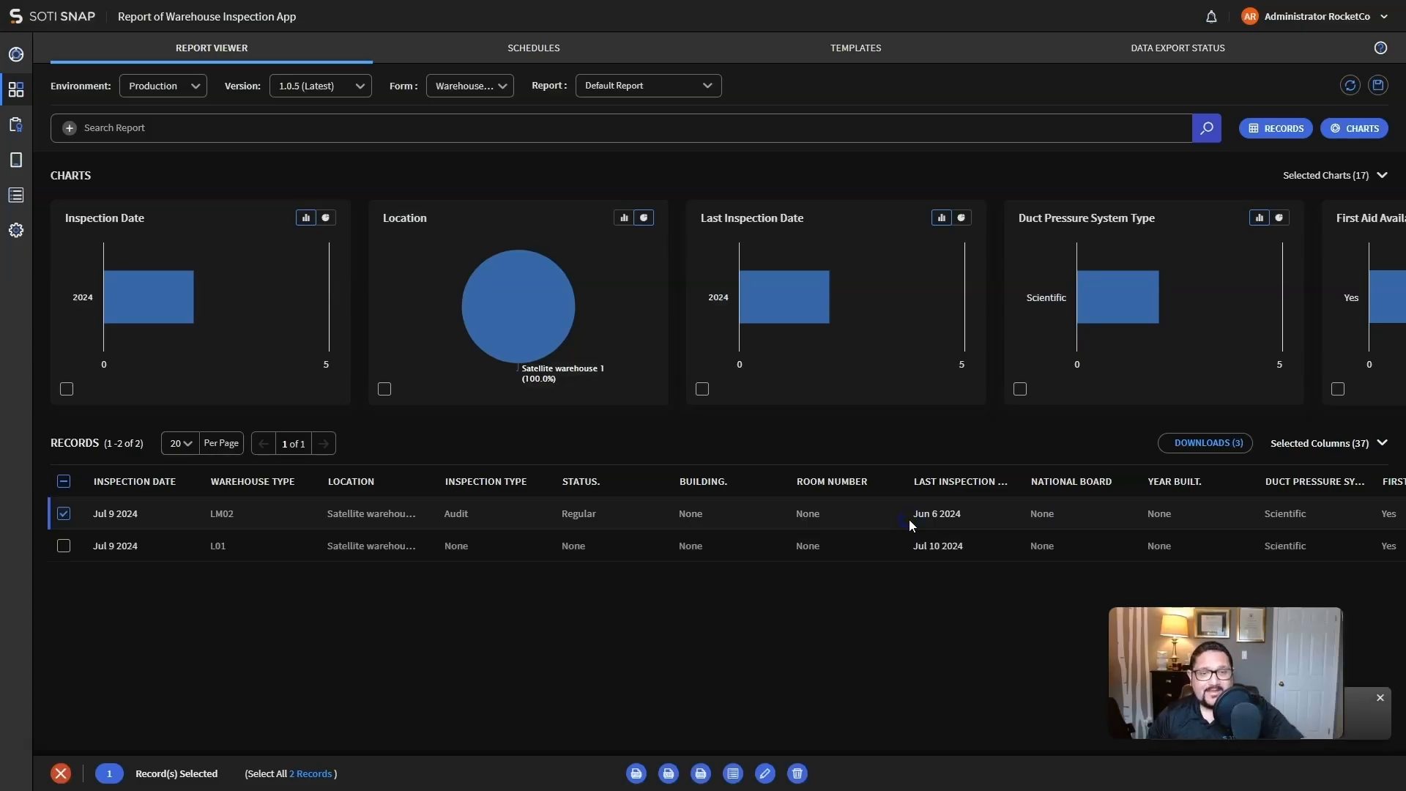
left_click(1203, 443)
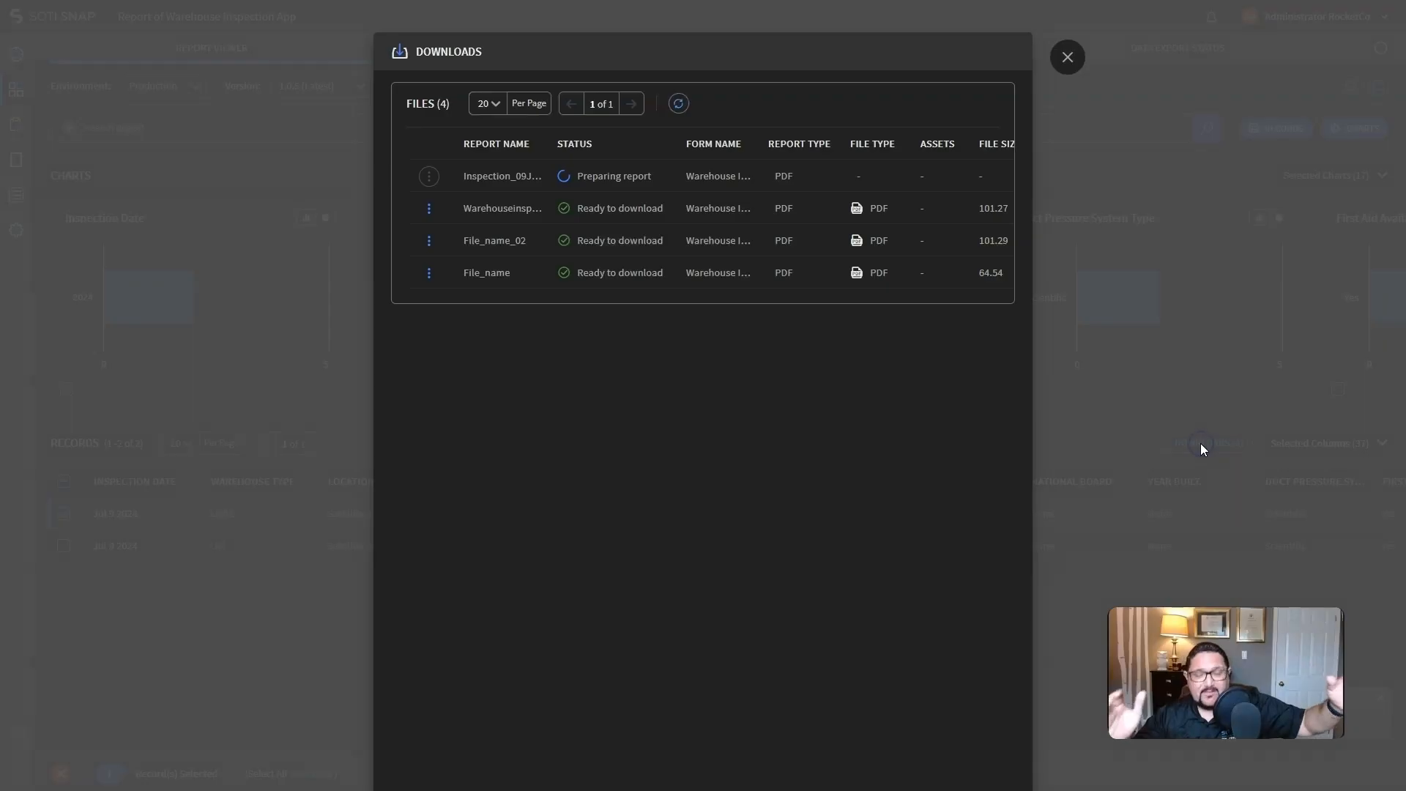
left_click(429, 175)
left_click(449, 214)
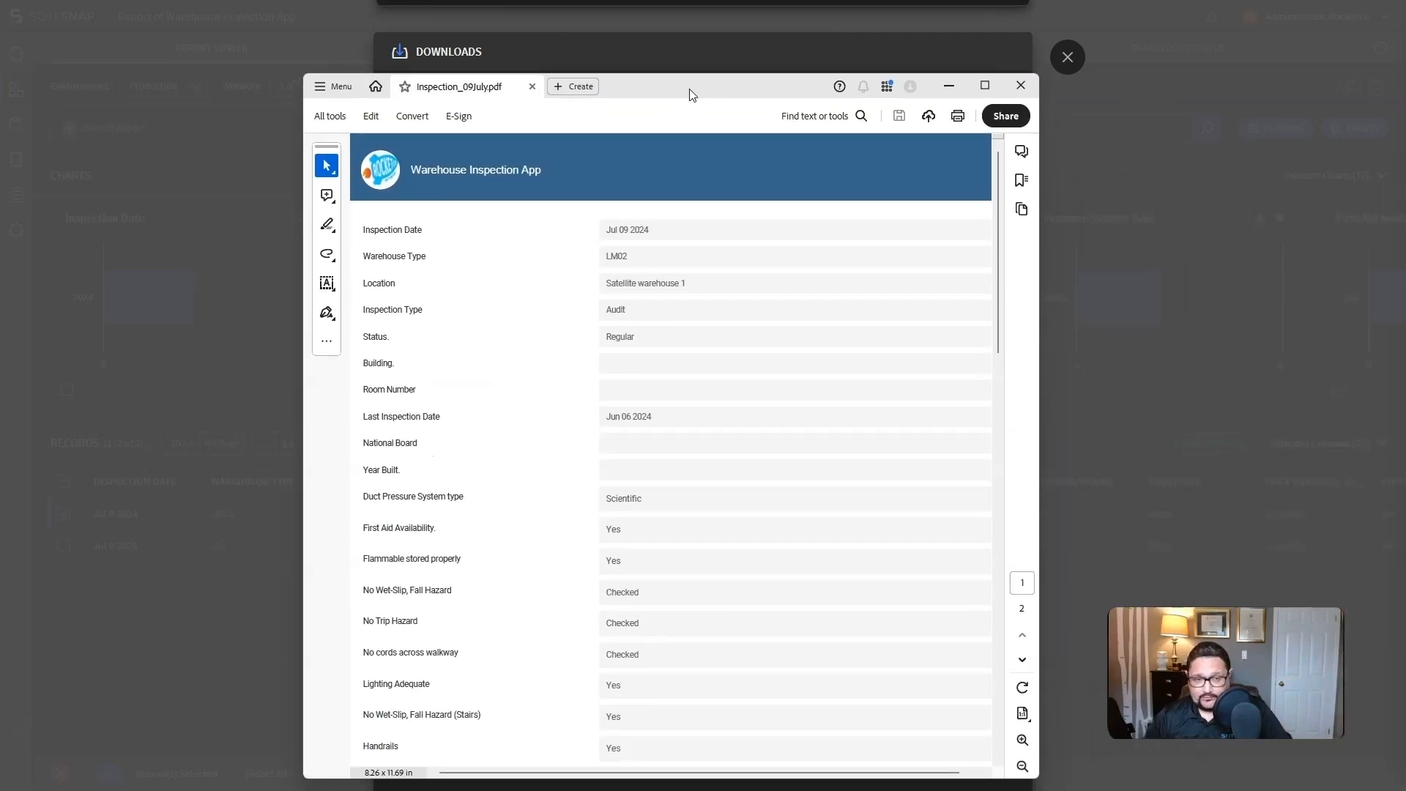
Step: Review the field values and signature on both pages of Inspection_09July.pdf, and return to the report viewer
scroll(651, 230, "down", 1)
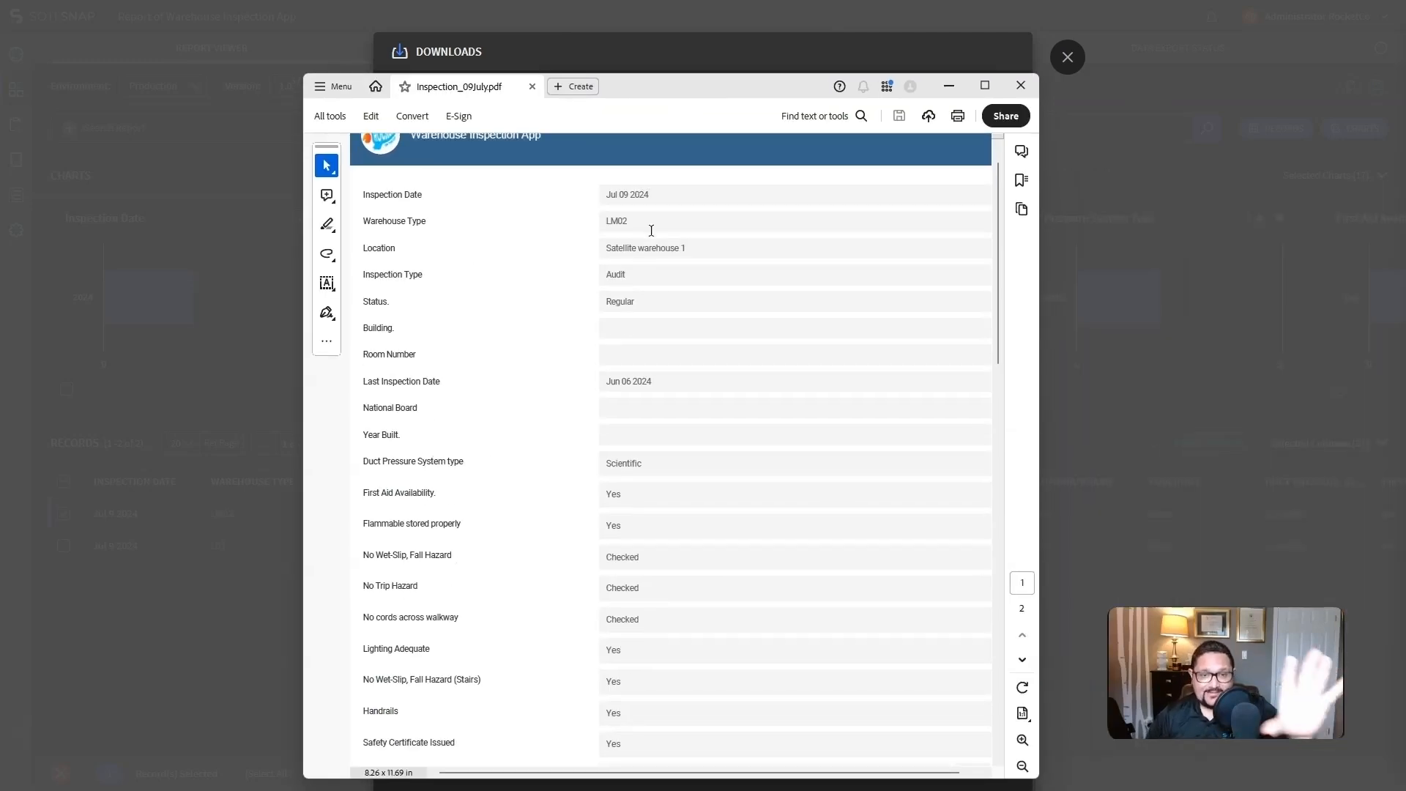
scroll(658, 322, "down", 5)
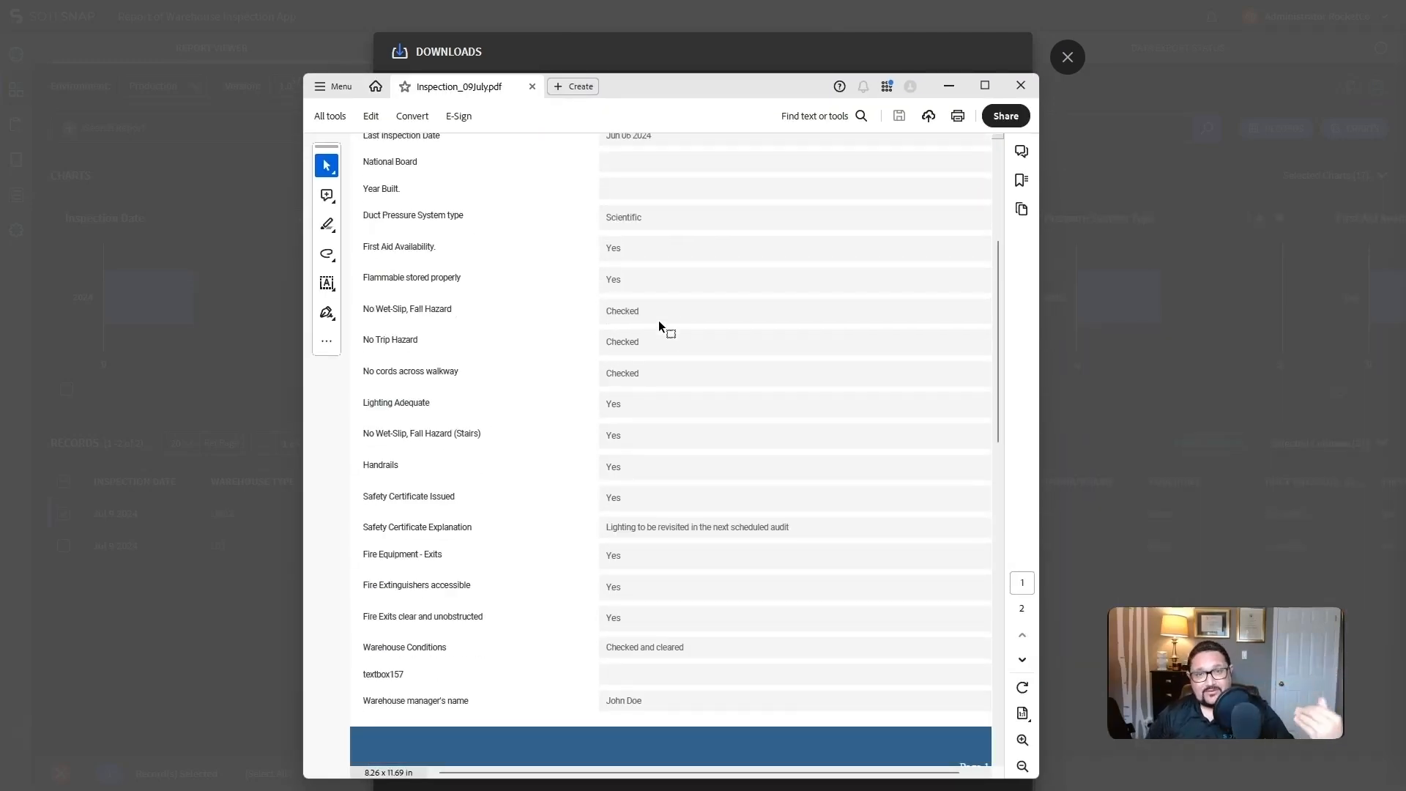
scroll(688, 556, "down", 13)
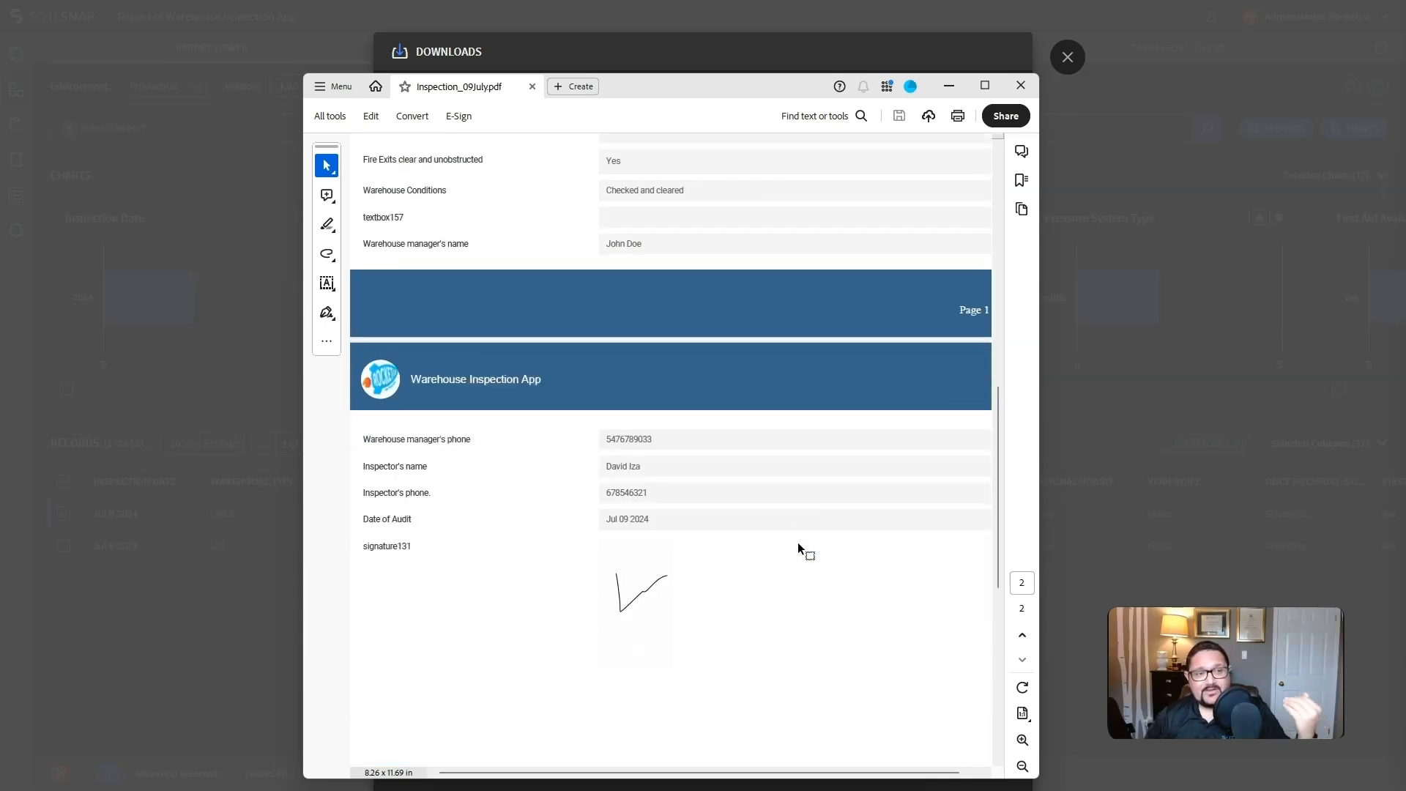
scroll(731, 527, "down", 5)
scroll(731, 527, "up", 12)
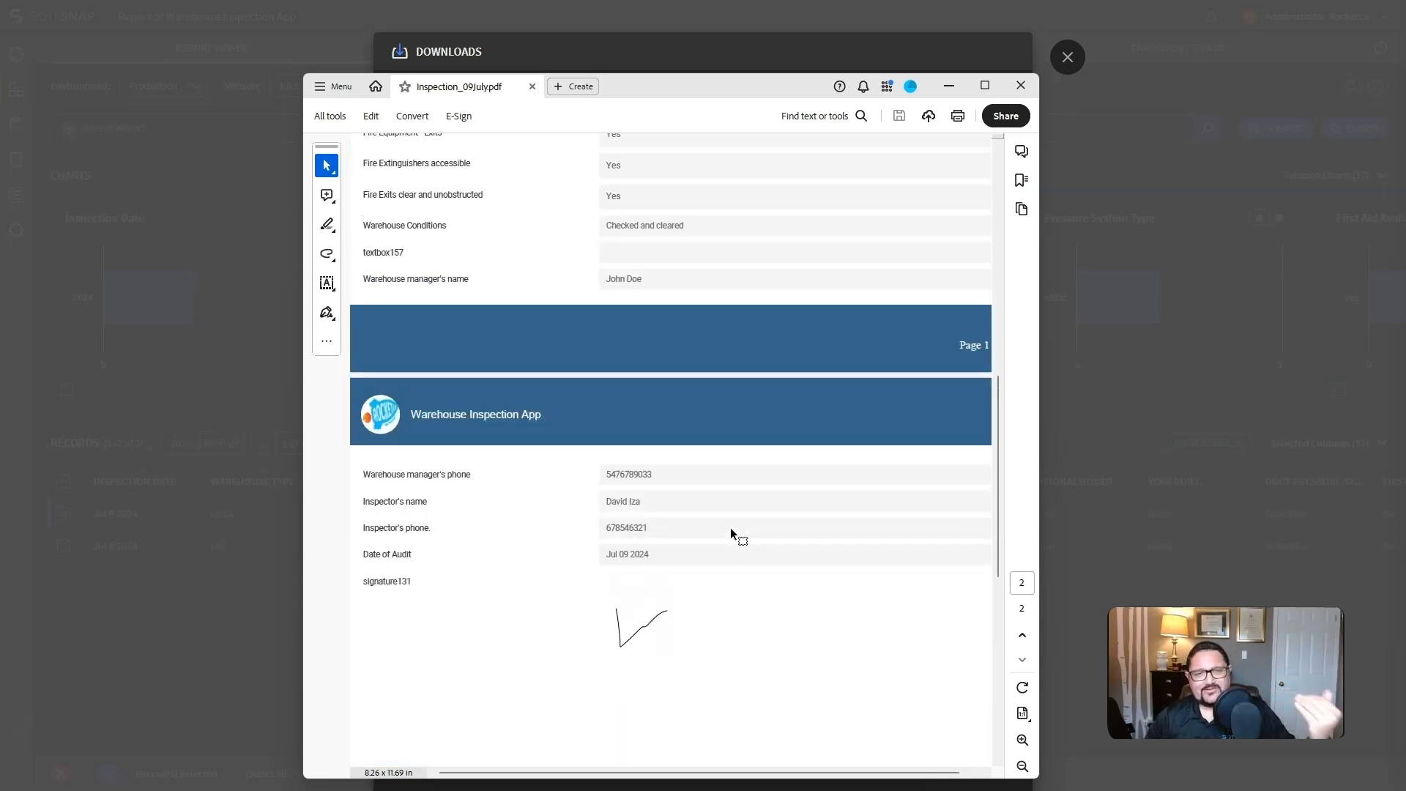
scroll(731, 530, "up", 12)
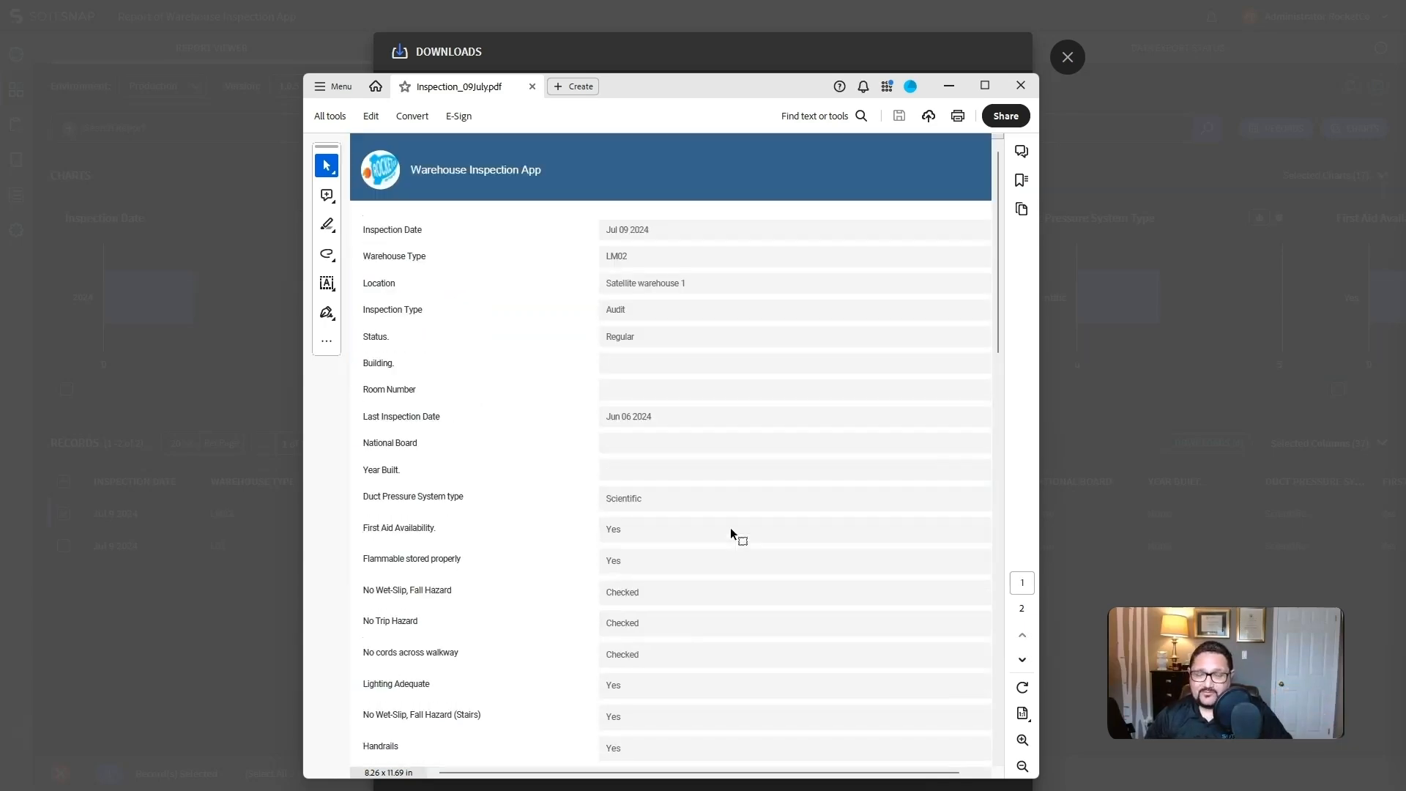
left_click(1065, 57)
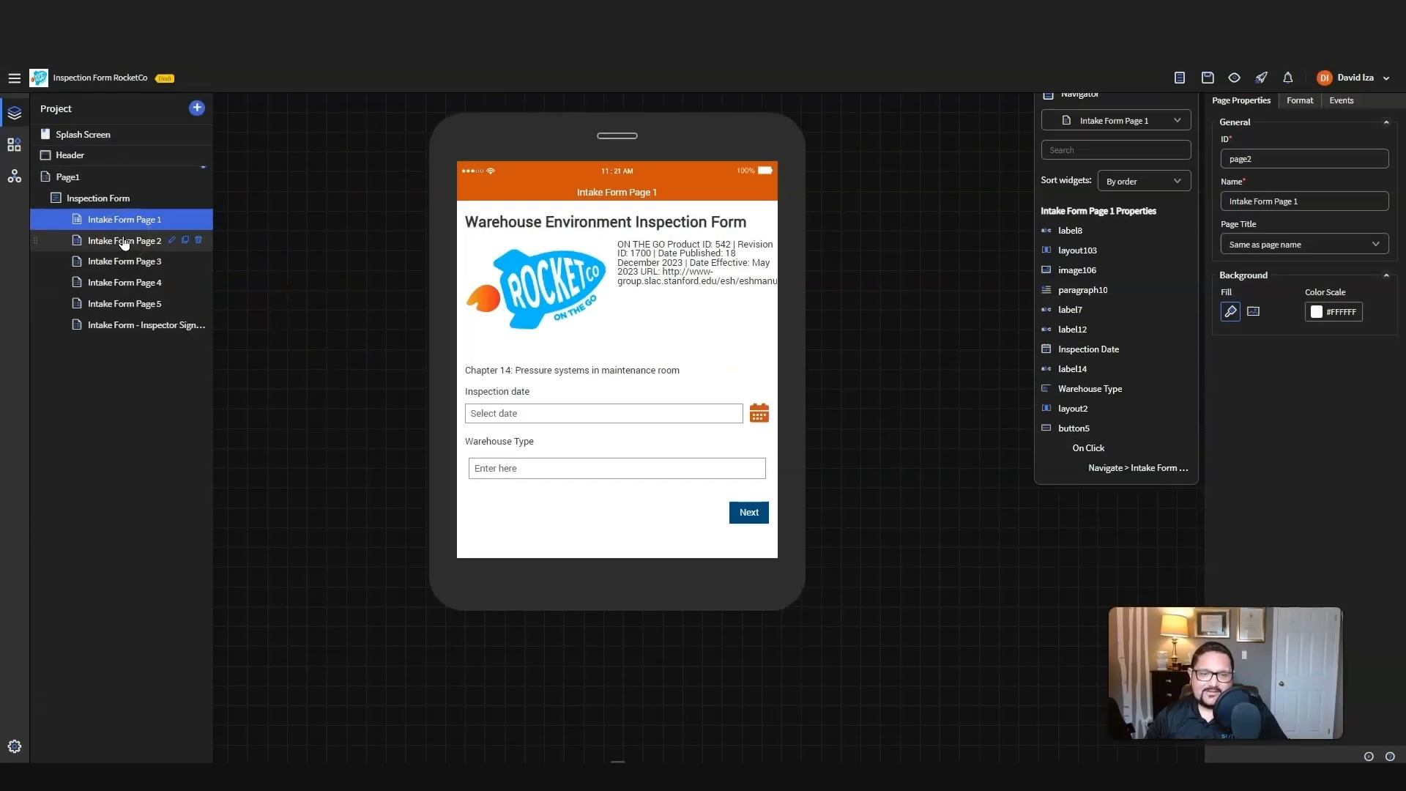
Step: Inspect Intake Form Page 2 and Page 3 of the Inspection Form RocketCo project, including the Year Built text box's properties
left_click(125, 240)
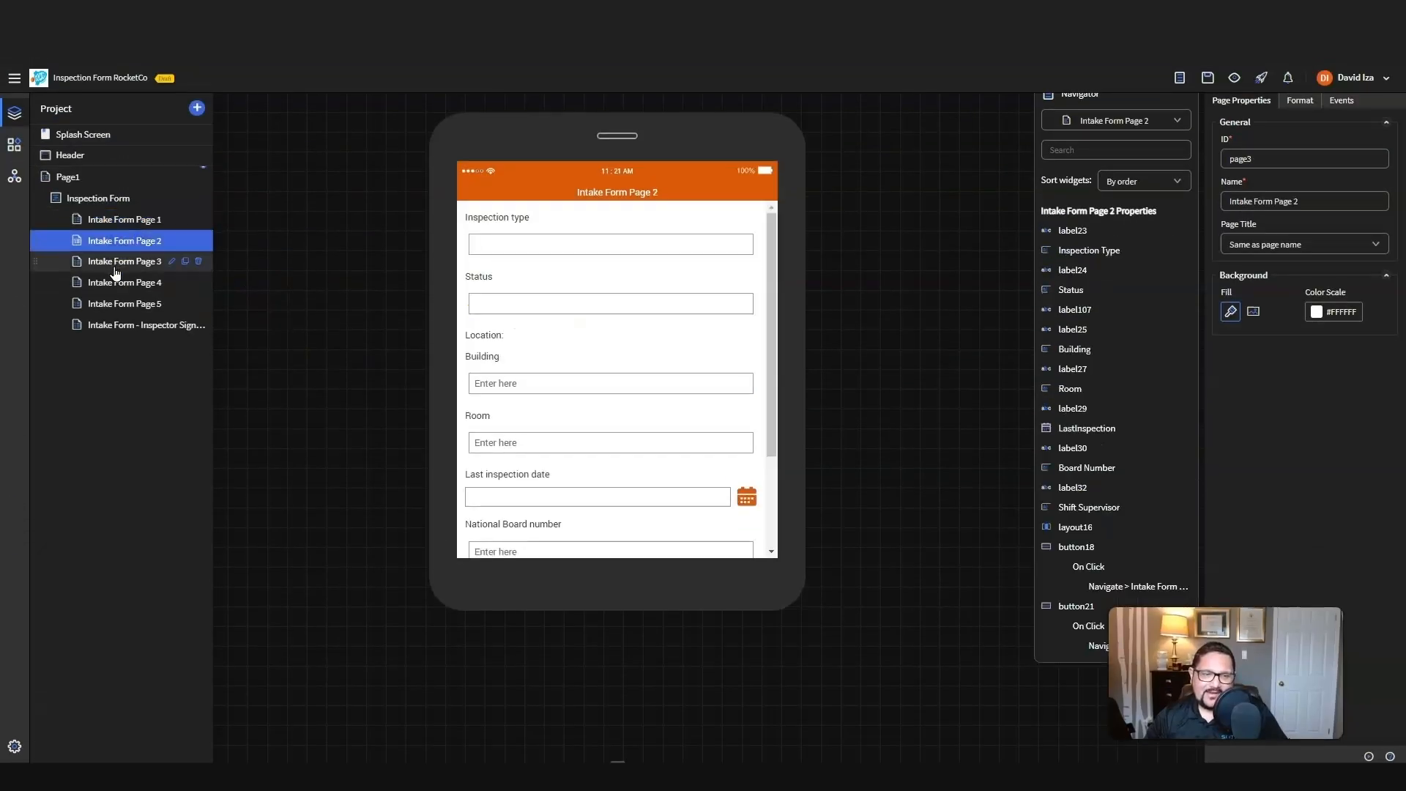
left_click(115, 267)
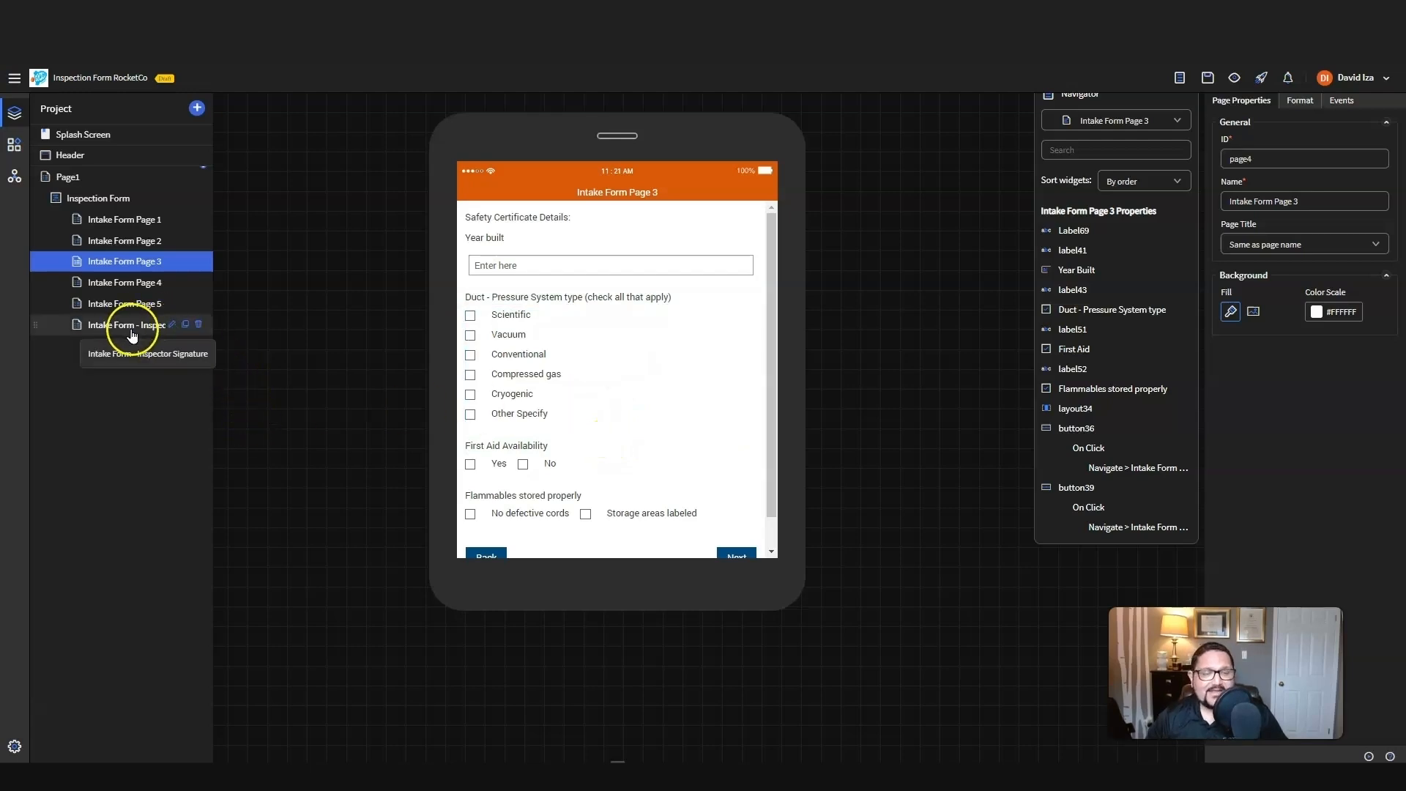
left_click(510, 258)
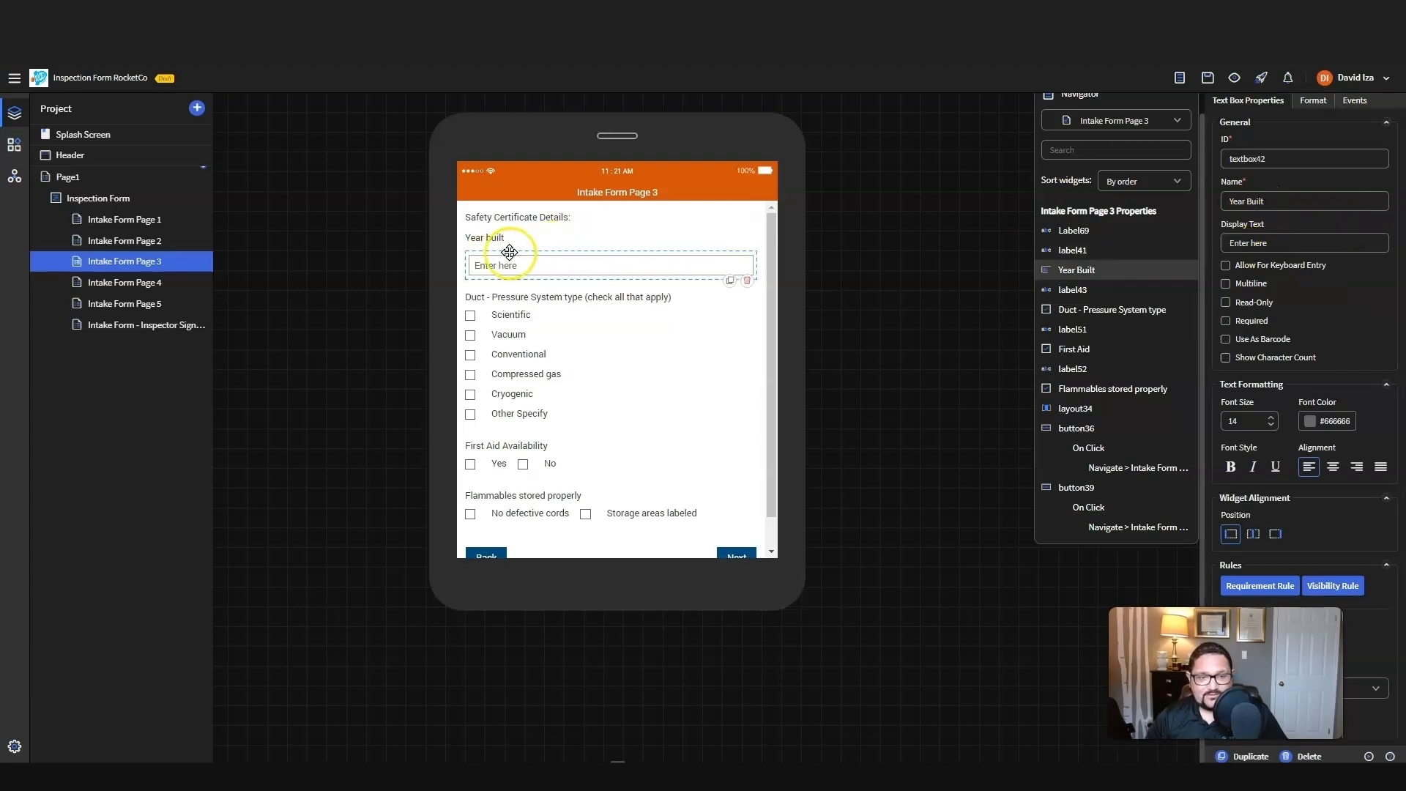
Step: Inspect the First Aid checkbox list and its First Aid Availability label on Intake Form Page 3
scroll(598, 368, "down", 1)
left_click(533, 432)
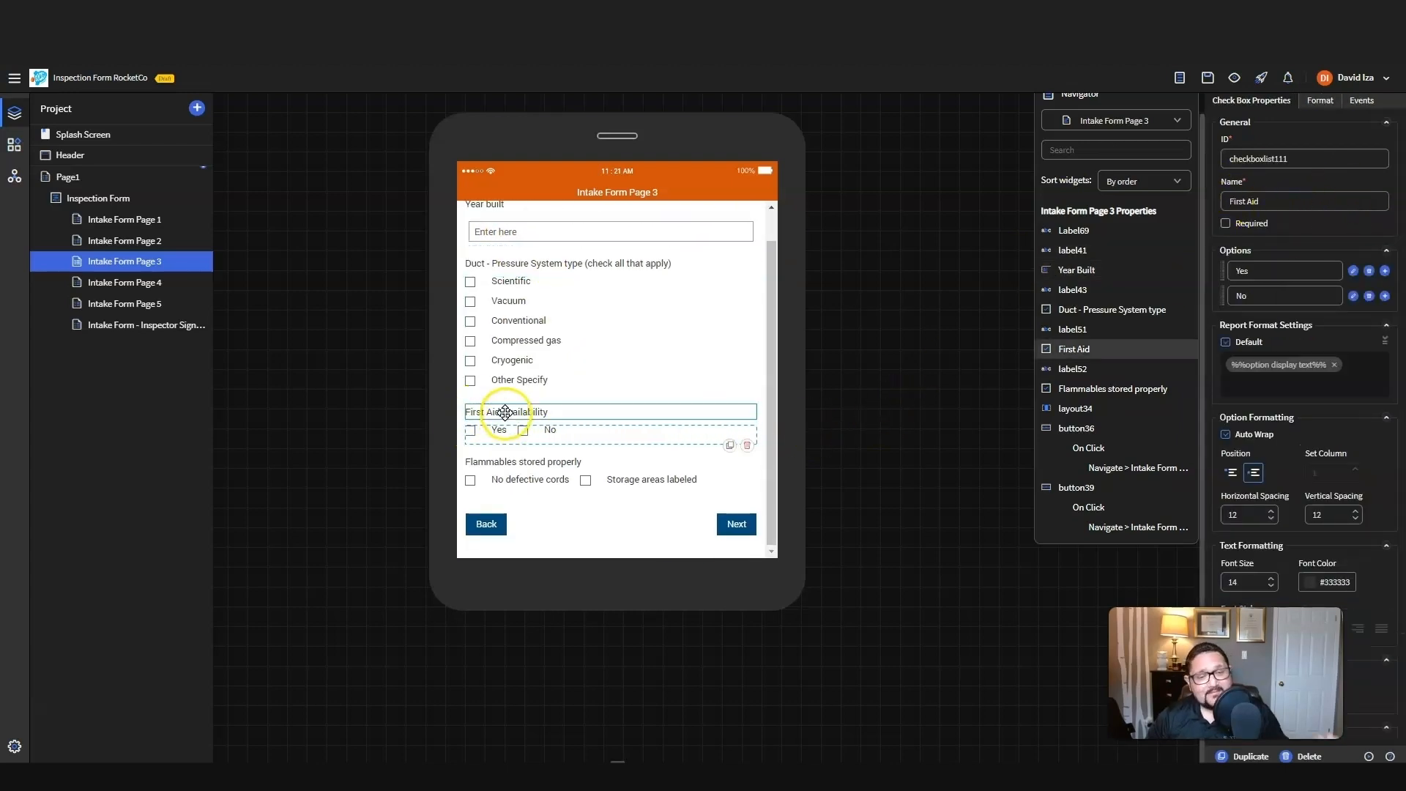
left_click(505, 412)
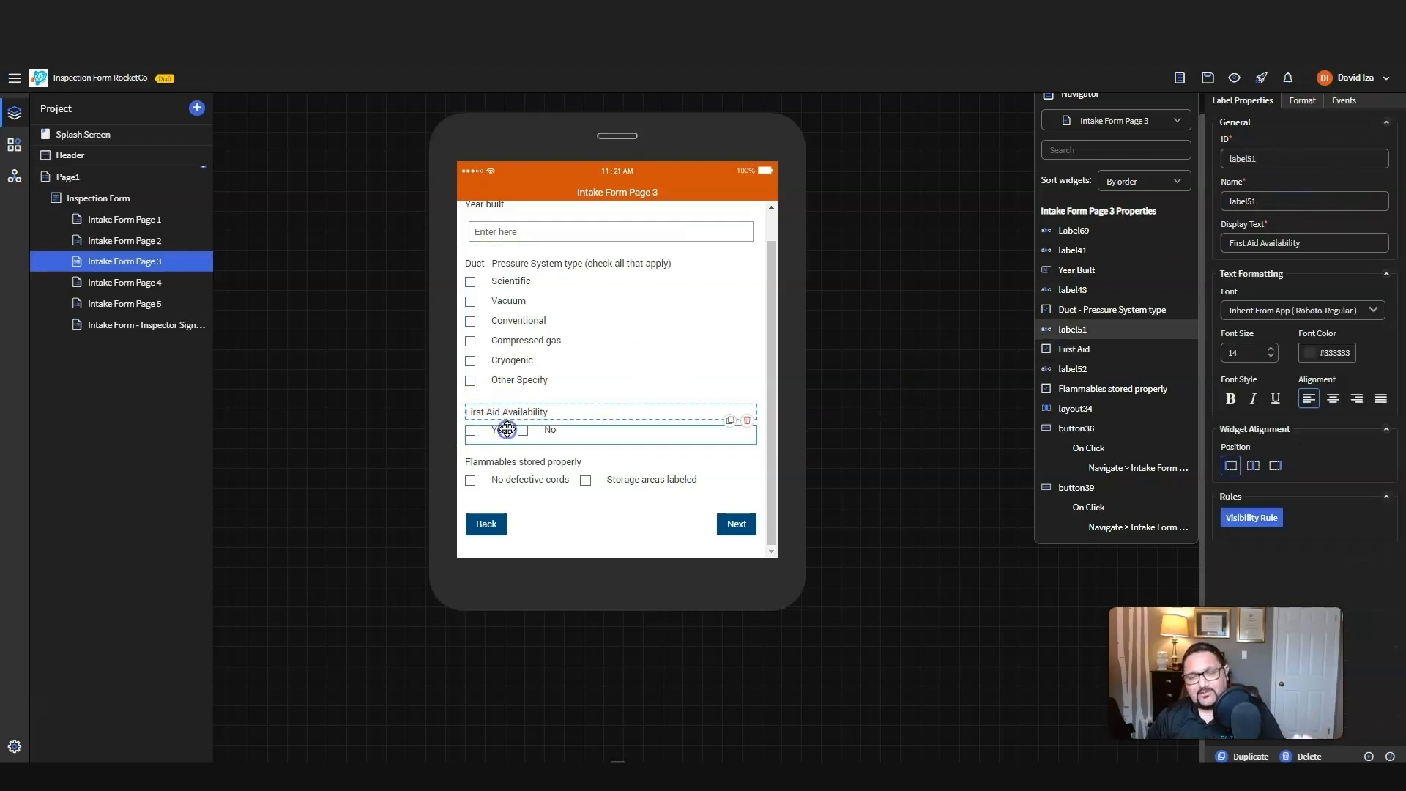
left_click(603, 437)
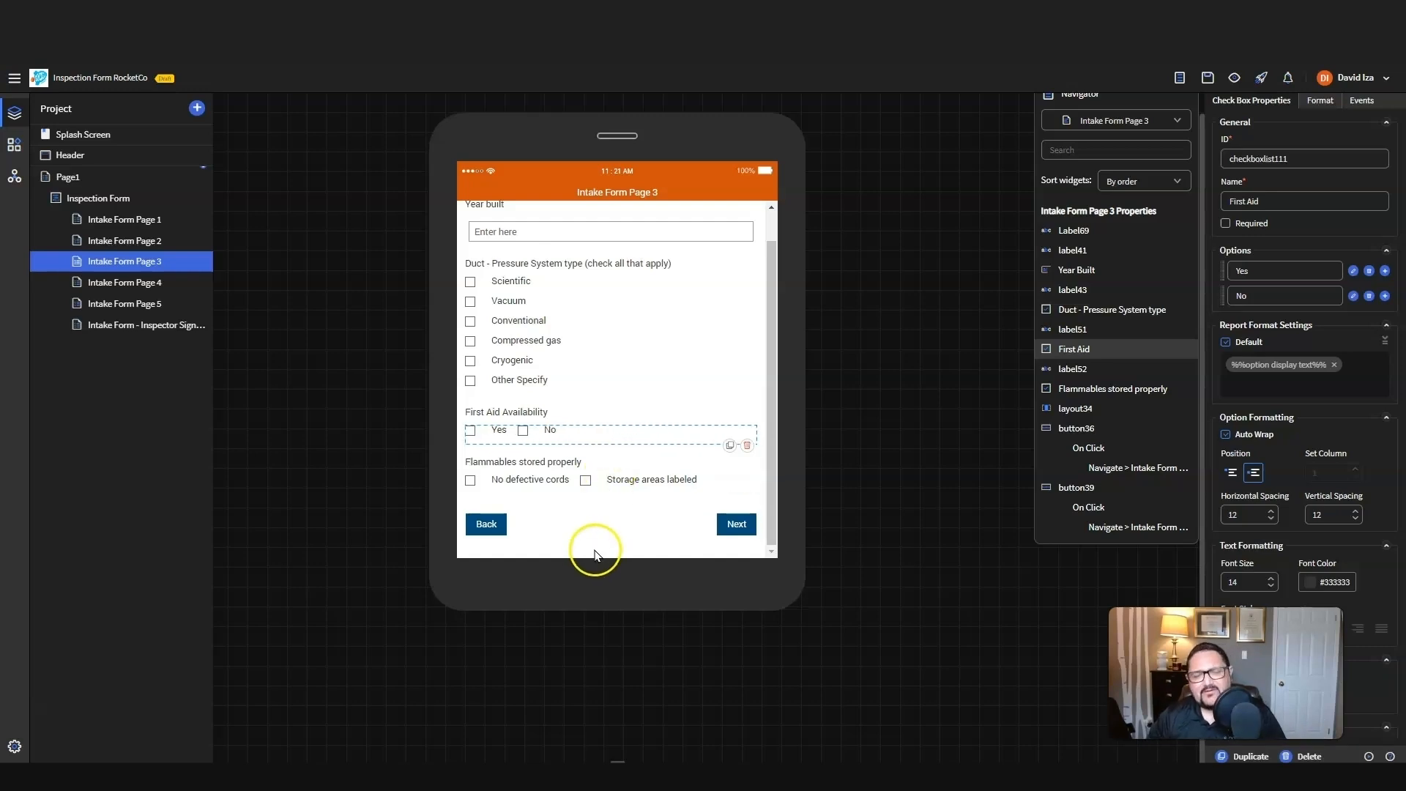
left_click(597, 574)
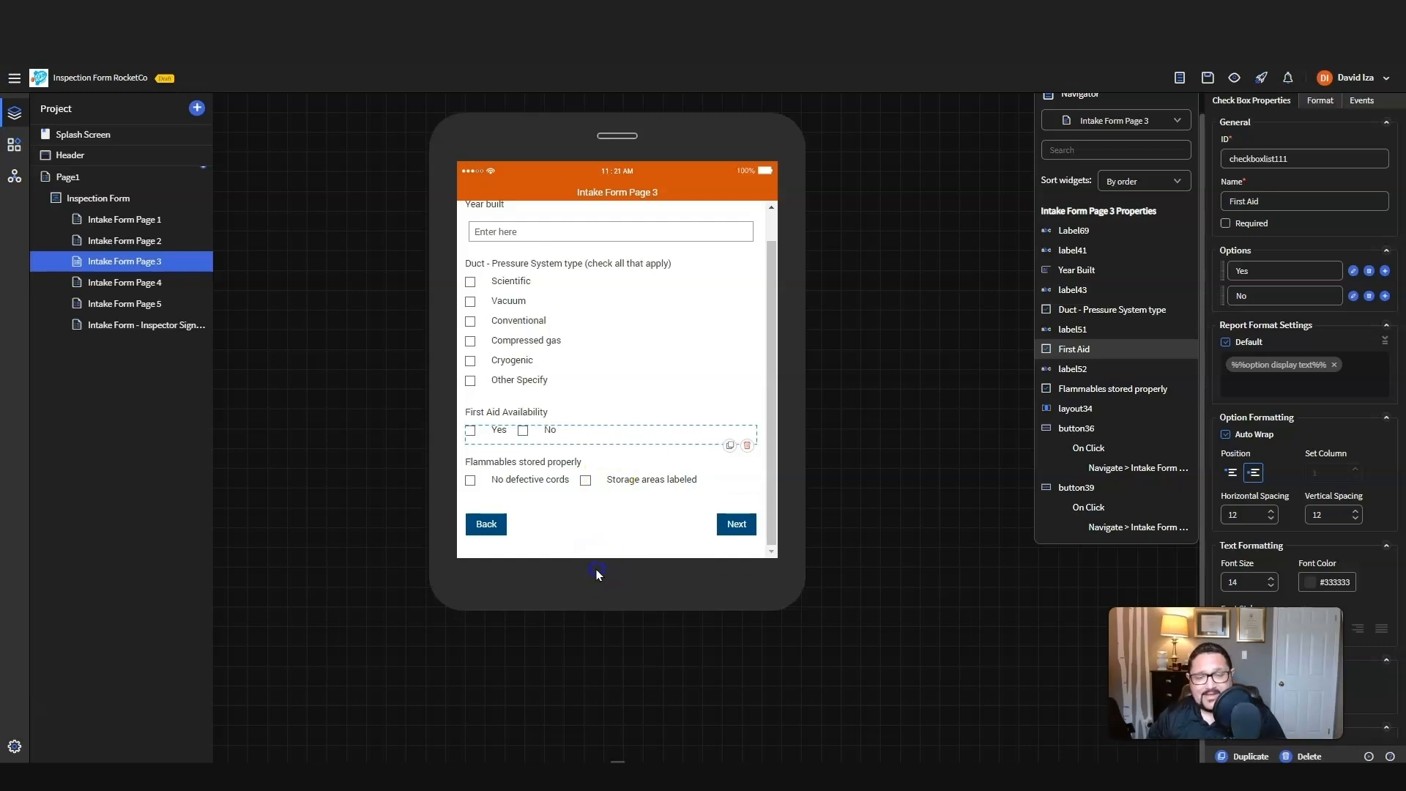
Step: Review Intake Form Page 4, Page 5 with its Warehouse Manager Phone text box, and the Inspector Signature page
left_click(130, 282)
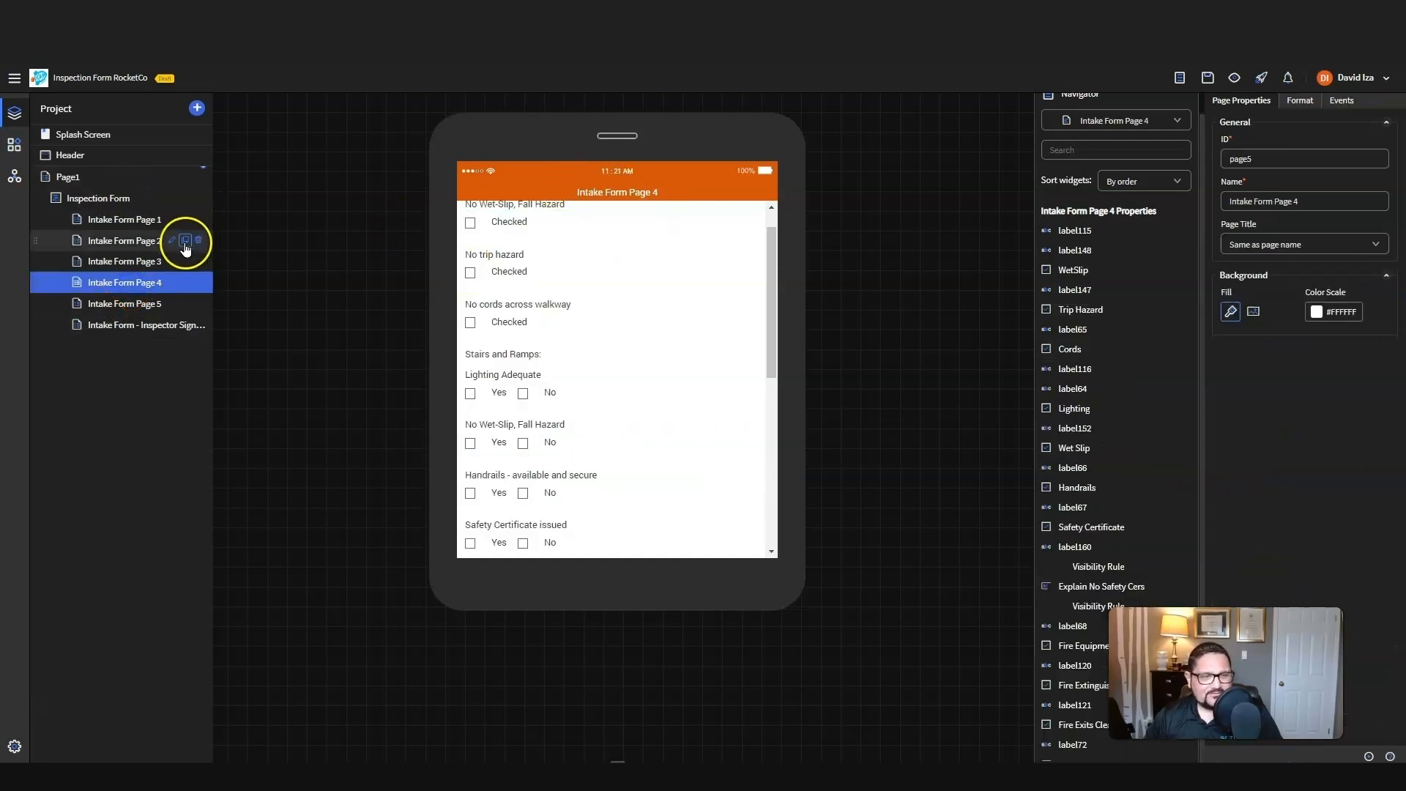
left_click(128, 303)
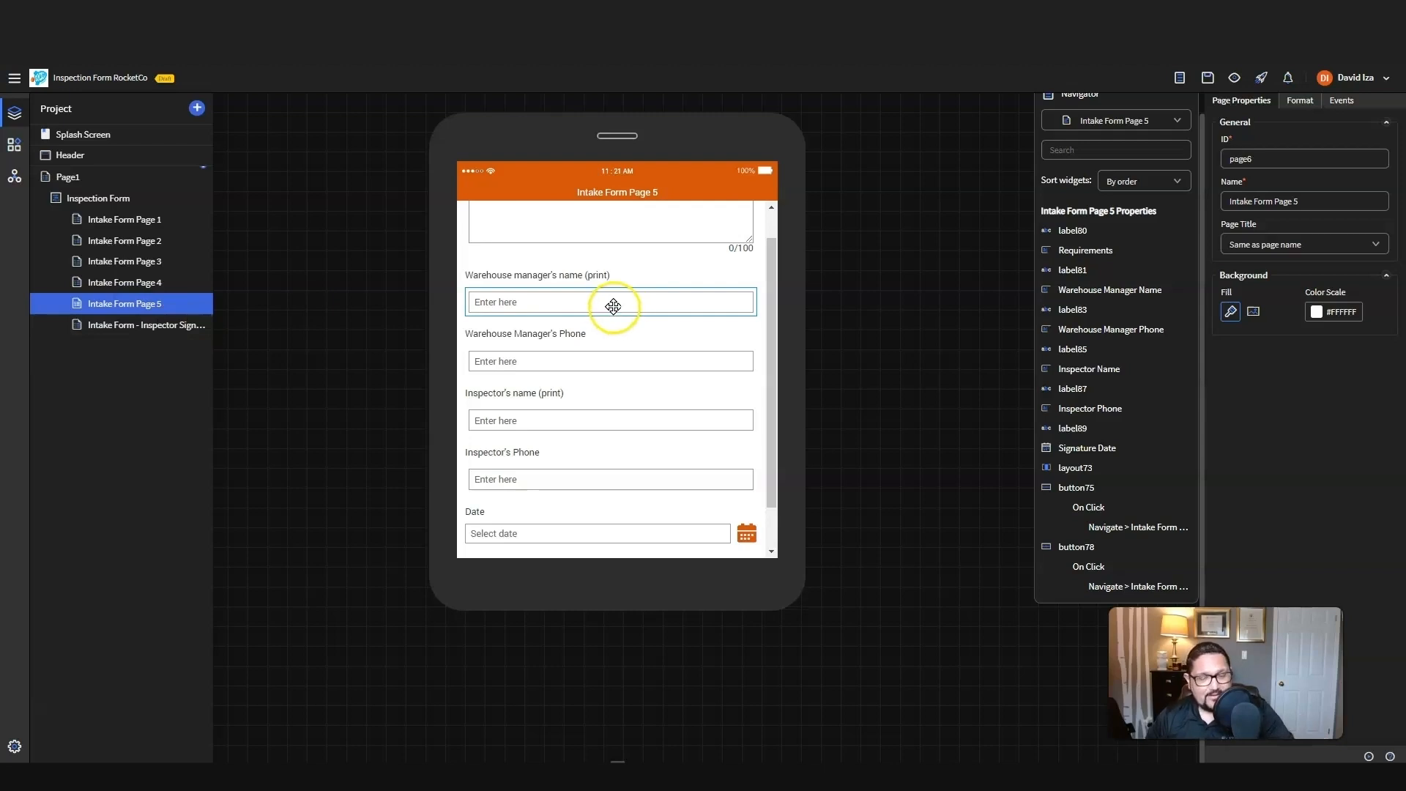
left_click(590, 363)
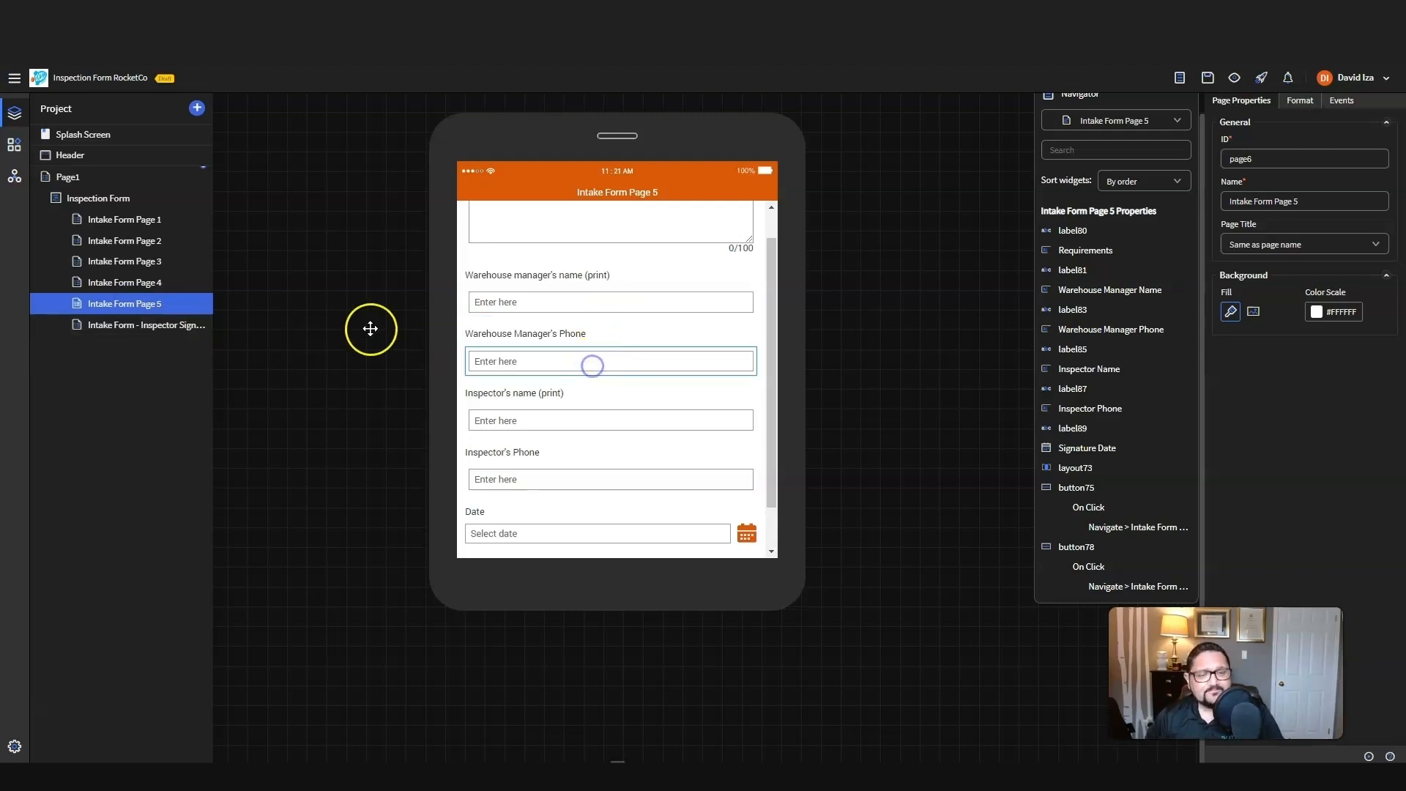
left_click(122, 324)
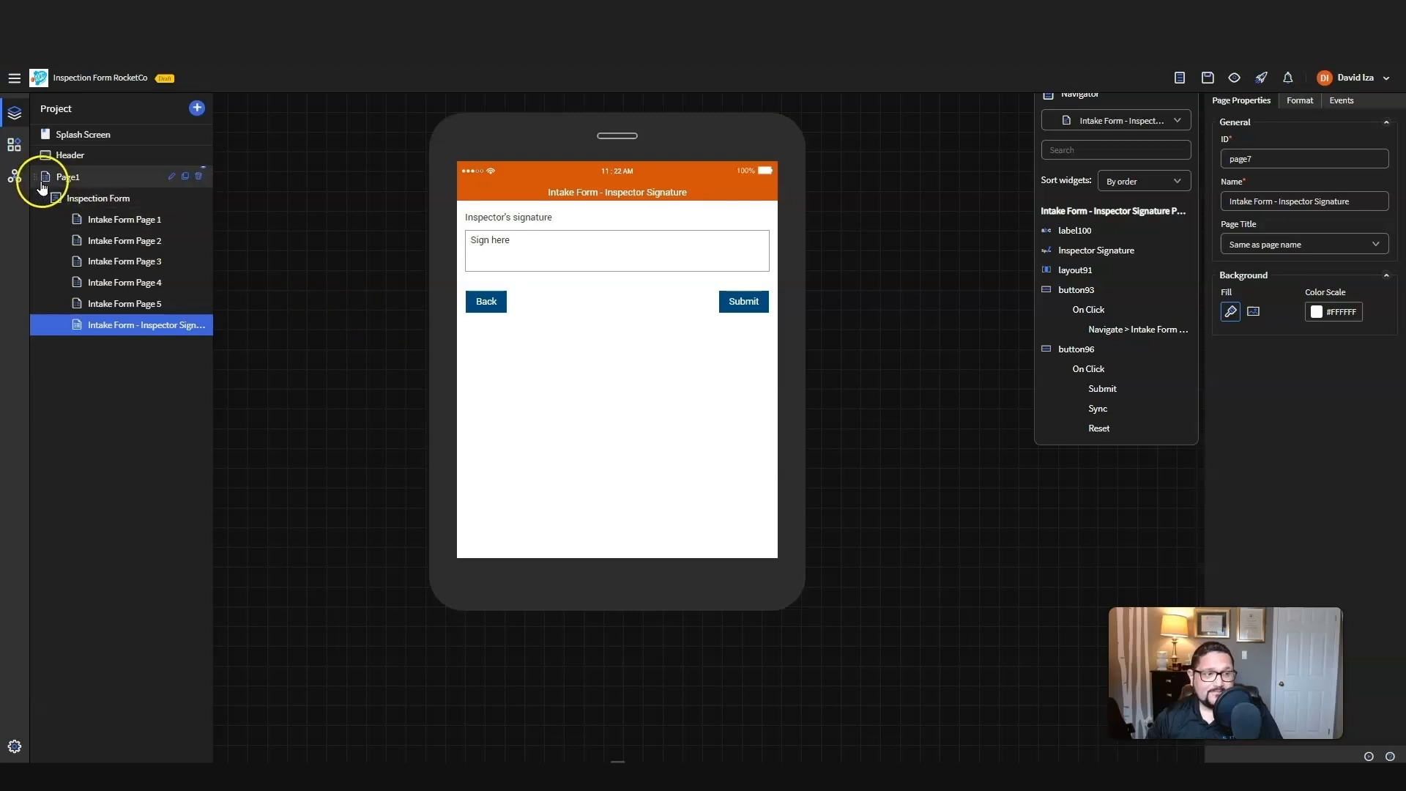
left_click(94, 165)
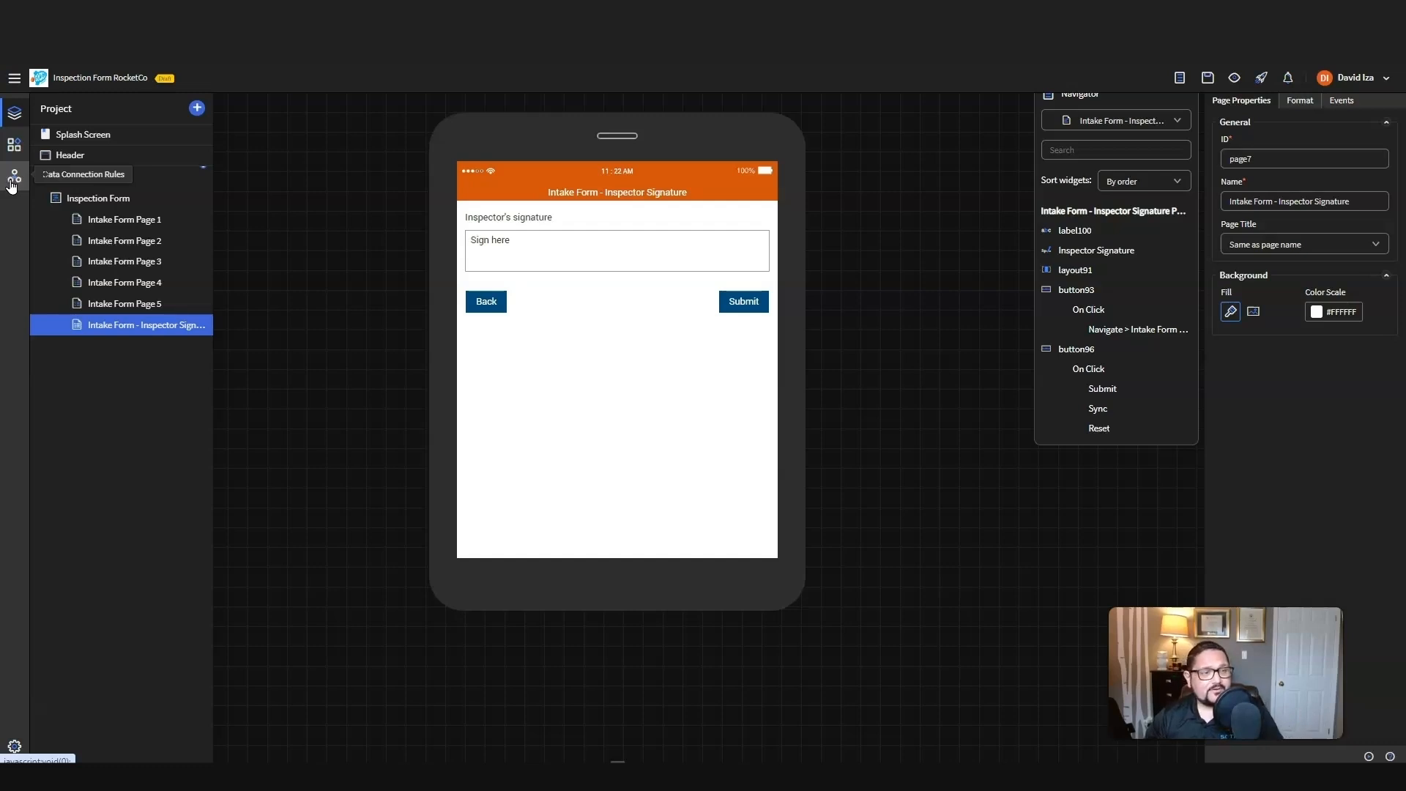
Step: Create a new data export rule under the data connection rules, named with the owner's short name followed by "Inspection"
left_click(12, 178)
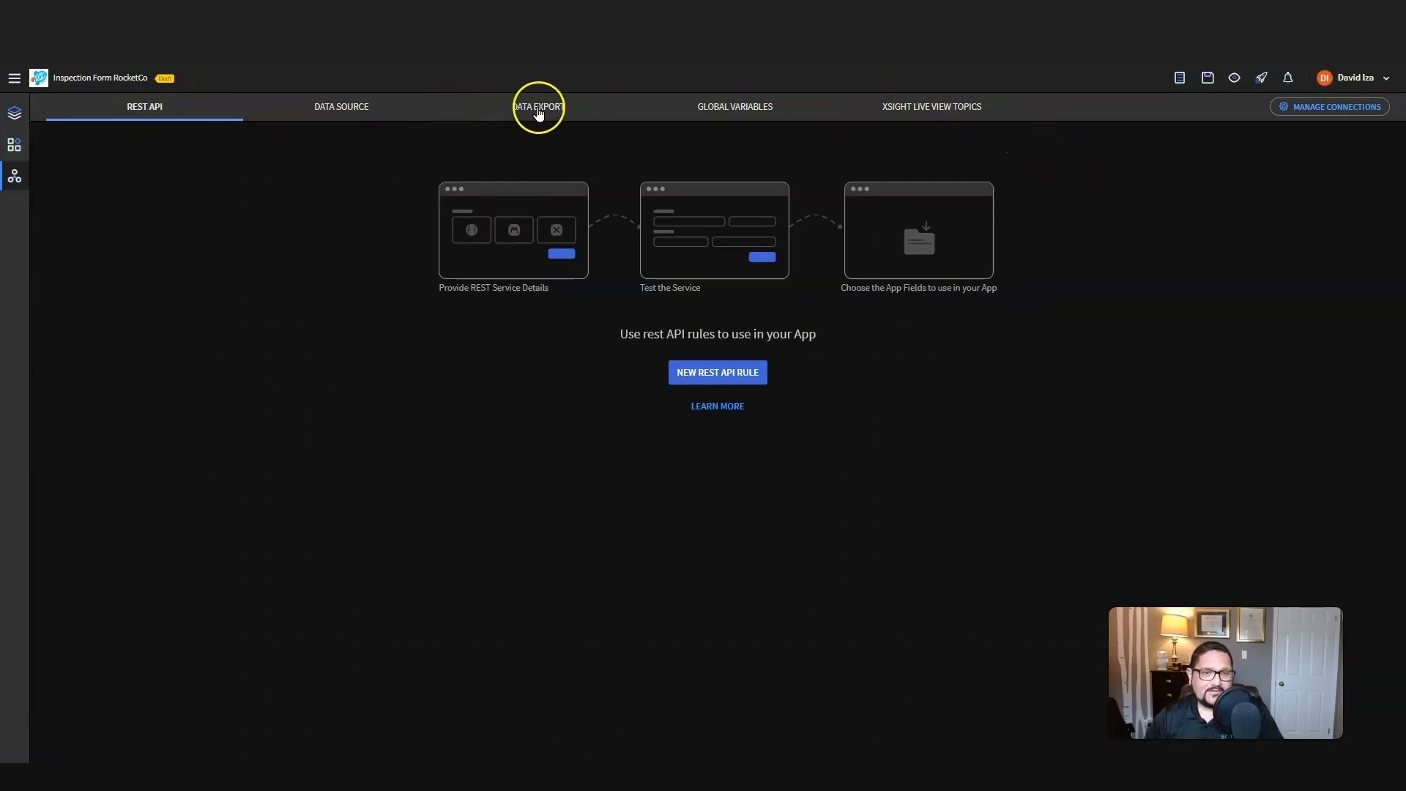
left_click(538, 111)
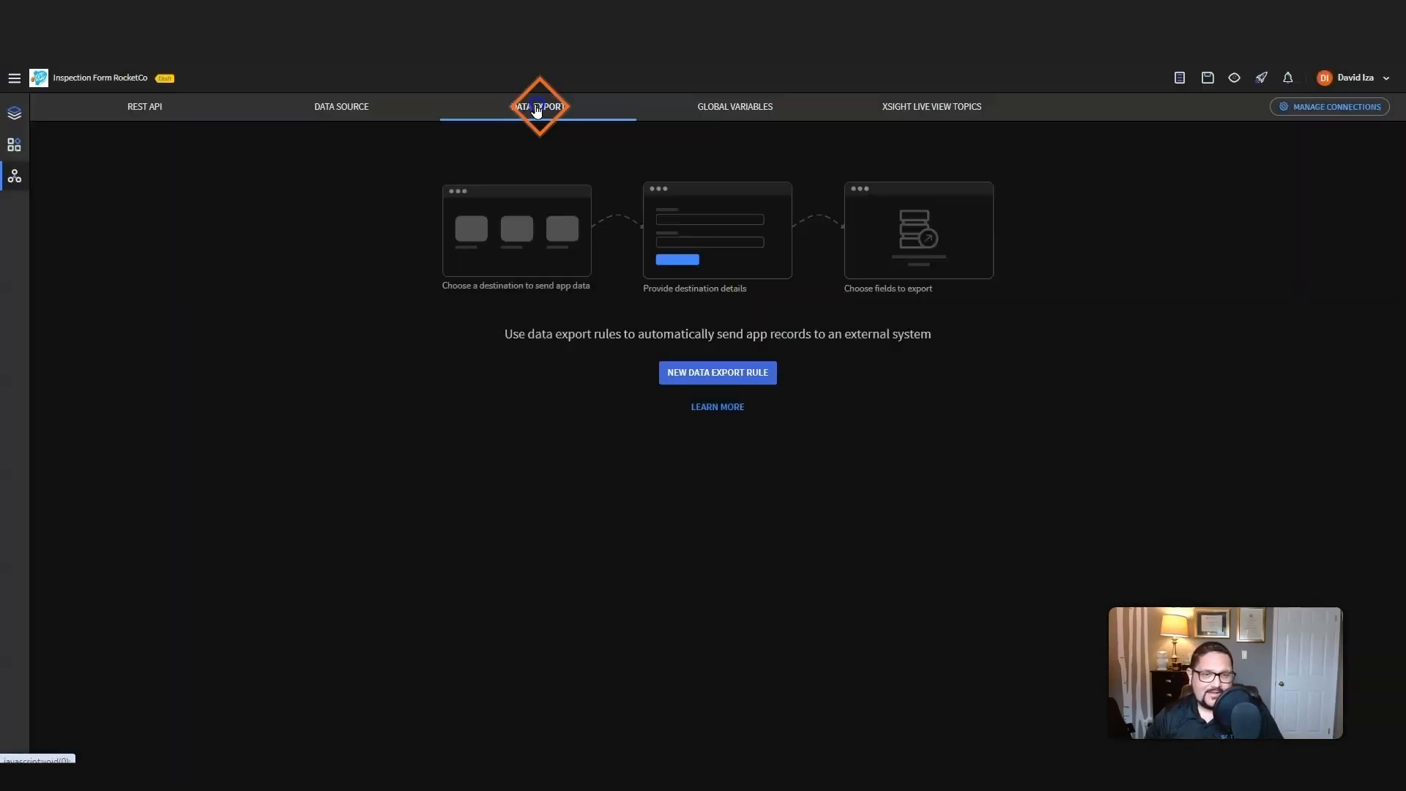
left_click(683, 375)
left_click(729, 147)
type("DAIZA Inspection")
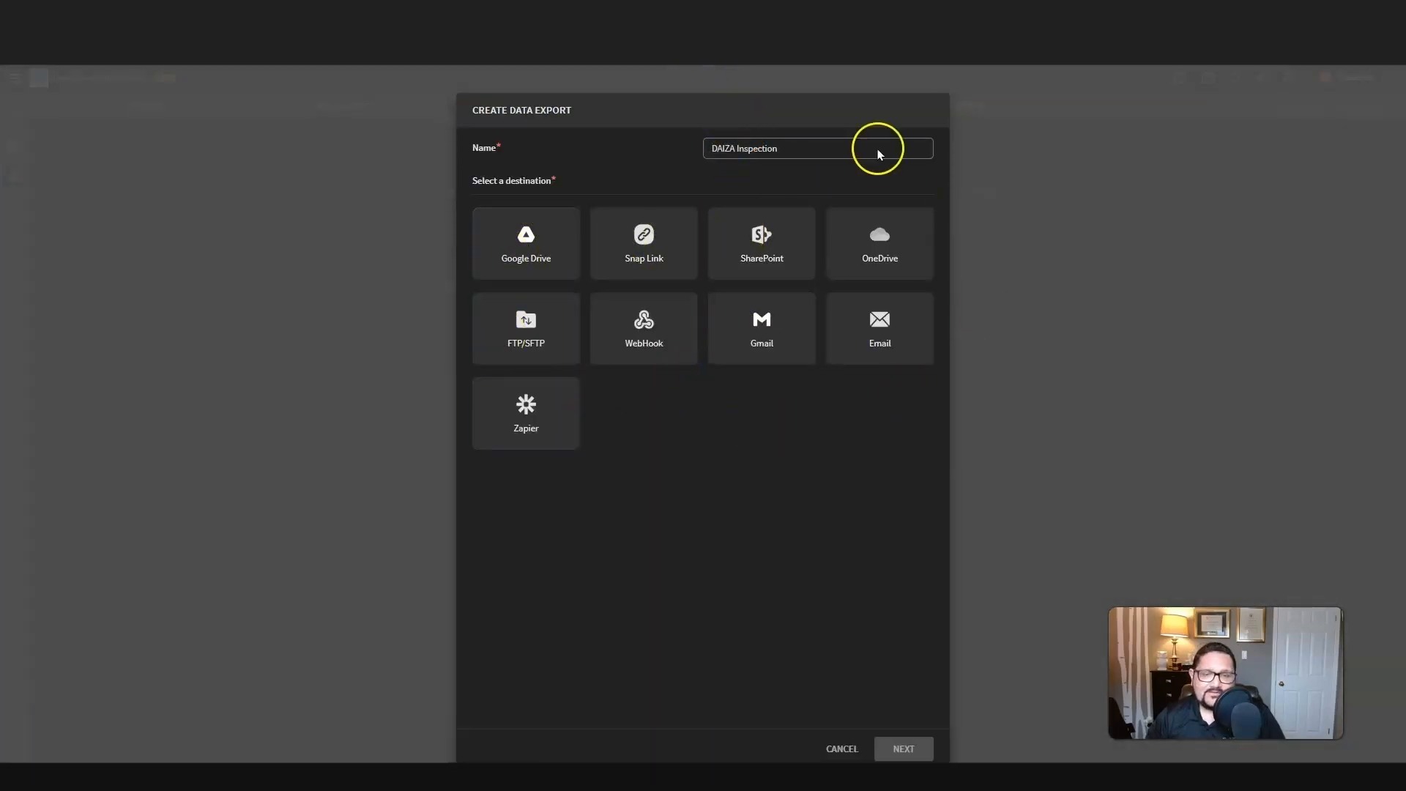
Step: Choose SharePoint as the destination of the data export rule and continue to its SharePoint setup
left_click(881, 260)
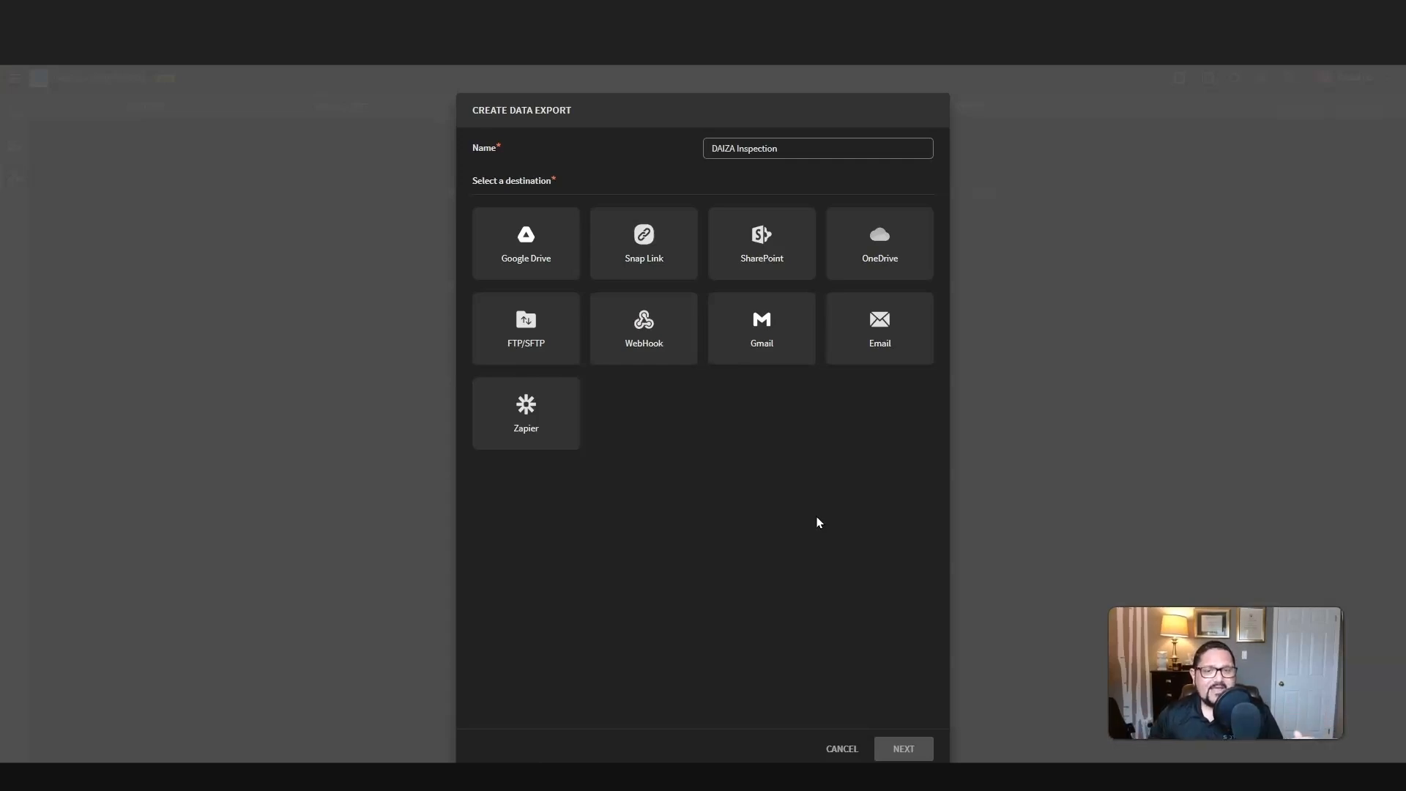
left_click(759, 234)
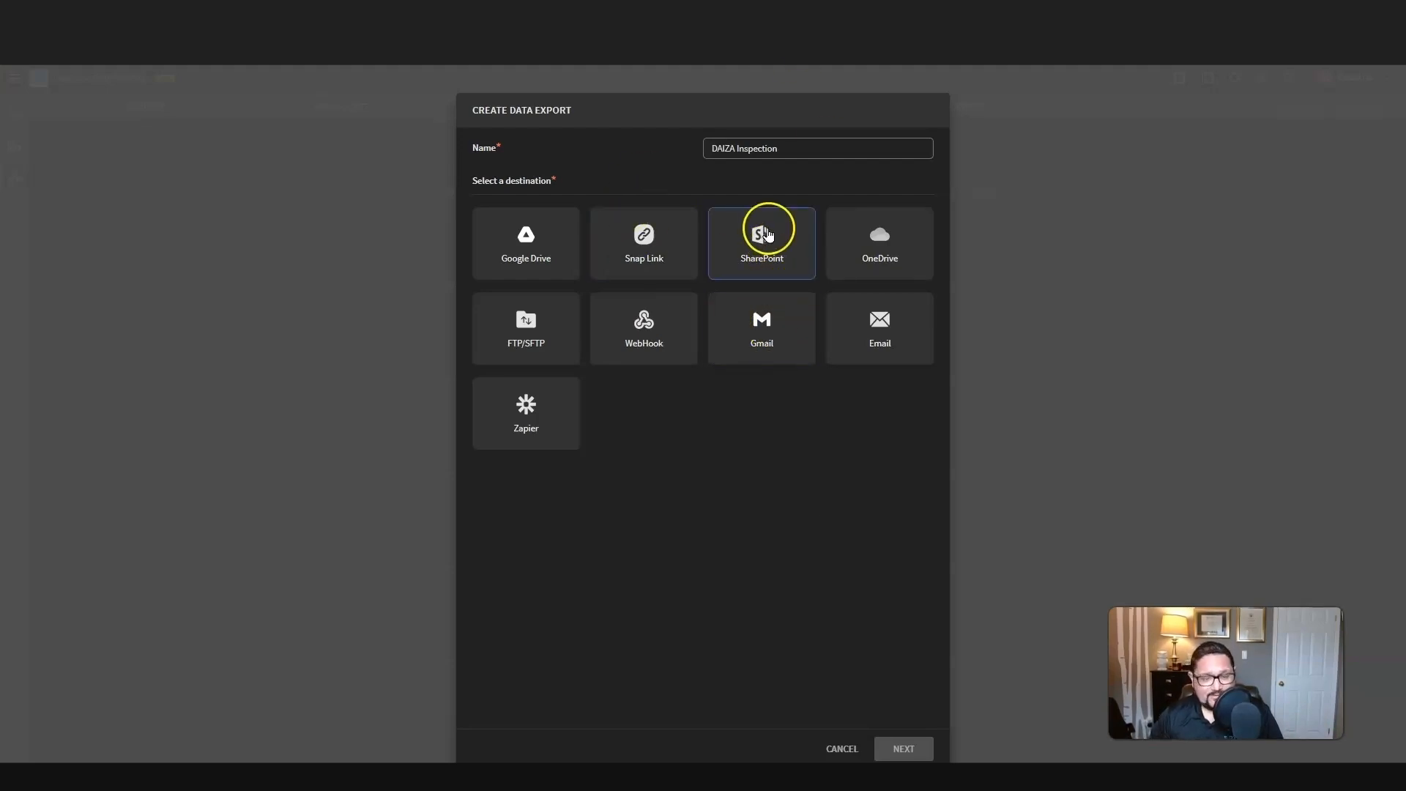
left_click(765, 232)
left_click(897, 748)
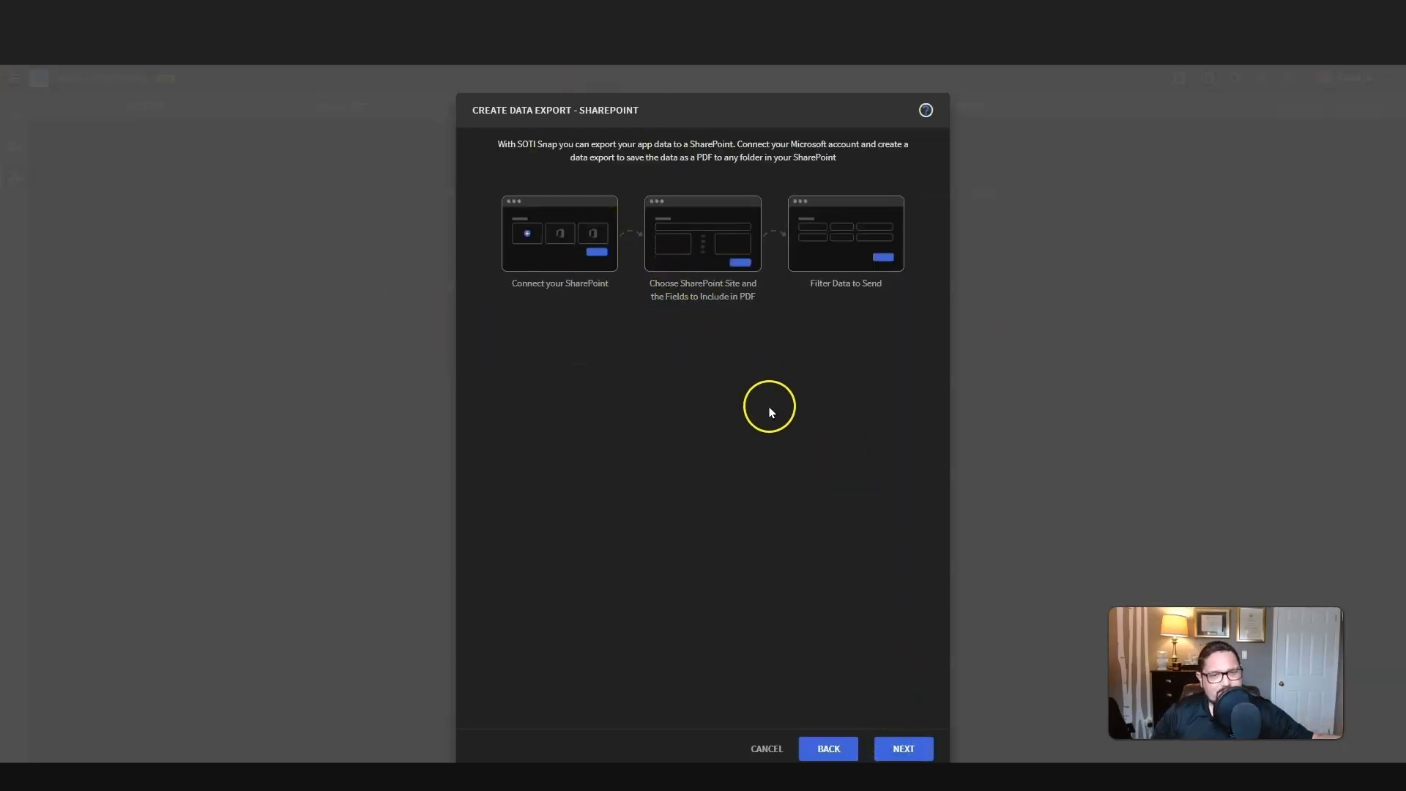
Step: Create a SharePoint connection named with the owner's short name plus "Connection", authenticate with the Microsoft account password, and use it for the export
left_click(907, 747)
left_click(529, 204)
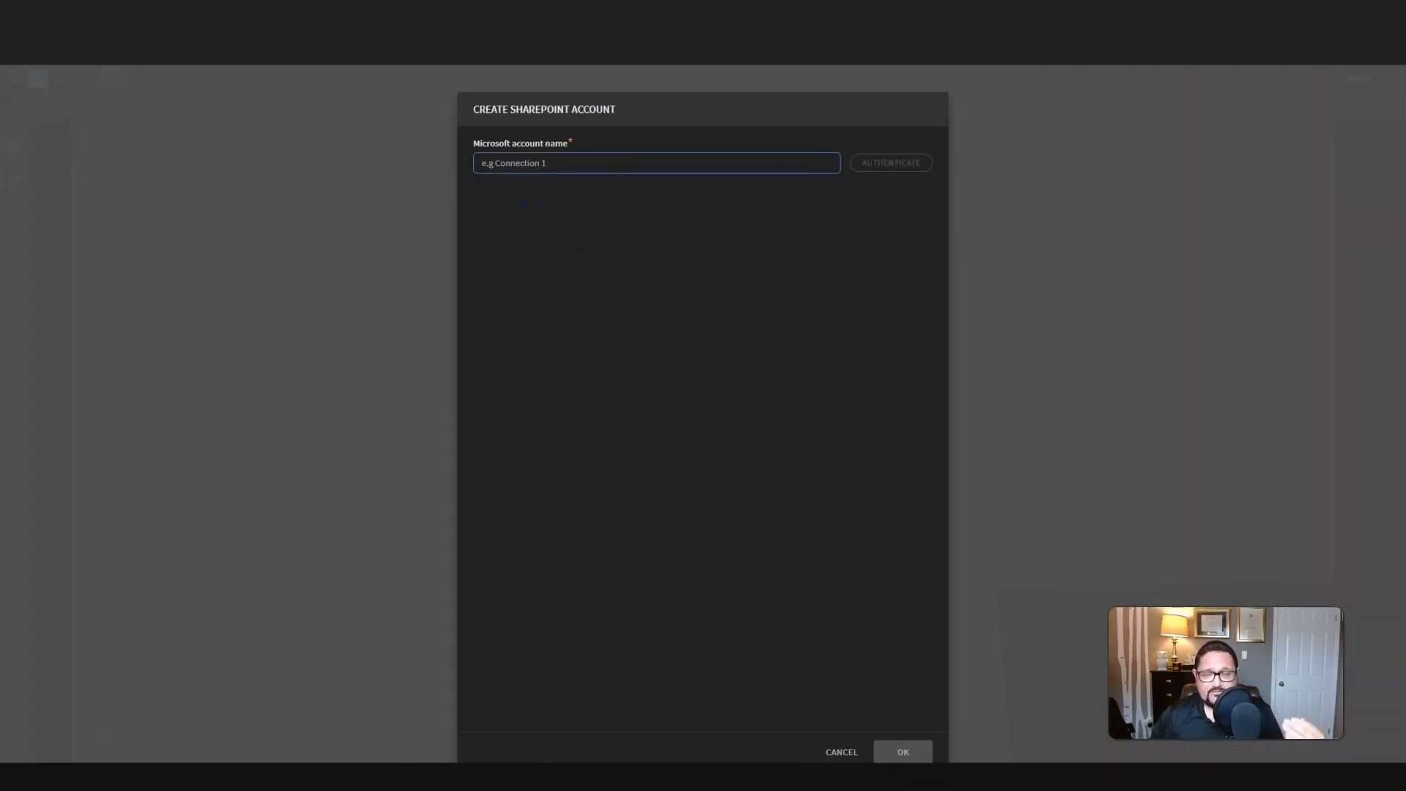
type("Daiza Connection")
left_click(873, 164)
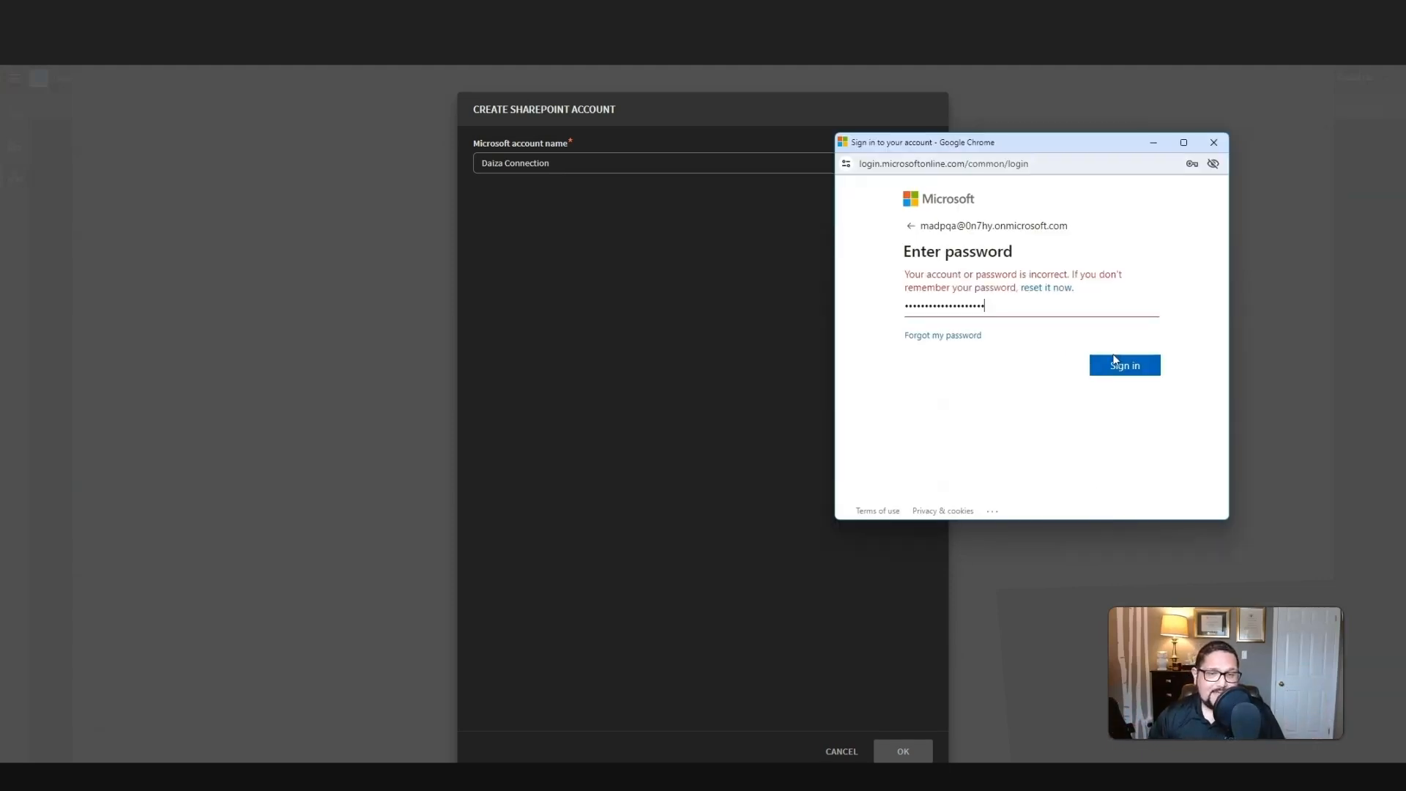
left_click(1118, 366)
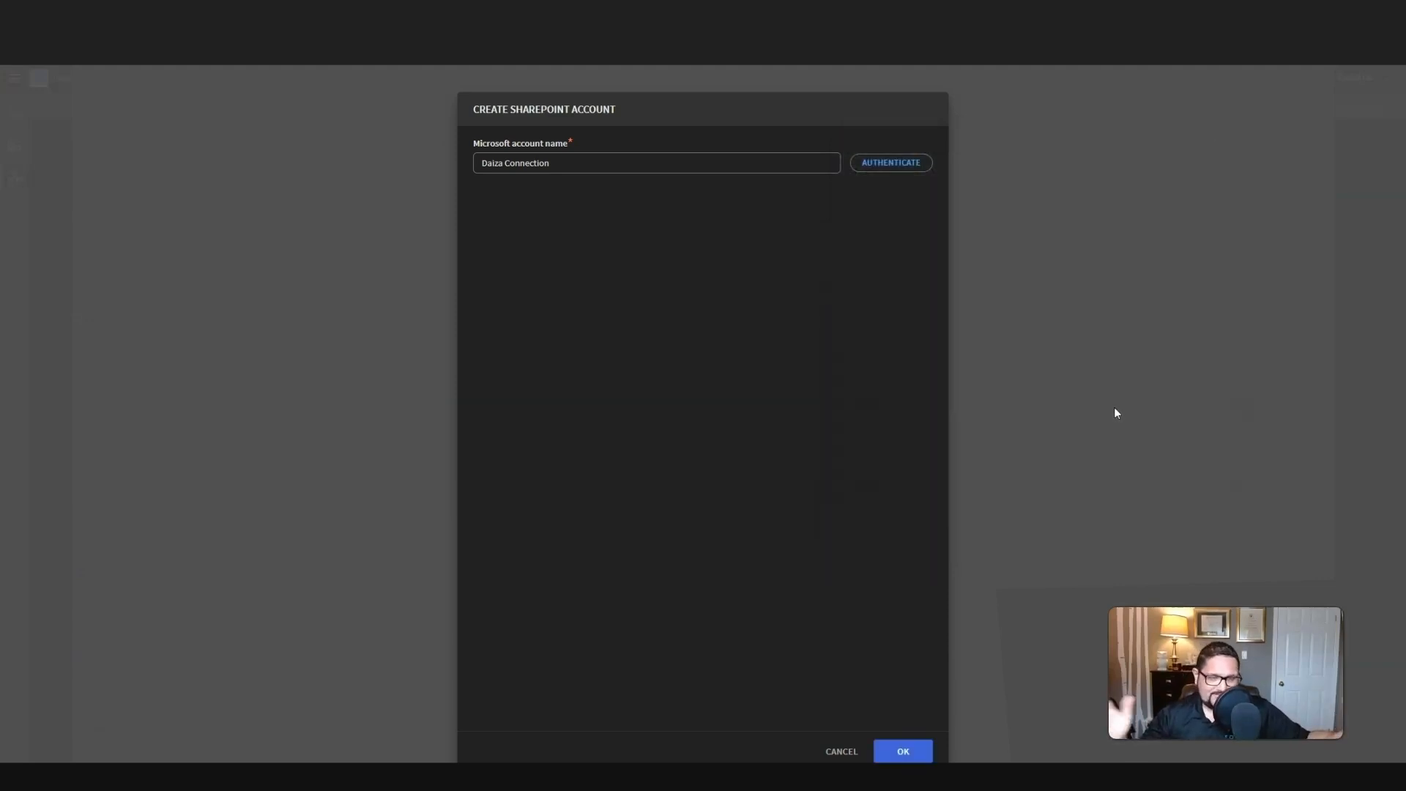
left_click(903, 750)
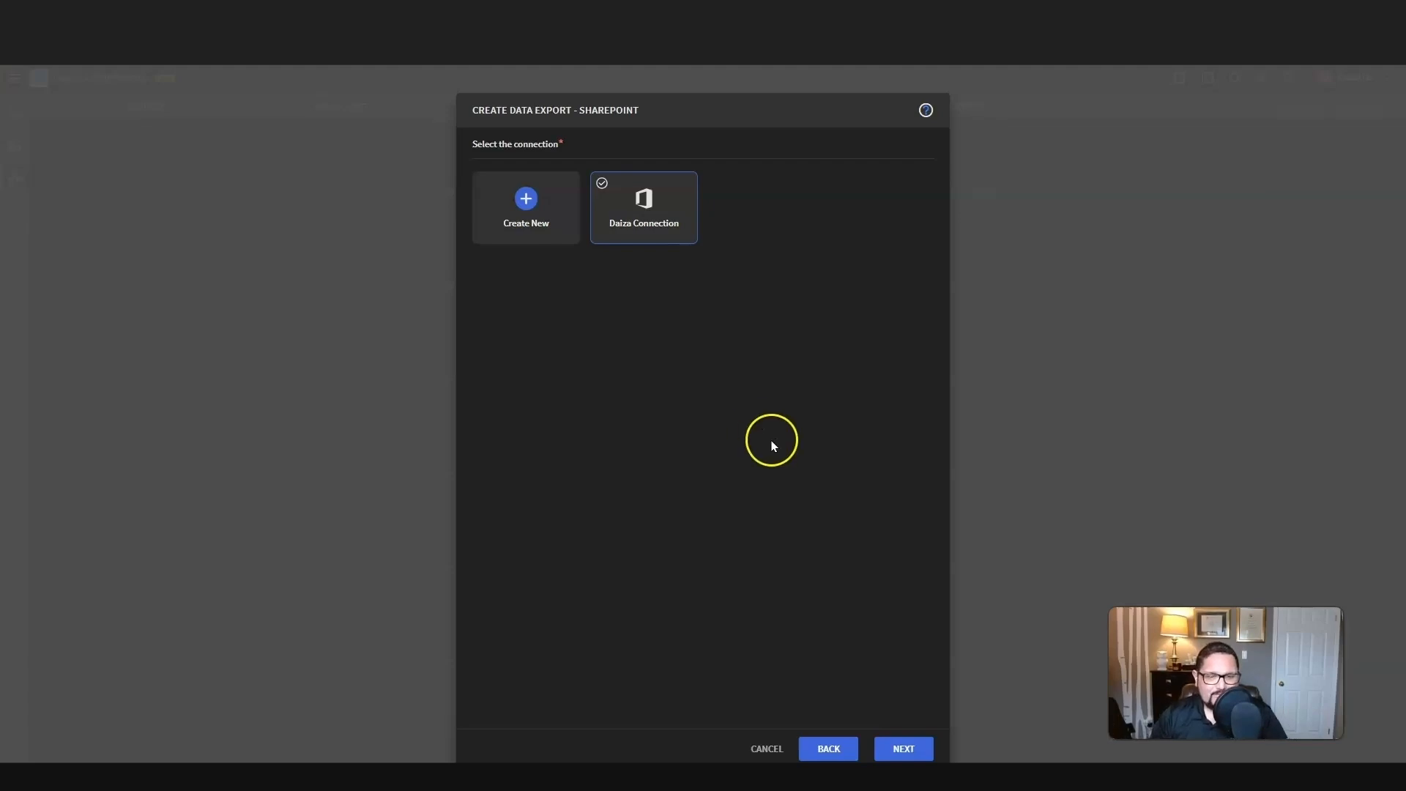
left_click(907, 748)
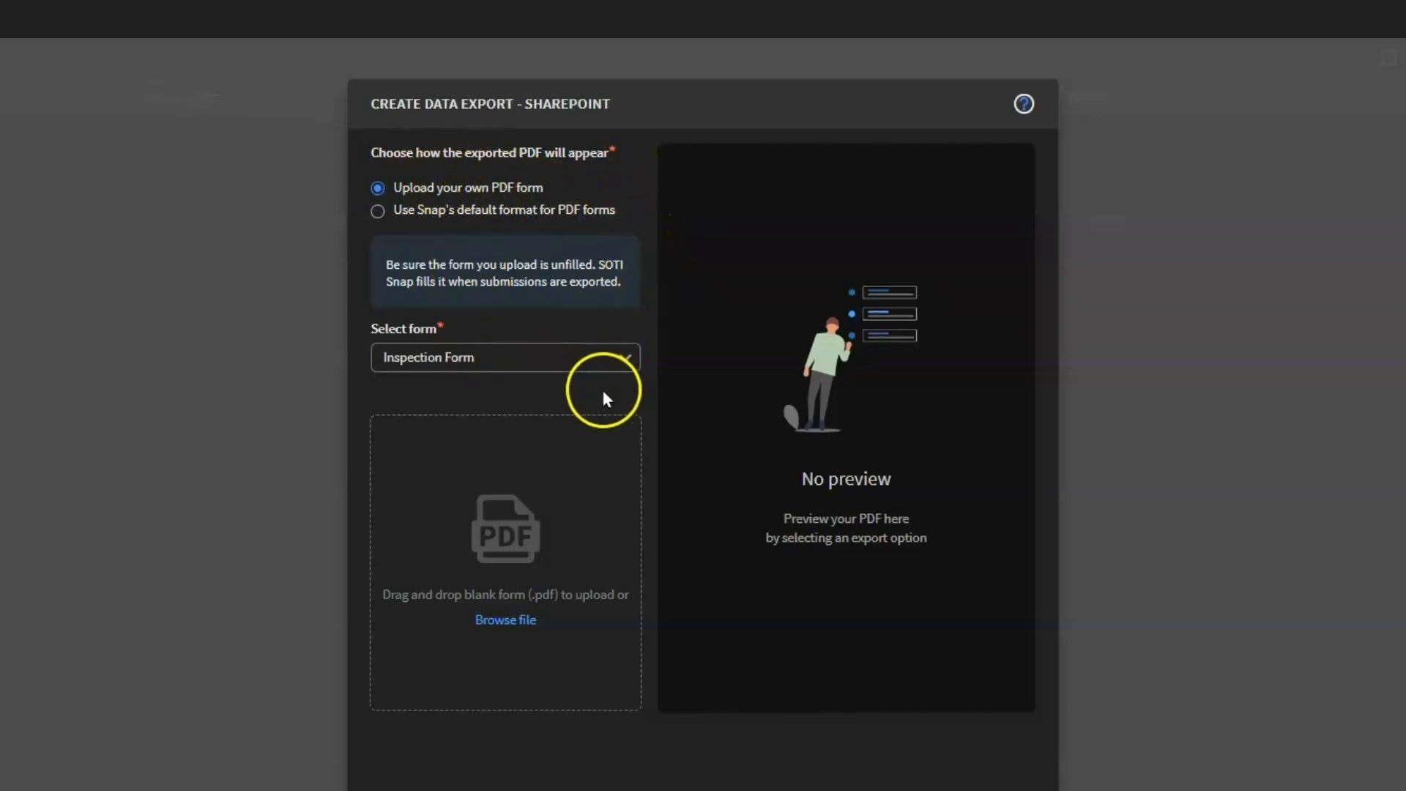
Step: Select Inspection Form as the form to export and upload "Rocket Co warehouse inspection 1.pdf" as its blank PDF
left_click(515, 356)
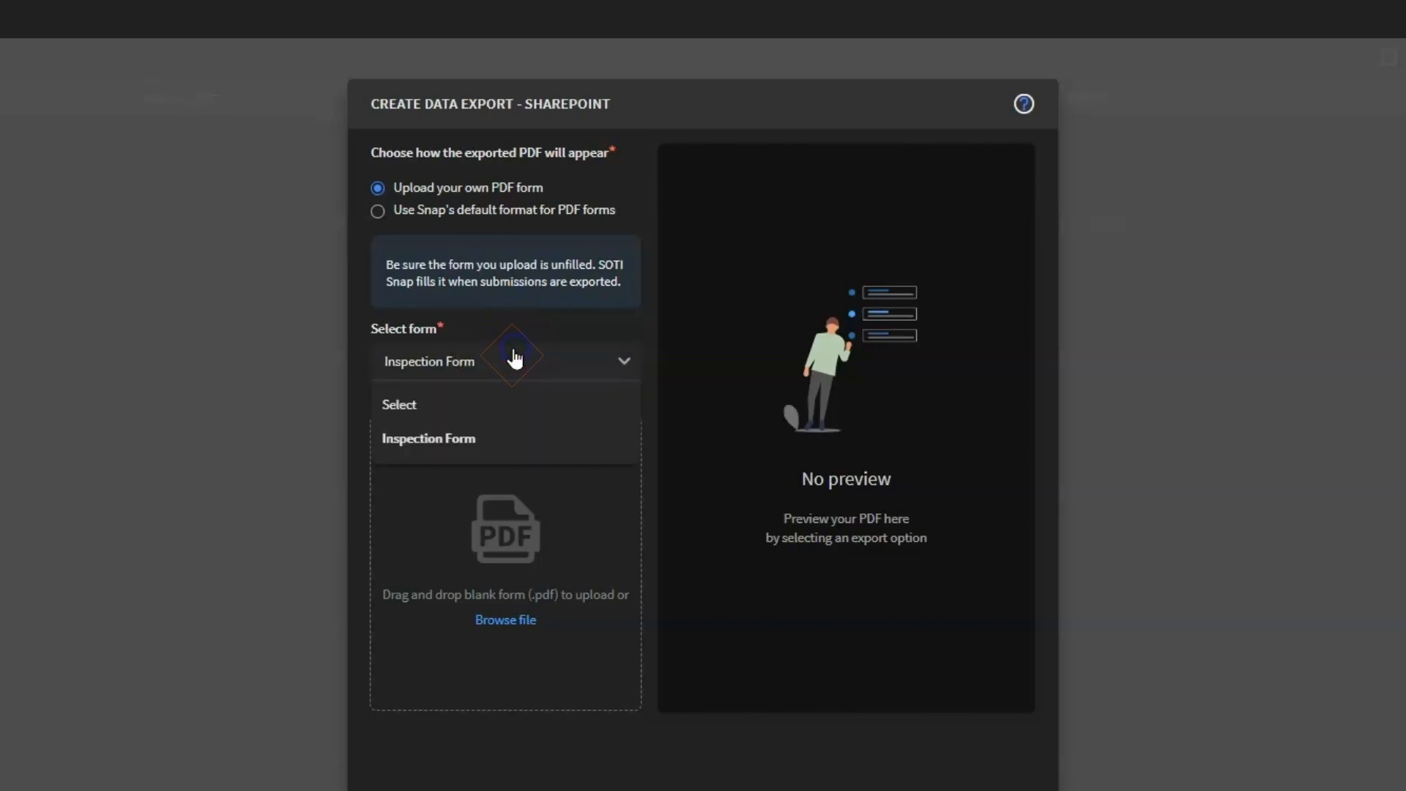
left_click(504, 440)
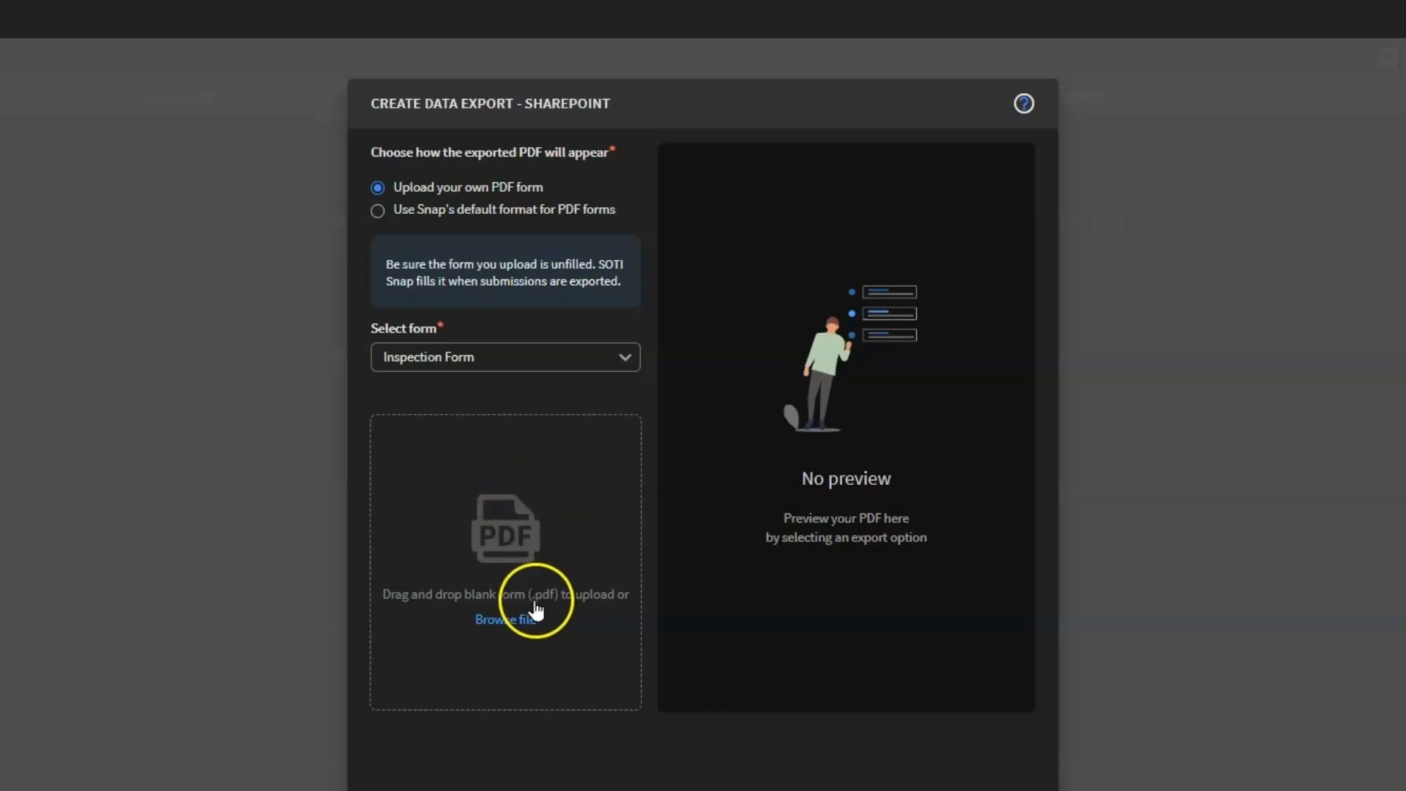
left_click(505, 622)
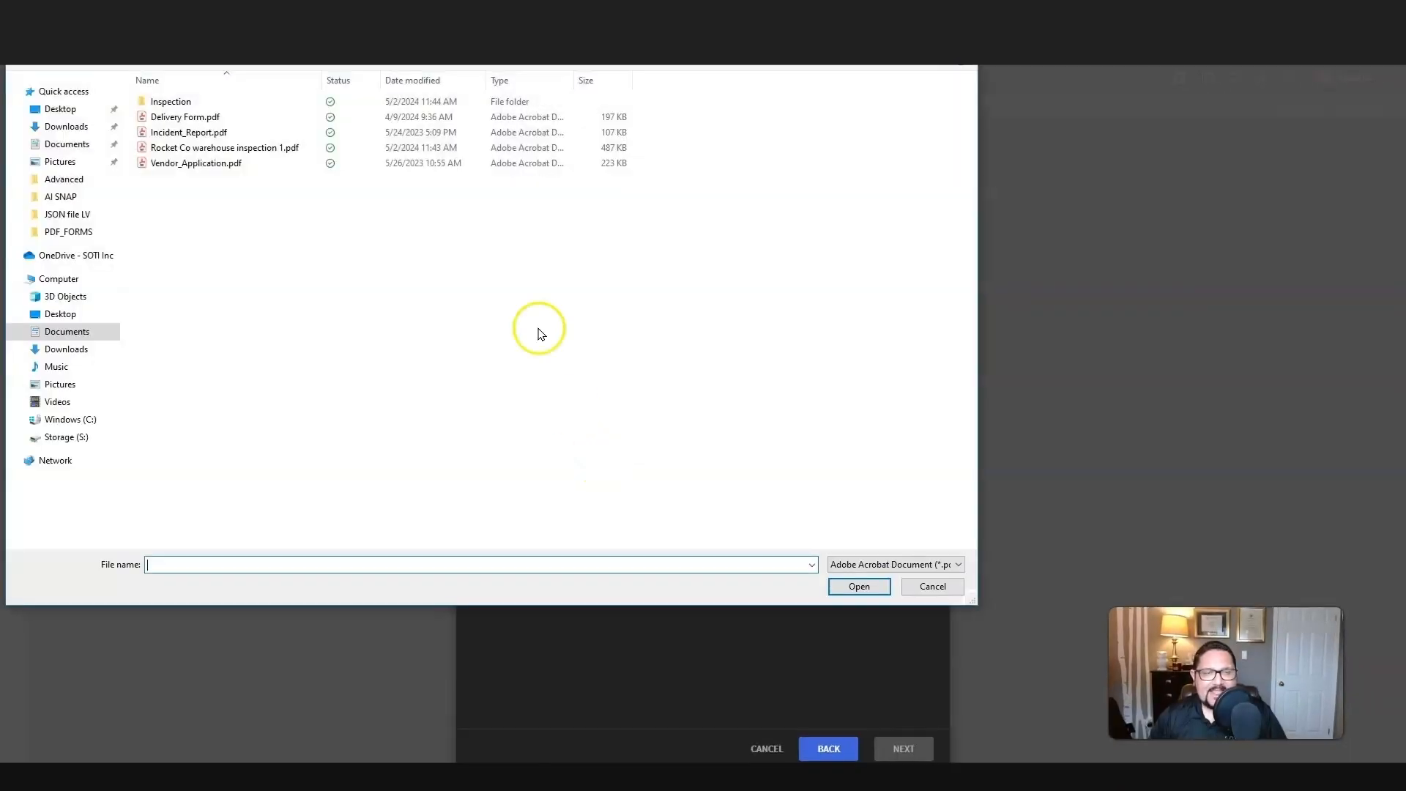
left_click(213, 150)
left_click(859, 585)
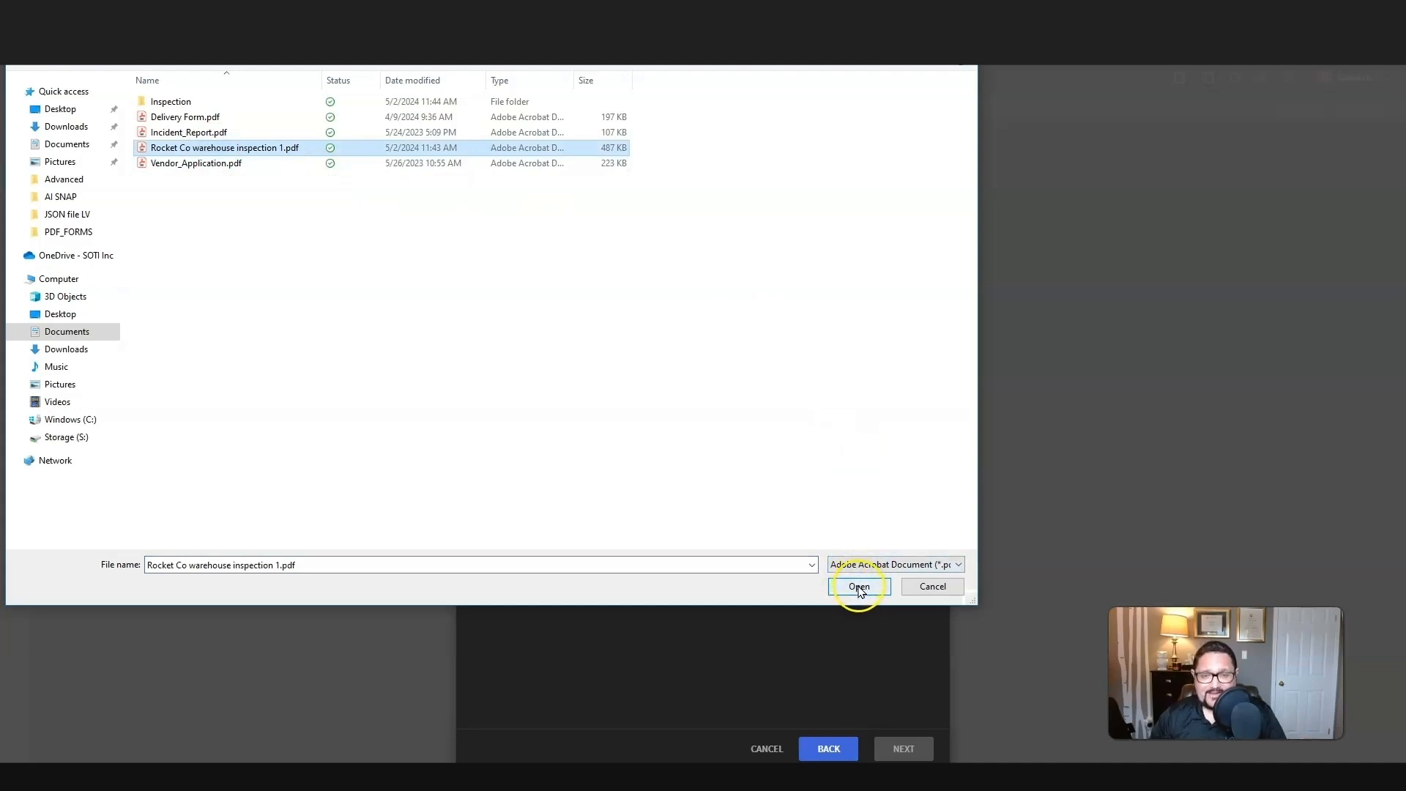
left_click(859, 587)
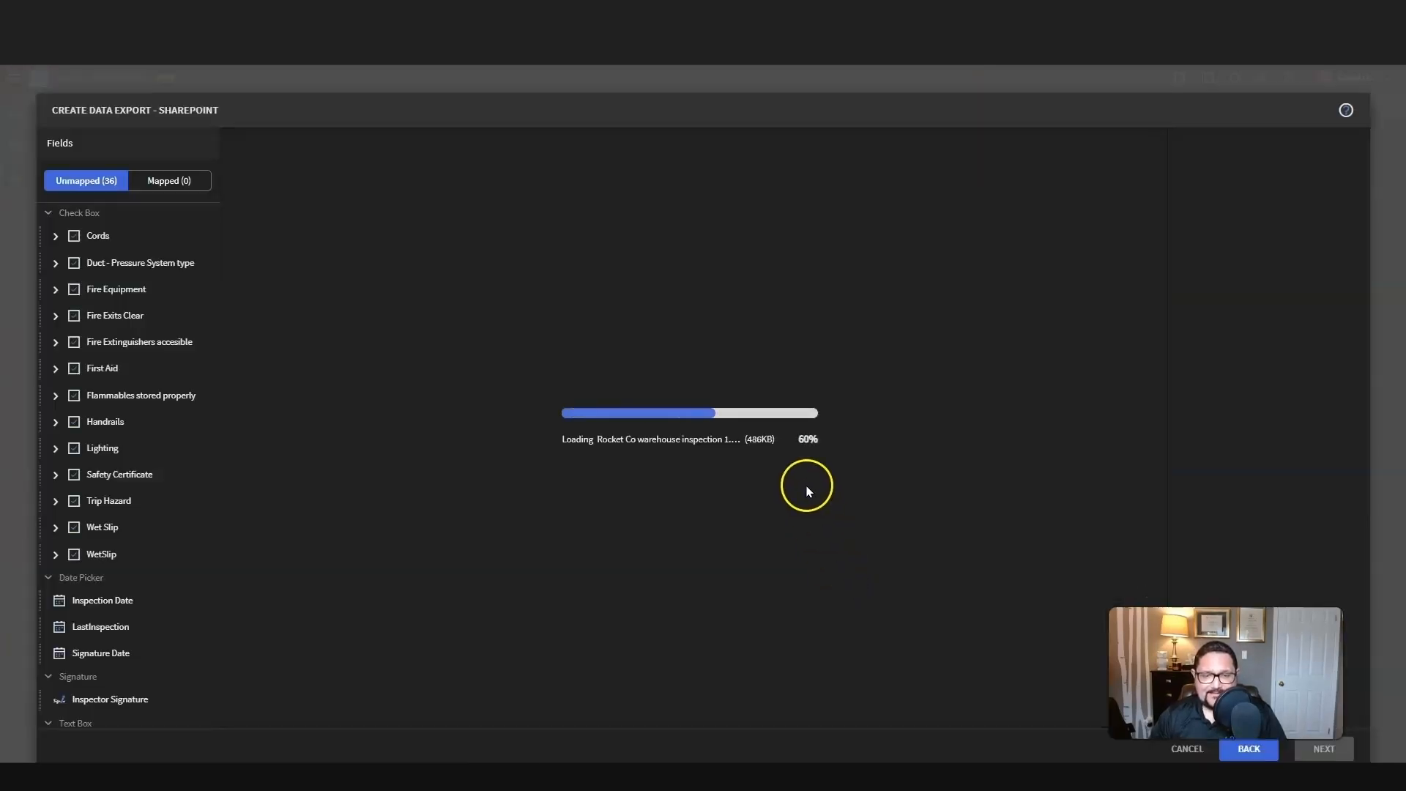
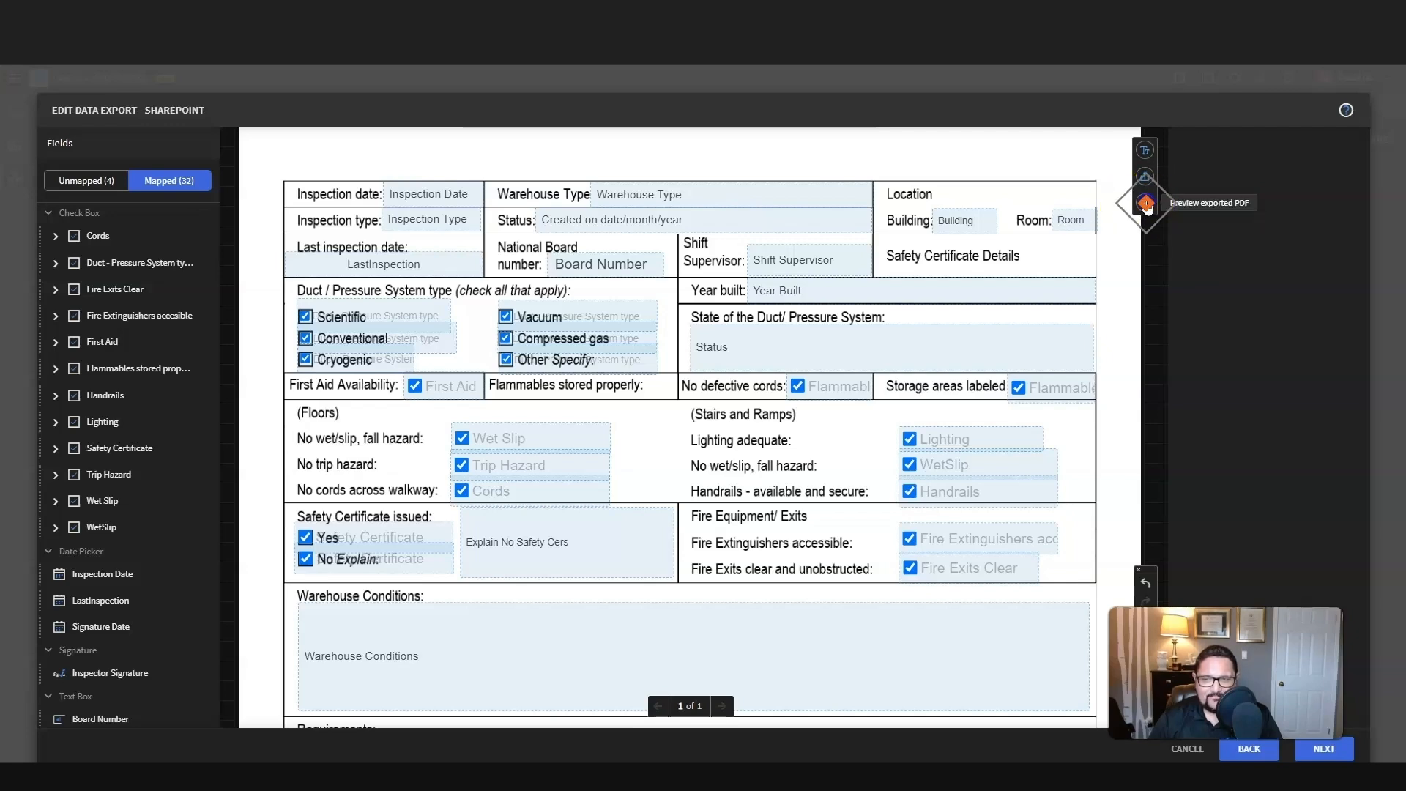
Step: Preview the exported PDF with the mapped fields, open the generated file, and continue to the SharePoint location settings
left_click(1145, 204)
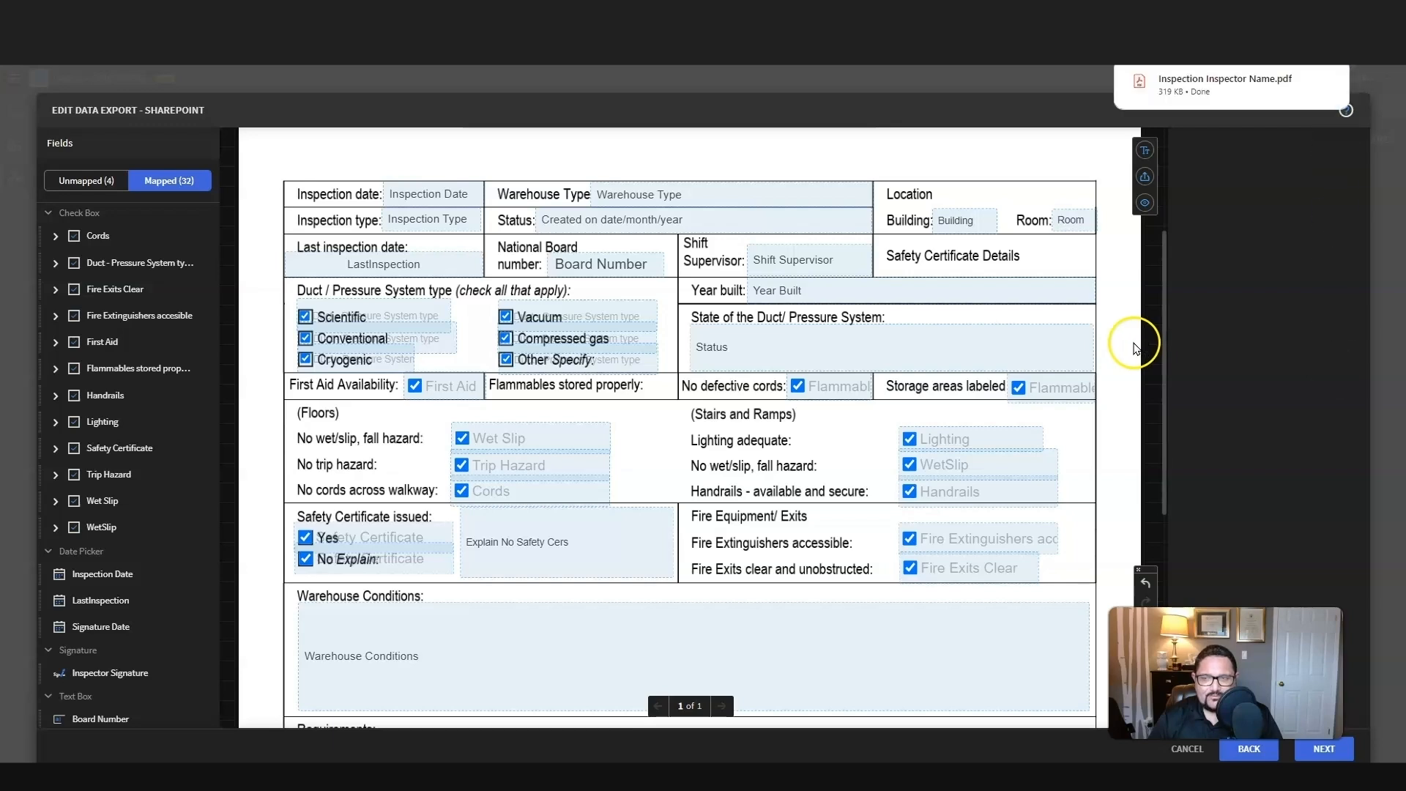
left_click(1216, 81)
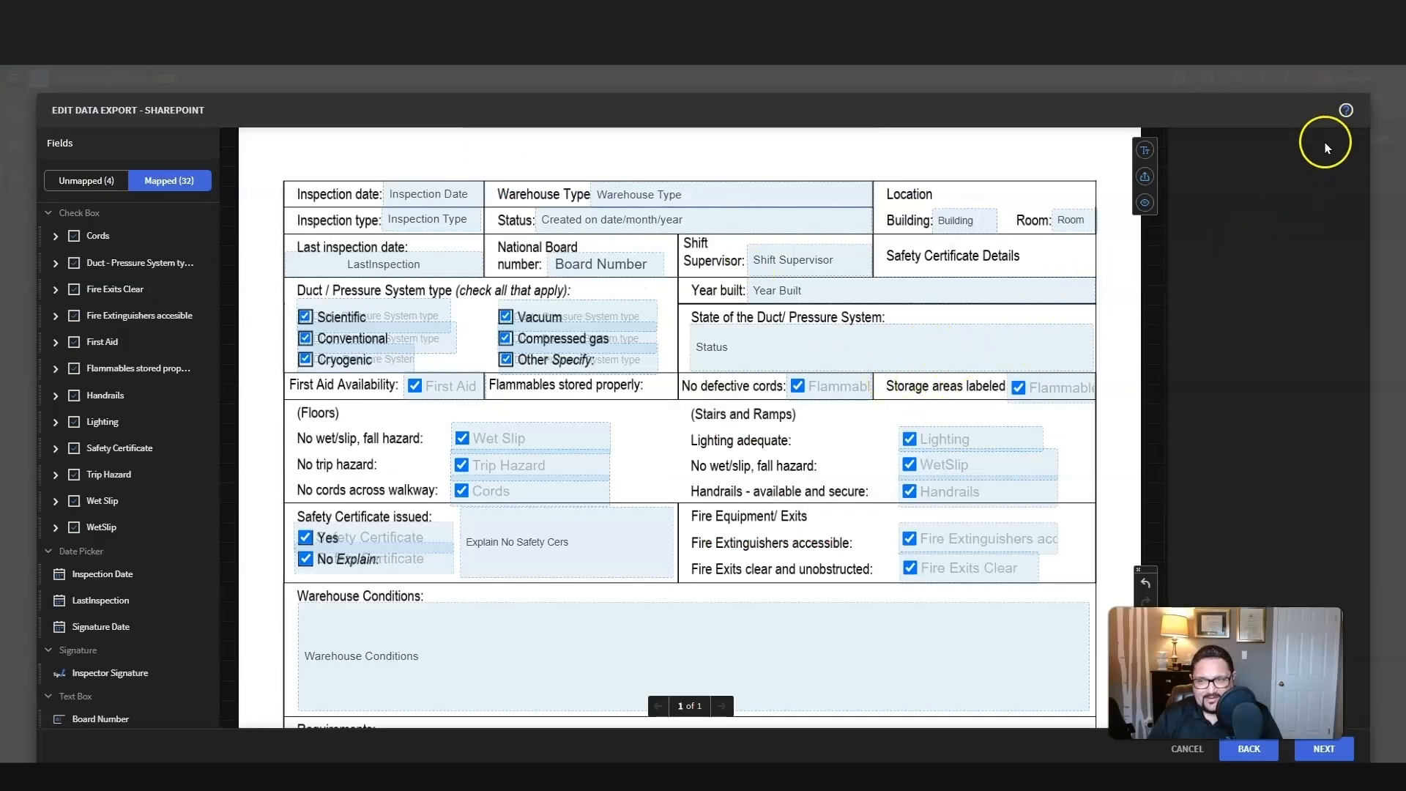
left_click(1320, 748)
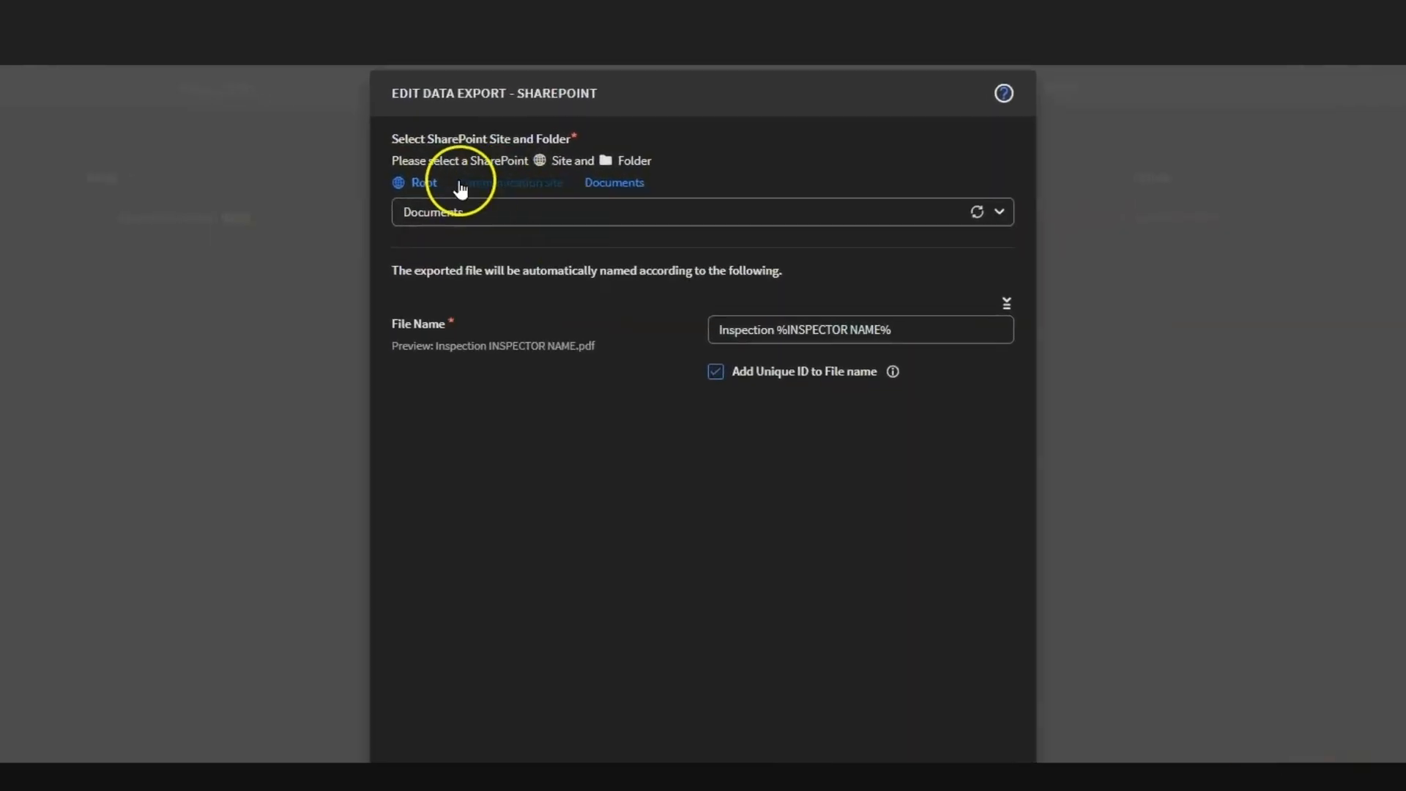
Step: Set the export destination to the Documents folder of the Retail SharePoint site
left_click(578, 213)
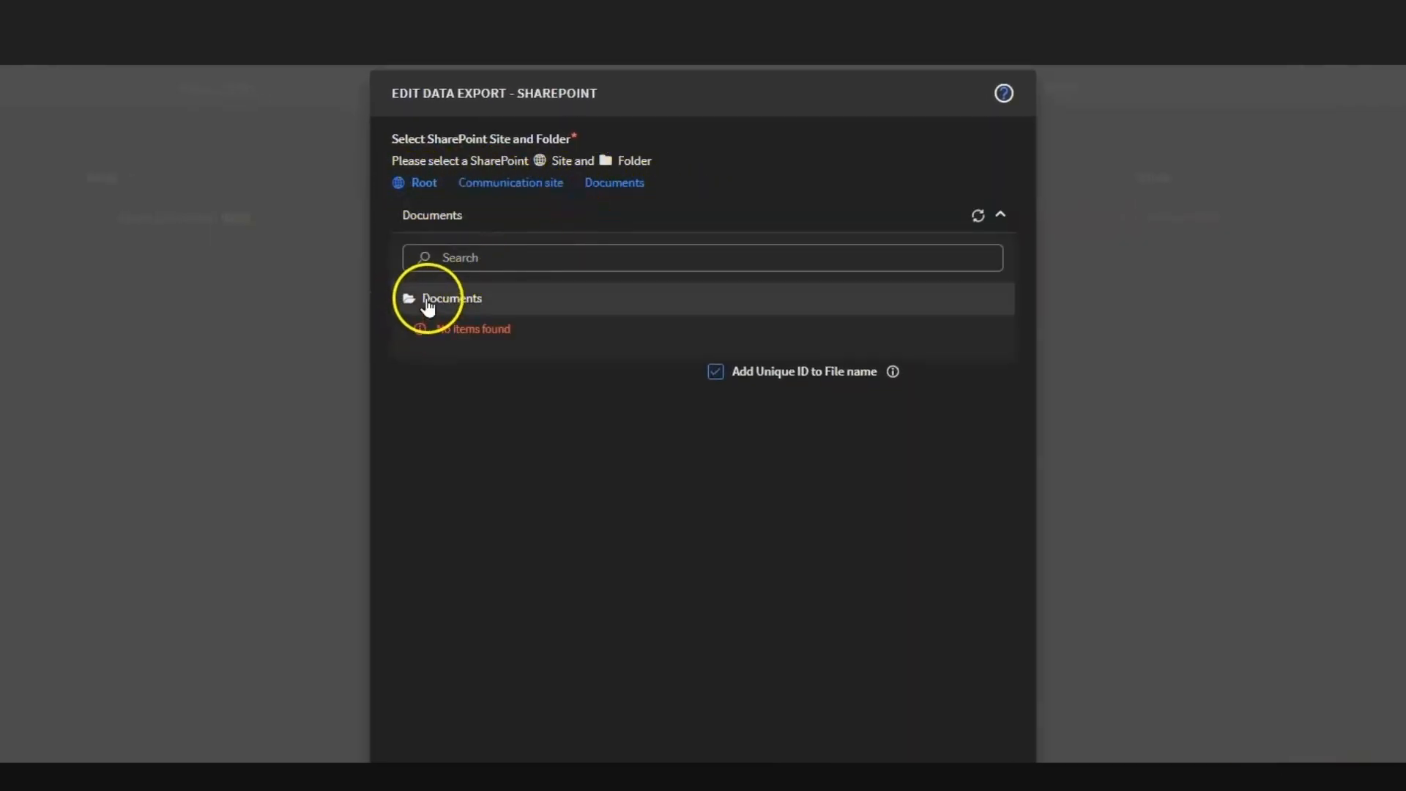
left_click(498, 184)
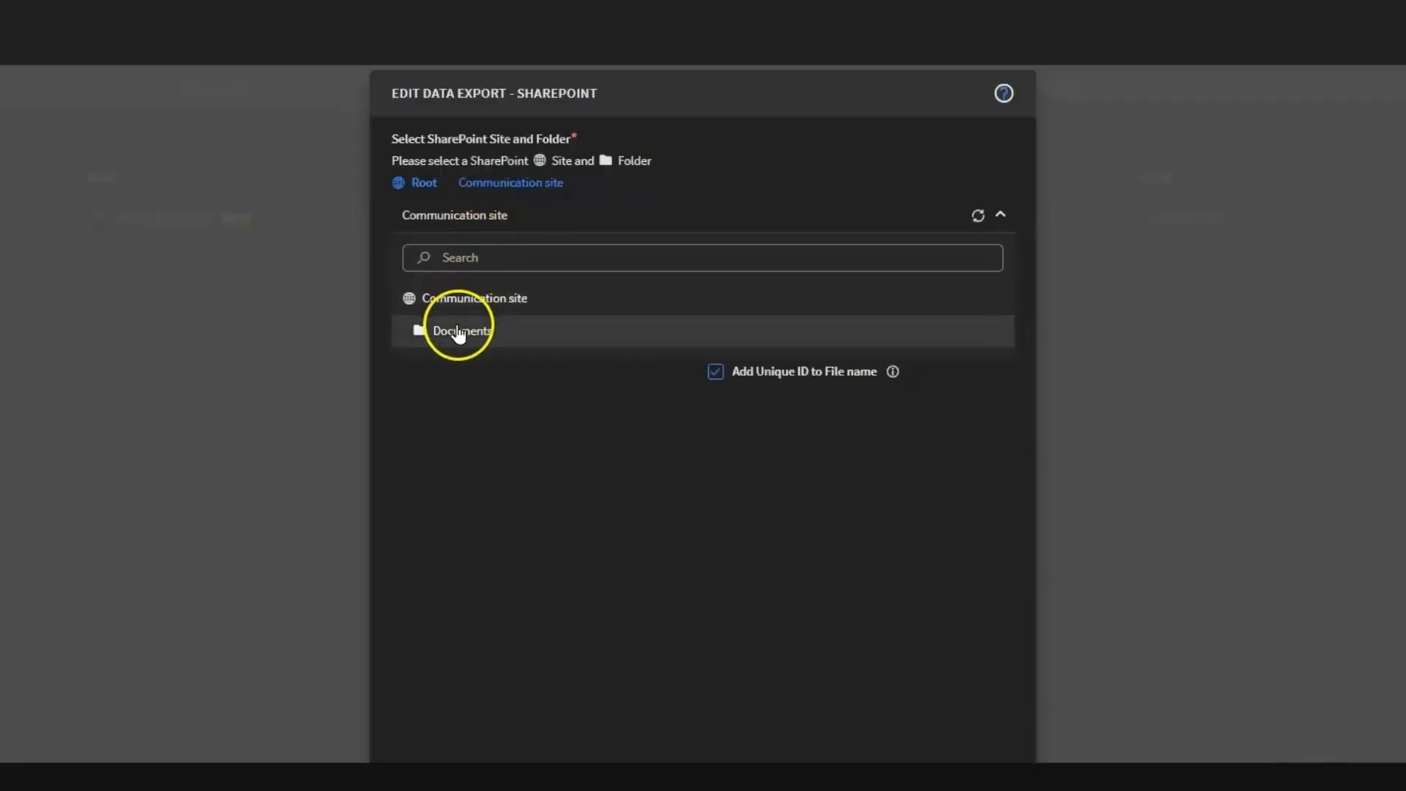
left_click(417, 184)
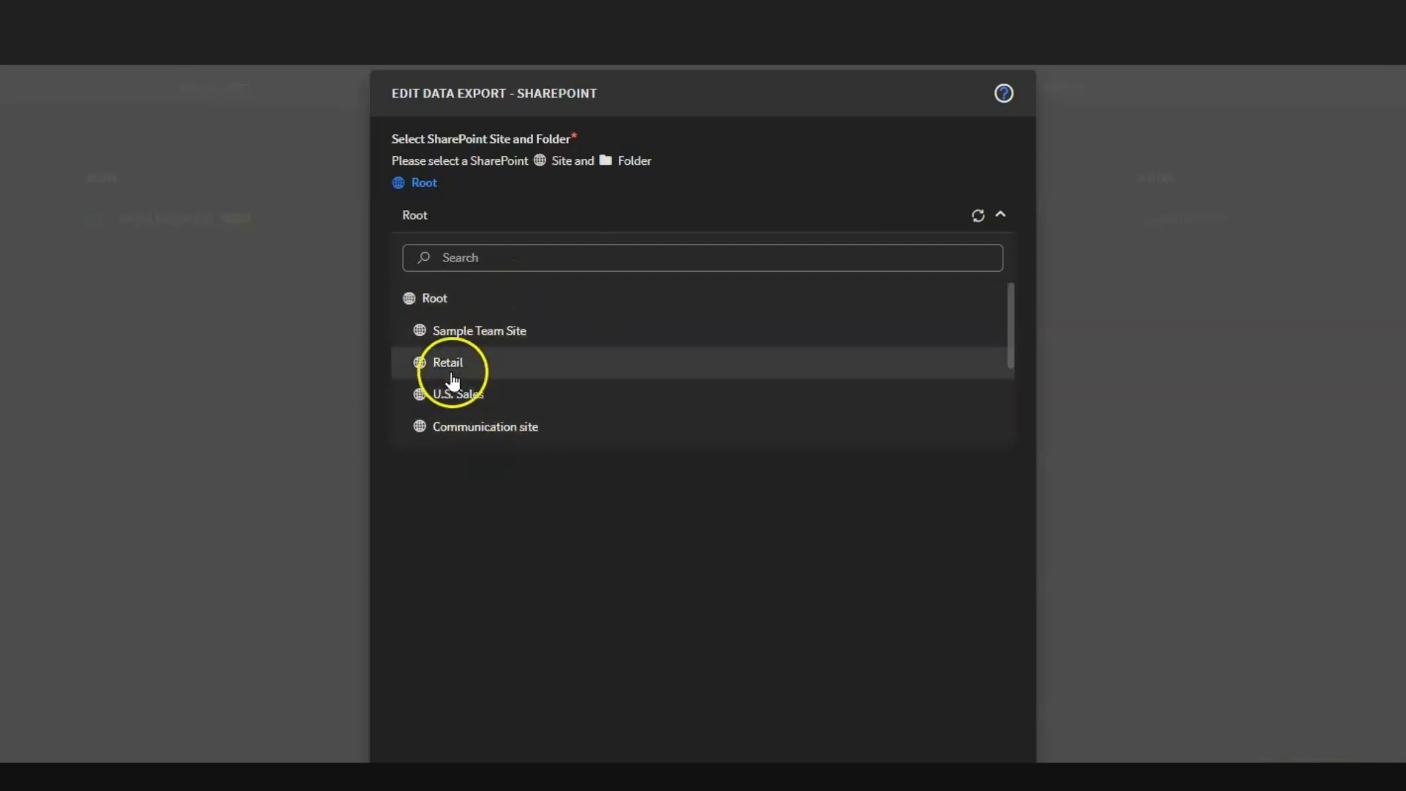
left_click(457, 370)
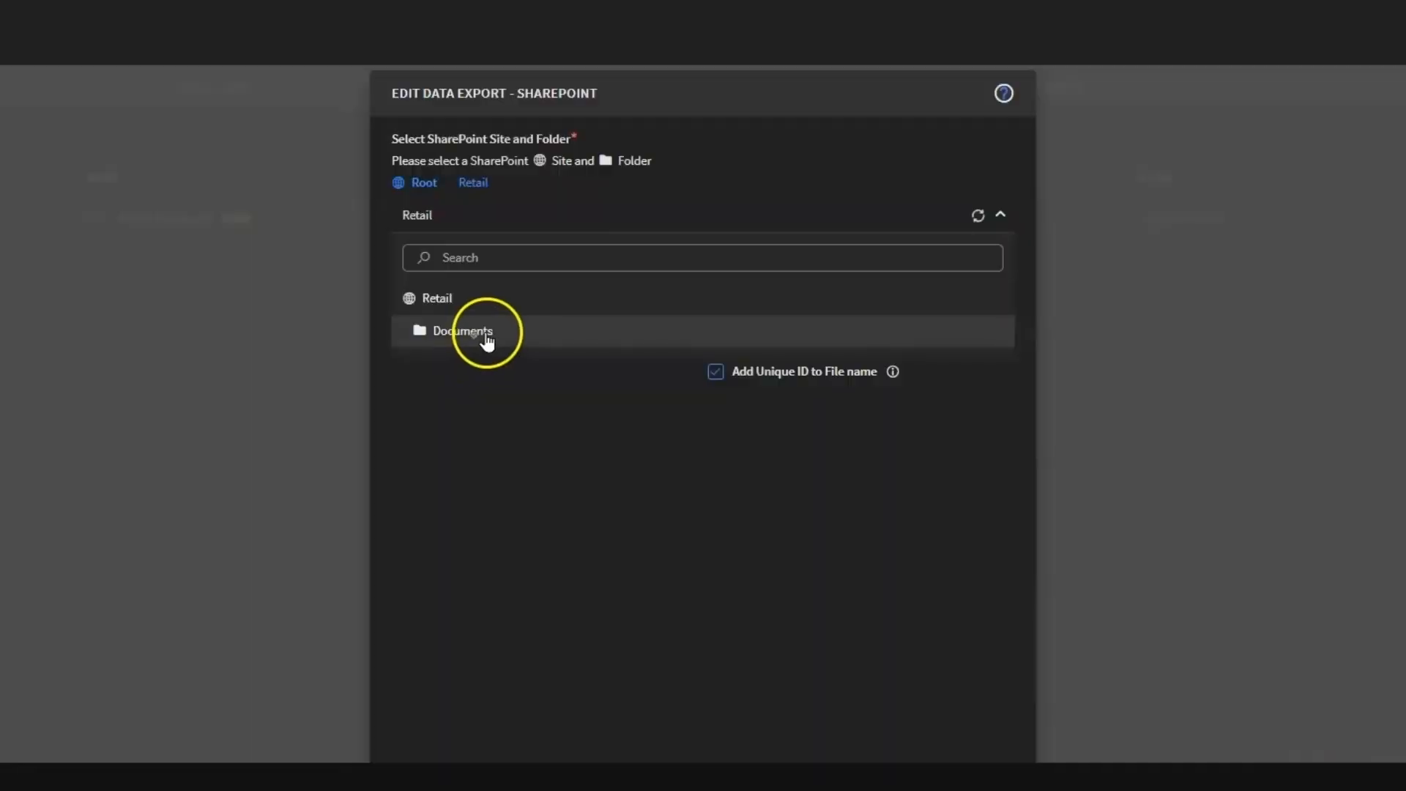
left_click(486, 337)
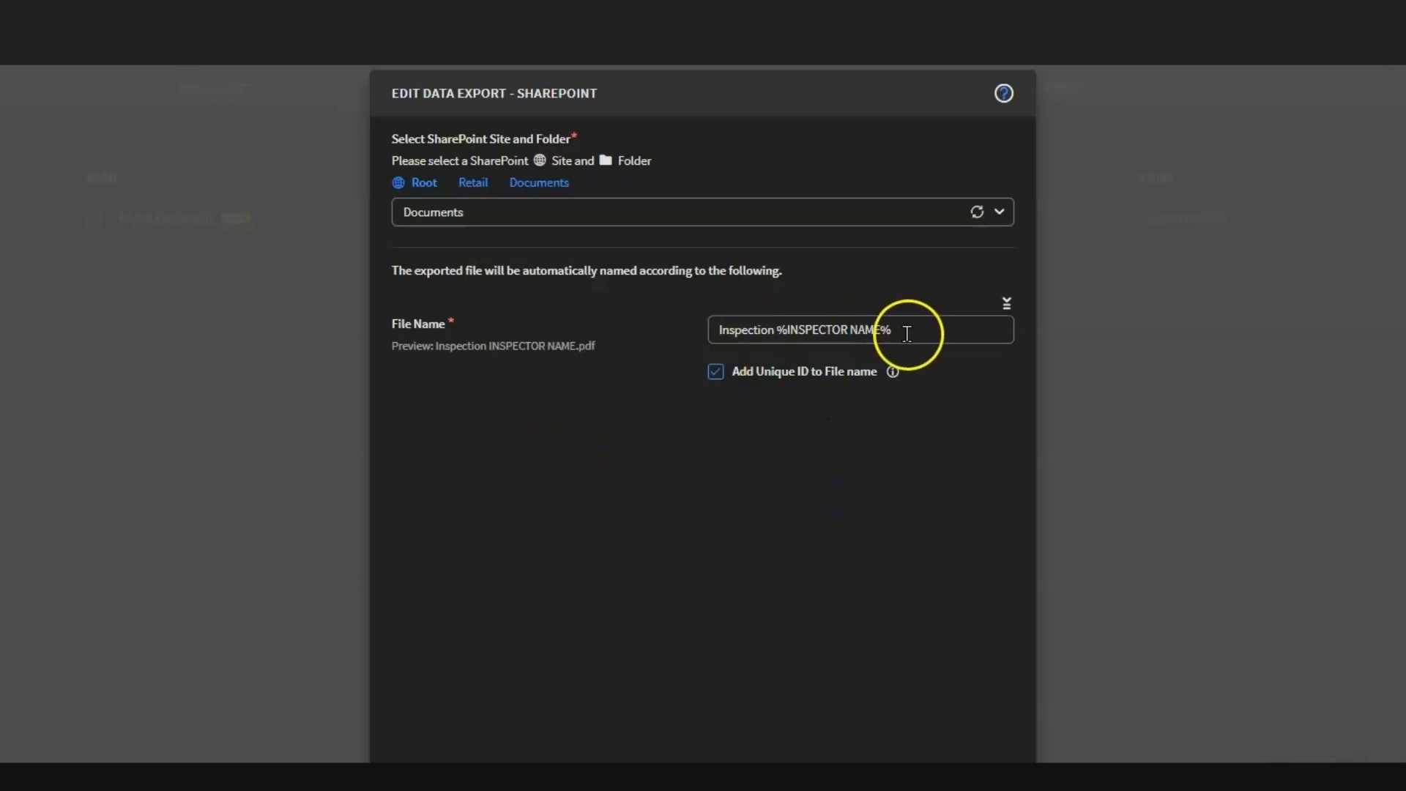
Step: Set the exported file name to "InspectionForm" followed by the Inspector Name field from Intake Form Page 5
left_click_drag(894, 329, 765, 322)
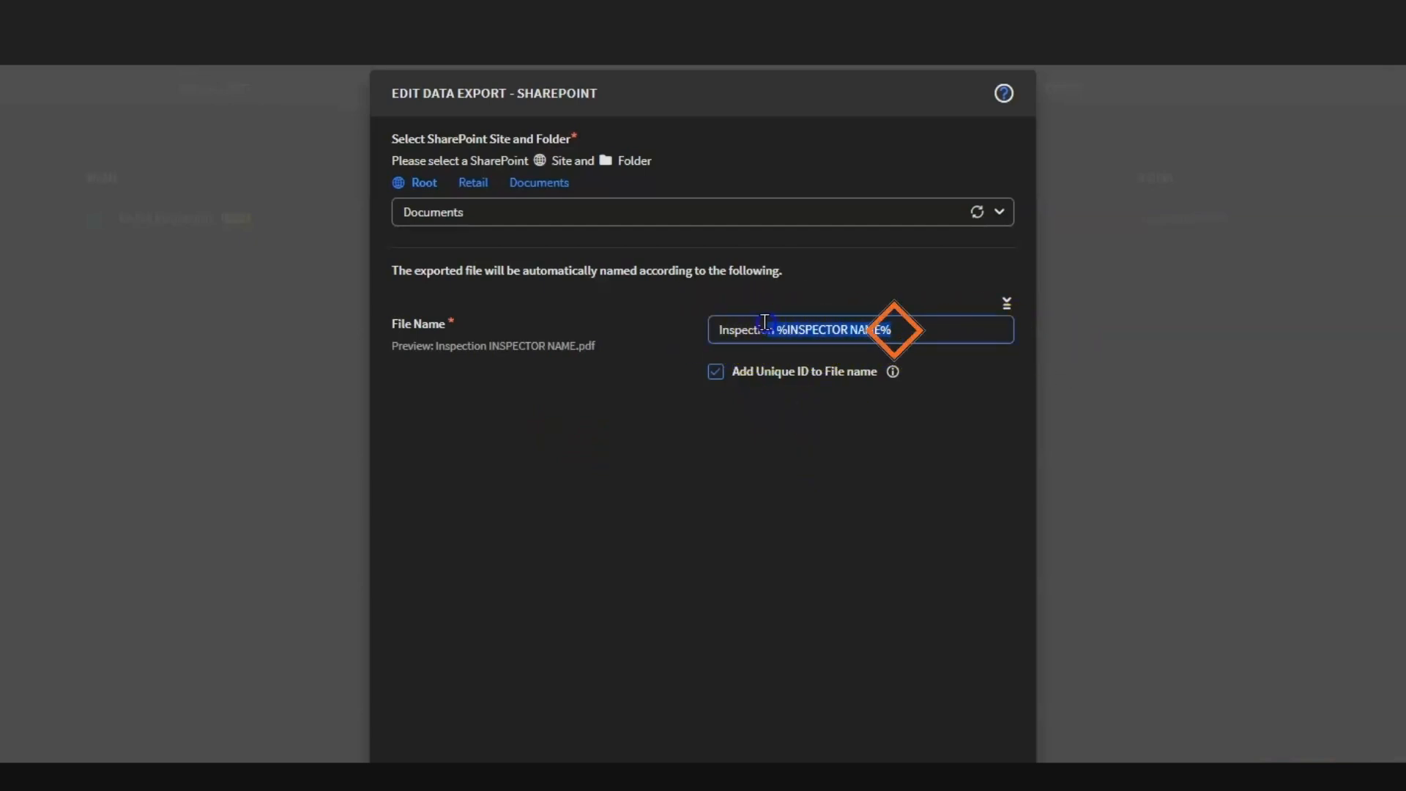
key("BackSpace")
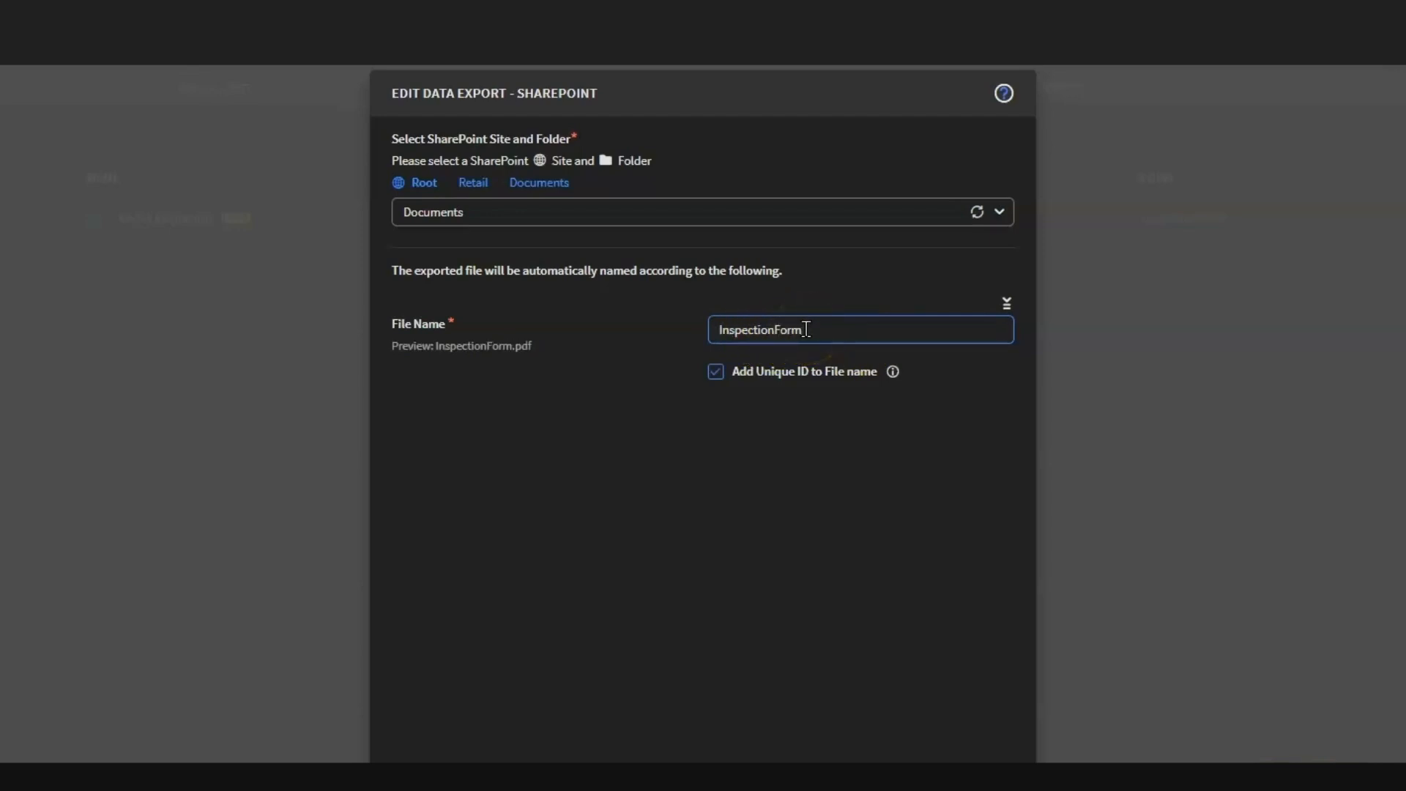
left_click(820, 325)
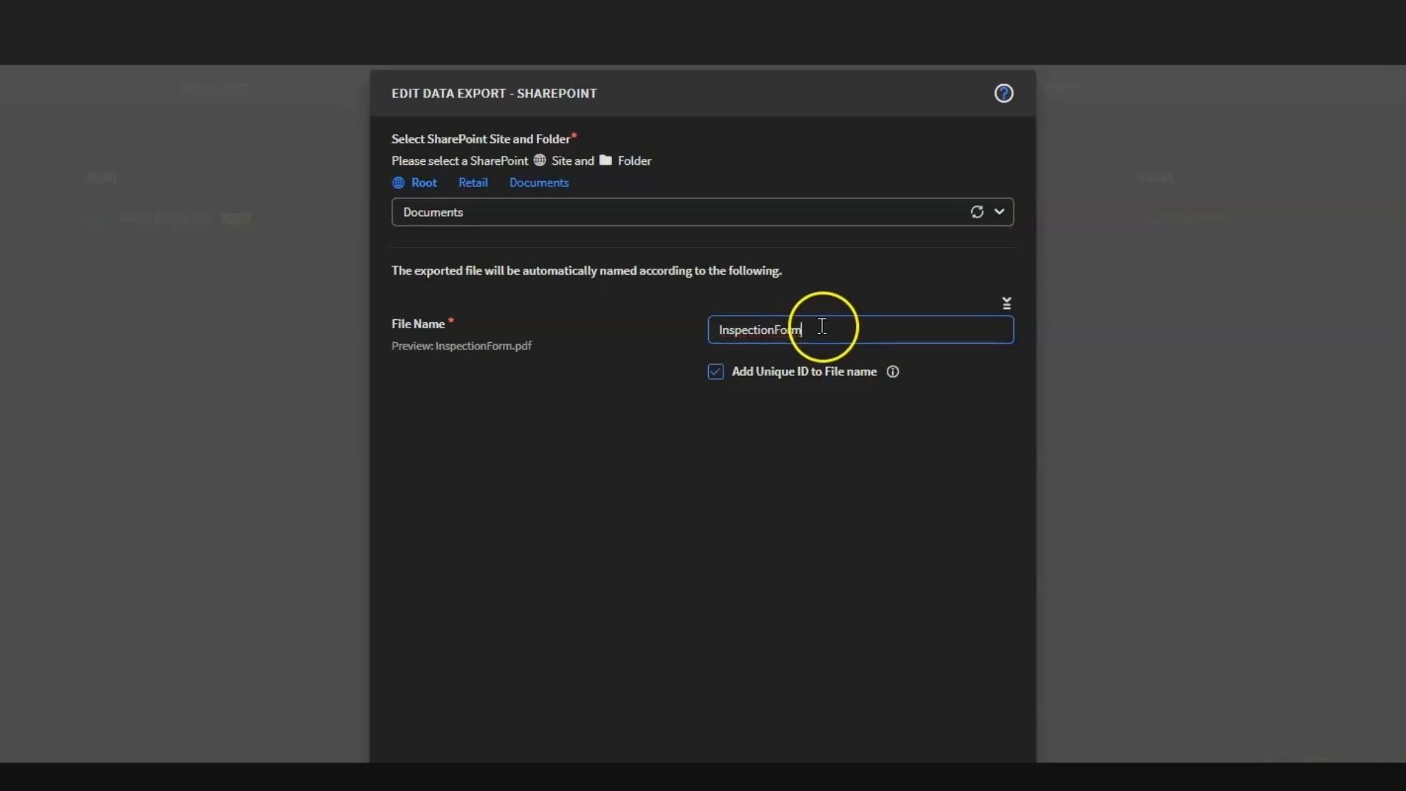
left_click(1005, 304)
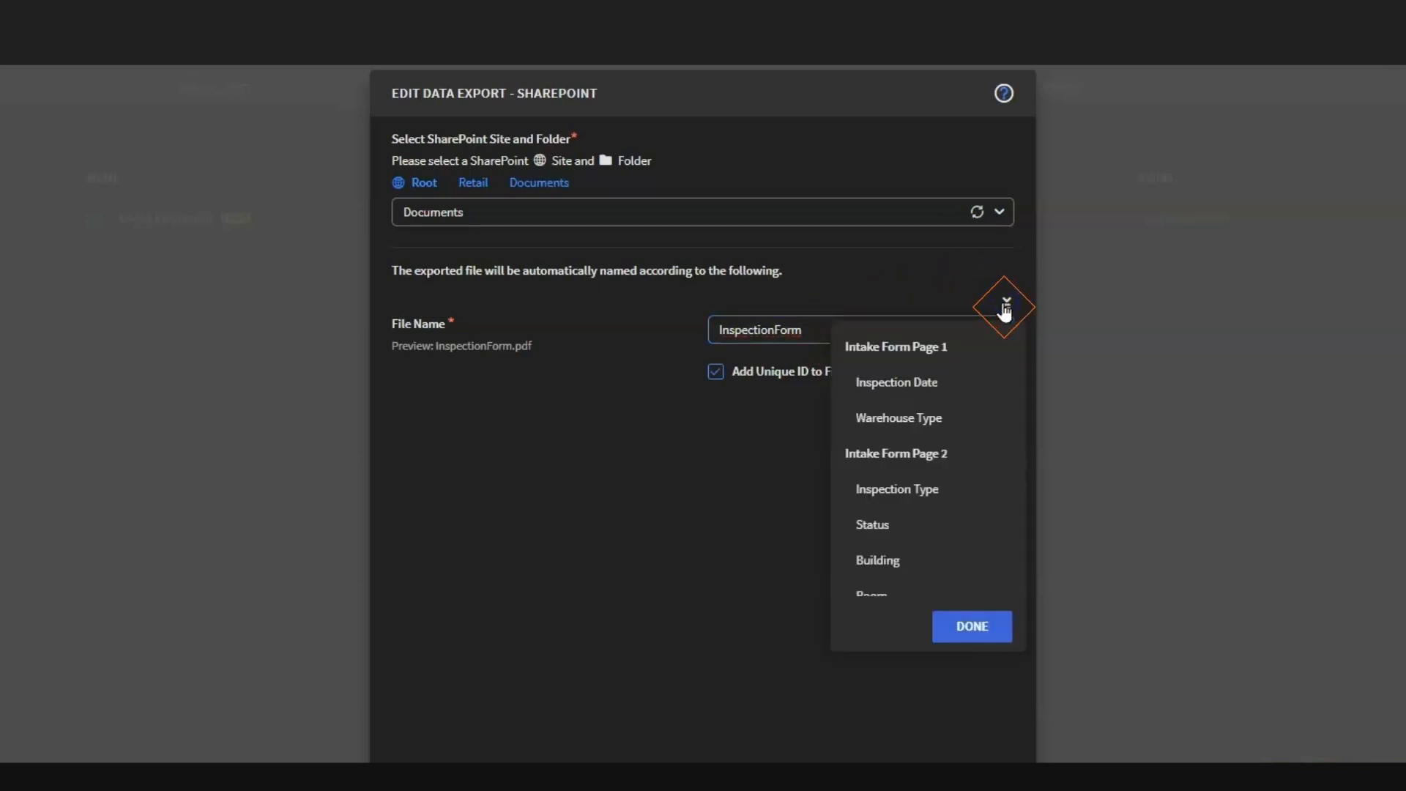
scroll(974, 455, "down", 3)
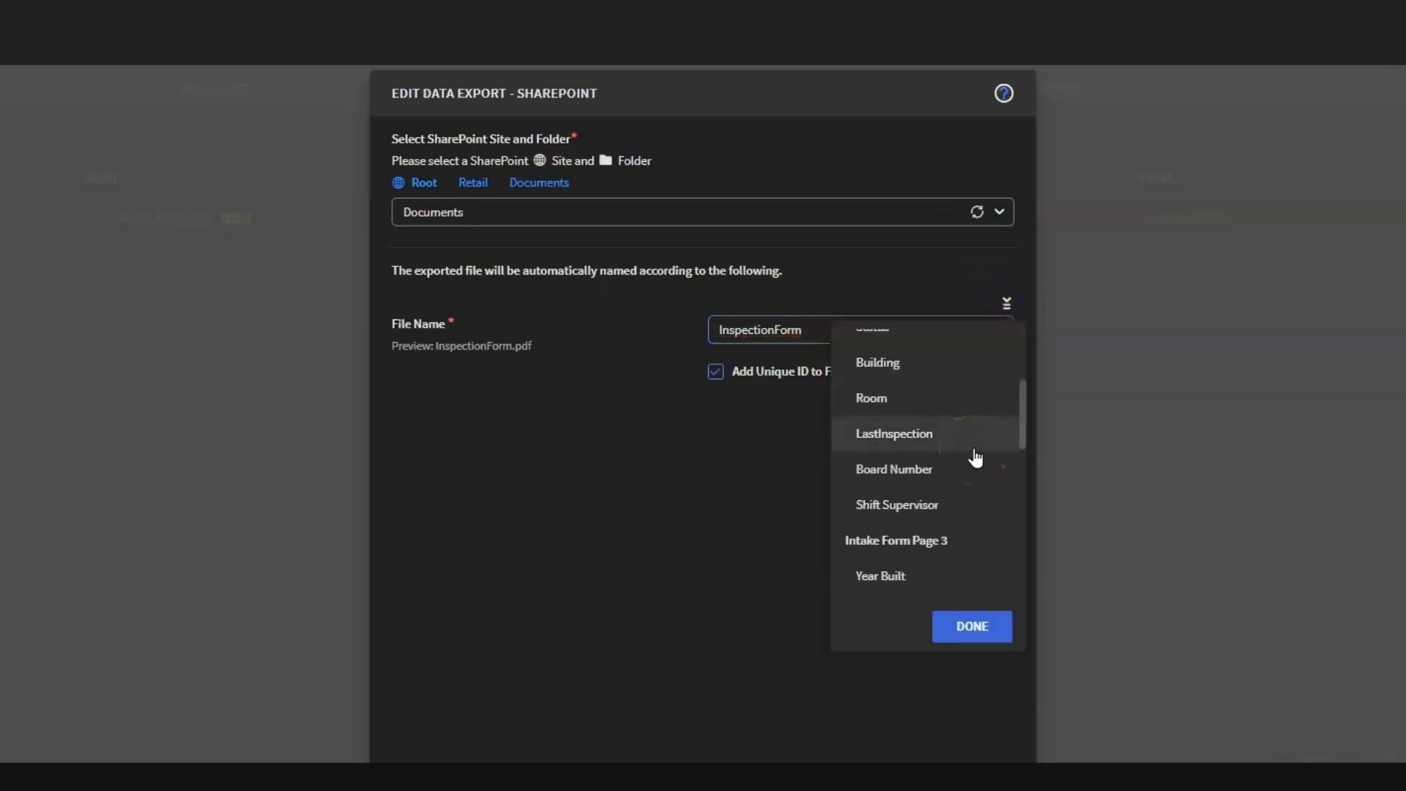
scroll(974, 455, "down", 3)
left_click(974, 461)
scroll(975, 472, "down", 1)
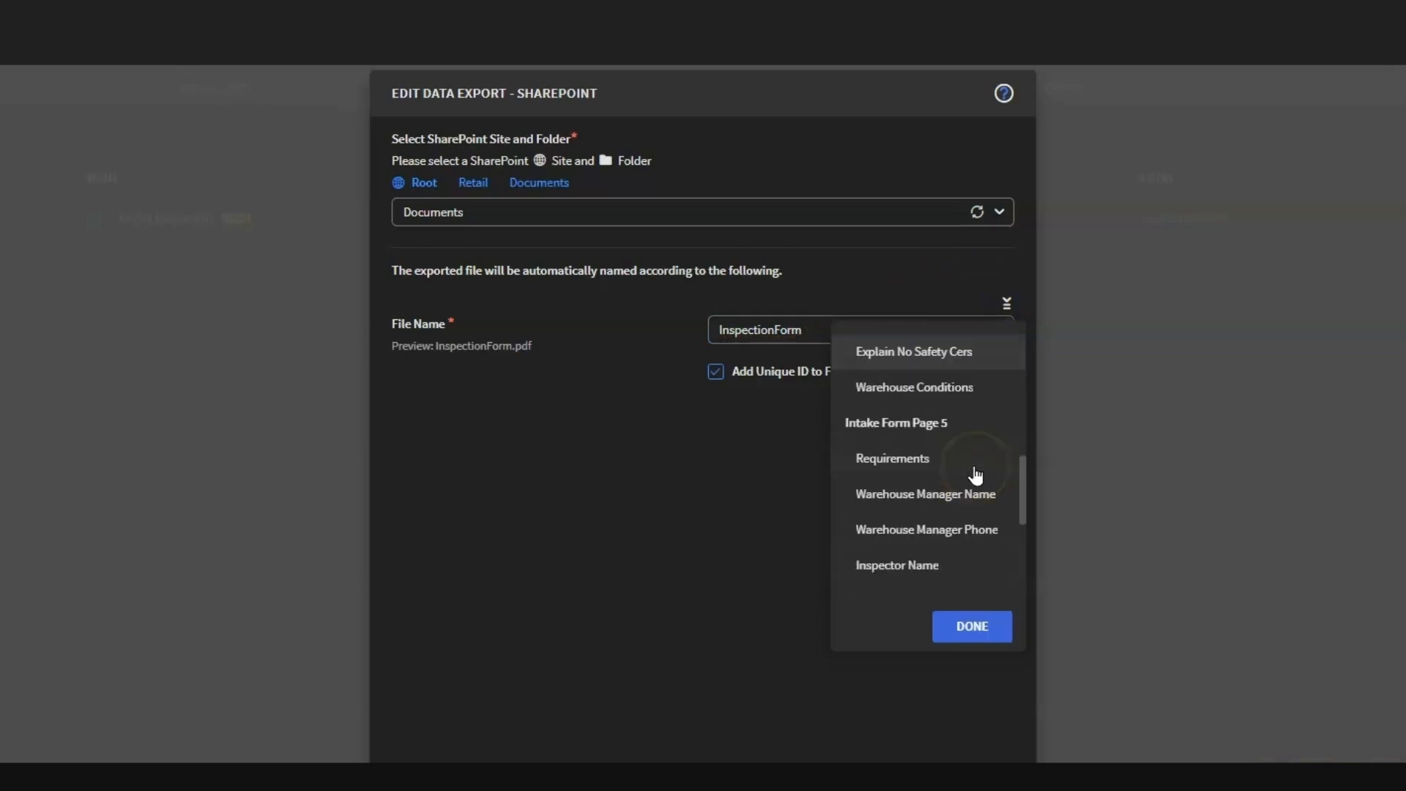
left_click(960, 571)
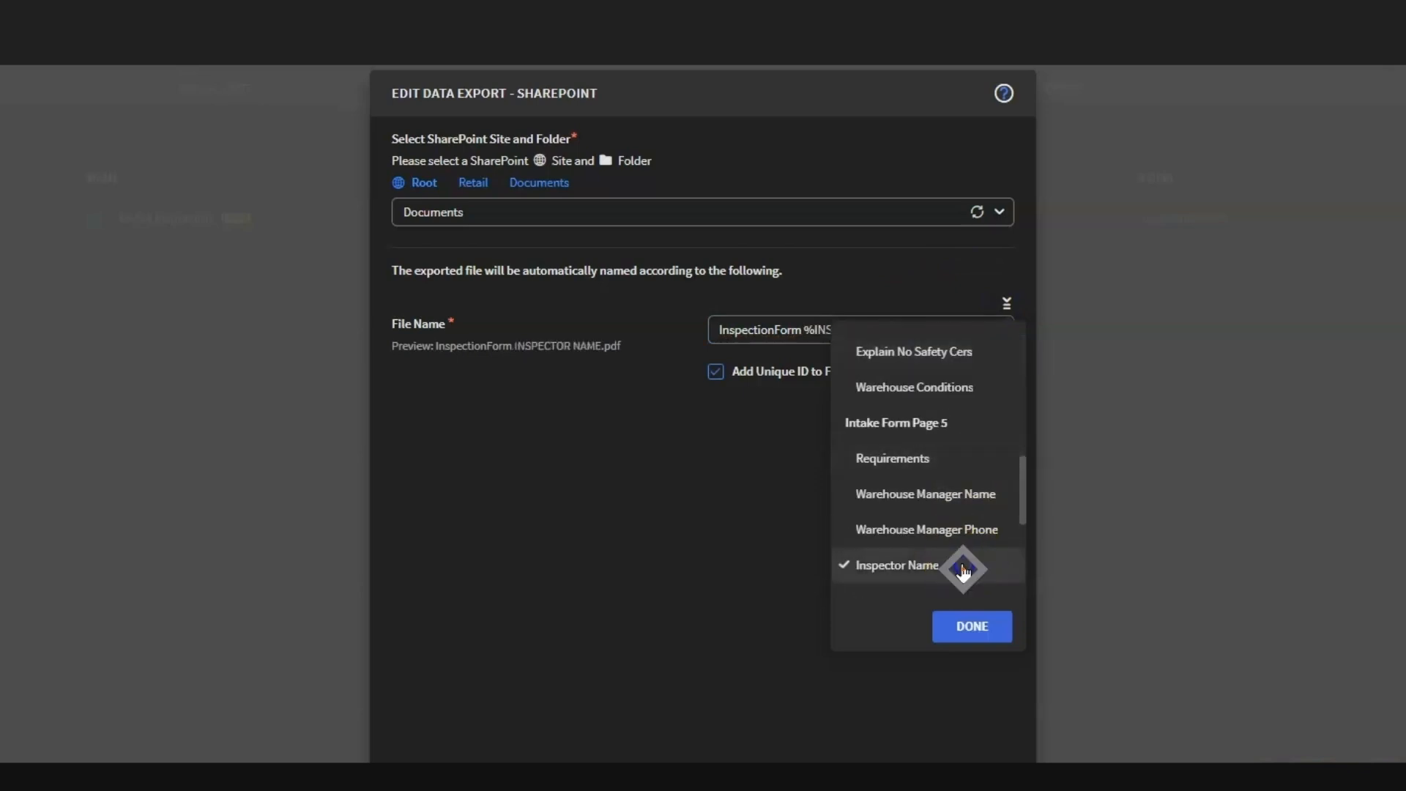
left_click(668, 281)
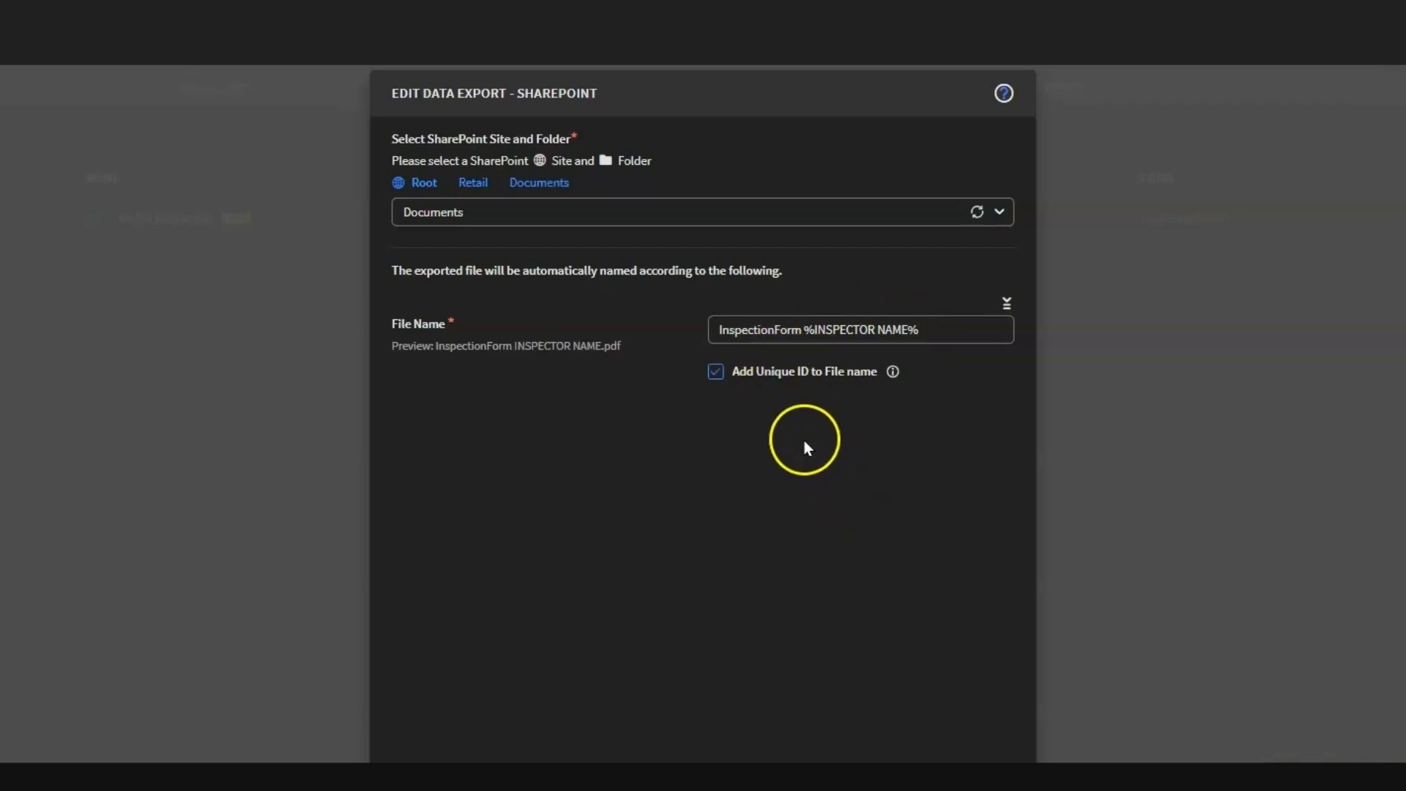
Step: Append the Created time metadata to the exported file name and continue to the record selection
left_click(1007, 306)
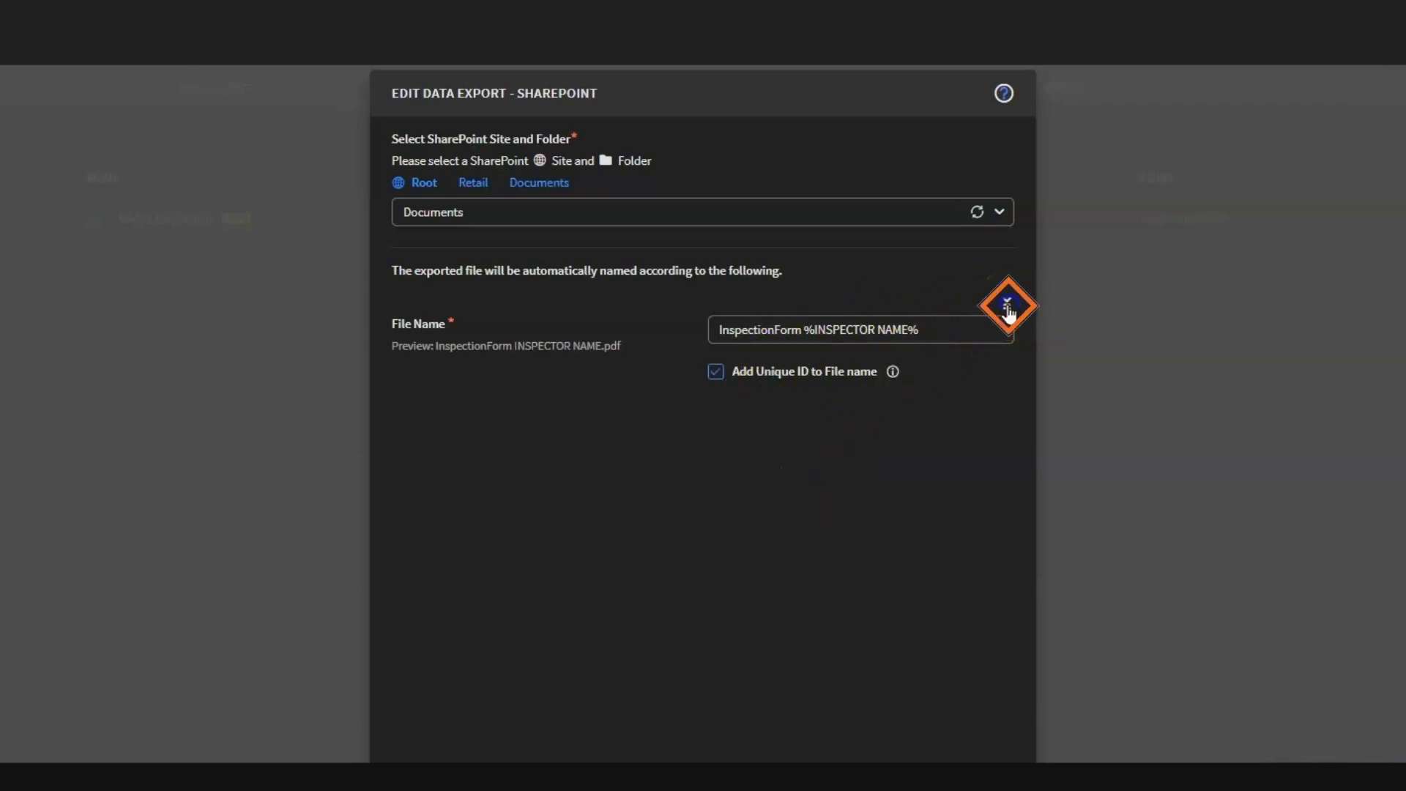
scroll(939, 489, "down", 5)
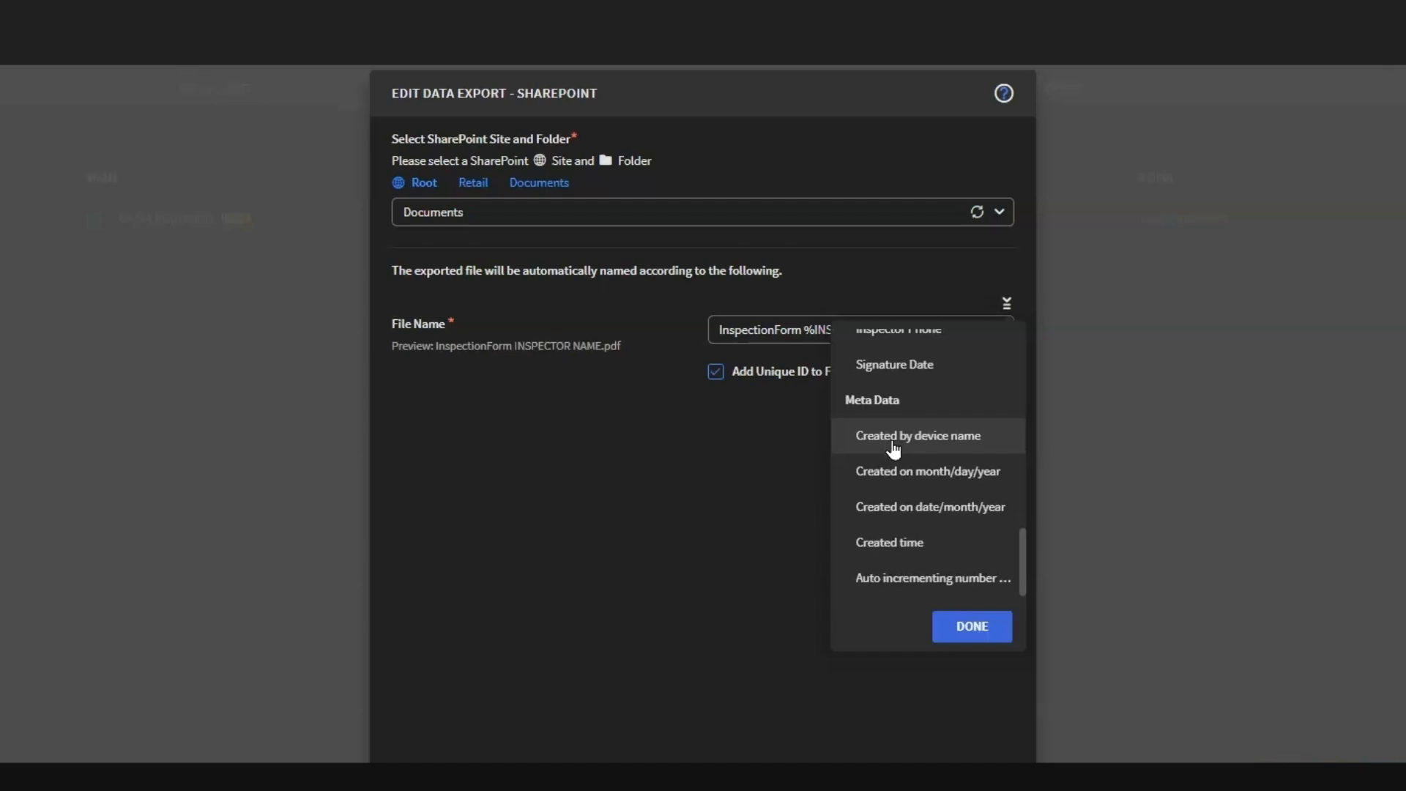
left_click(904, 548)
left_click(769, 529)
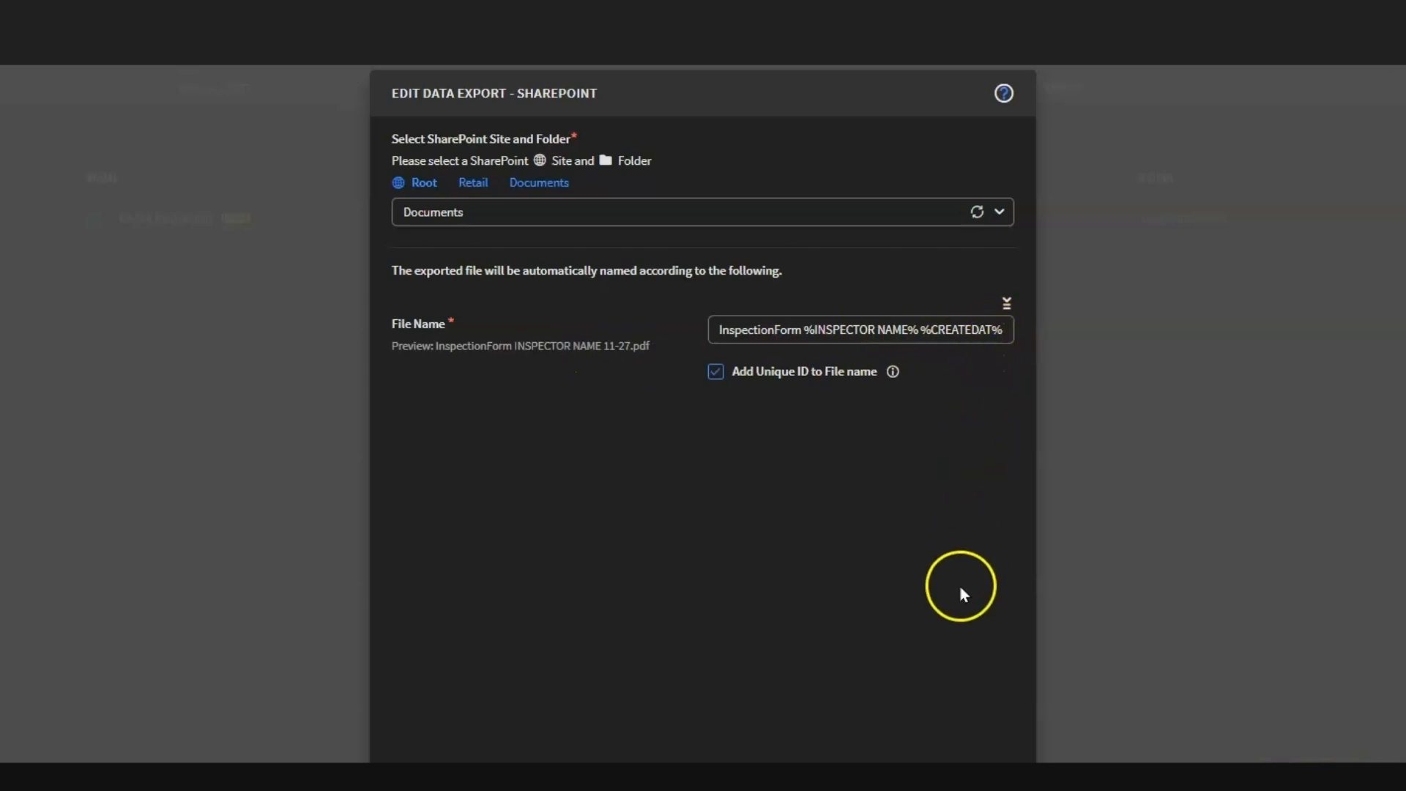
left_click(903, 749)
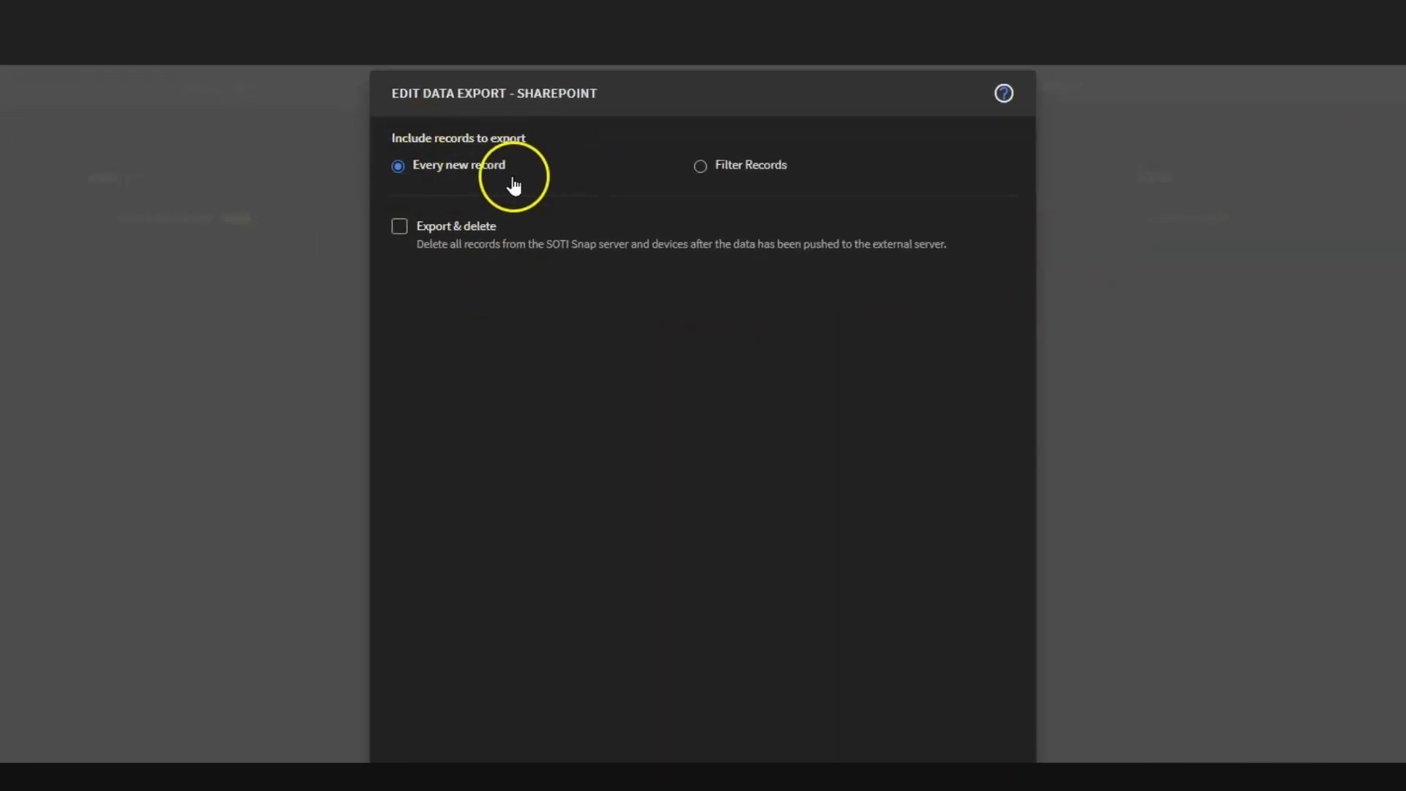
Step: Try a record filter on Inspection Type with the Equal to operator, and return the export to every new record
left_click(701, 168)
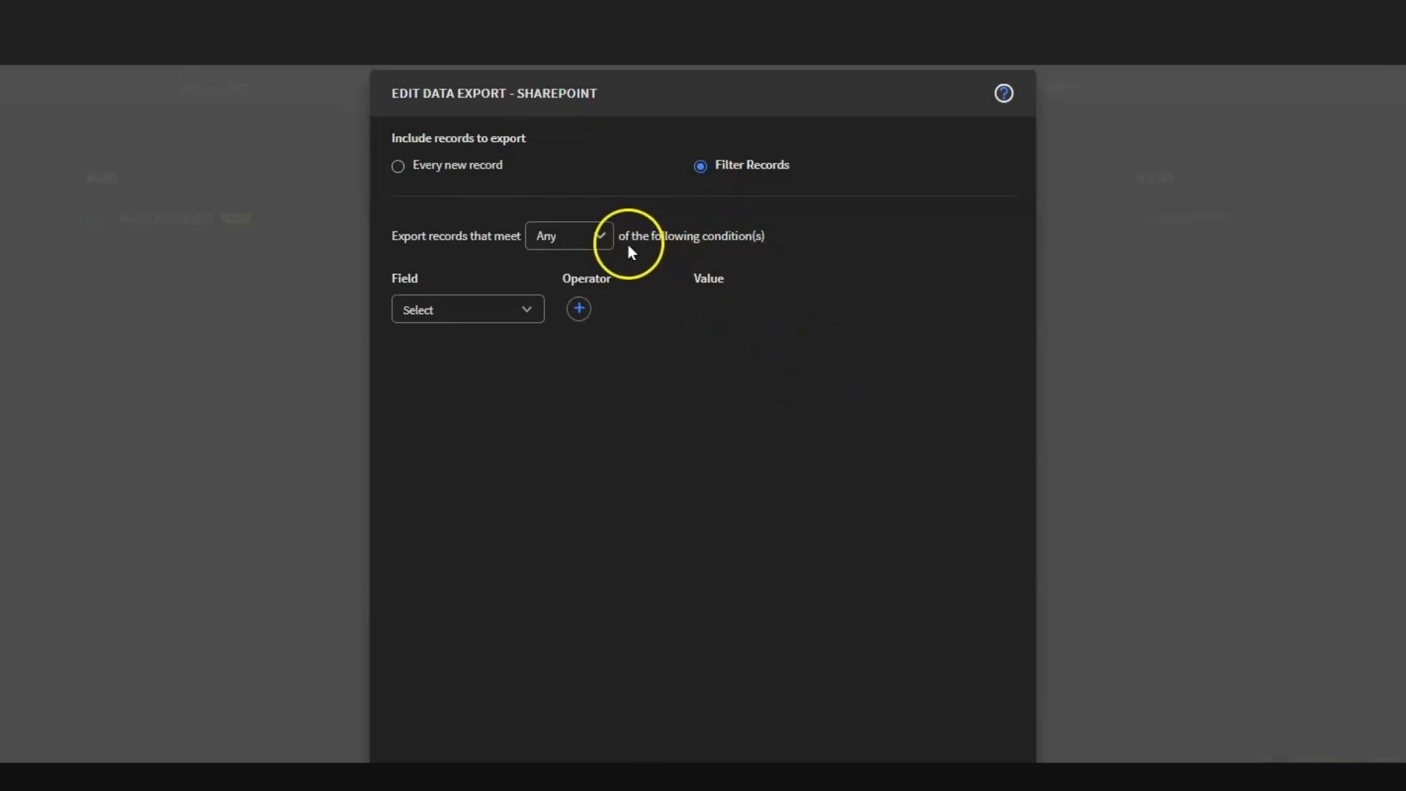
left_click(602, 243)
left_click(586, 275)
left_click(525, 307)
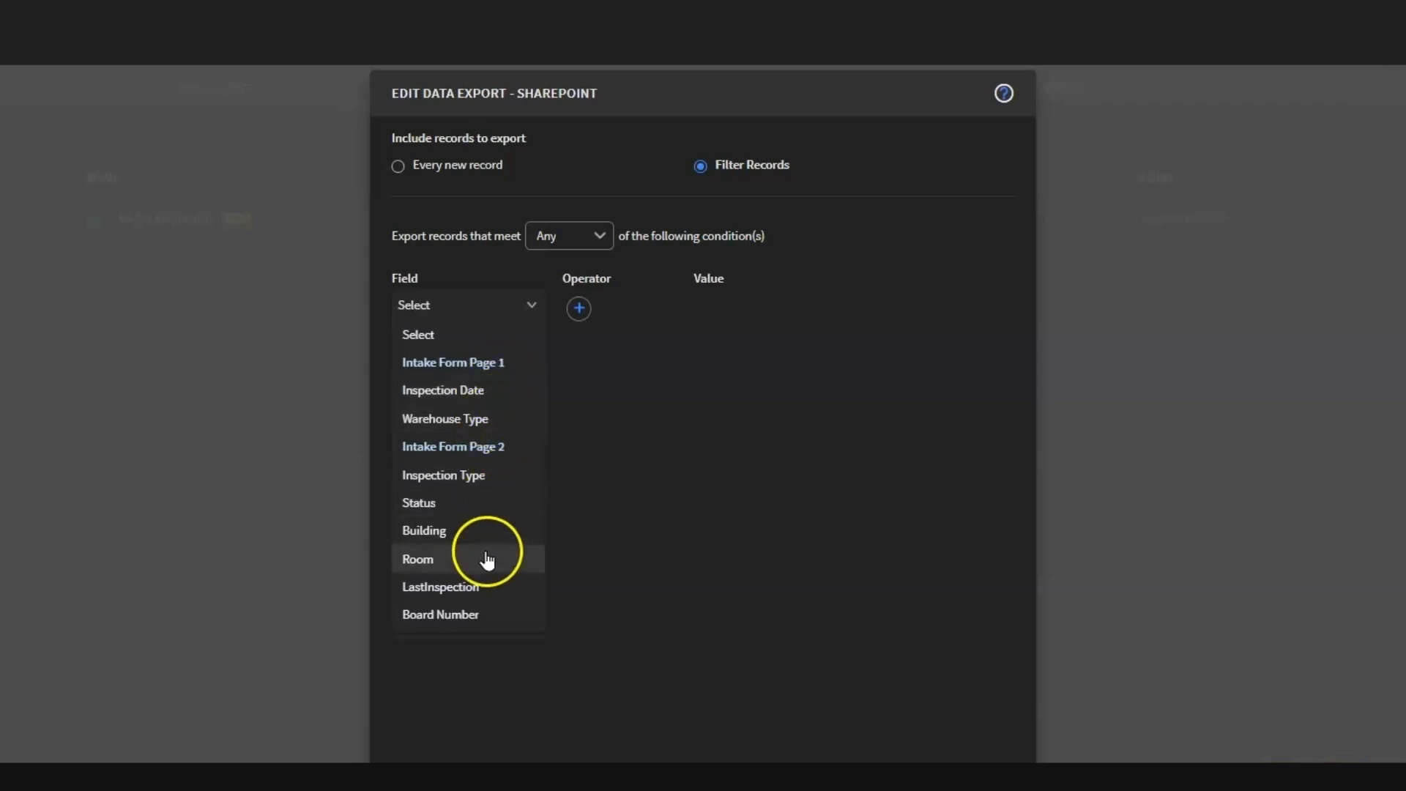
left_click(480, 480)
left_click(622, 313)
left_click(622, 379)
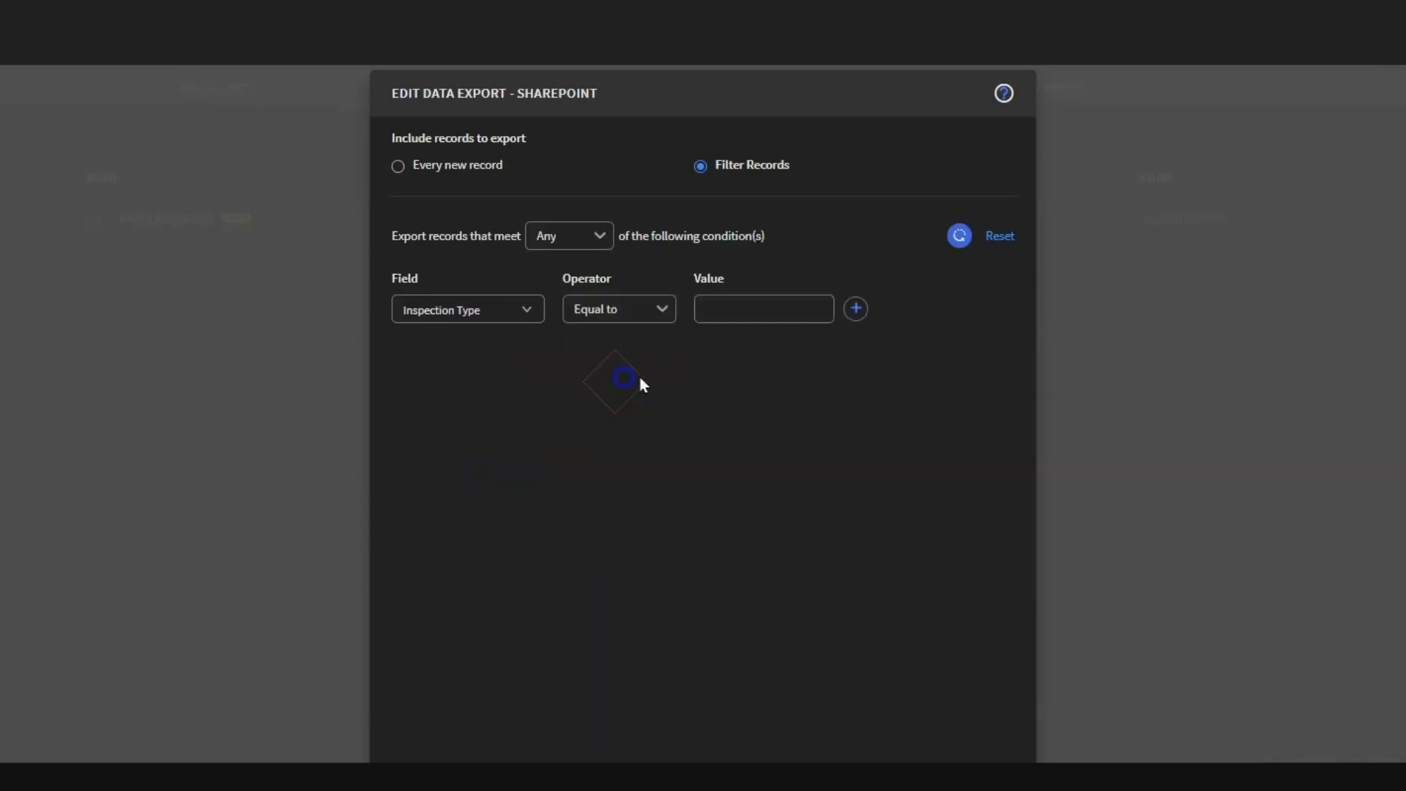
left_click(741, 308)
left_click(404, 170)
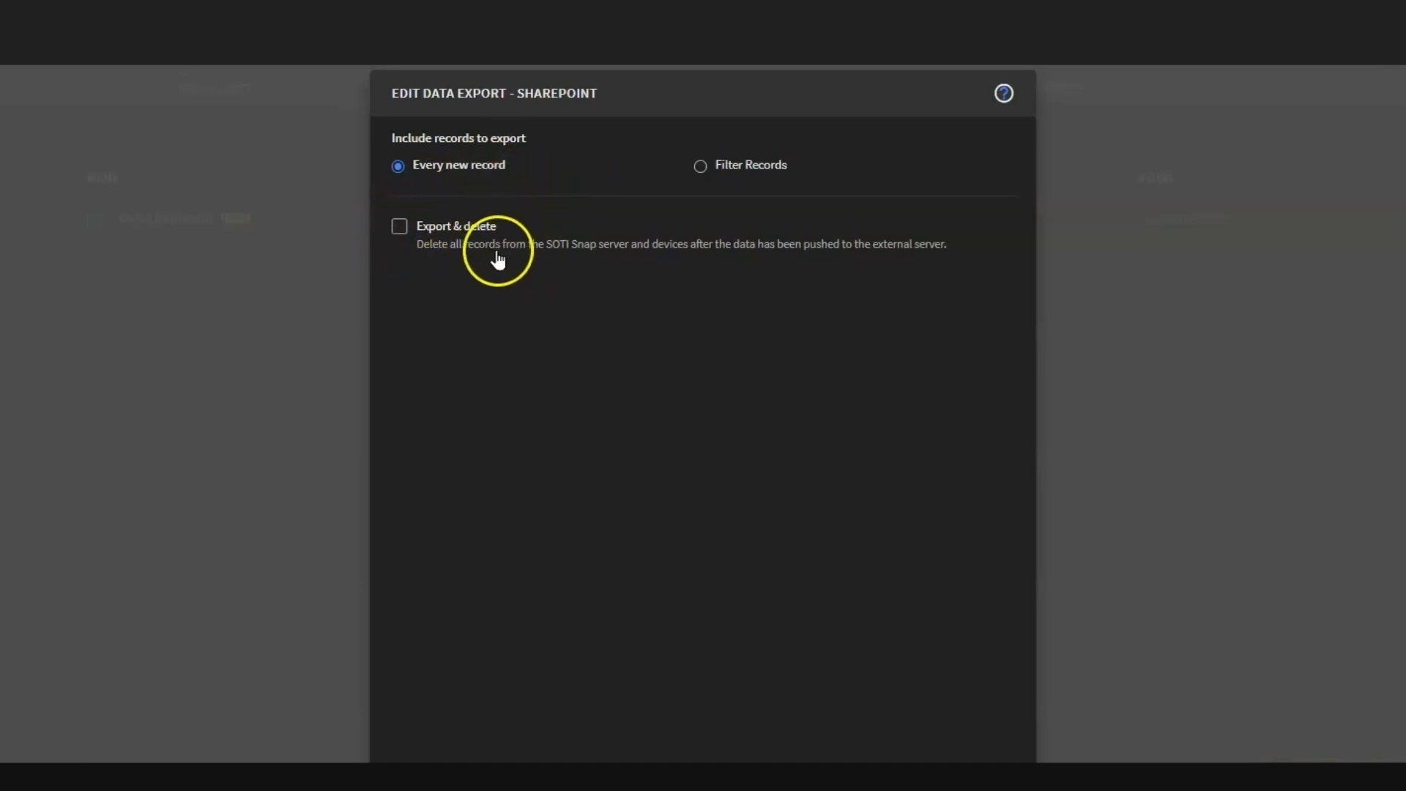
Step: Leave Export & delete off, review the data export summary, and finish the export rule
left_click(399, 225)
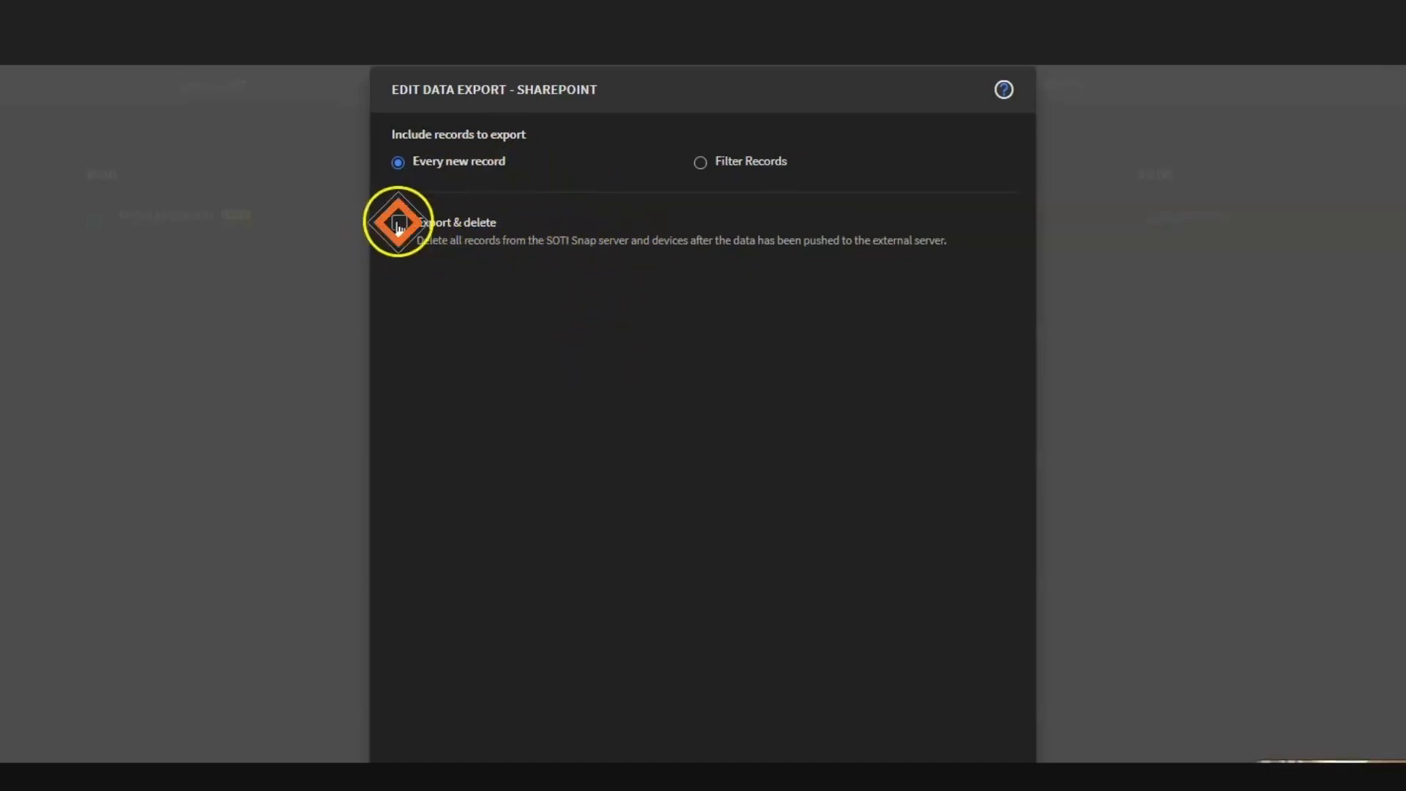
left_click(400, 225)
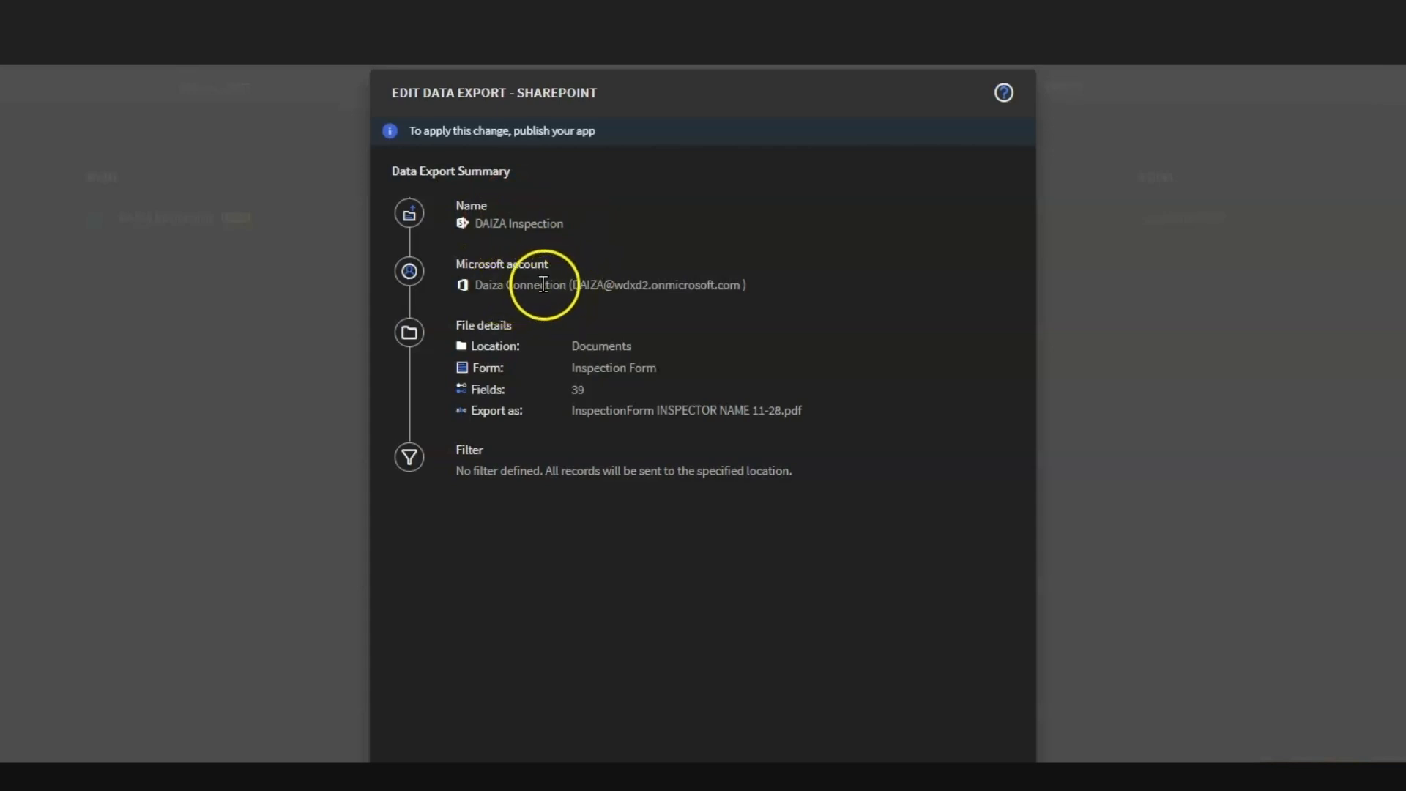
left_click_drag(591, 410, 808, 408)
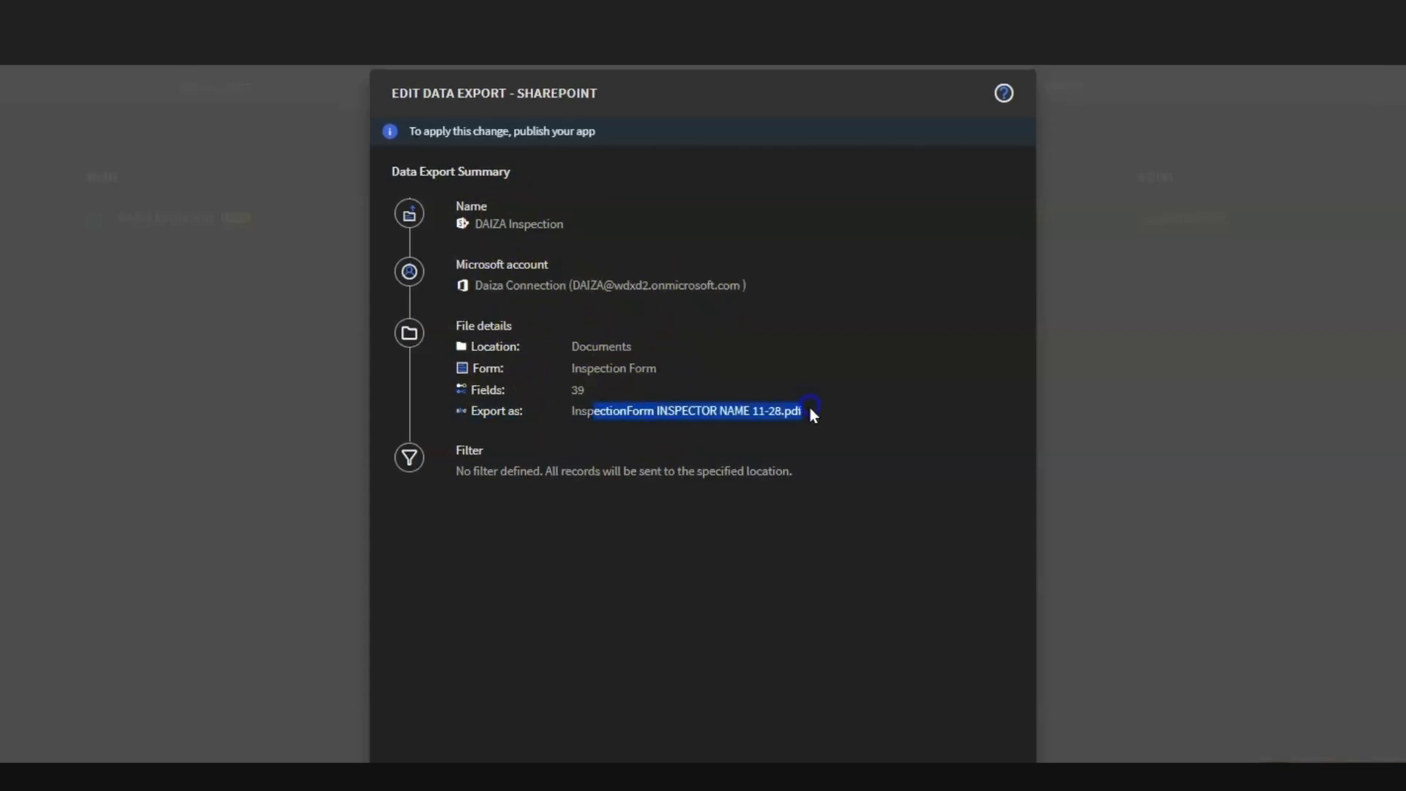
left_click(700, 410)
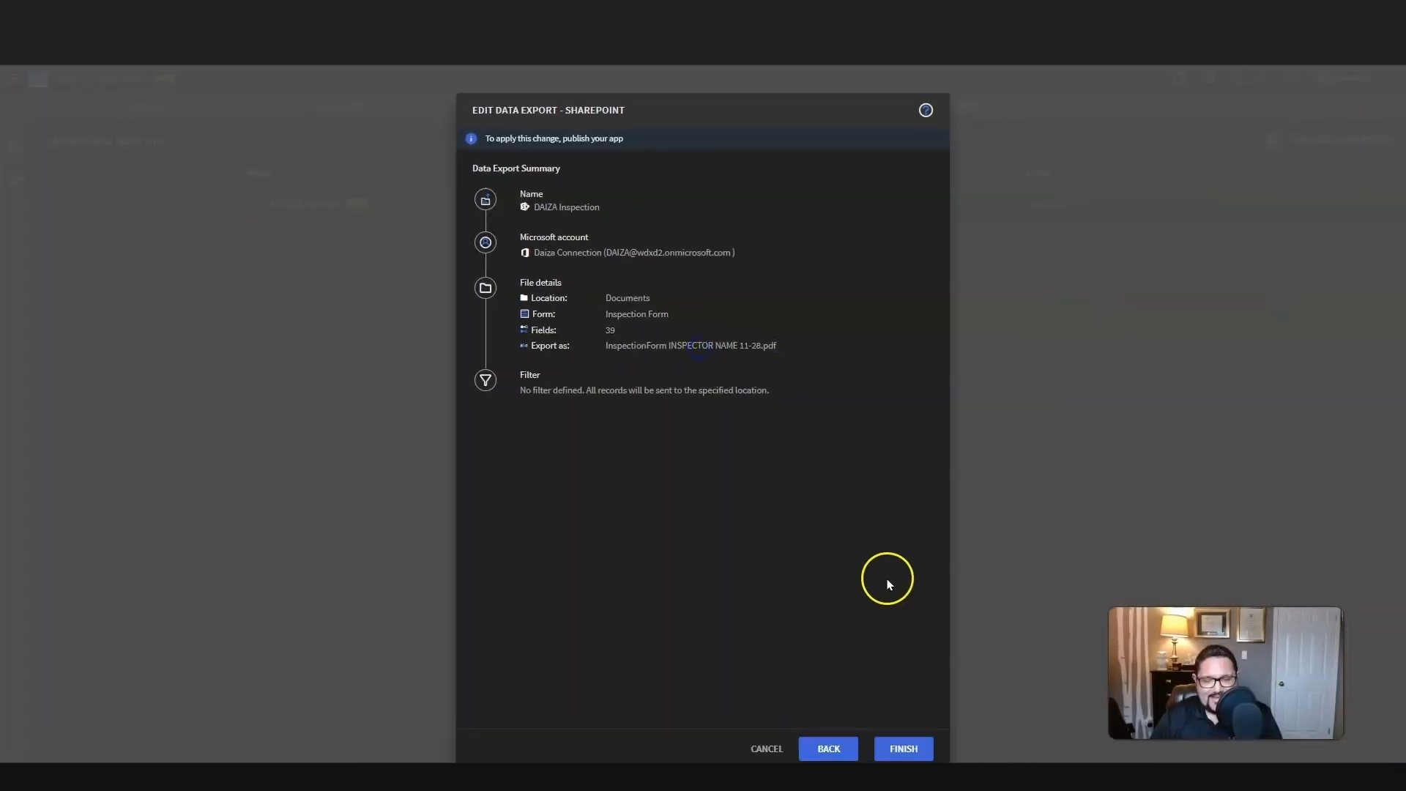
left_click(910, 748)
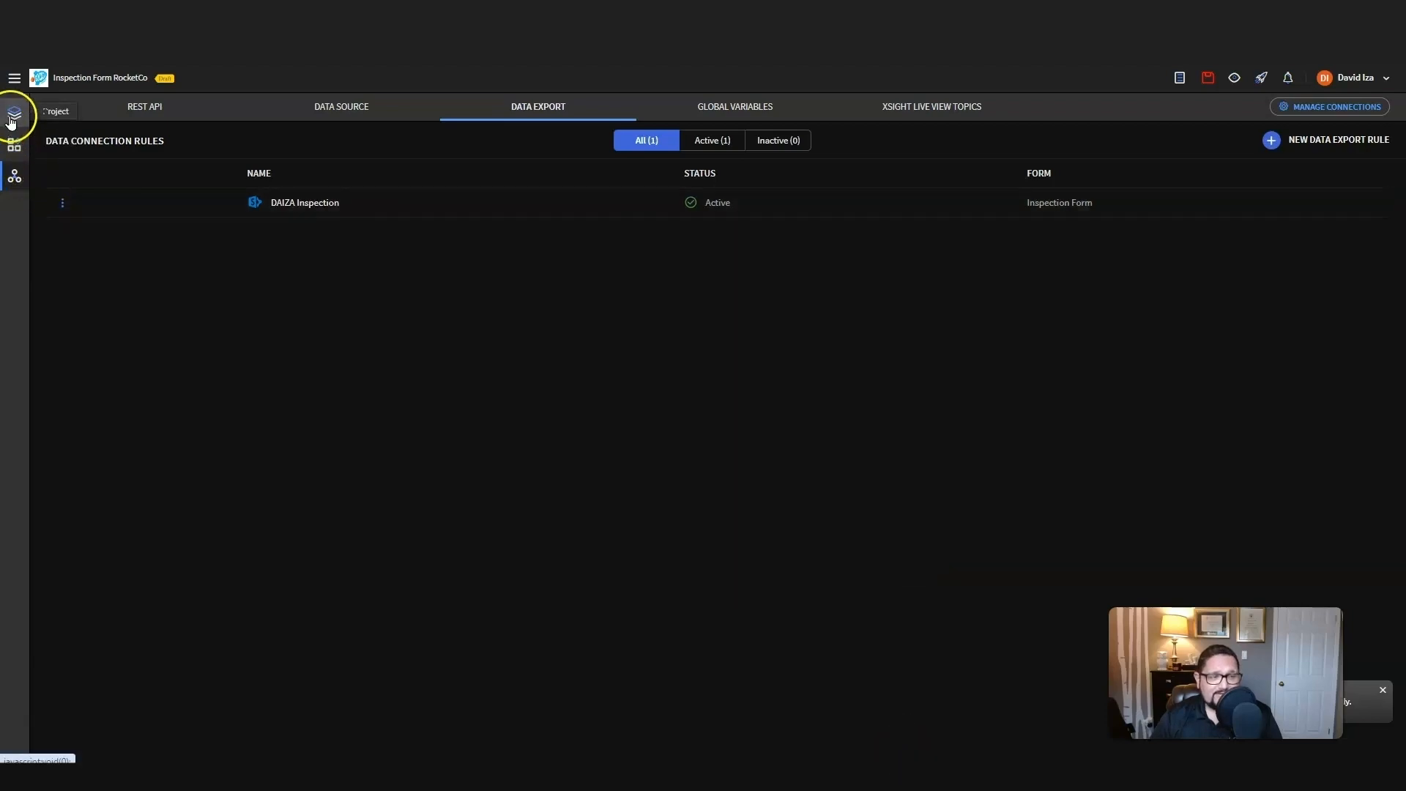
Step: Return to the project's pages and save the app
left_click(11, 115)
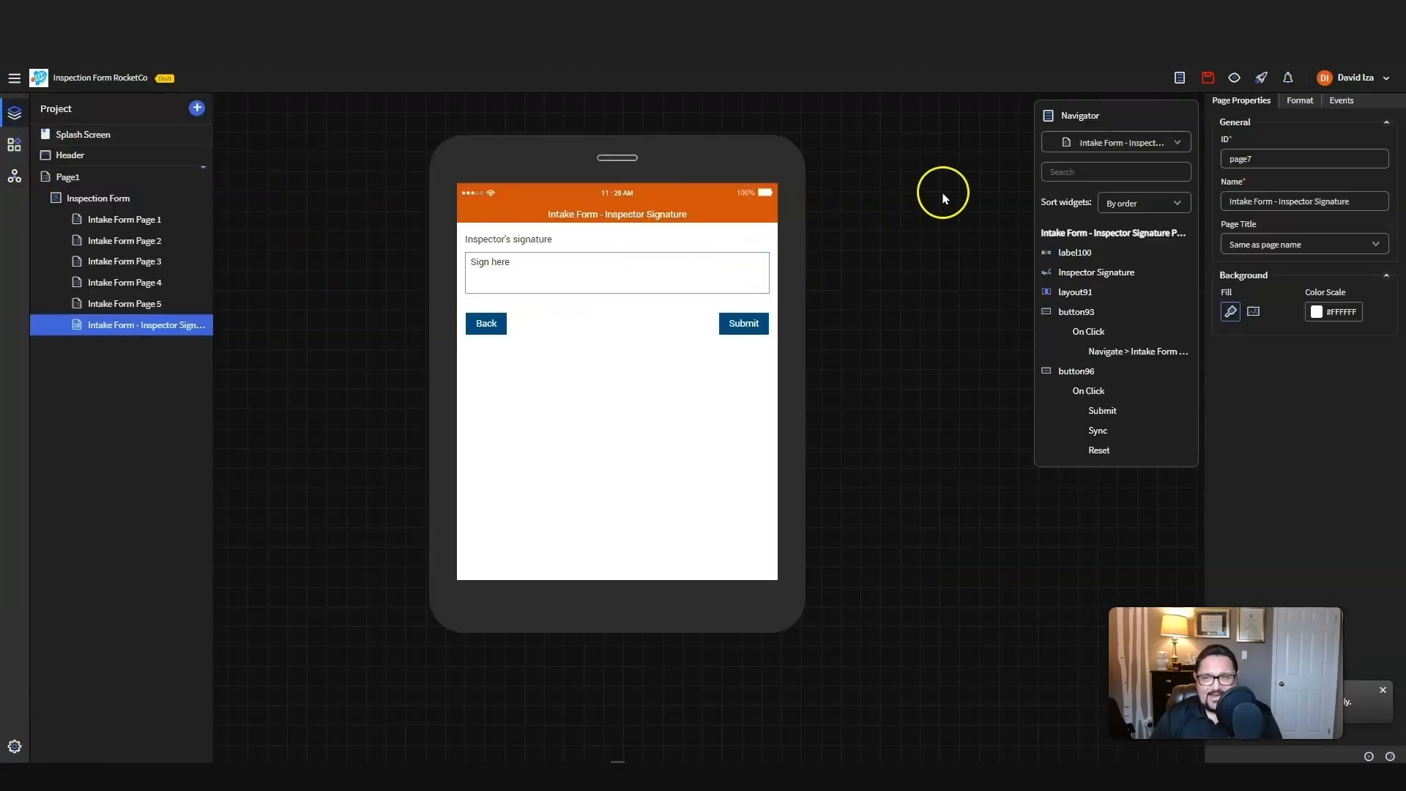
left_click(1208, 78)
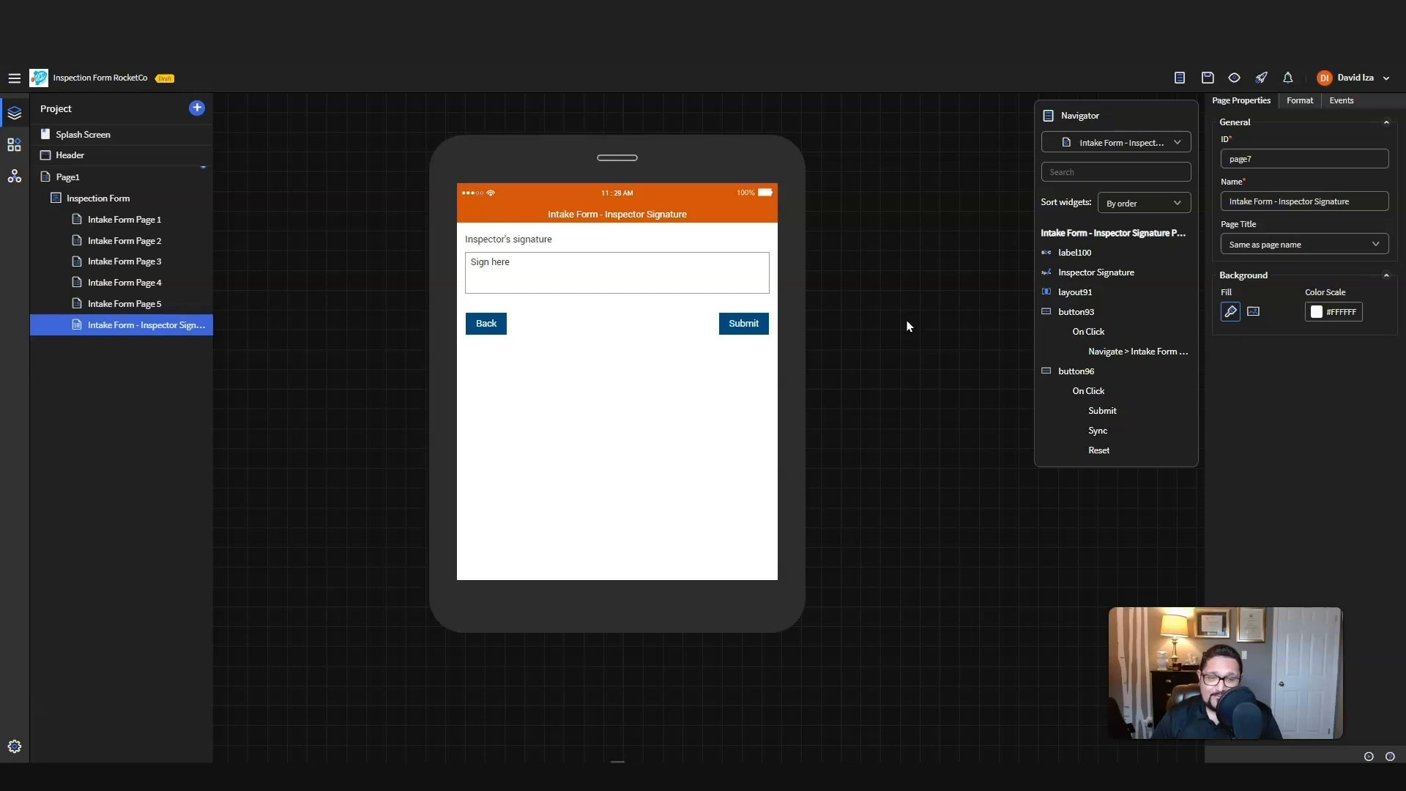
left_click(913, 321)
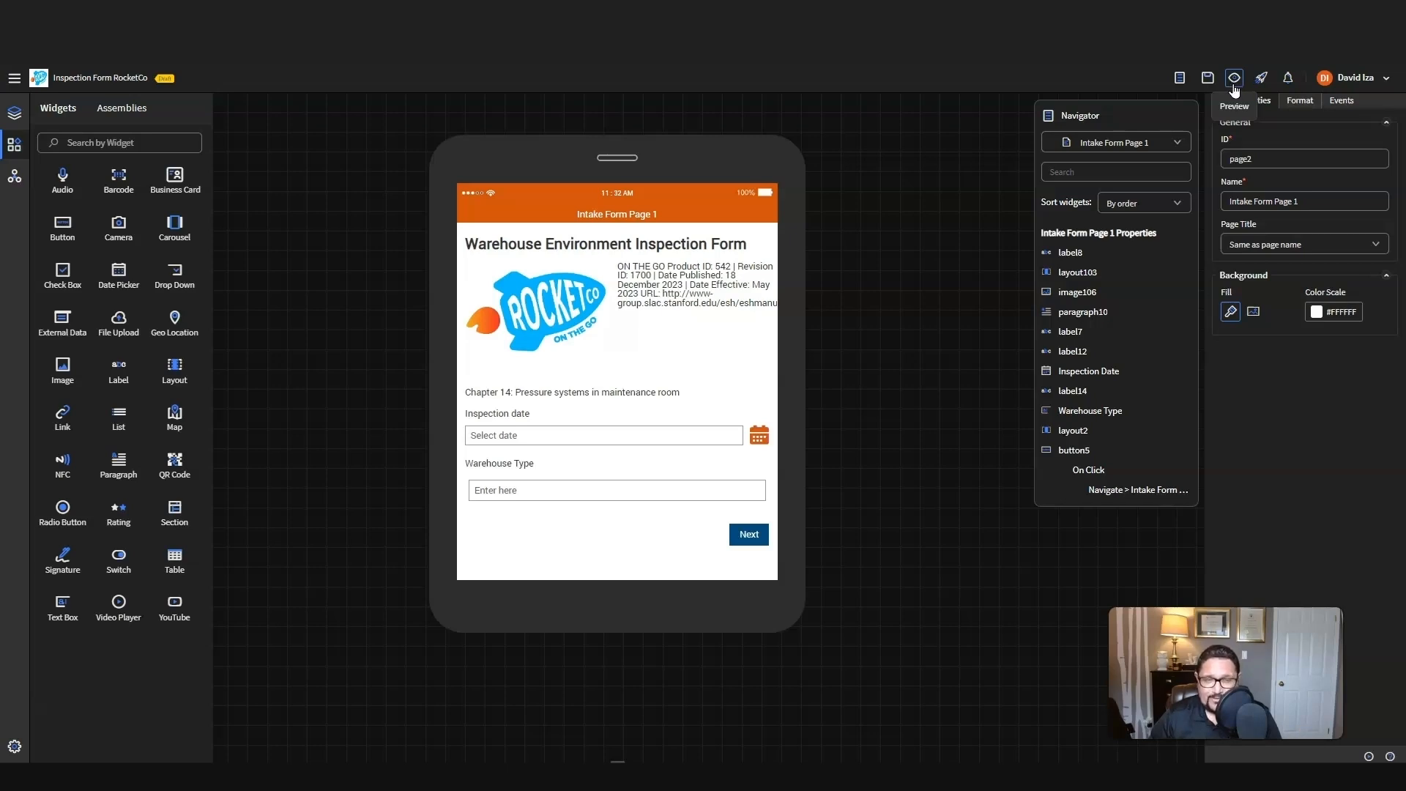
Step: Open the app's preview options and use a skin template with Samsung as the manufacturer
left_click(1233, 79)
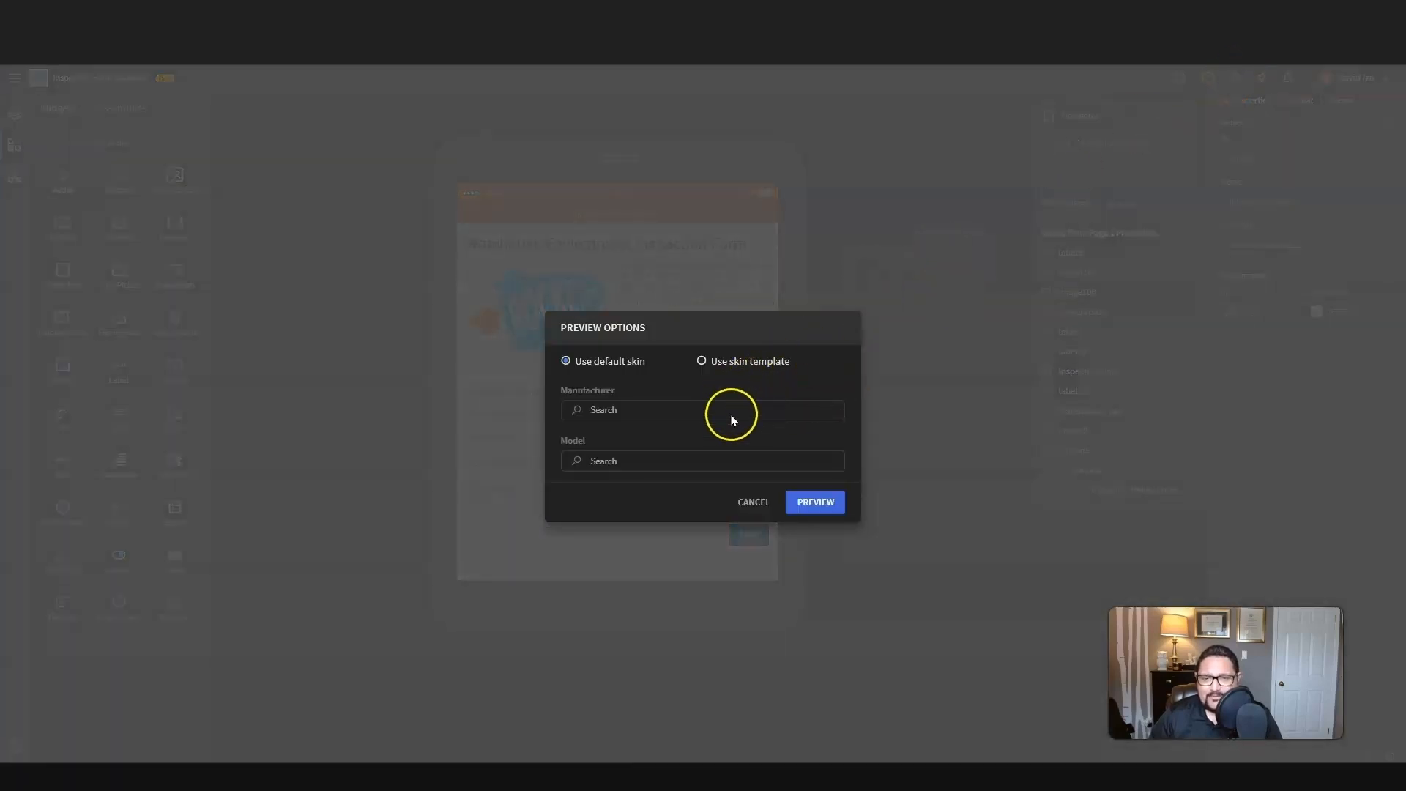
left_click(643, 412)
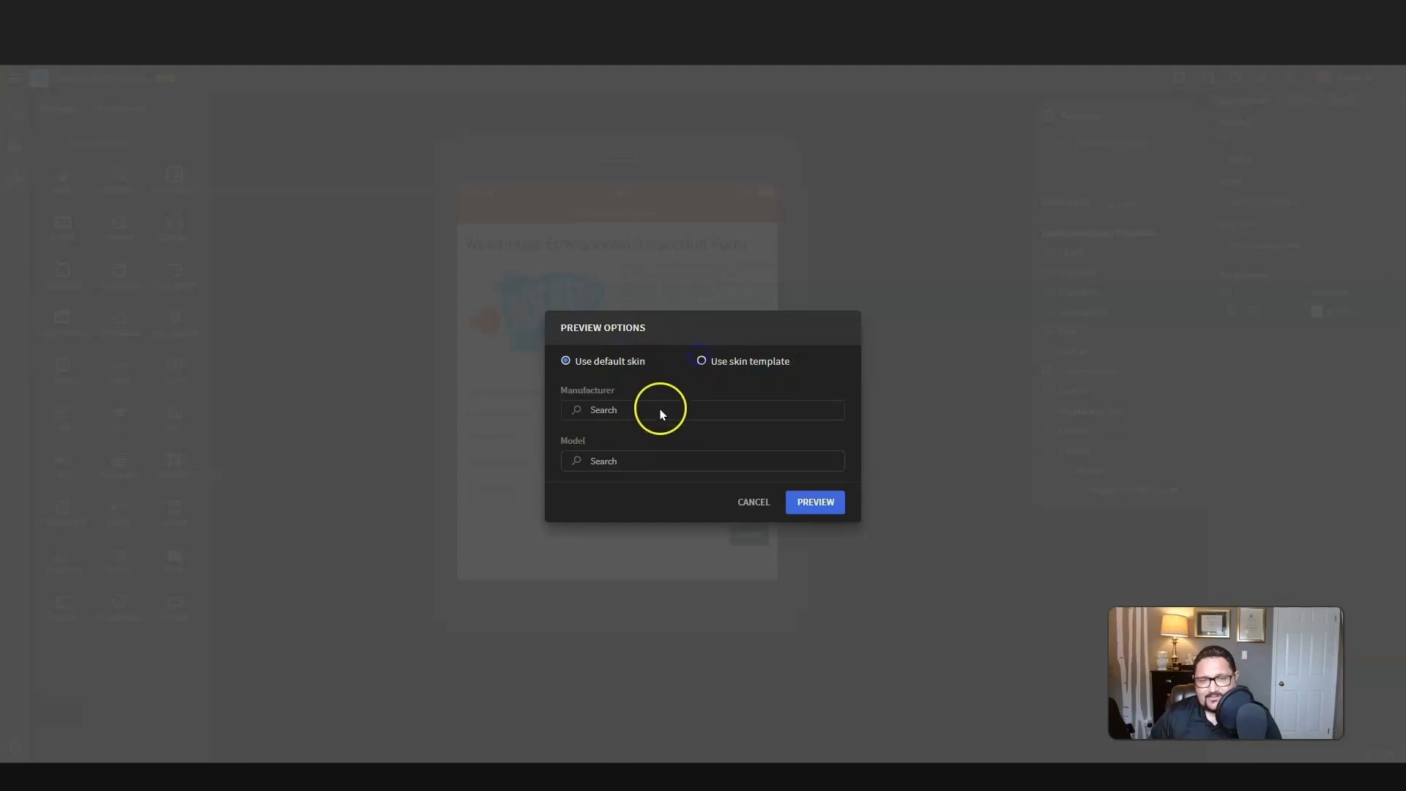
left_click(701, 361)
left_click(638, 412)
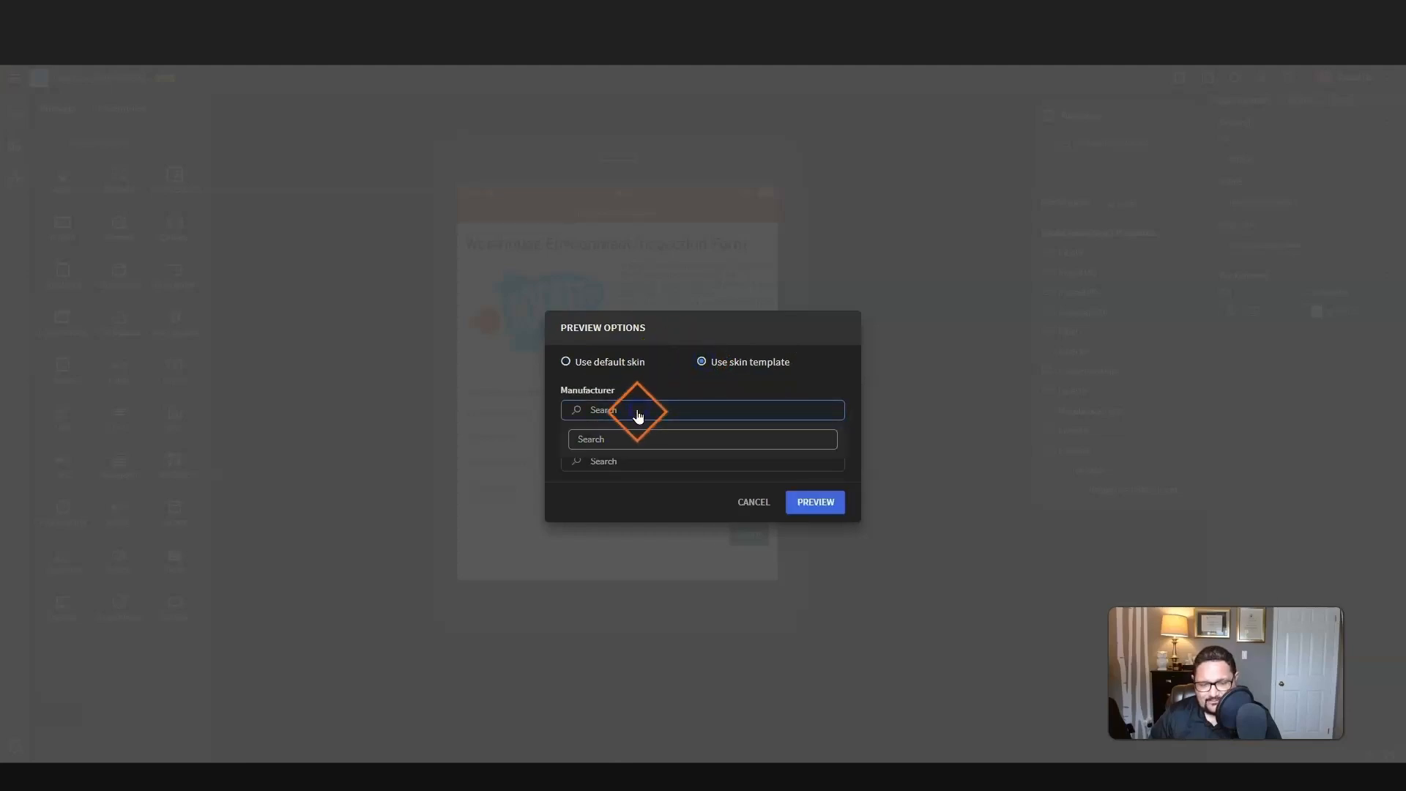
left_click(646, 438)
type("Sams")
left_click(628, 475)
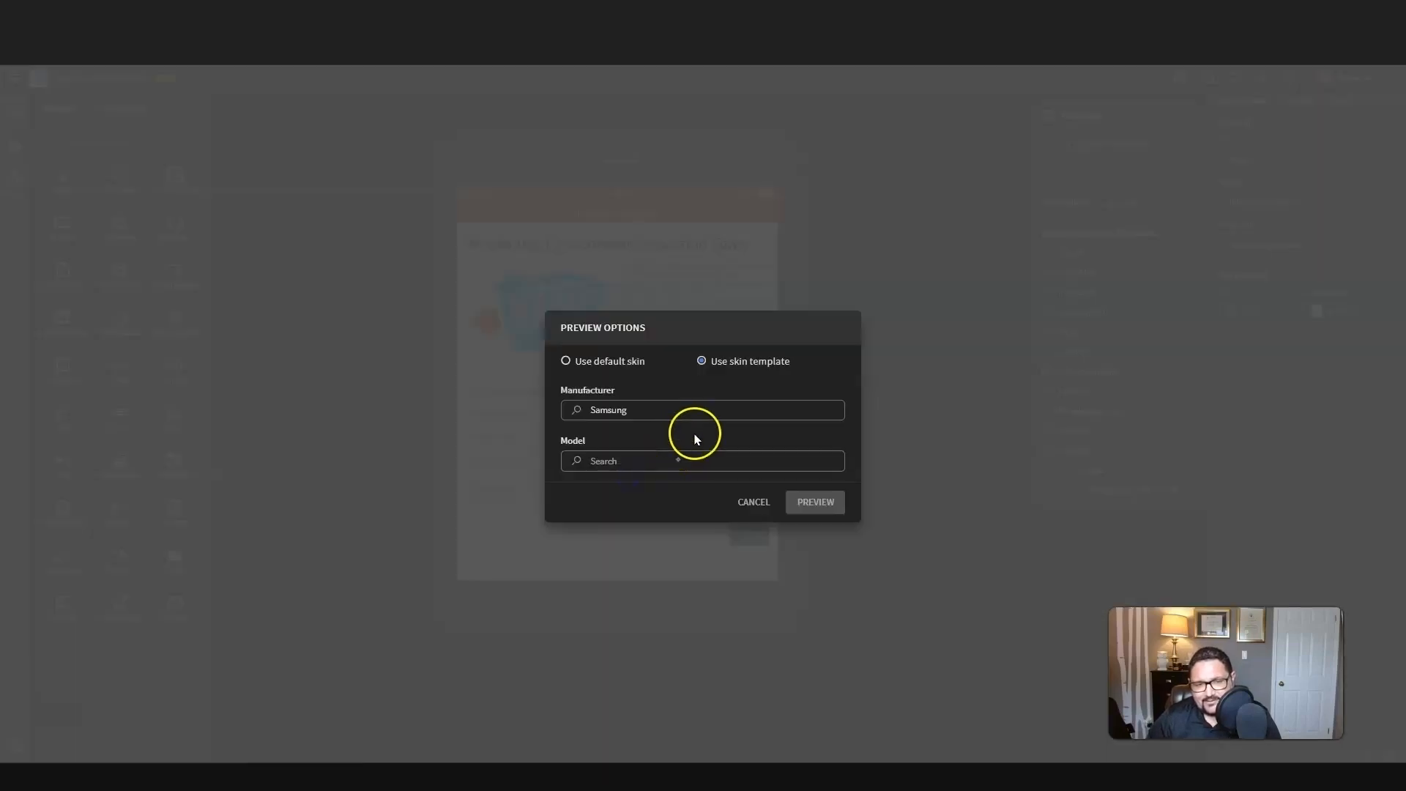
Step: Choose the Galaxy Tab E 9.6 (Black) model and launch the preview
left_click(678, 461)
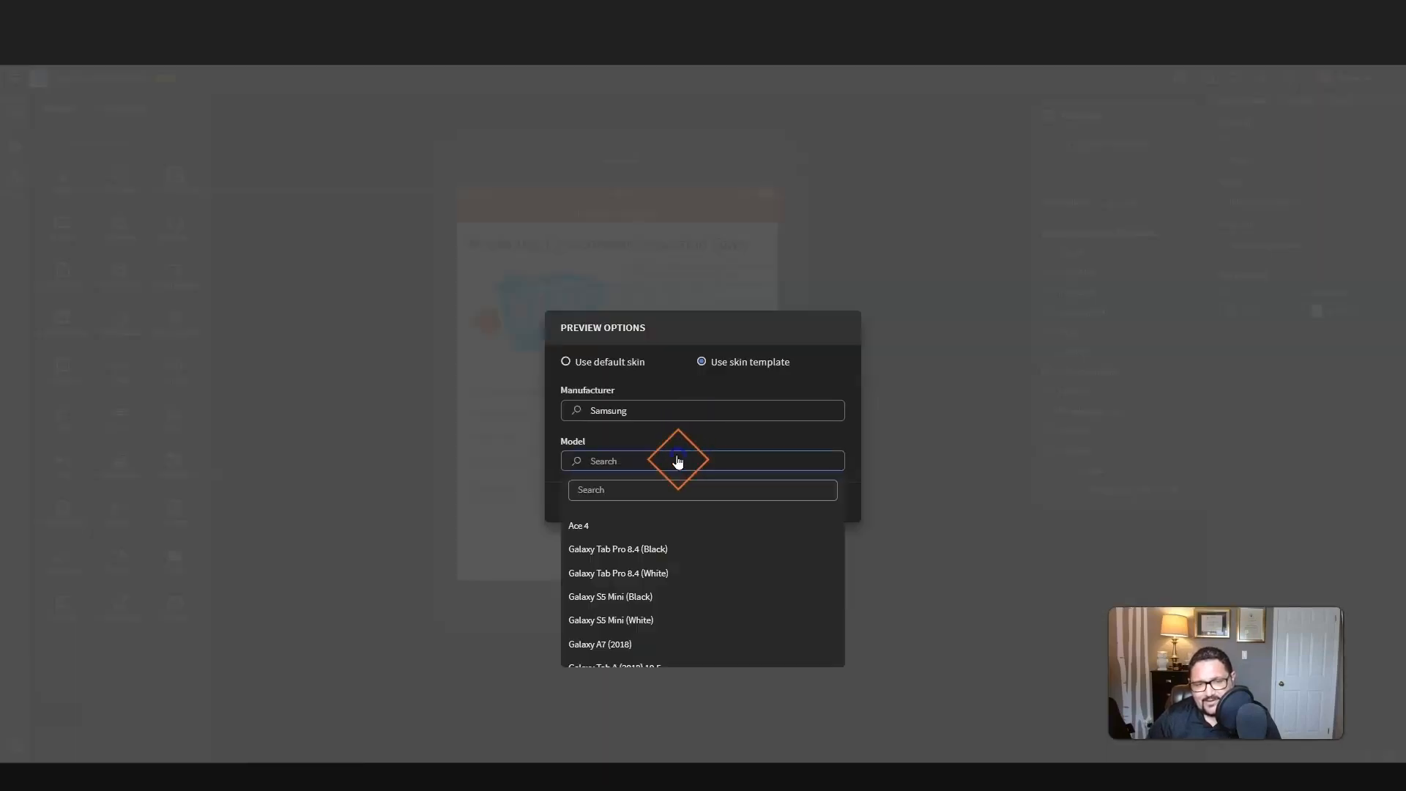
scroll(696, 534, "down", 3)
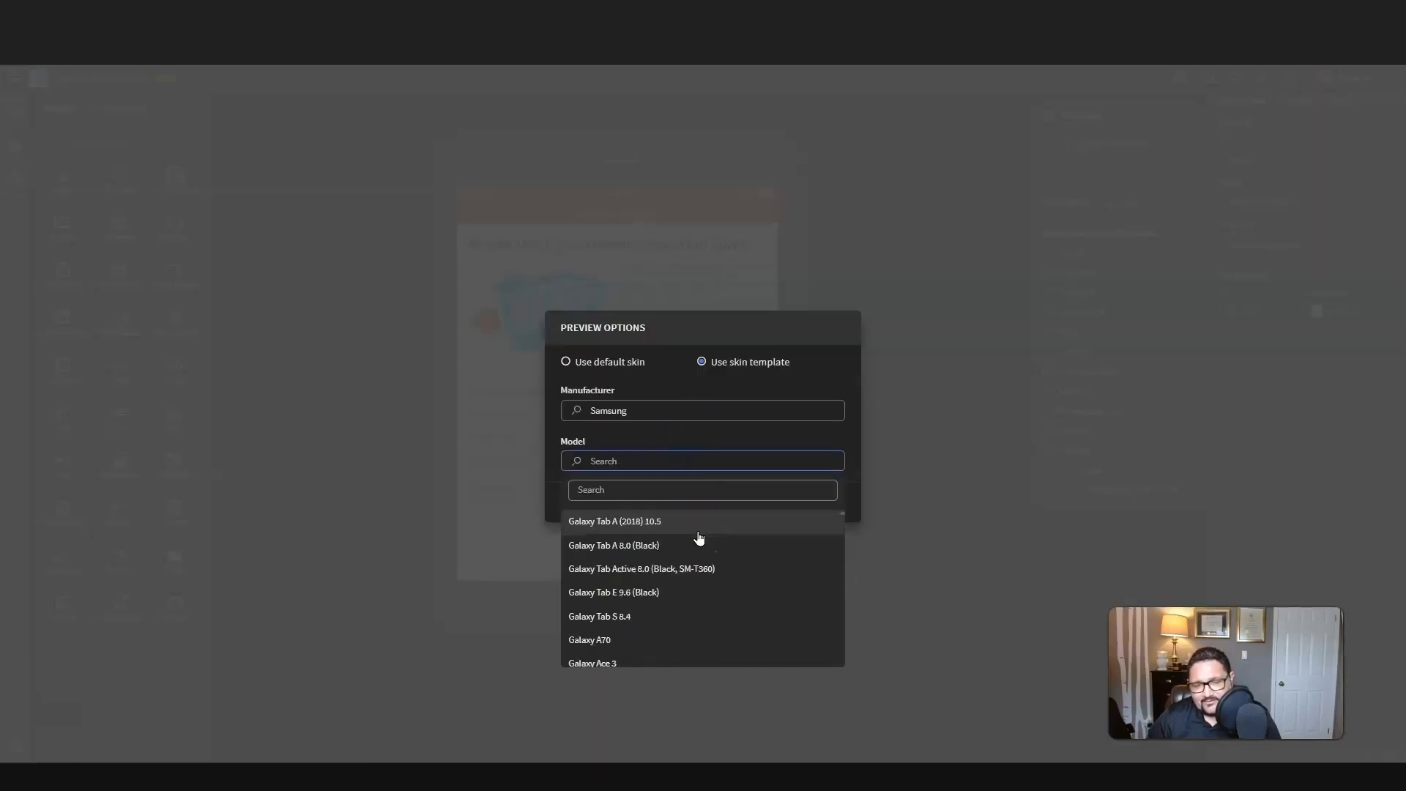
scroll(699, 538, "down", 1)
left_click(697, 519)
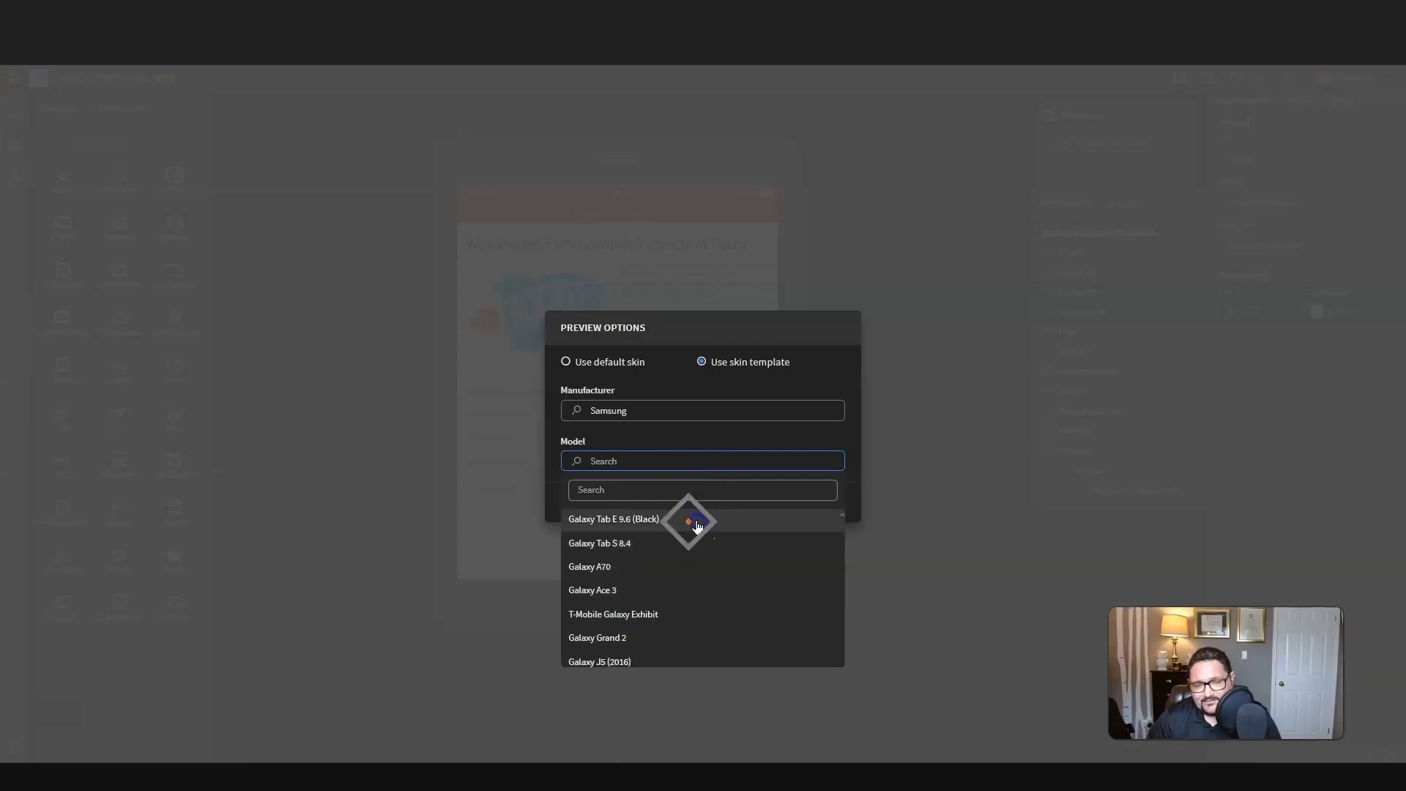
left_click(810, 496)
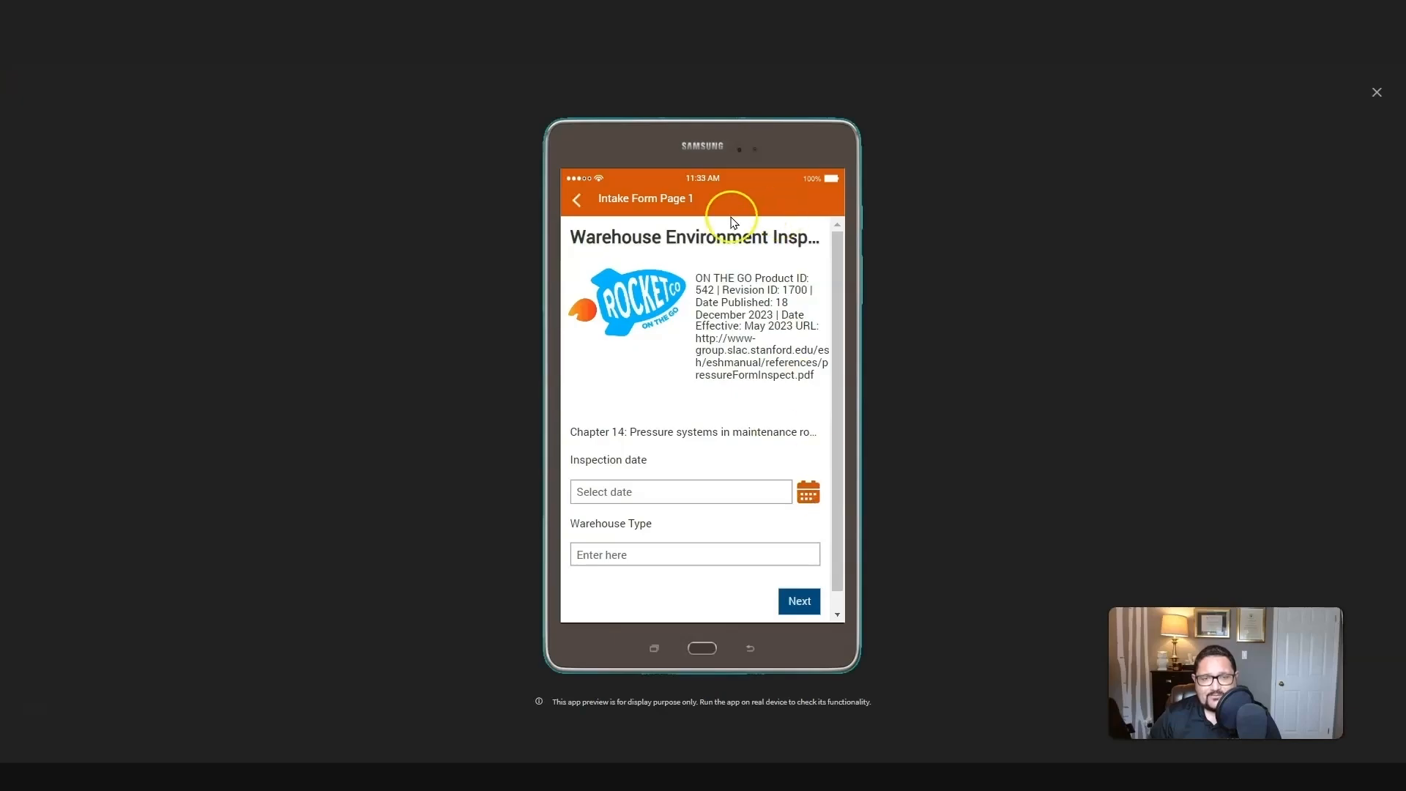
Step: Fill in form page 1 with inspection date May 3 2024 and warehouse type Standard, and continue to page 2
left_click_drag(837, 240, 830, 280)
left_click(795, 470)
left_click(755, 305)
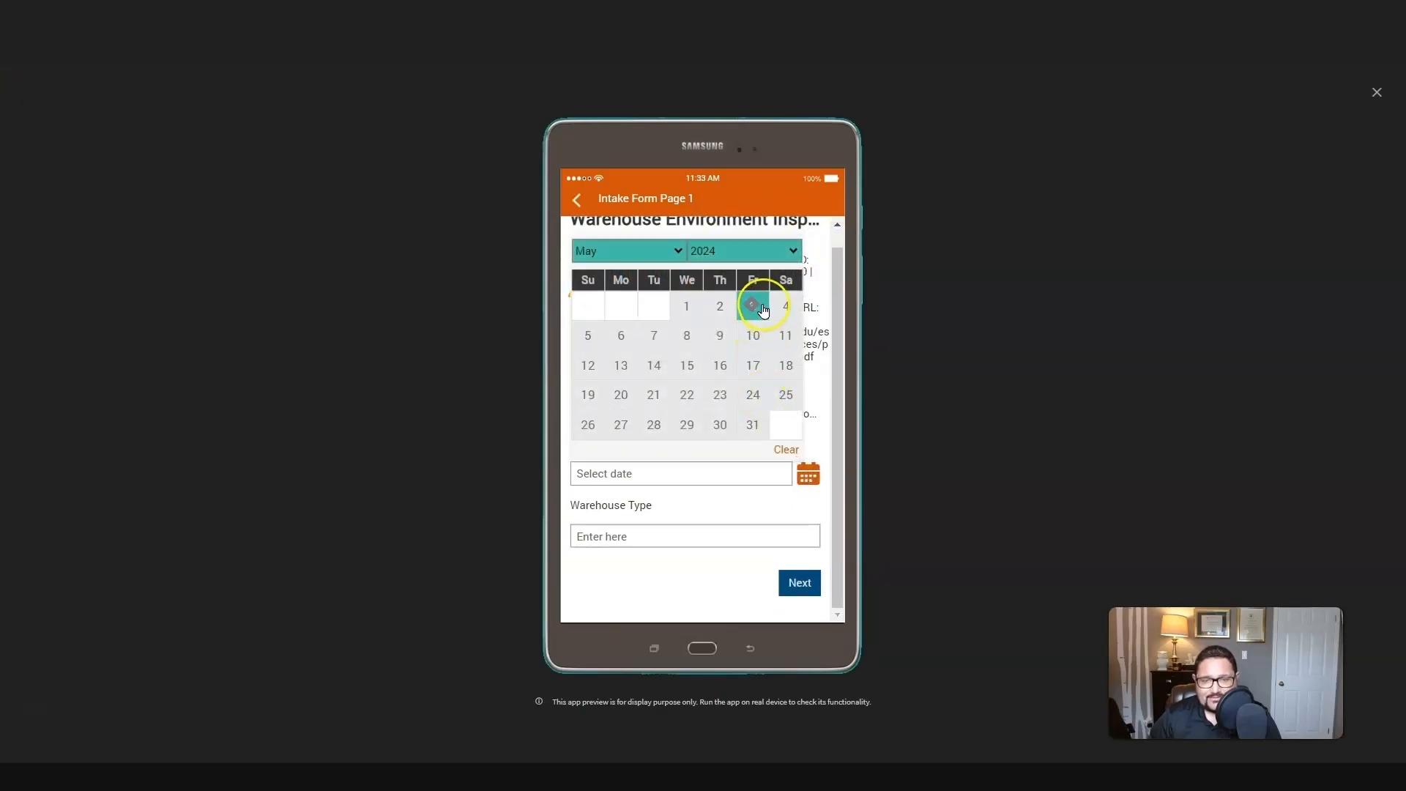
left_click(702, 537)
left_click(696, 571)
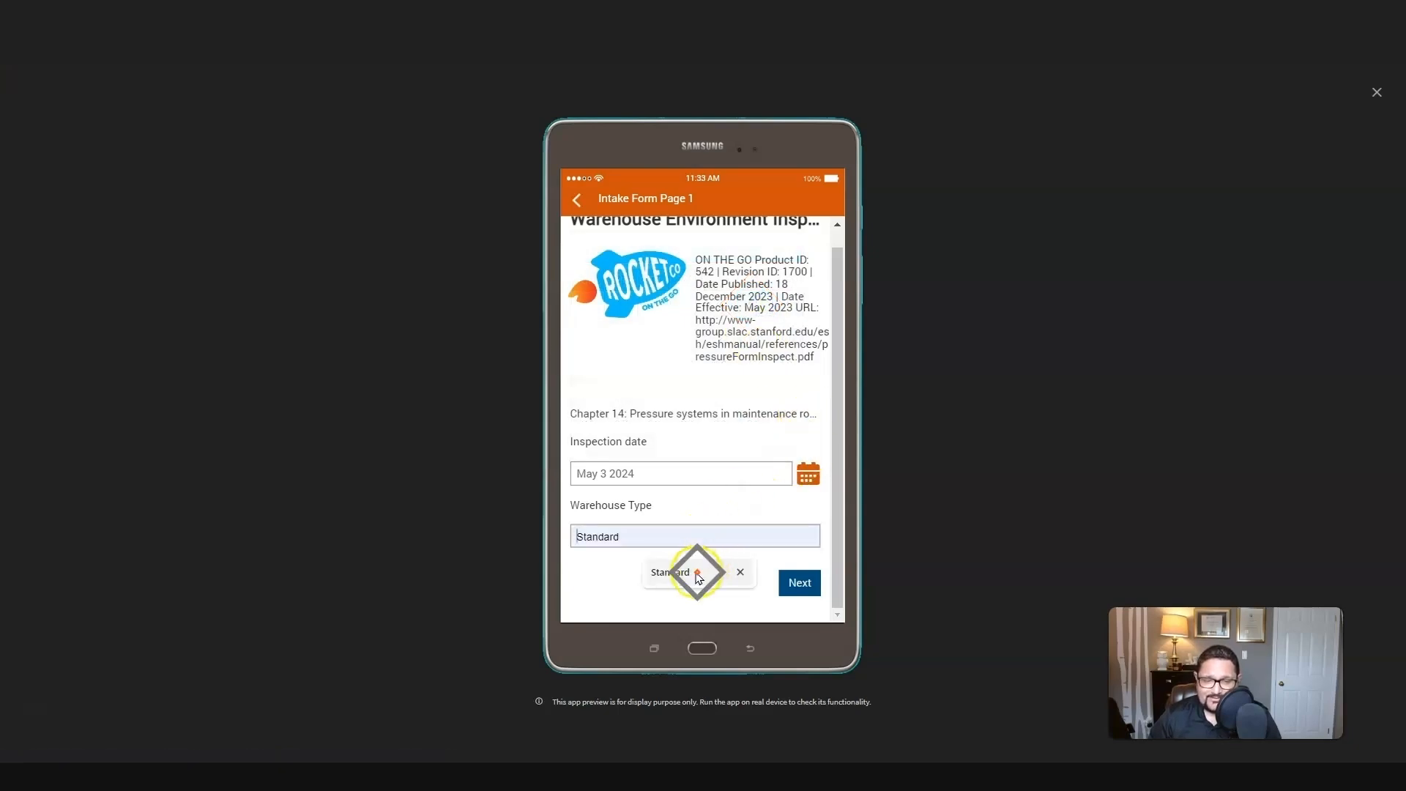
left_click(801, 584)
Step: Enter Loading as inspection type, Completed as status, 23 as building and 542 as room
left_click(655, 264)
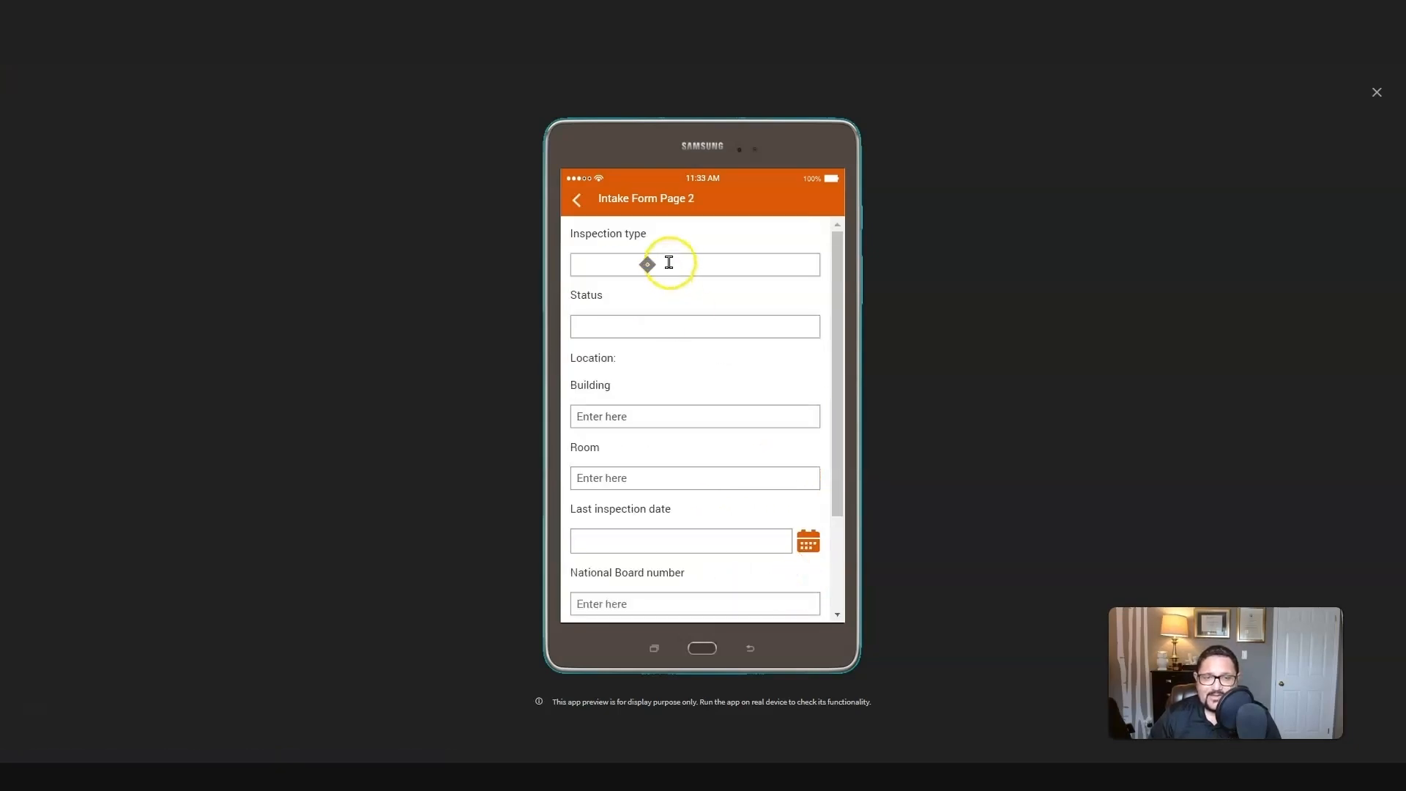
left_click(674, 301)
left_click(659, 327)
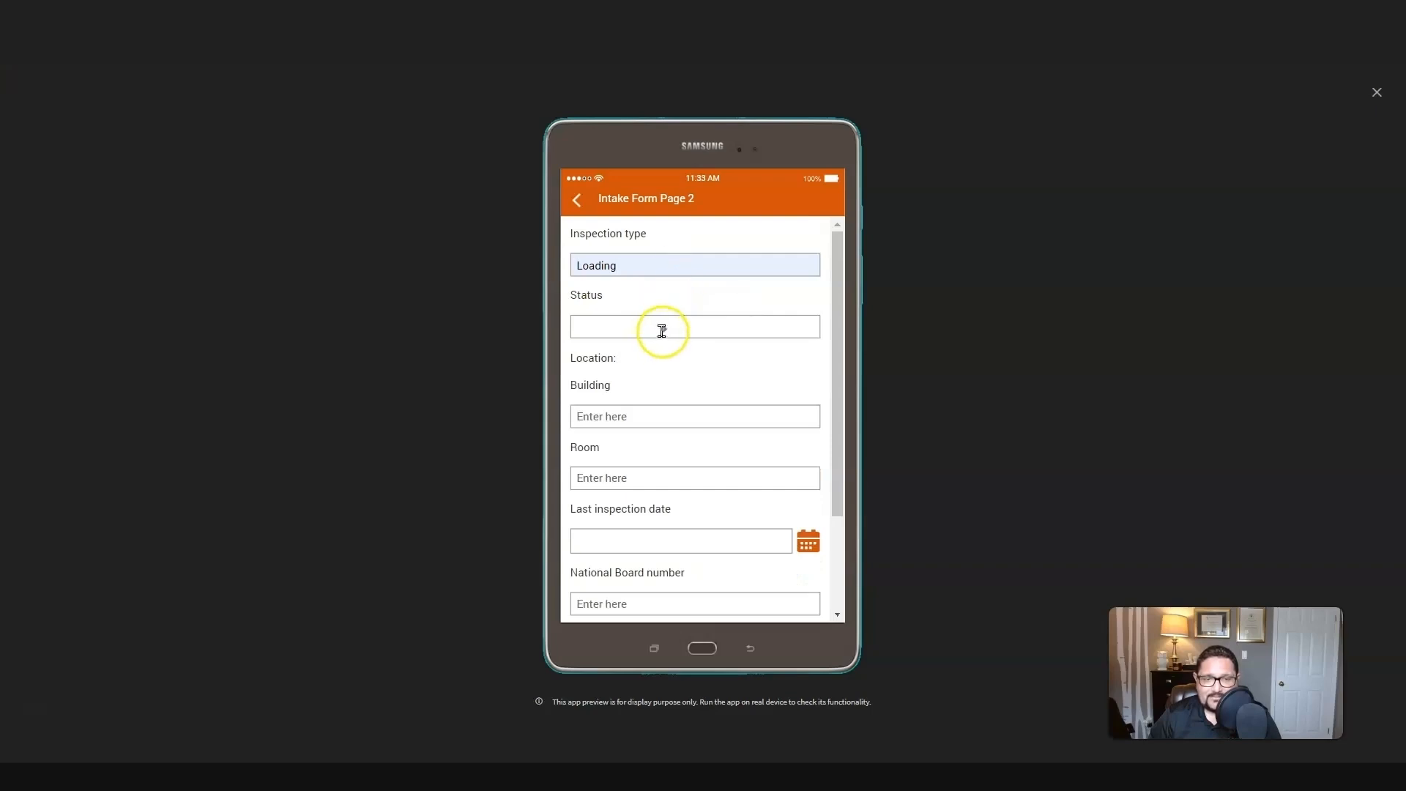
left_click(667, 362)
left_click(628, 409)
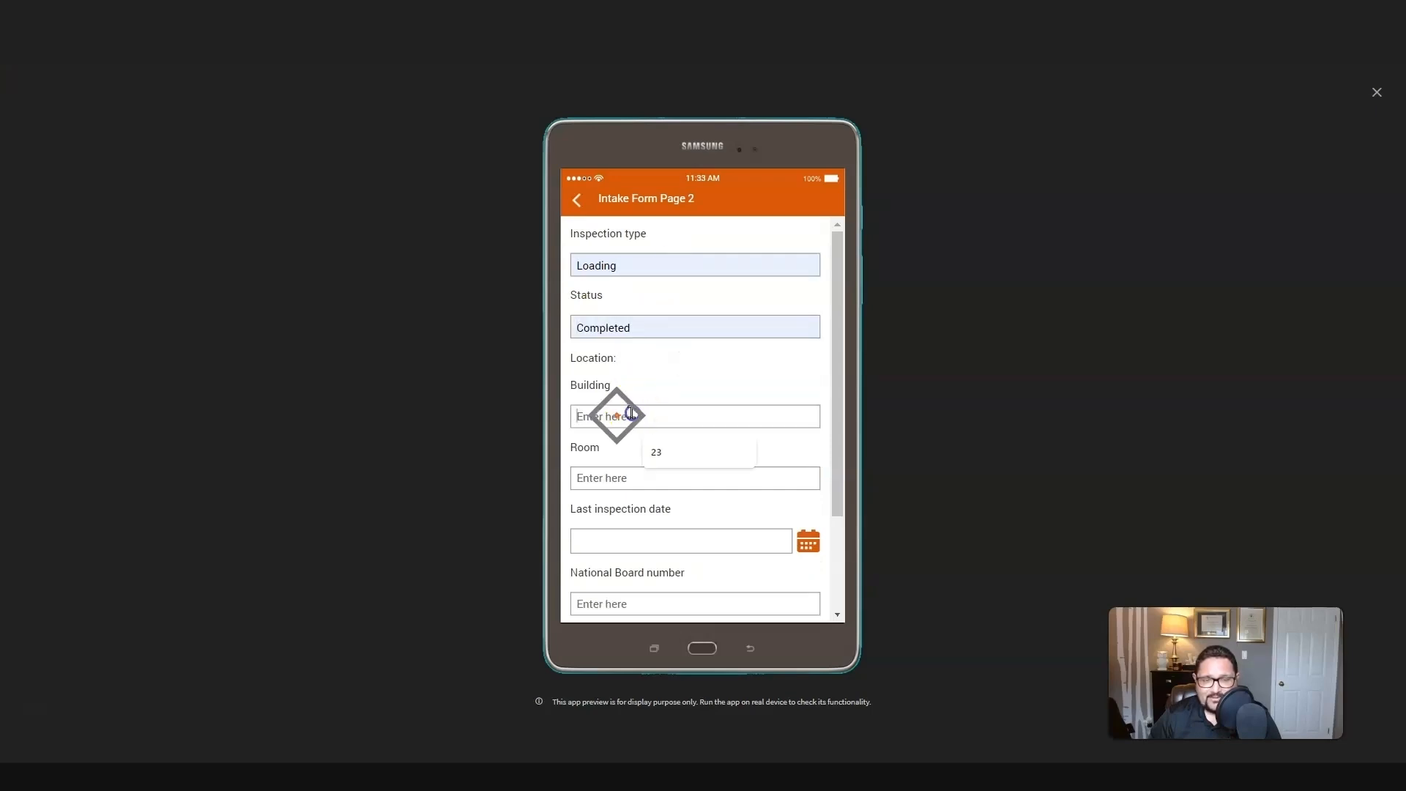
left_click(654, 449)
left_click(640, 480)
left_click(665, 513)
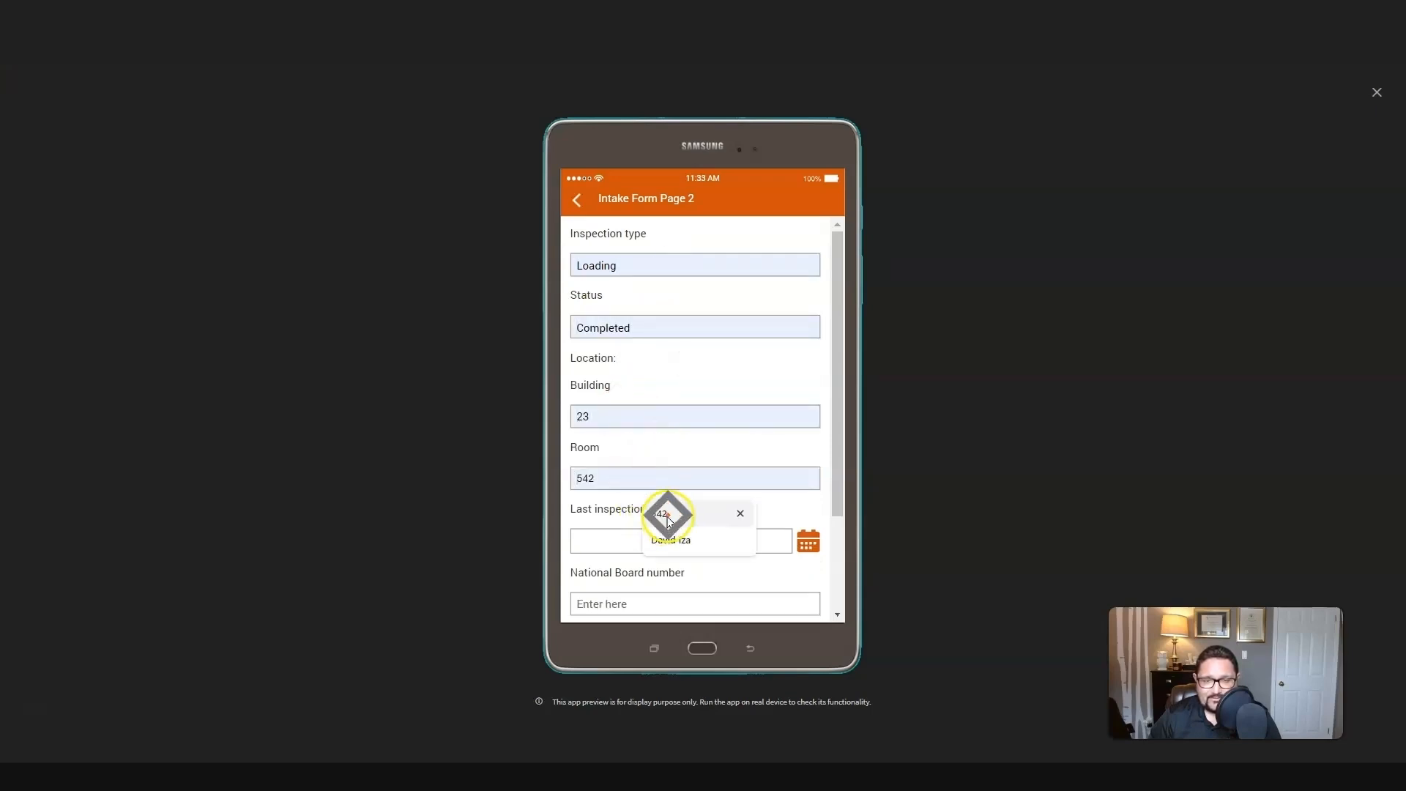
Step: Set the last inspection date to Jan 10 2024
left_click(808, 541)
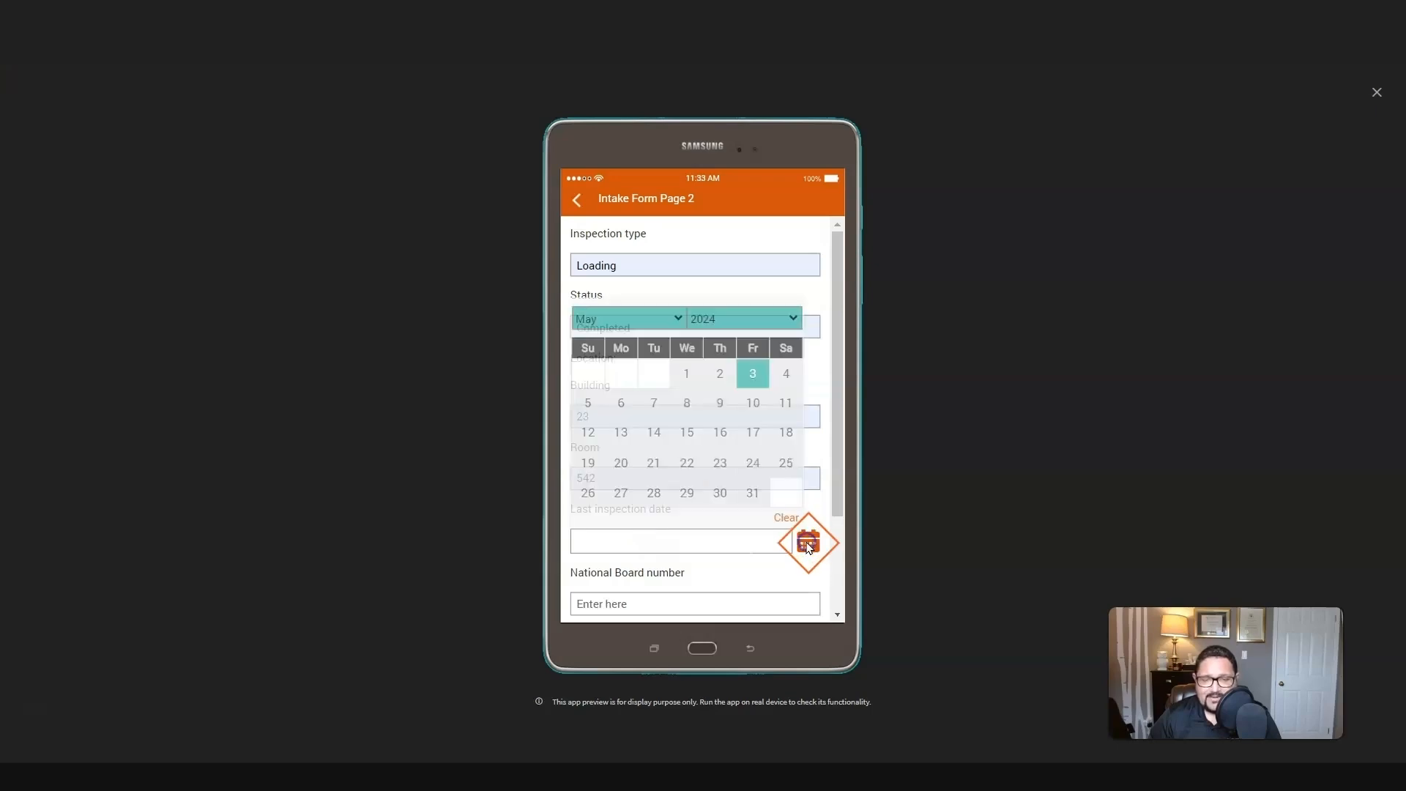
left_click(599, 318)
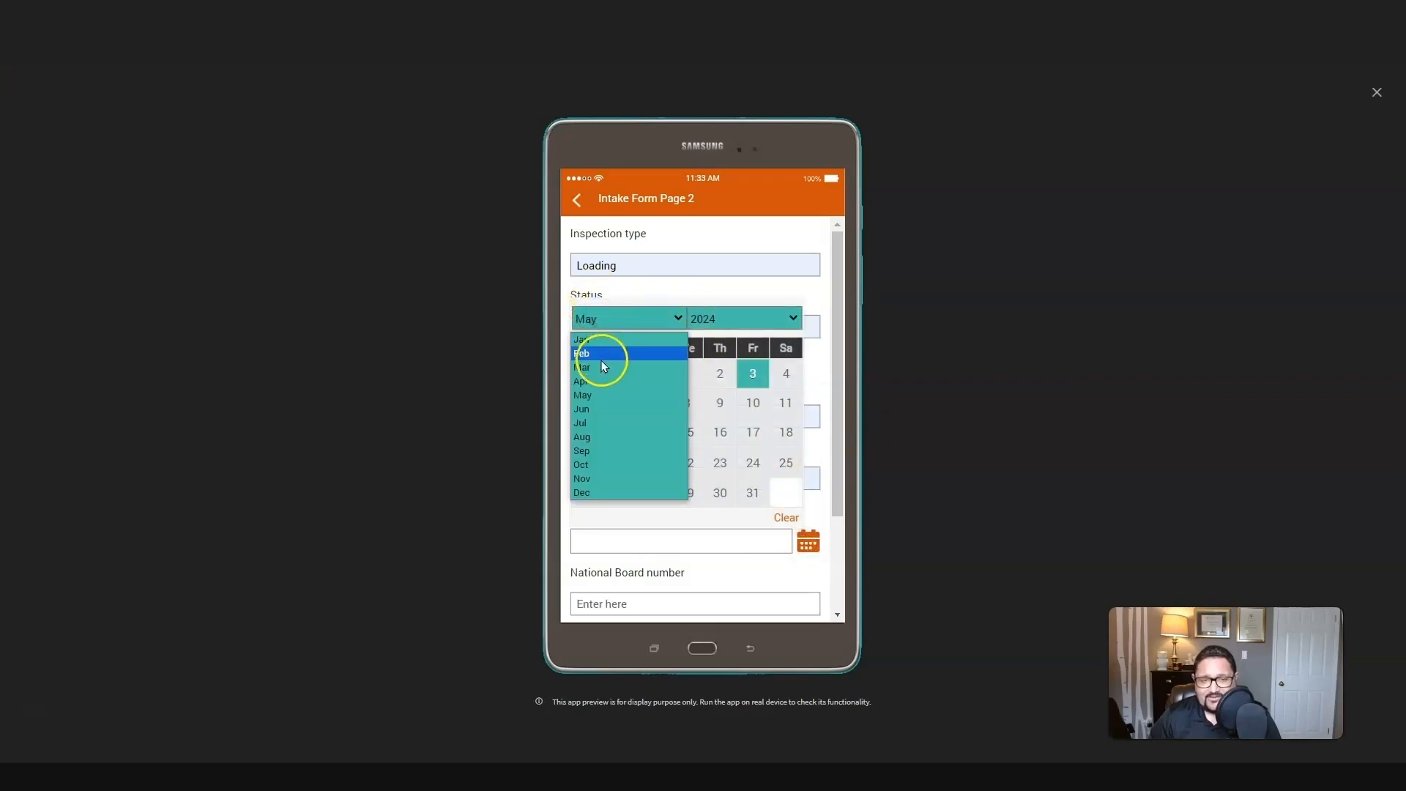
left_click(602, 340)
left_click(686, 401)
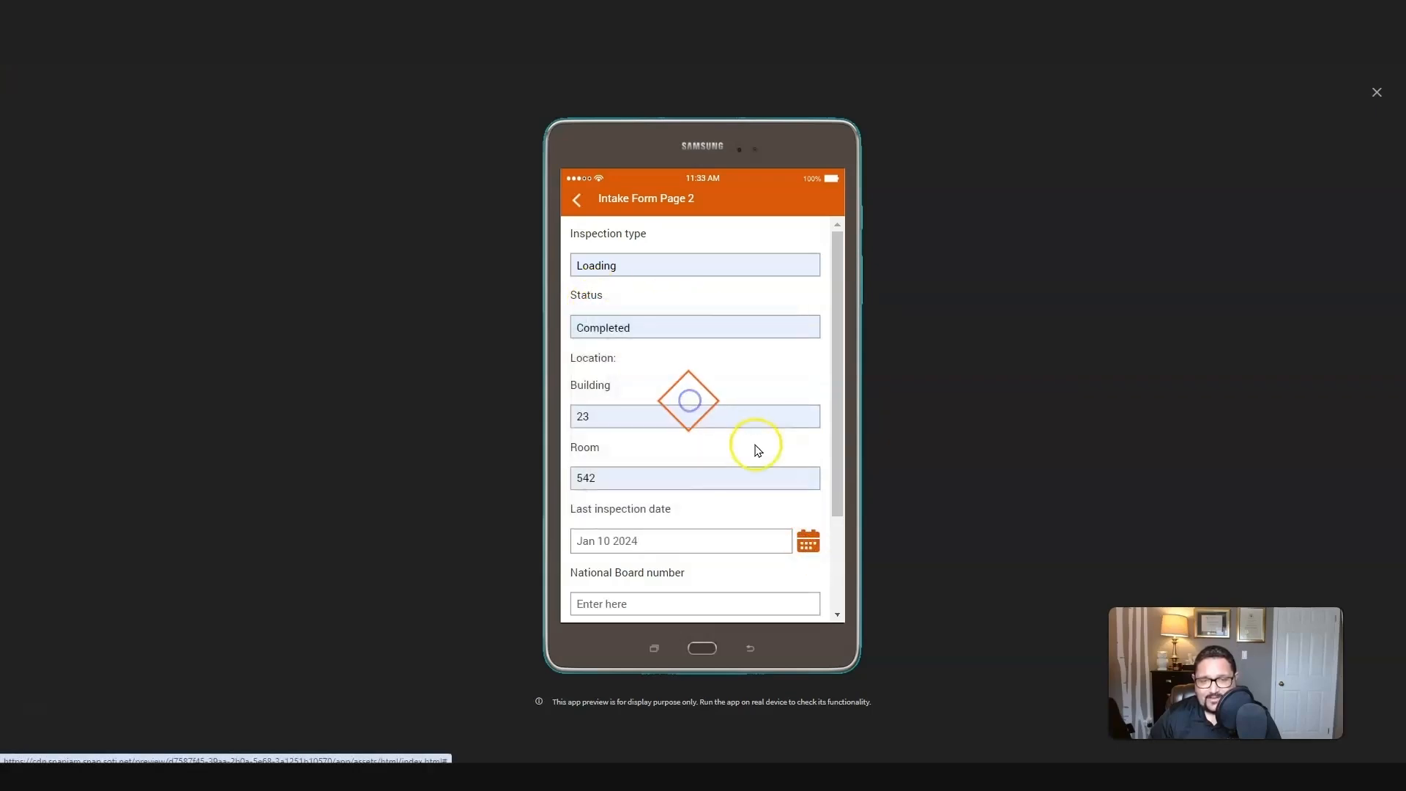
Step: Fill in the National Board number and the shift supervisor's name, and continue to page 3
scroll(750, 448, "down", 3)
left_click(669, 472)
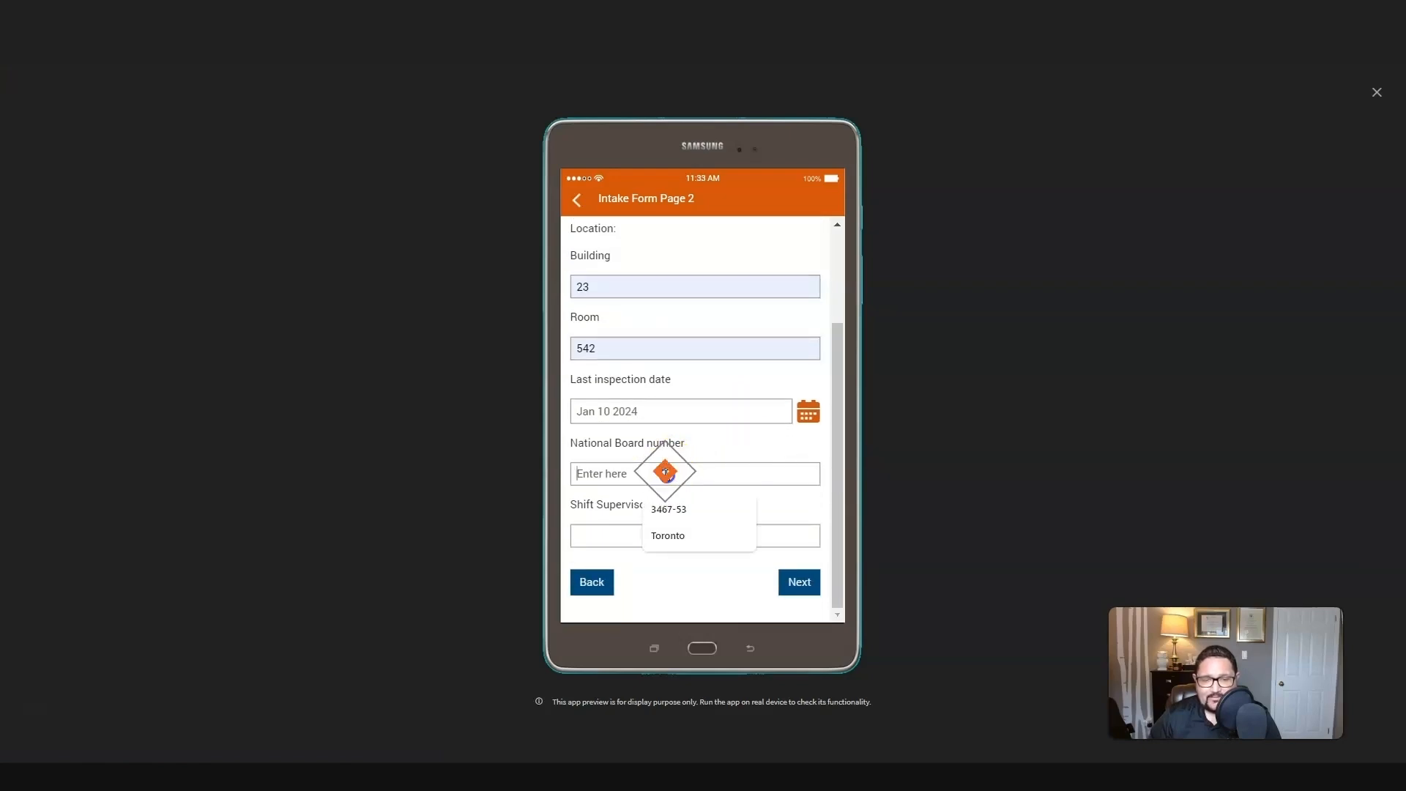
left_click(682, 510)
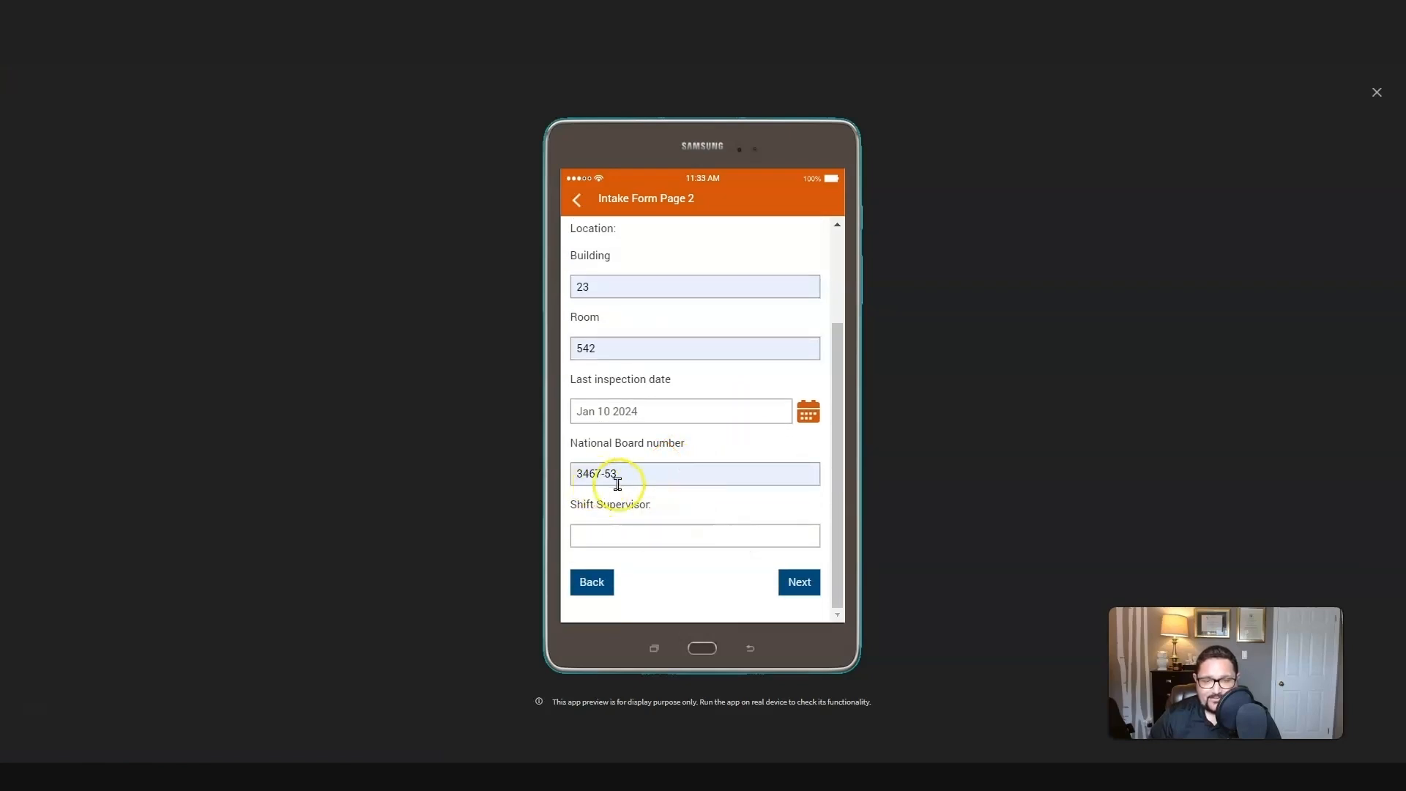
left_click(596, 535)
left_click(679, 572)
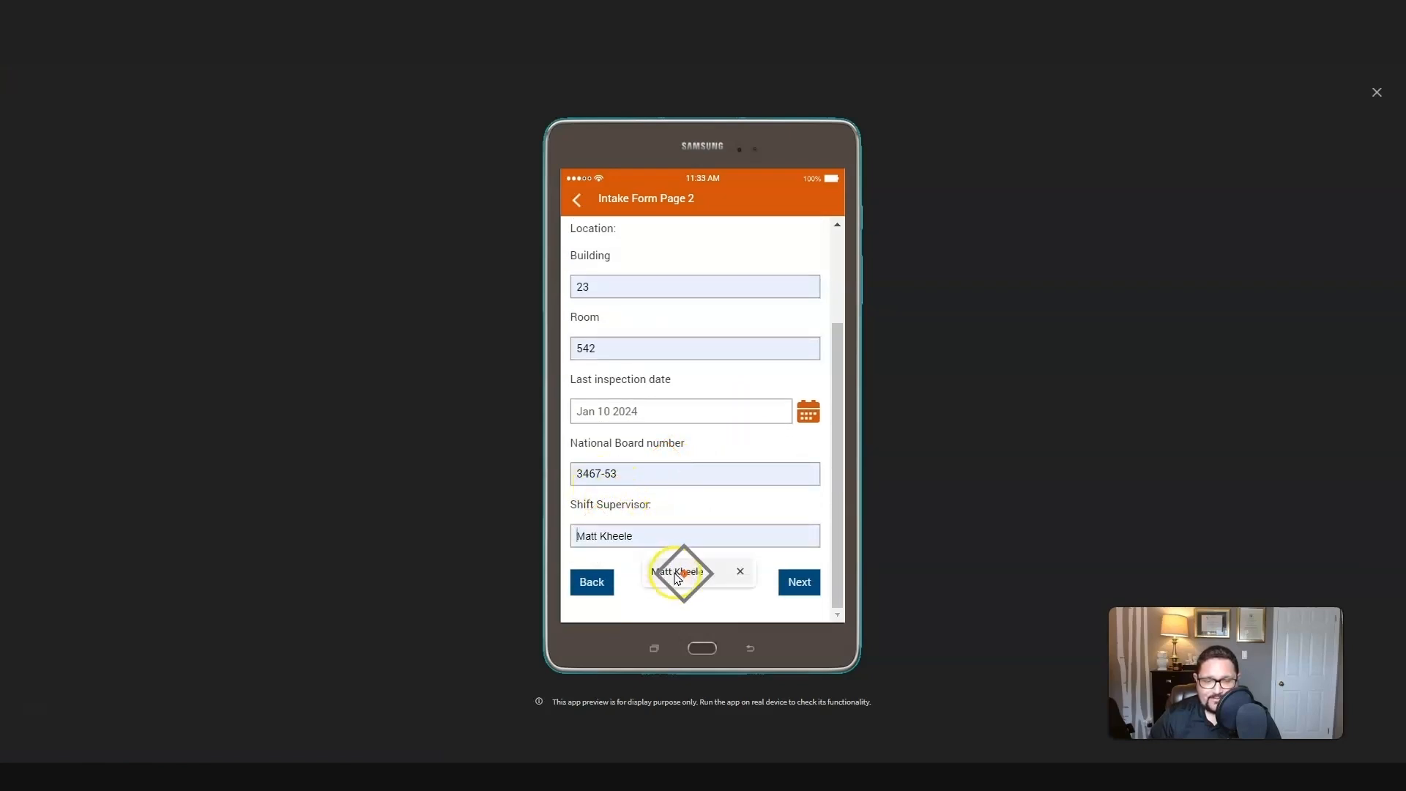
left_click(799, 583)
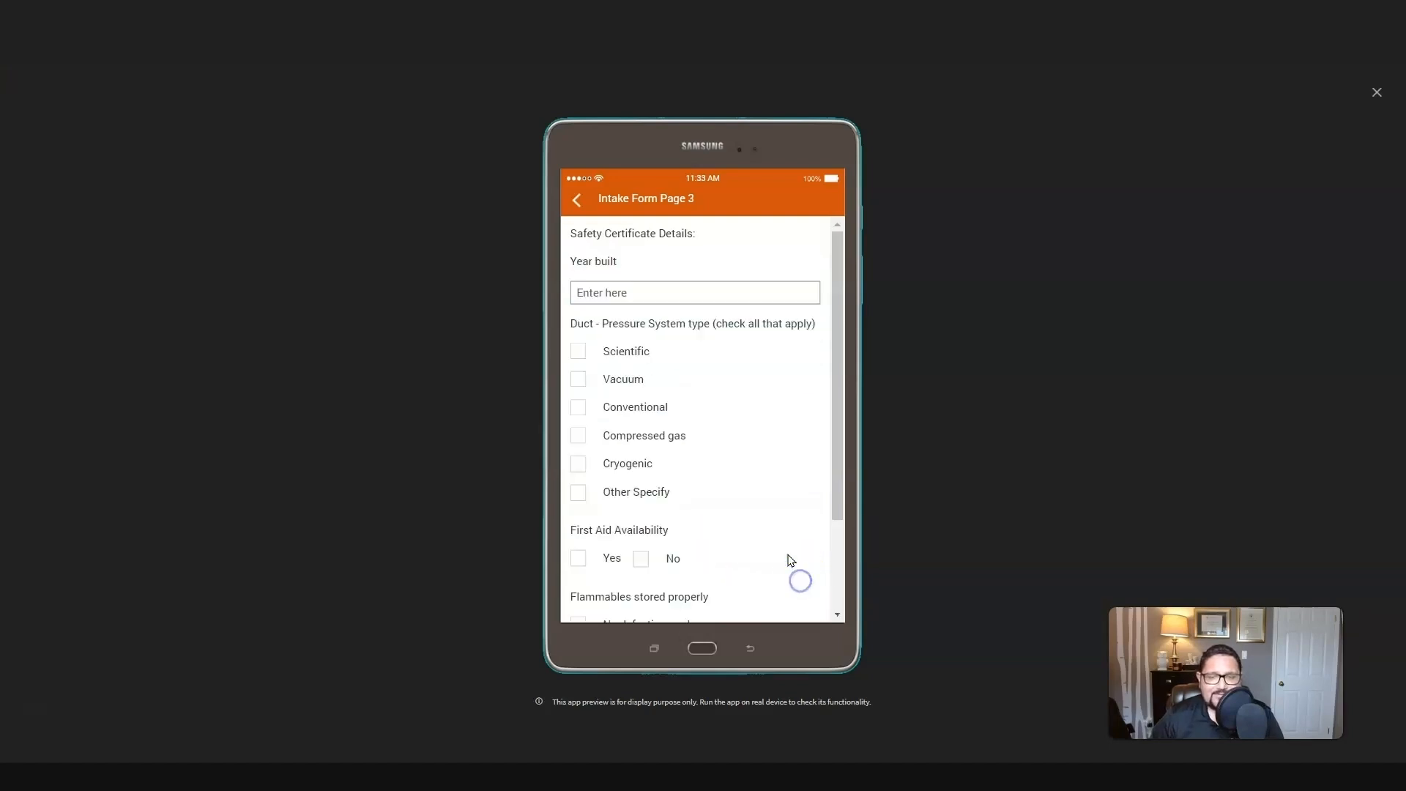
Step: Enter 2019 as the year built and check the Scientific, Conventional and Cryogenic pressure system types
left_click(601, 289)
type("2019")
left_click(578, 351)
left_click(578, 407)
left_click(577, 463)
Step: Answer Yes to First Aid Availability, check No defective cords and Storage areas labeled, and continue to page 4
scroll(731, 471, "down", 3)
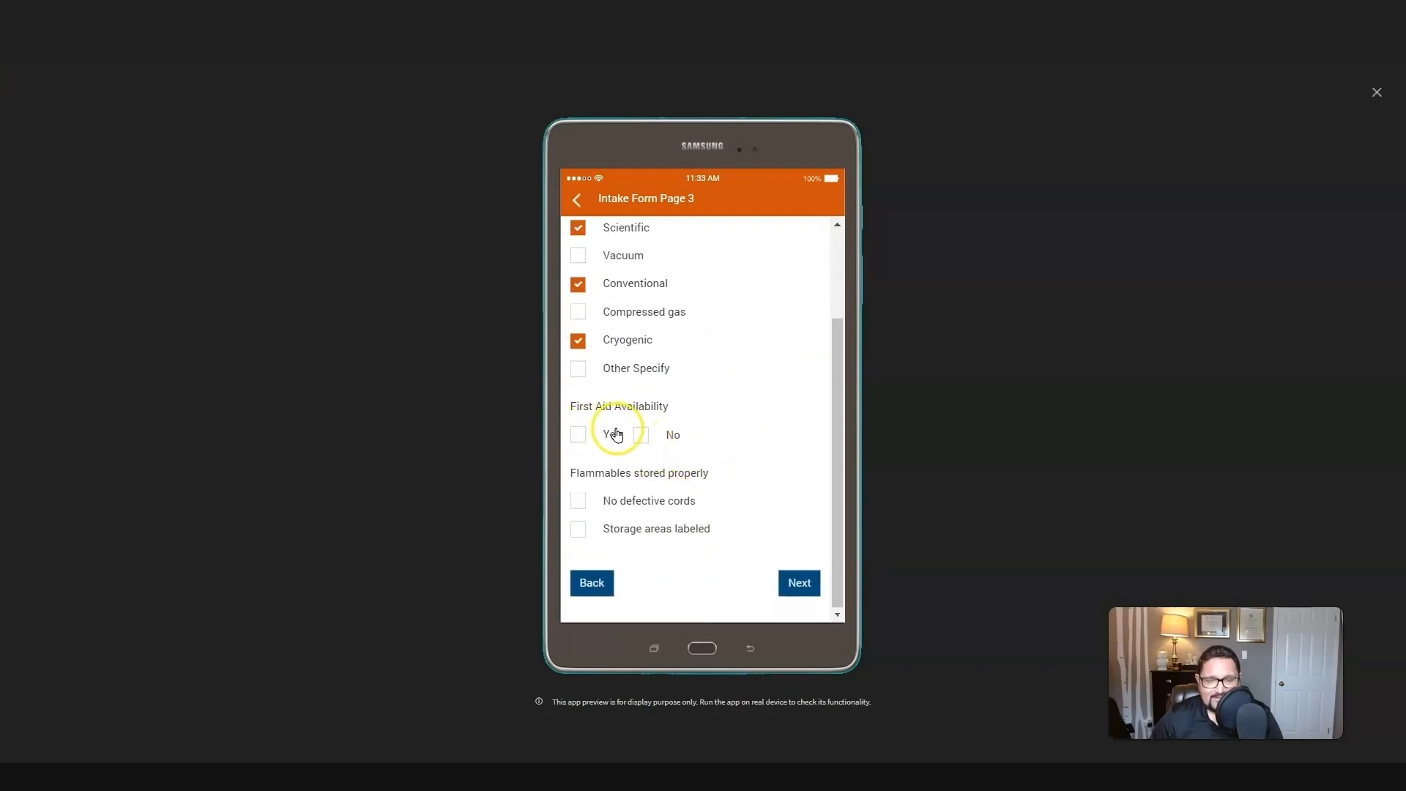
left_click(577, 435)
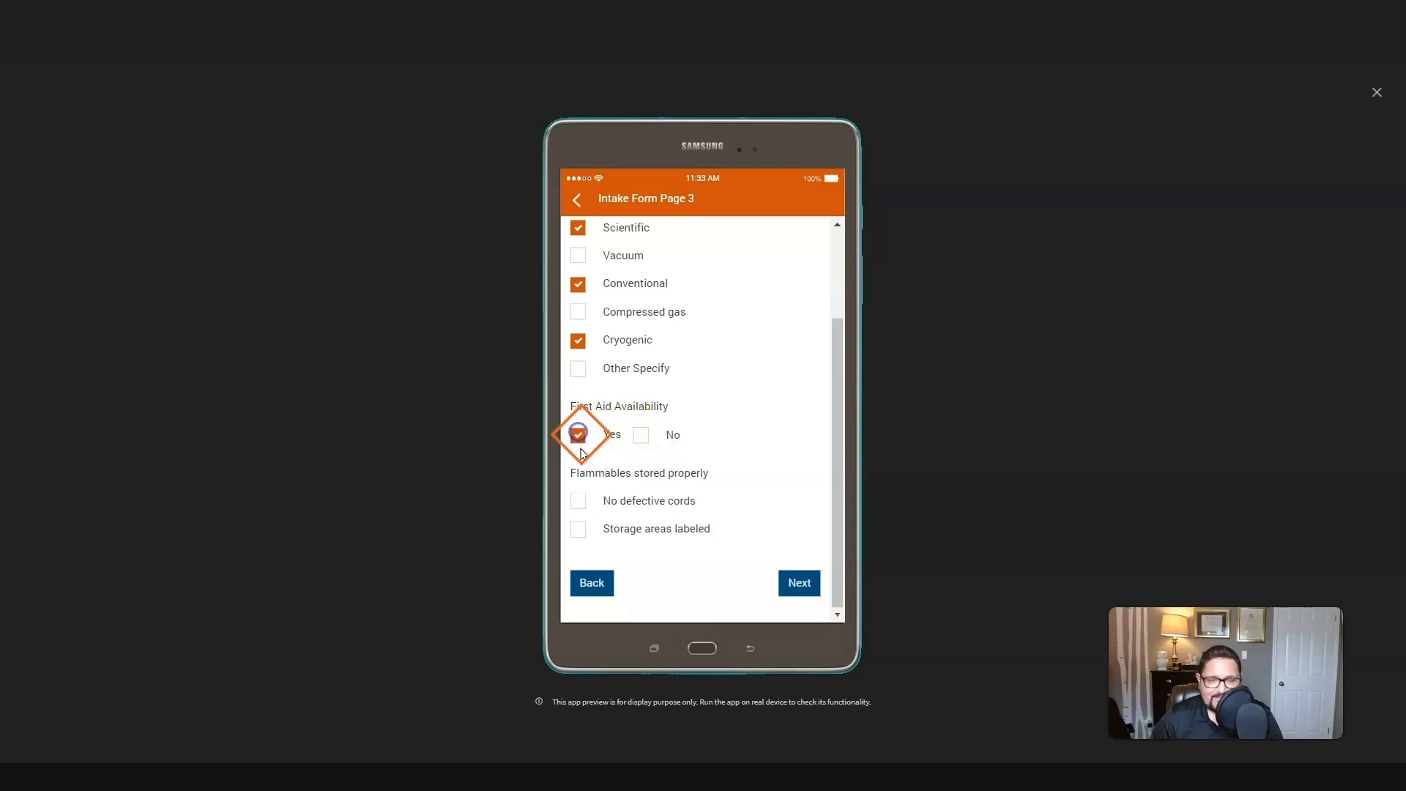
left_click(579, 502)
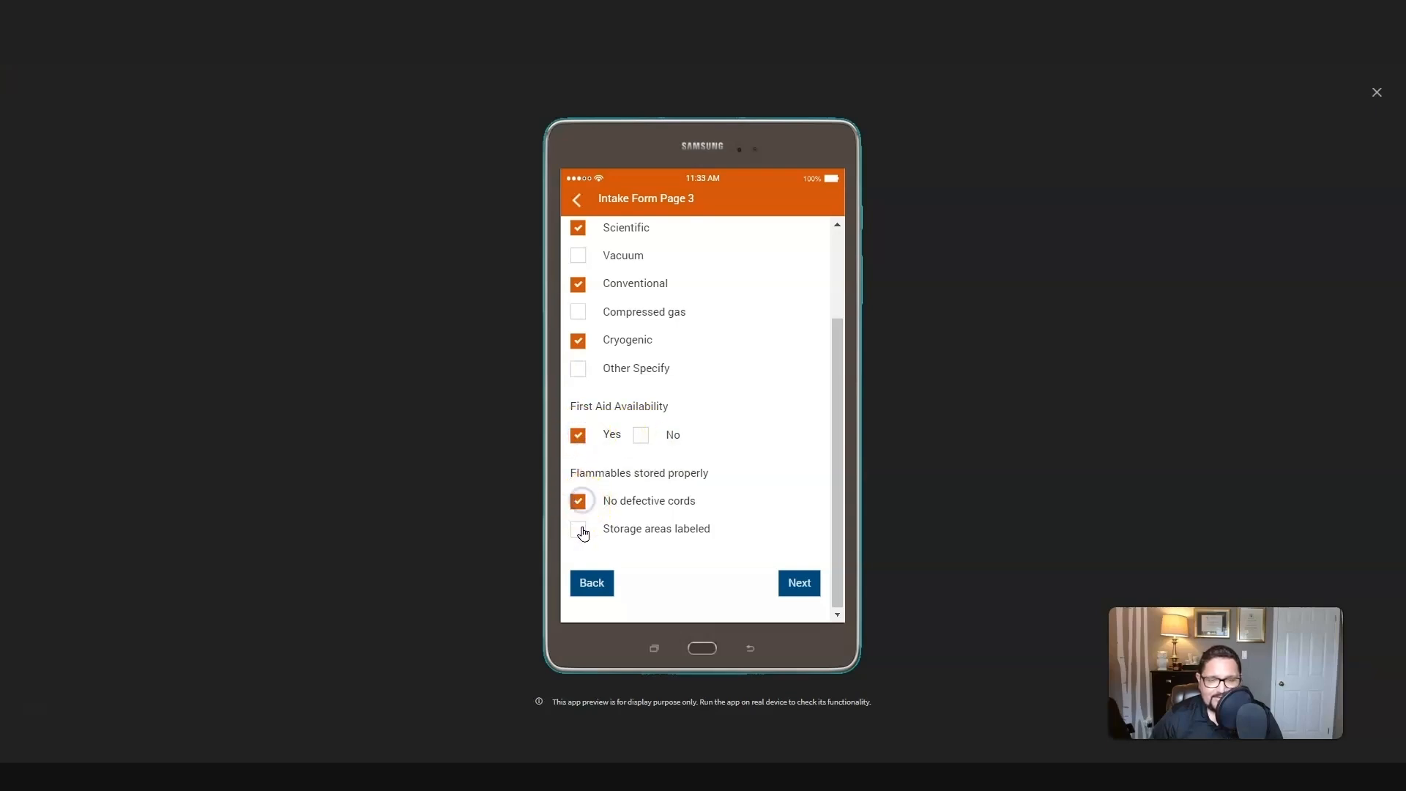
left_click(579, 530)
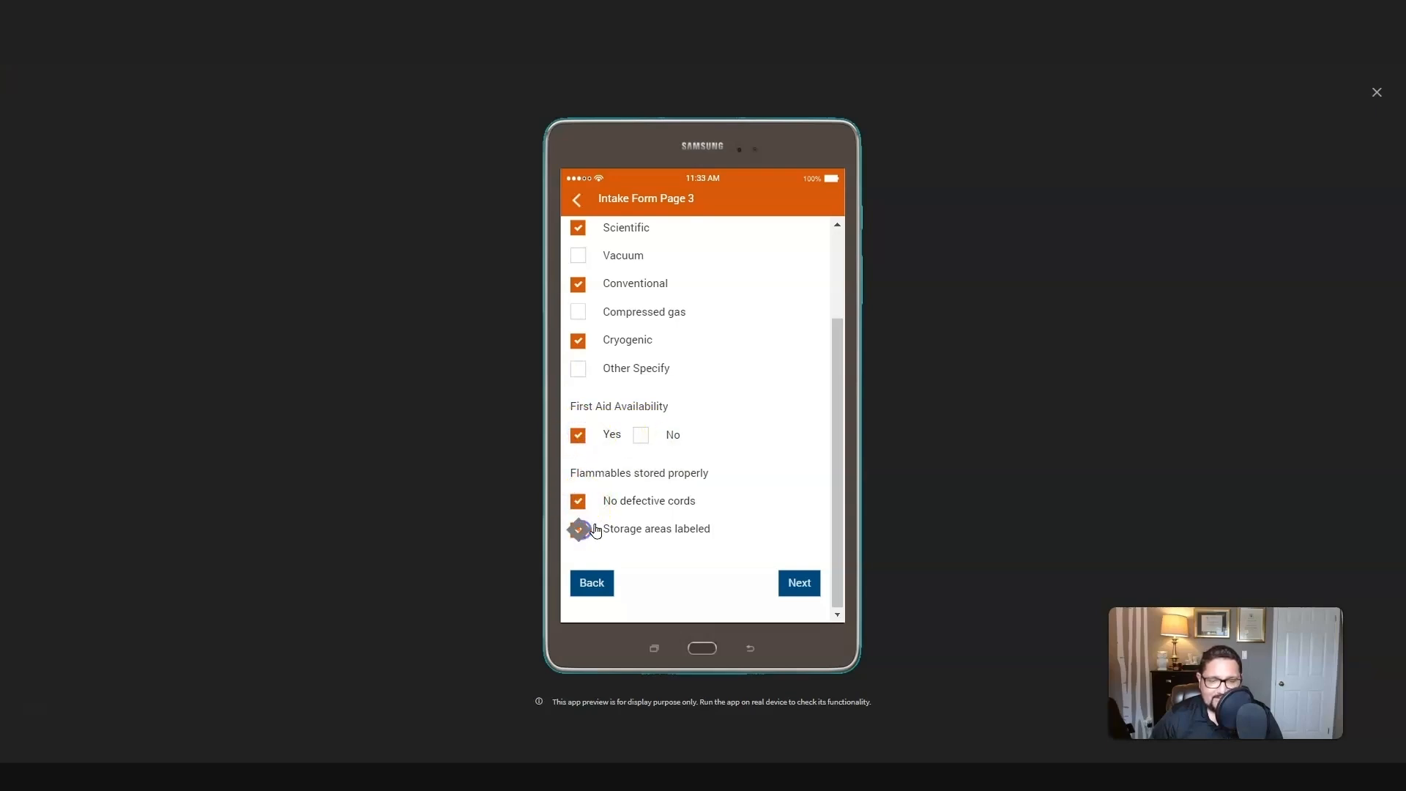
left_click(804, 583)
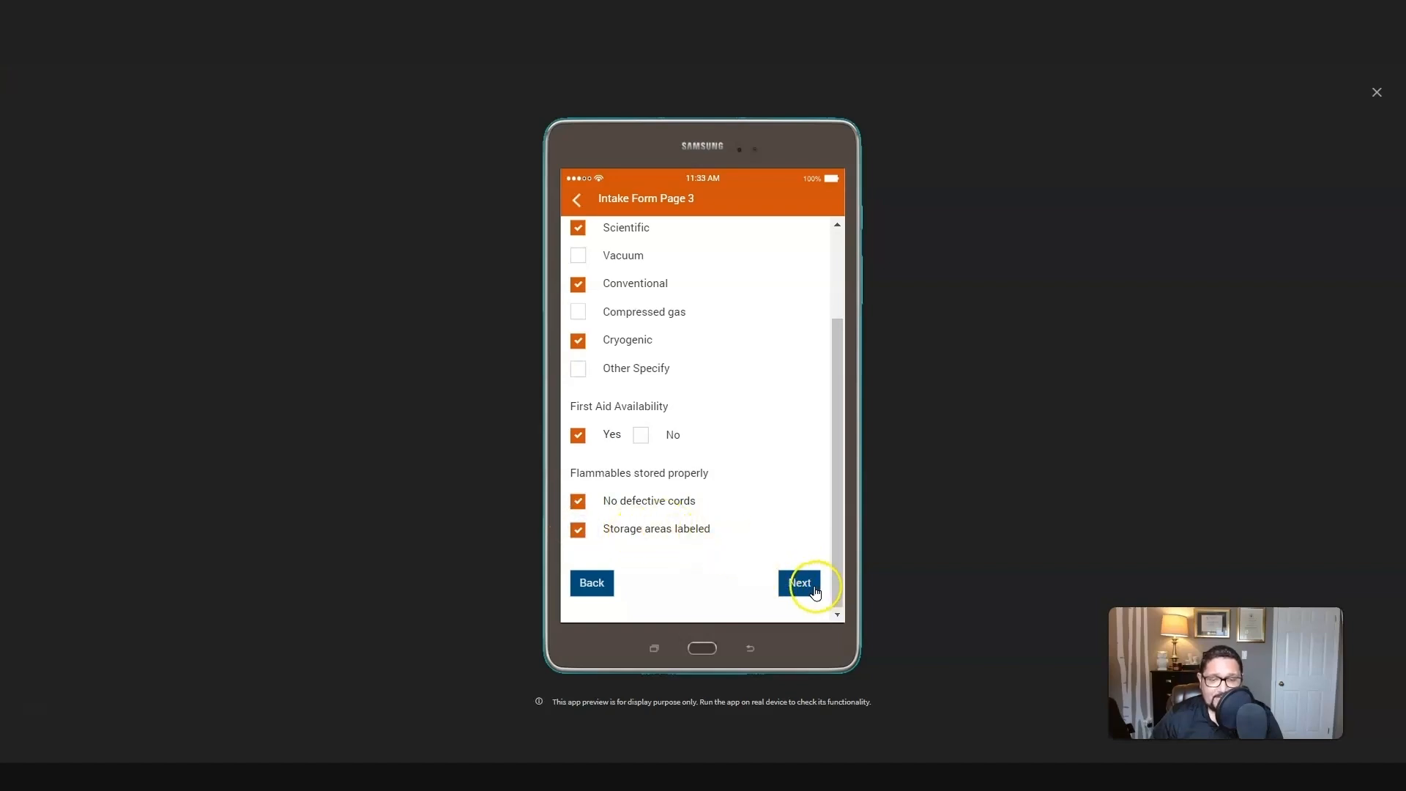
Step: Check the floors' No Wet-Slip, Fall Hazard item and answer Yes to all stairs and ramps items and Safety Certificate issued
left_click(577, 290)
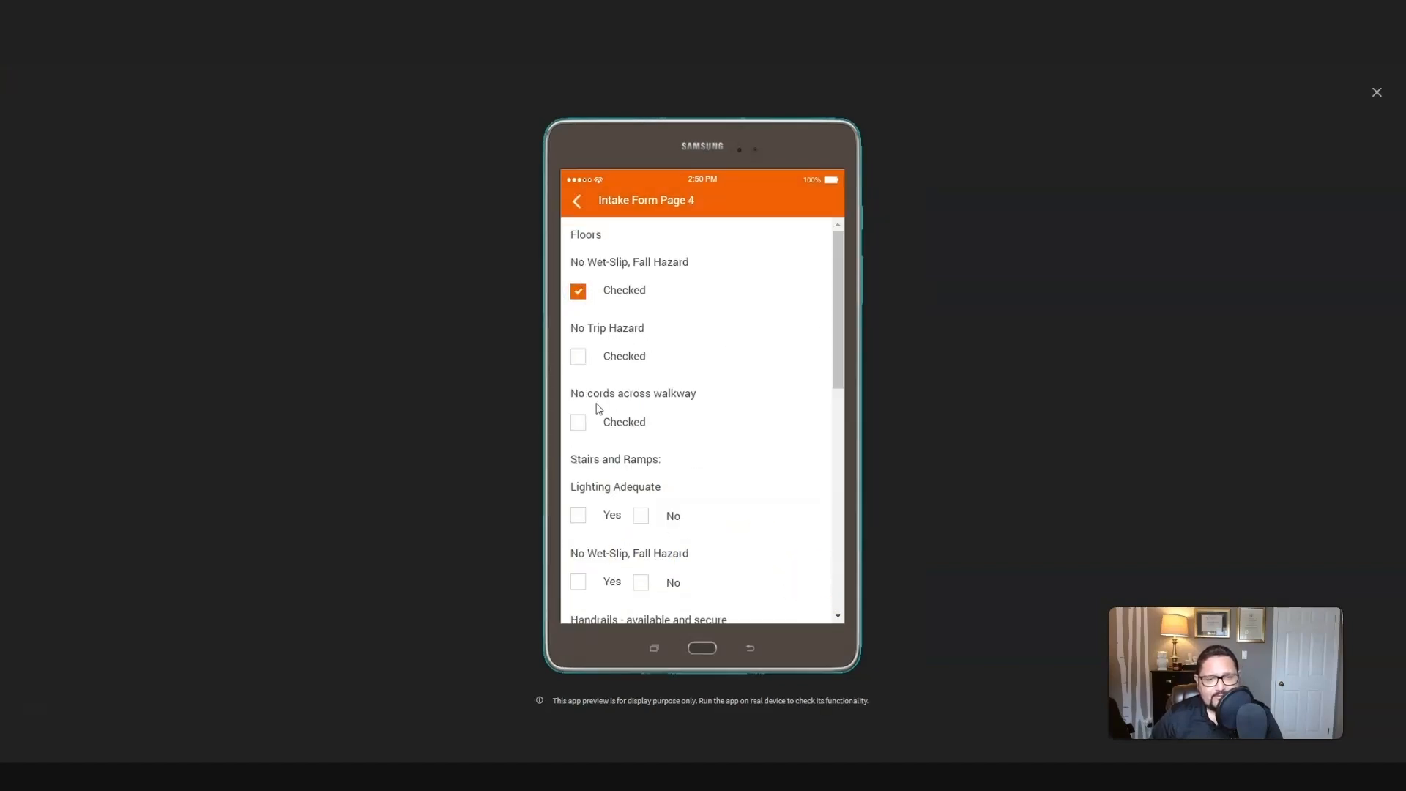
scroll(634, 402, "down", 3)
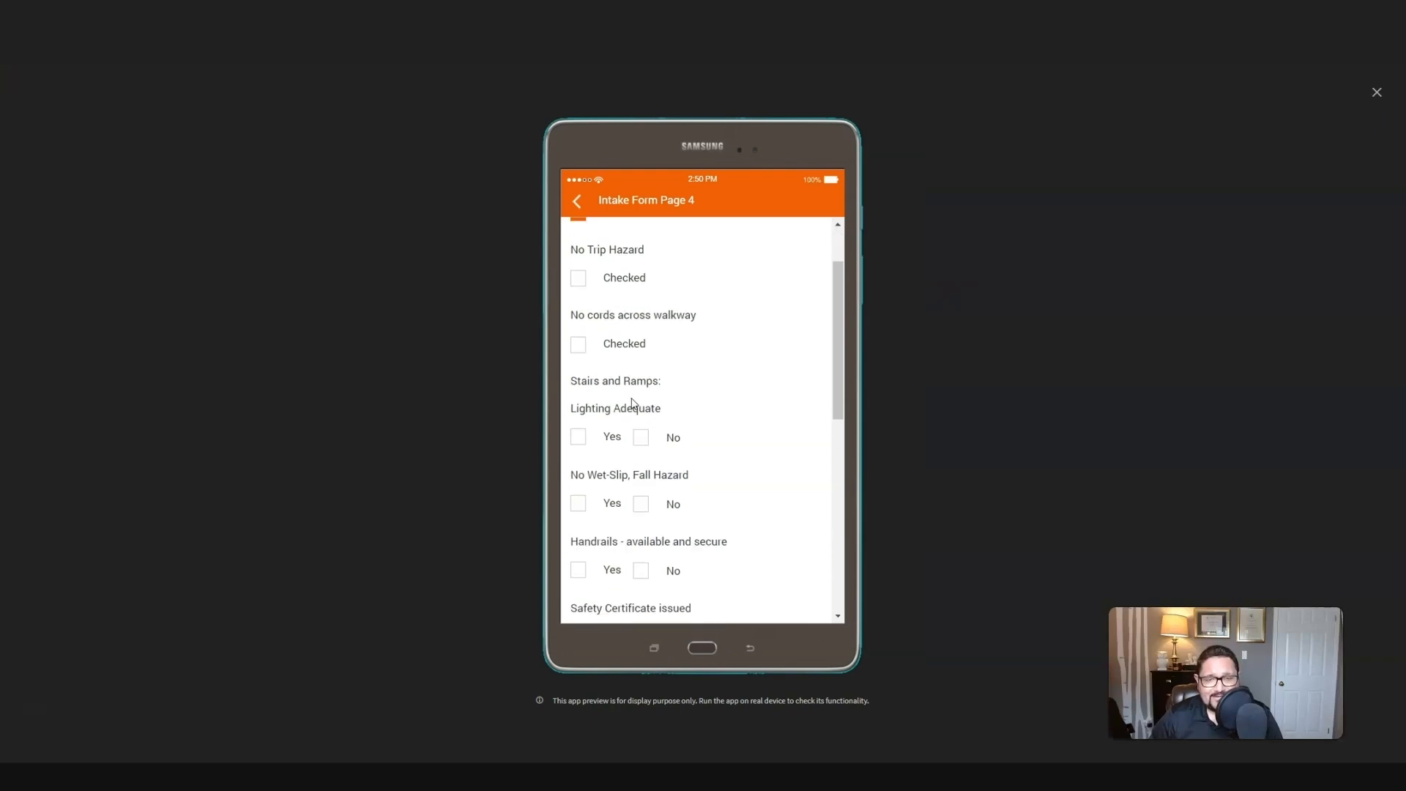
left_click(578, 358)
left_click(578, 426)
left_click(578, 493)
scroll(578, 497, "down", 3)
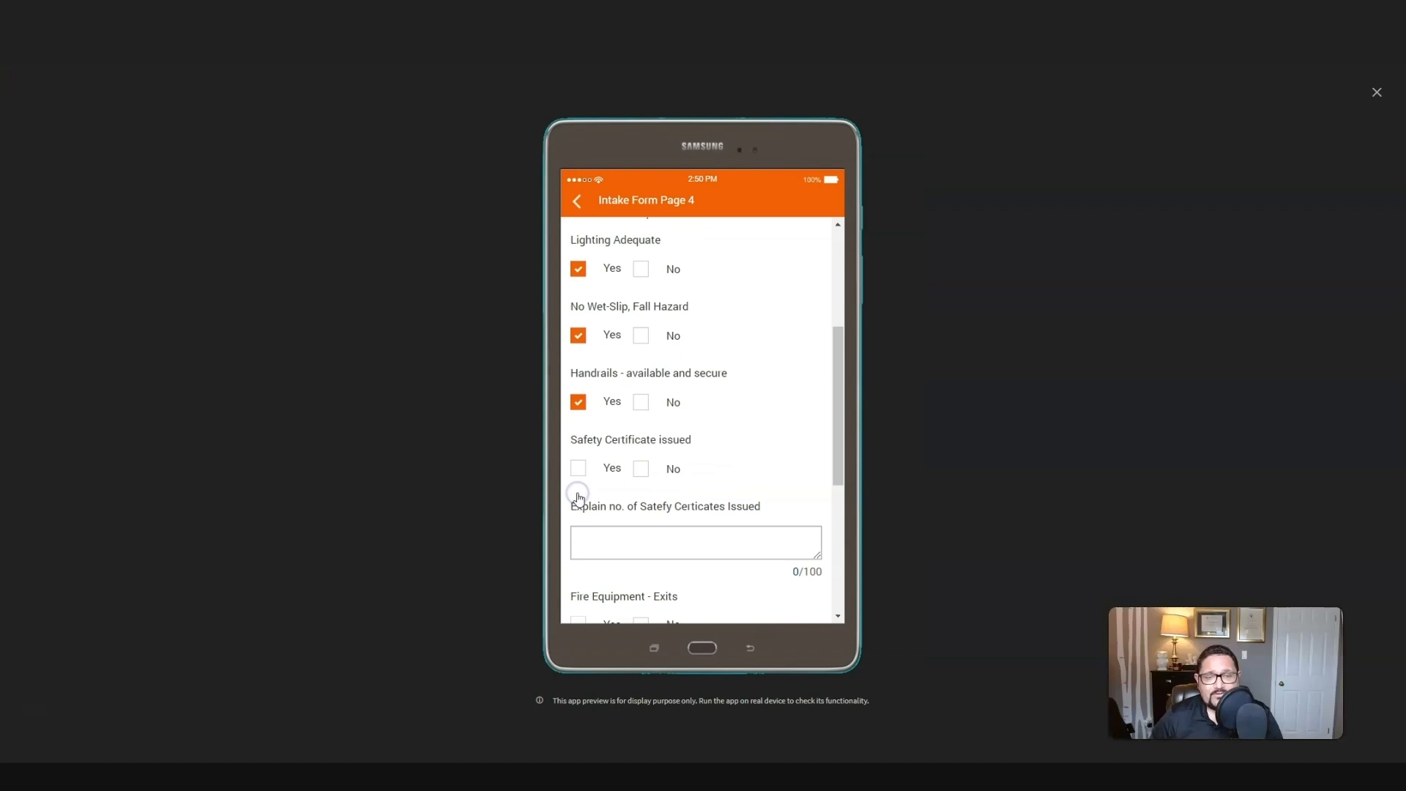
left_click(579, 398)
Step: Answer Yes to Fire Equipment - Exits, Fire Extinguishers accessible, and Fire Exits clear and unobstructed
scroll(587, 422, "down", 3)
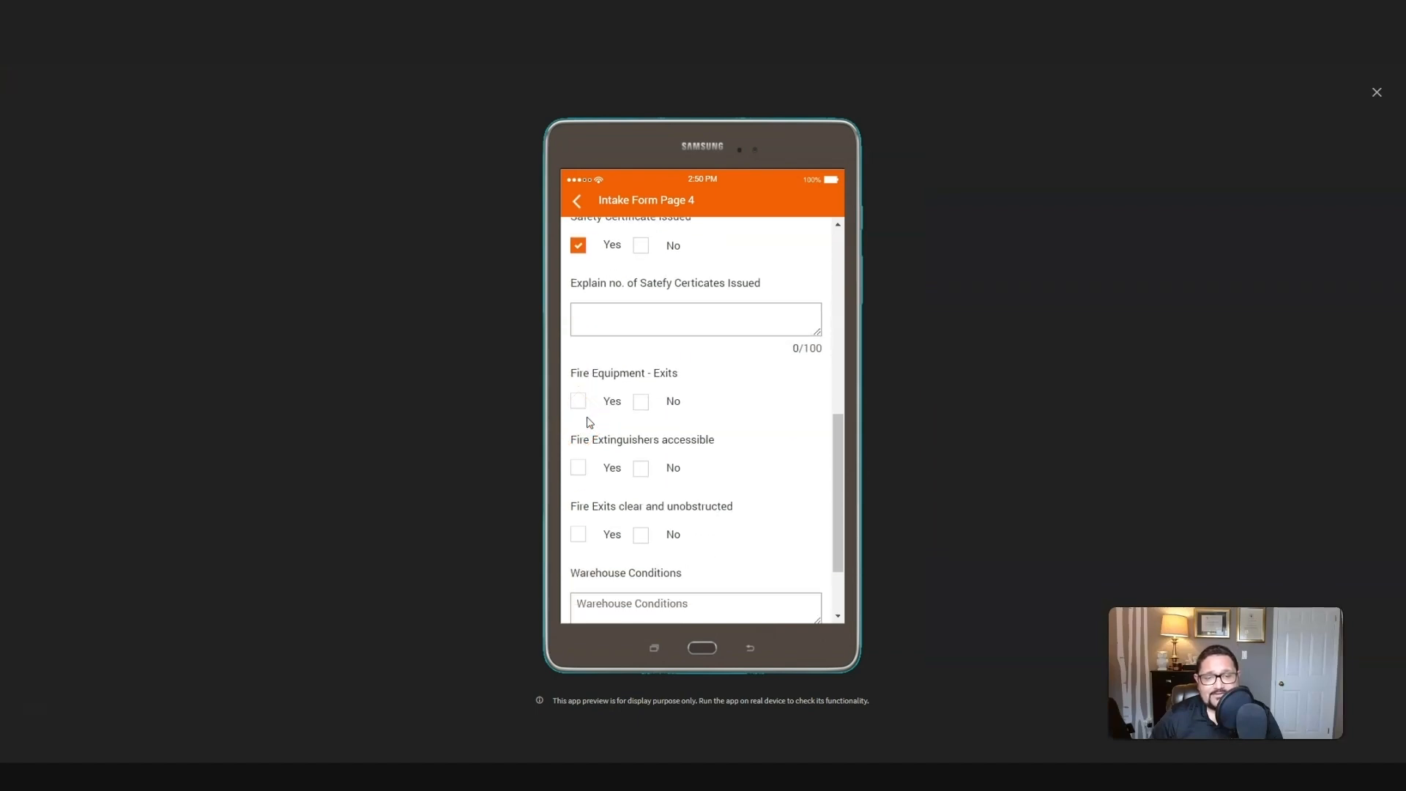
left_click(578, 401)
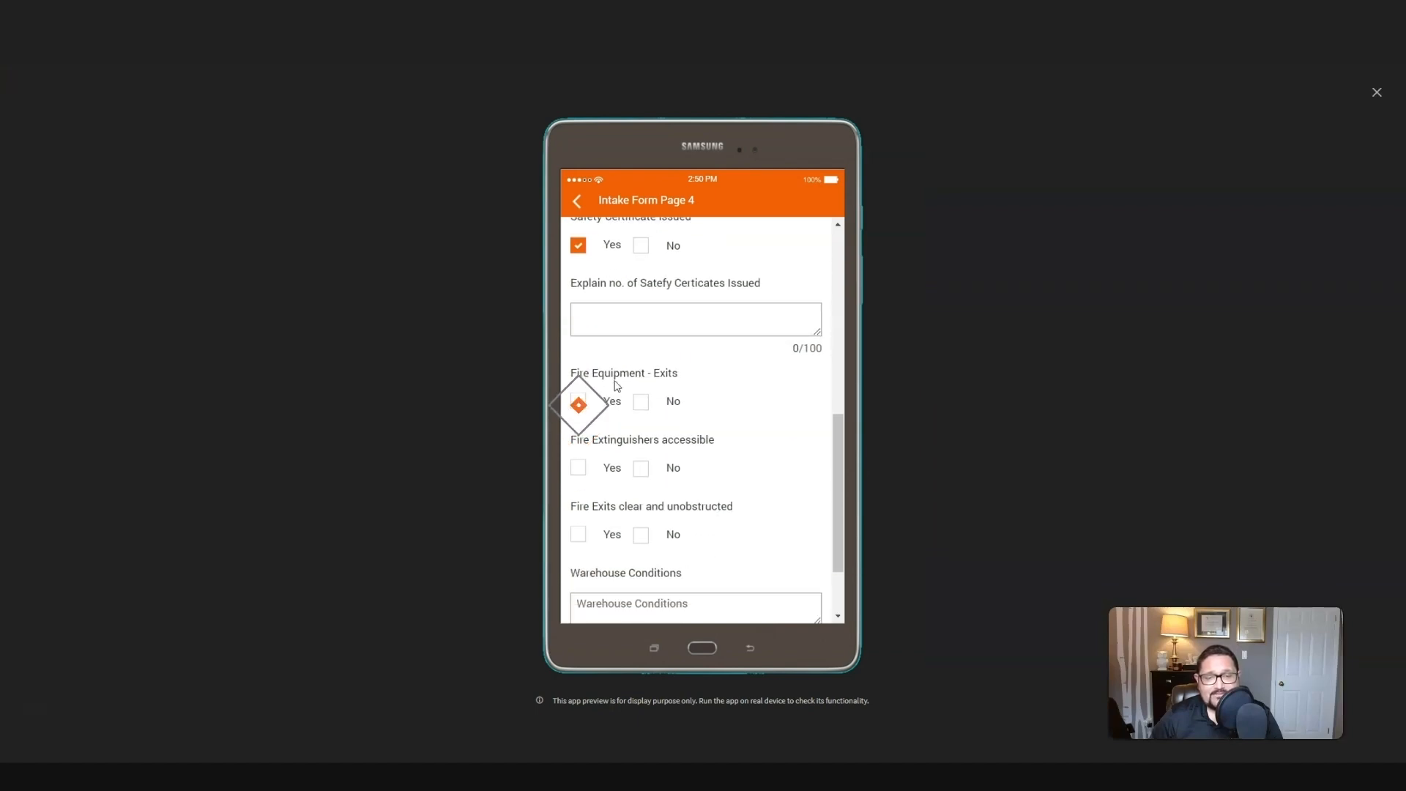
left_click(578, 468)
scroll(574, 476, "down", 2)
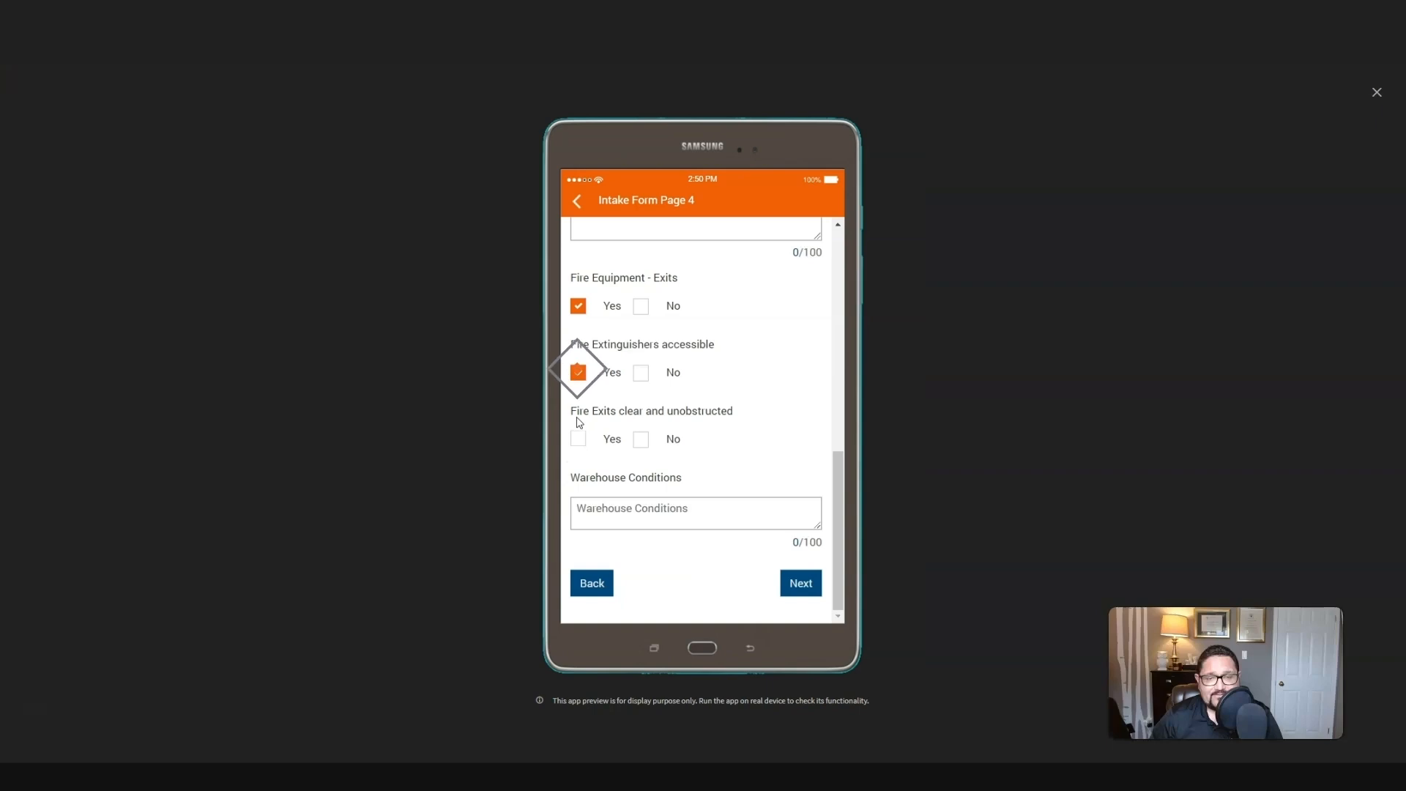
left_click(577, 439)
Step: Enter "The warehouse was okay; however, we noticed some loose cables." as the Warehouse Conditions
left_click(615, 512)
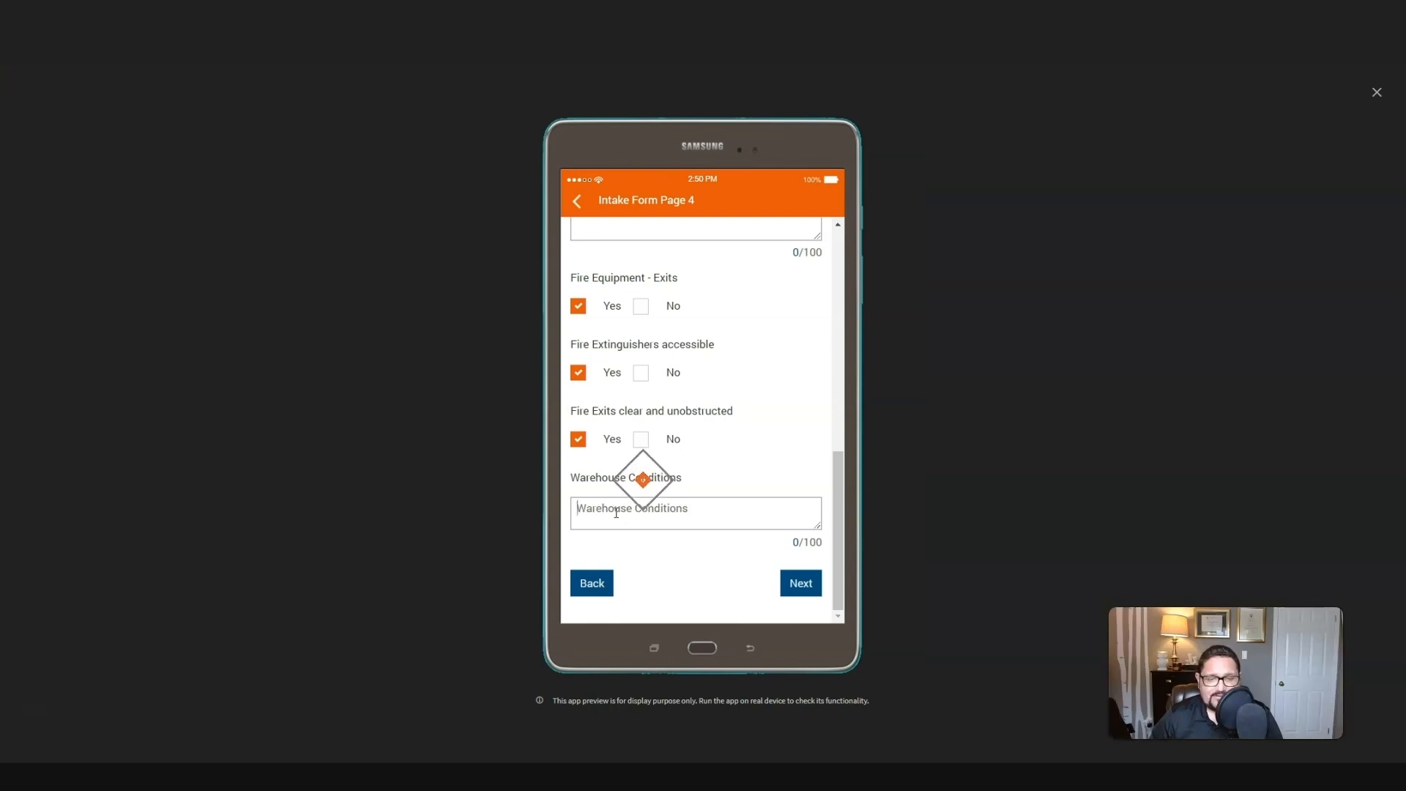
type("Th")
left_click(616, 513)
type("e")
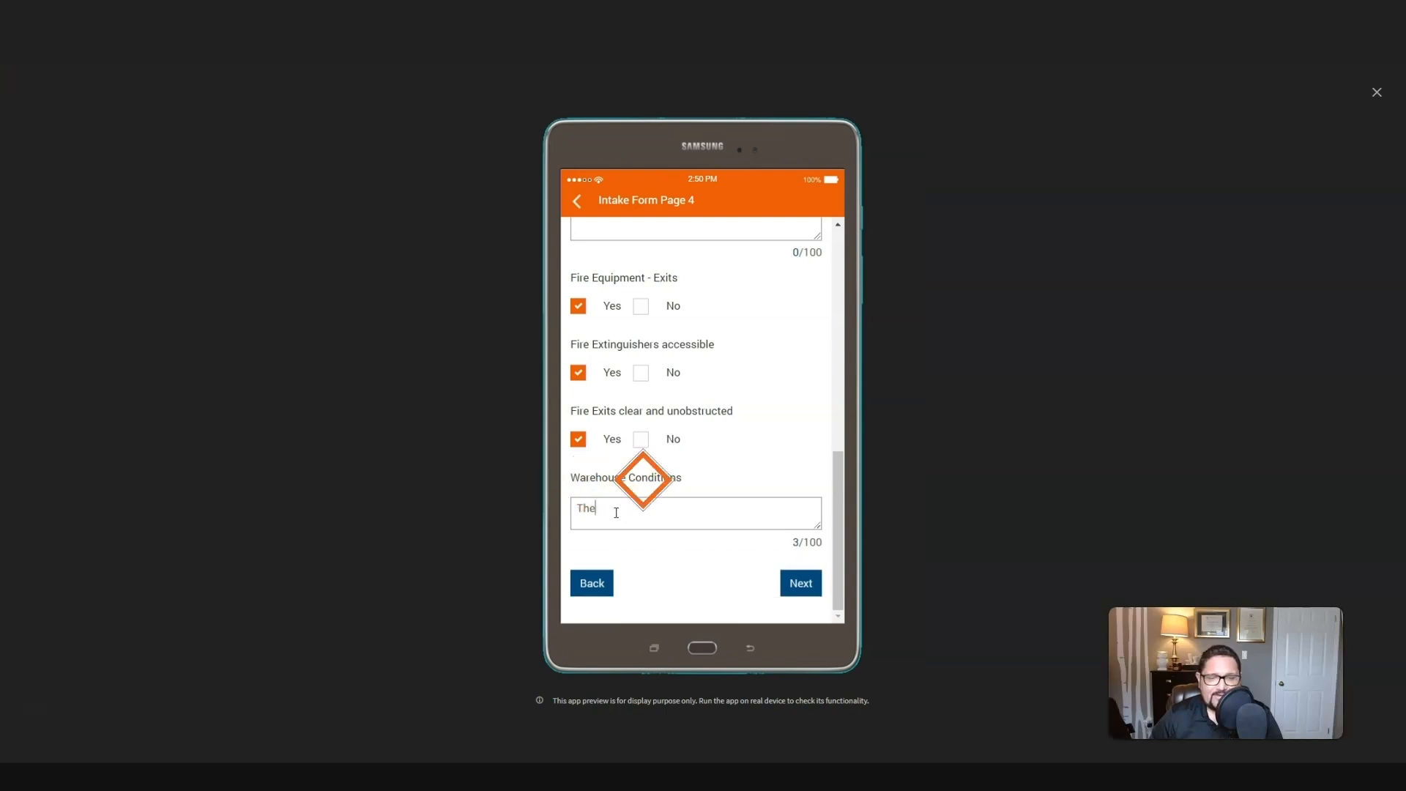
type(" warehouse was ")
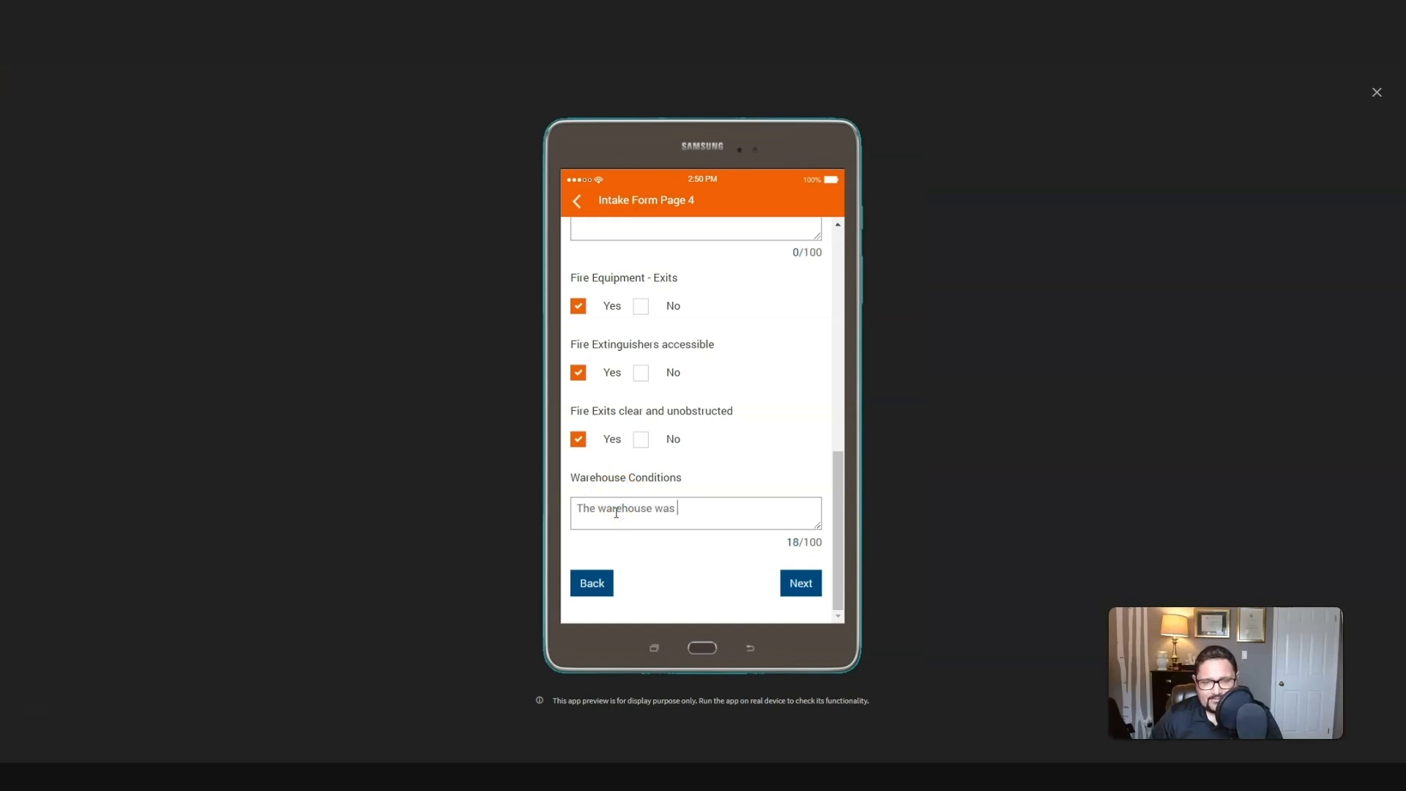
type("okay; however, we noticed some loose cables.")
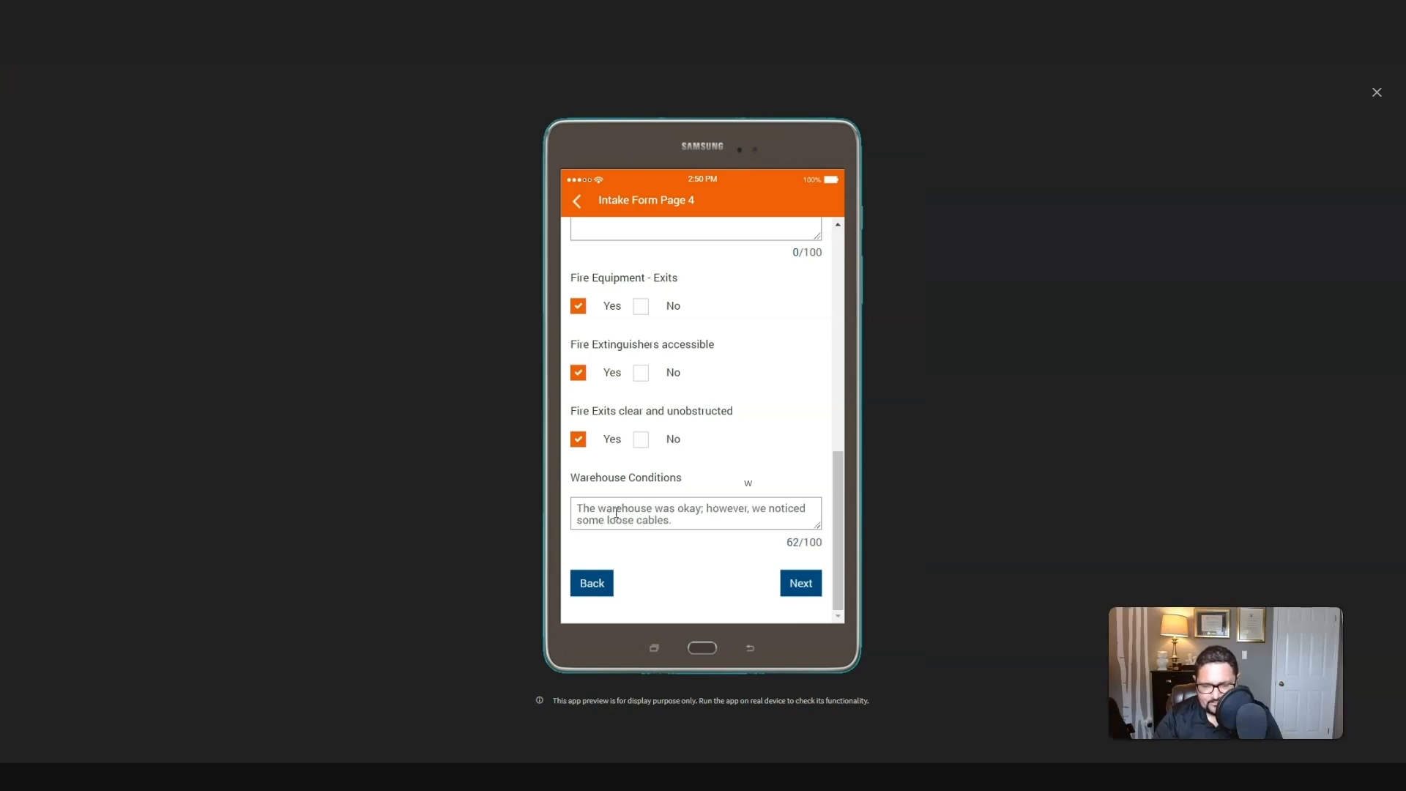
Step: Continue to page 5 and complete the Requirements text as "Send someone for supervision."
left_click(795, 583)
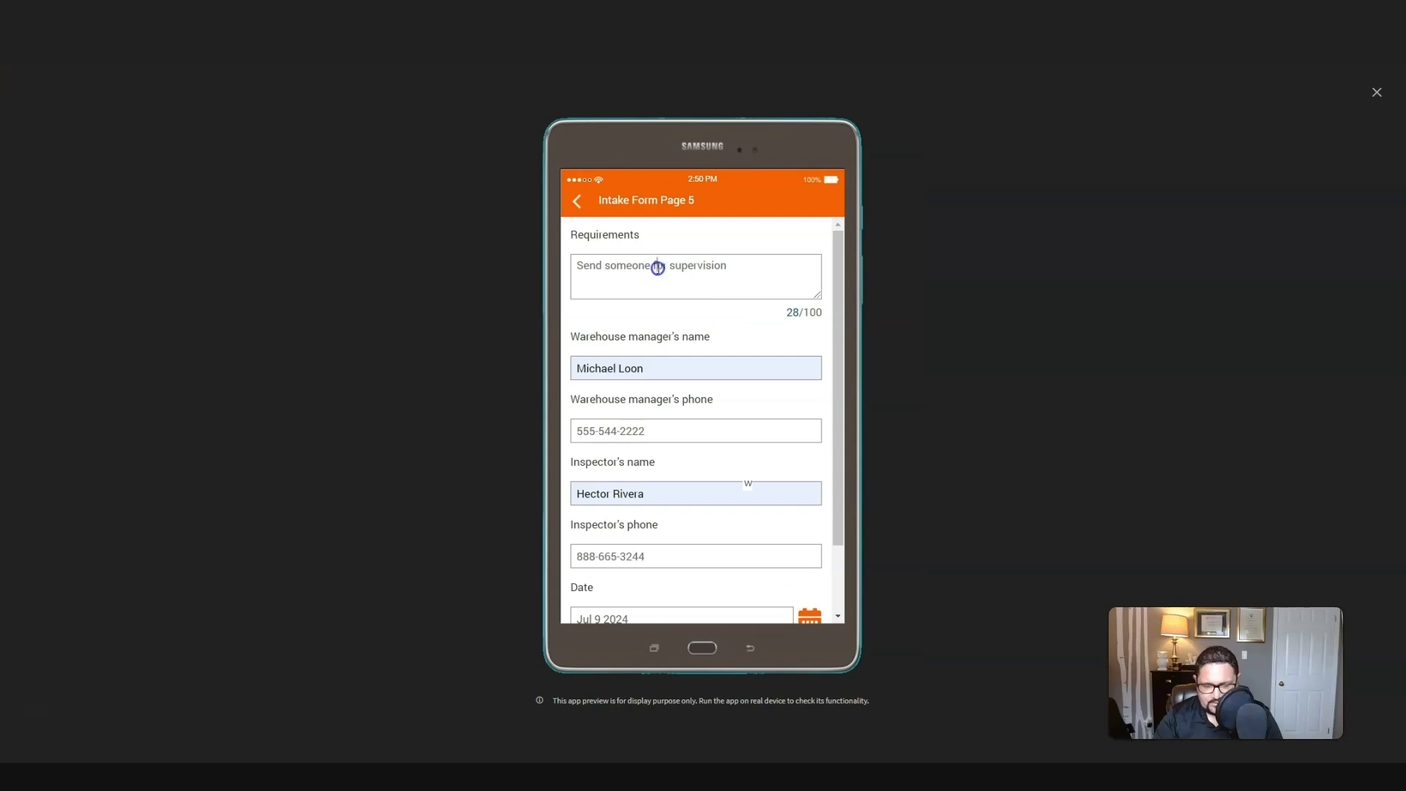
left_click_drag(741, 267, 681, 270)
key("BackSpace")
type("per")
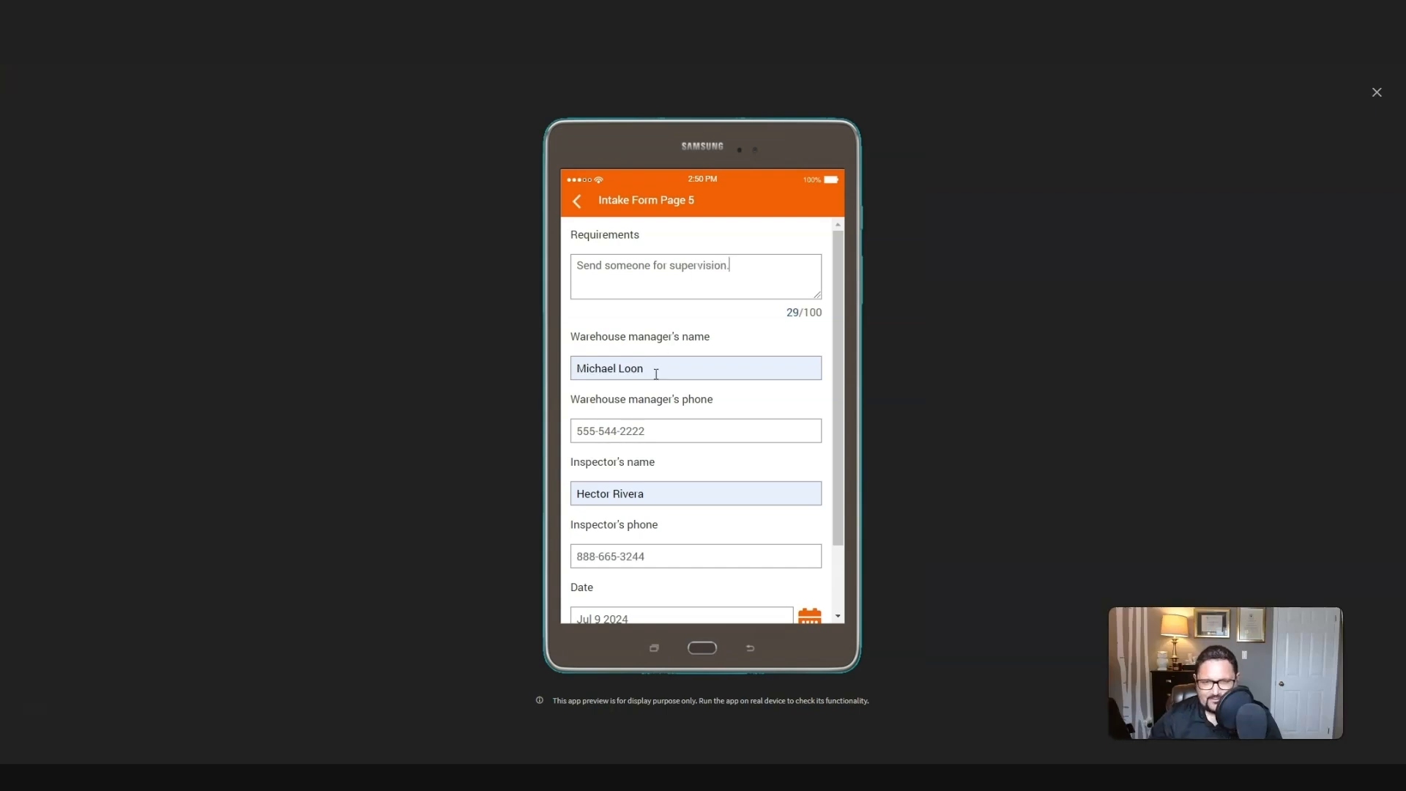
scroll(653, 369, "down", 1)
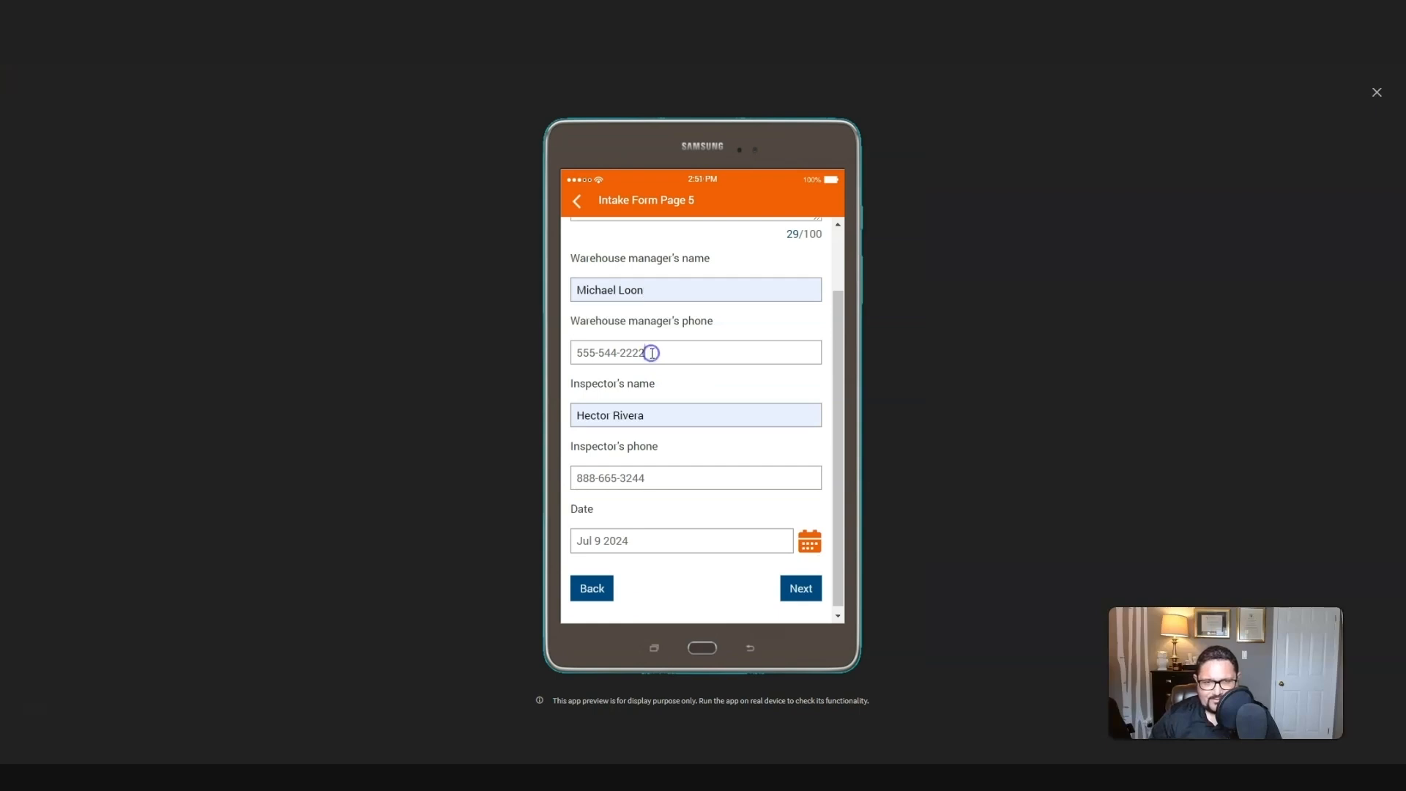
Step: Go through the warehouse manager's and inspector's name and phone fields and set the Date to Jul 9 2024
left_click(602, 285)
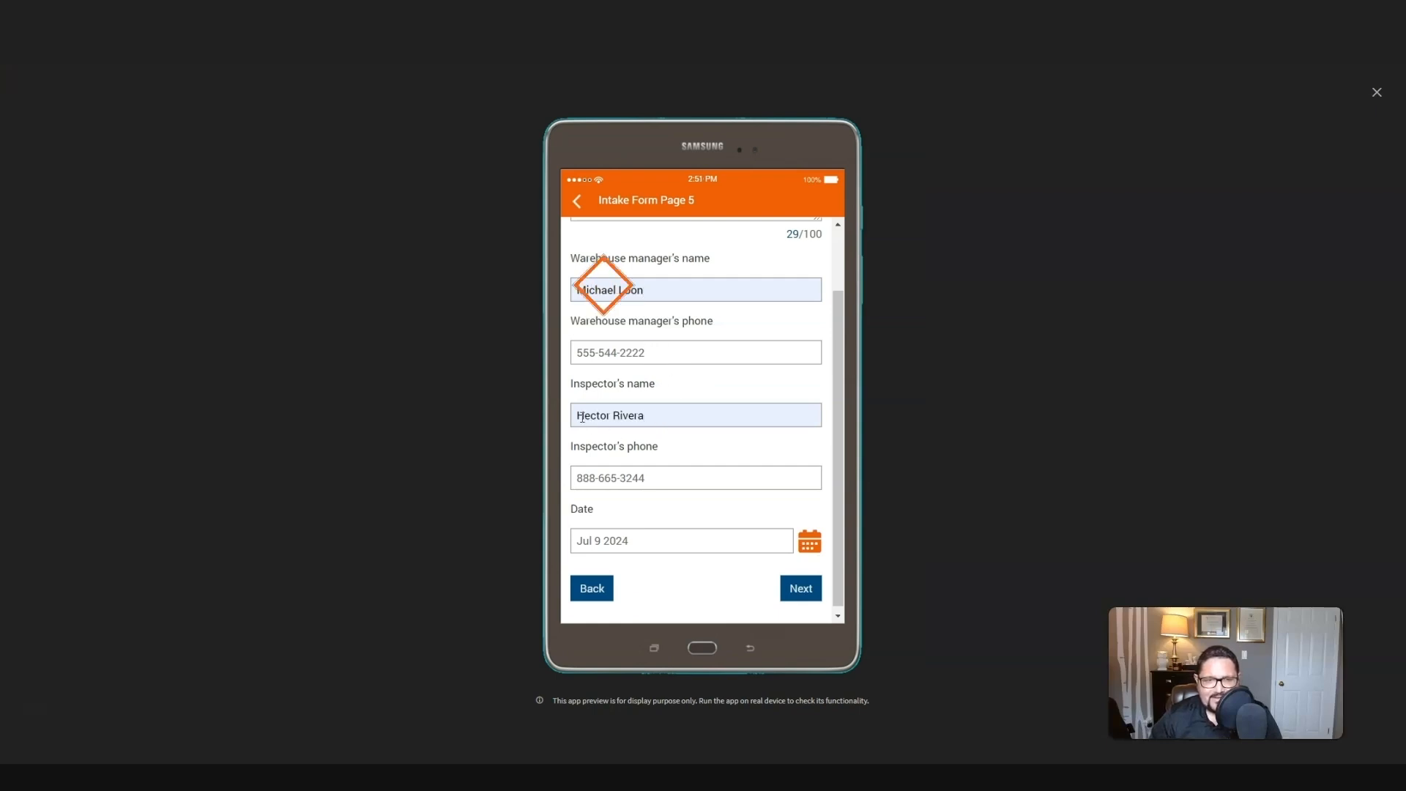
left_click(681, 323)
scroll(663, 477, "down", 1)
left_click(678, 411)
left_click(636, 465)
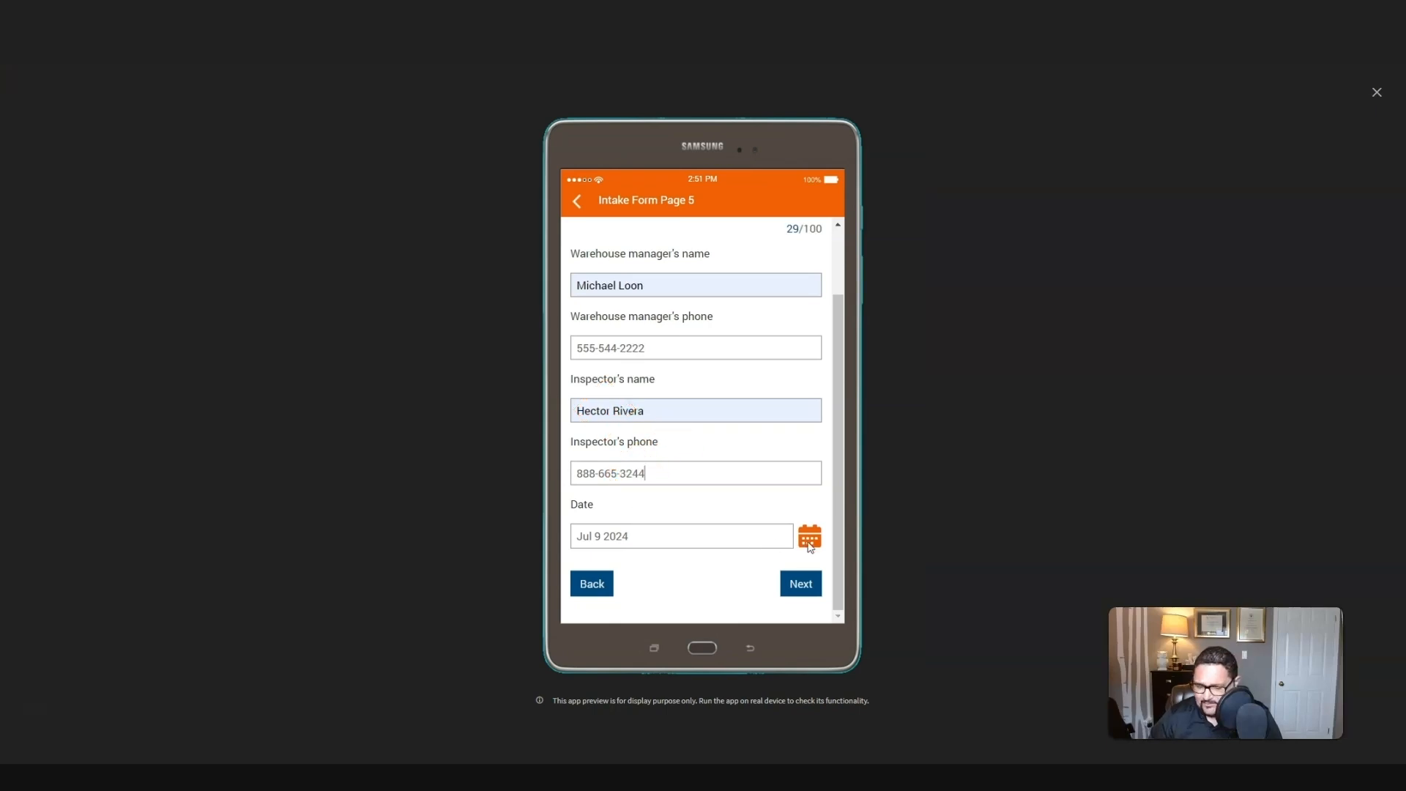
left_click(810, 545)
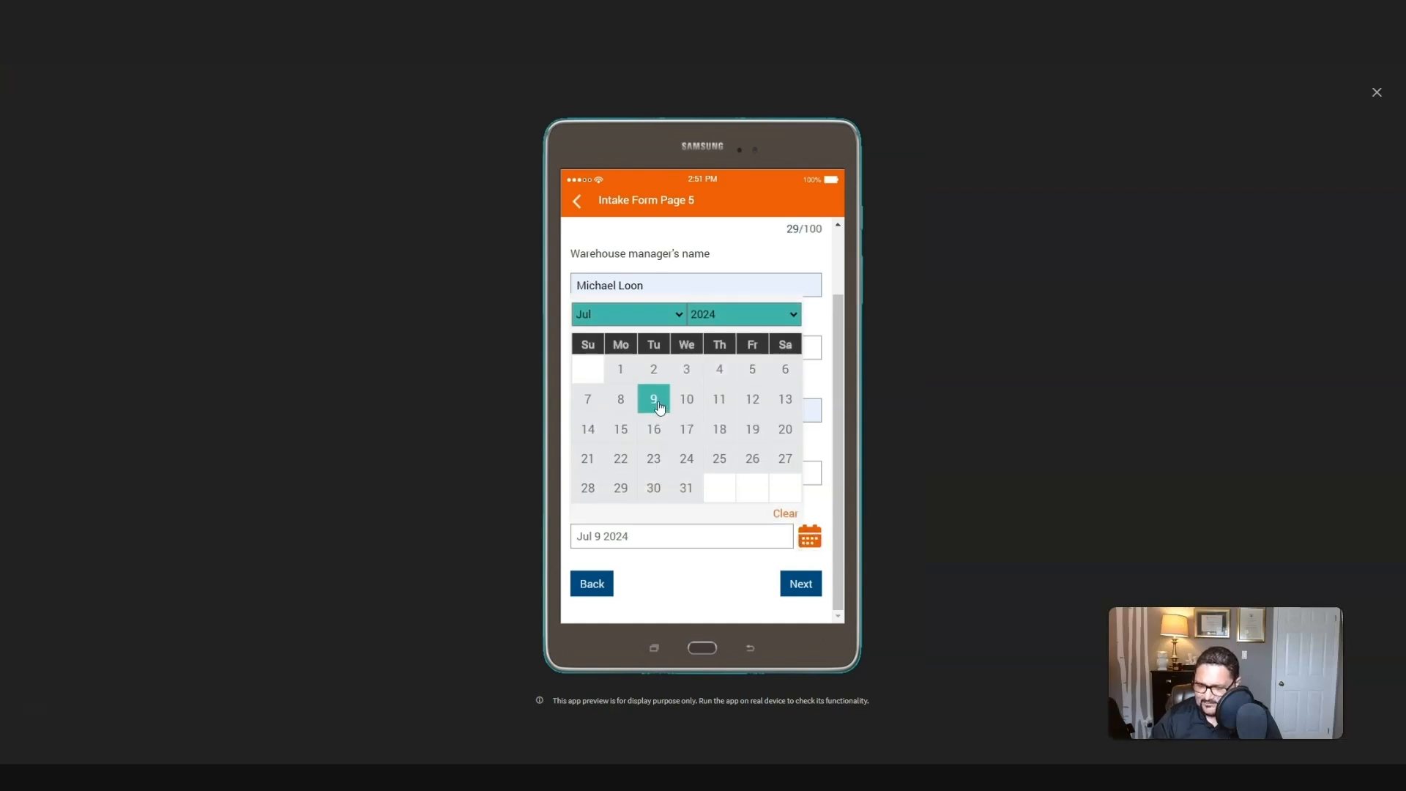
left_click(657, 402)
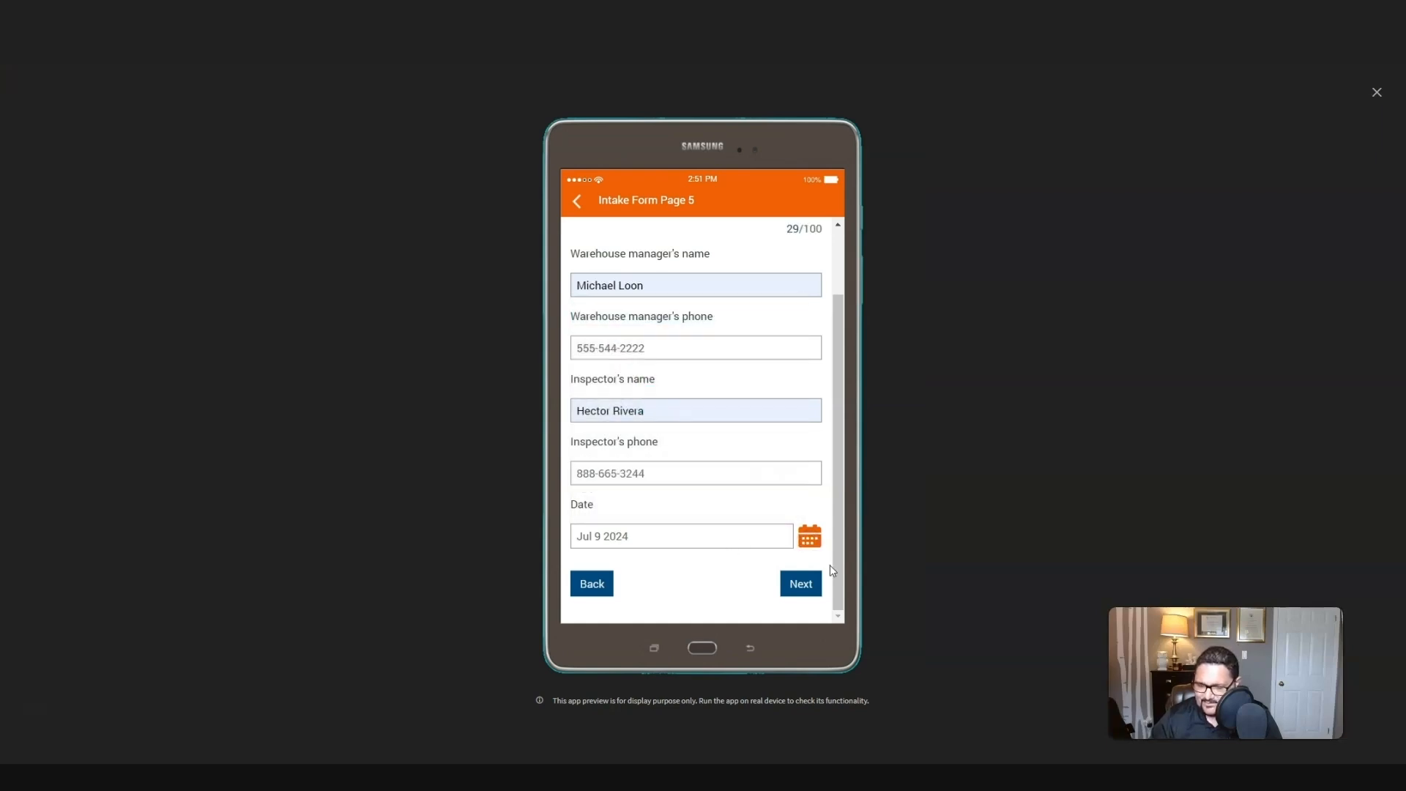
Step: Continue to the Inspector Signature page, draw the inspector's signature freehand, and accept it
left_click(800, 583)
left_click(604, 286)
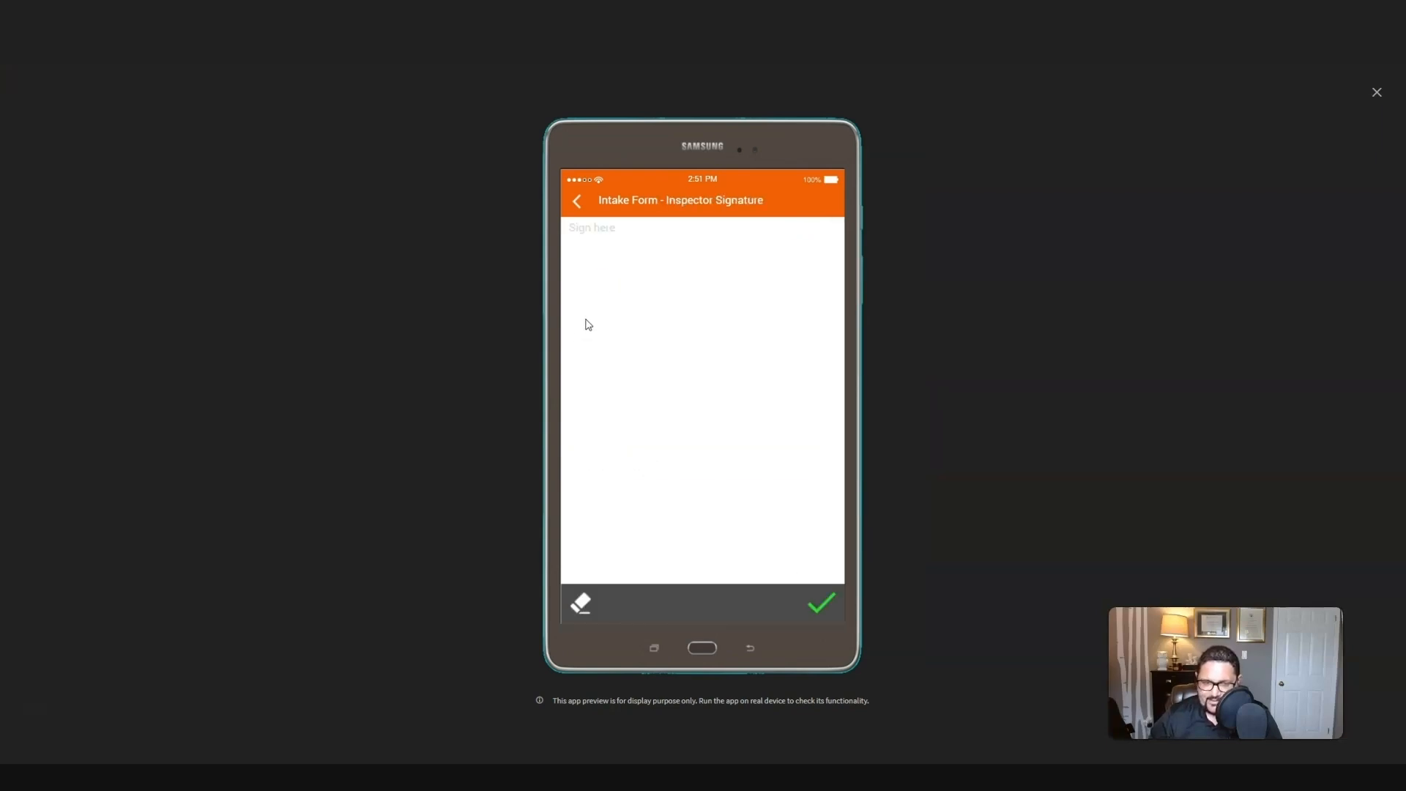
mouse_move(589, 290)
left_mouse_down()
mouse_move(728, 383)
mouse_move(819, 364)
left_mouse_up()
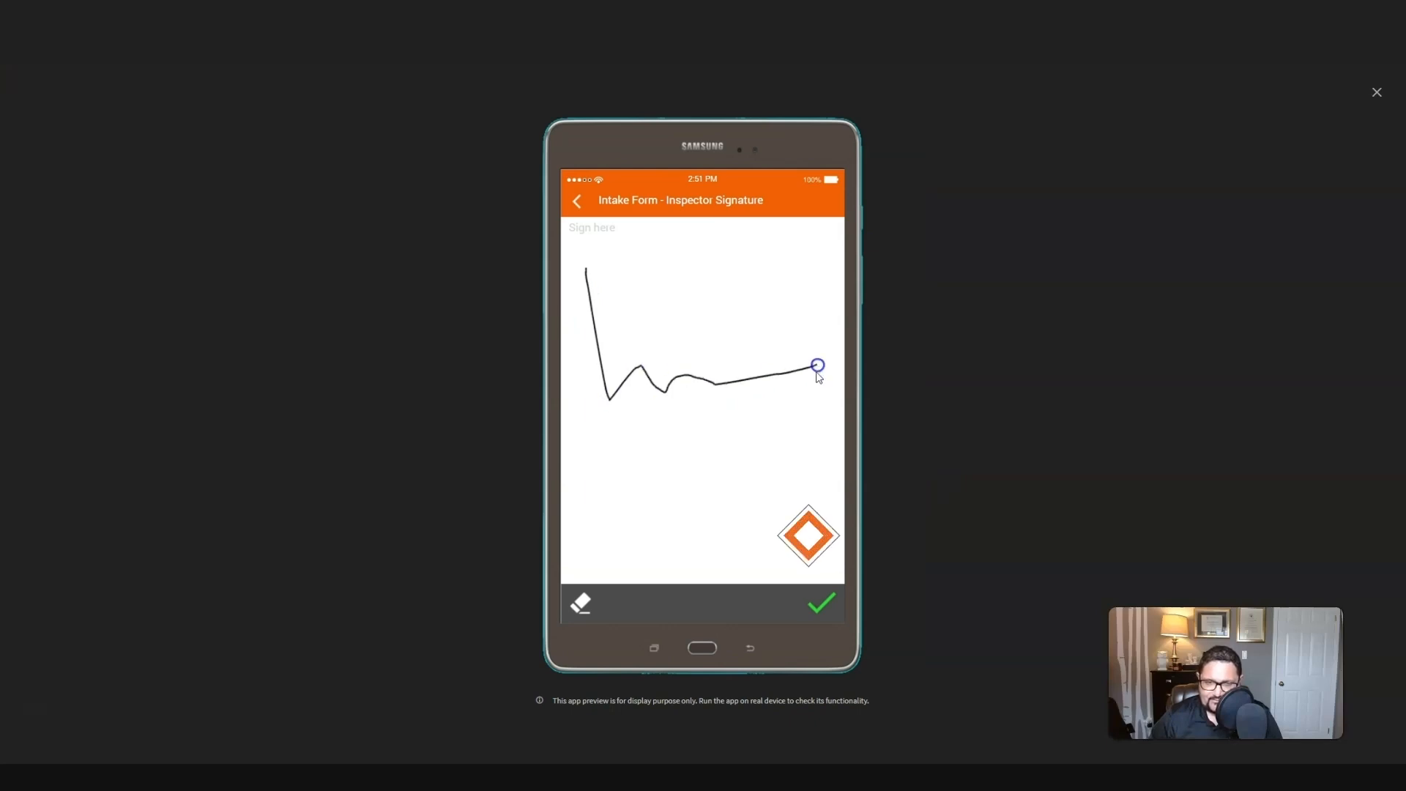
left_click(823, 604)
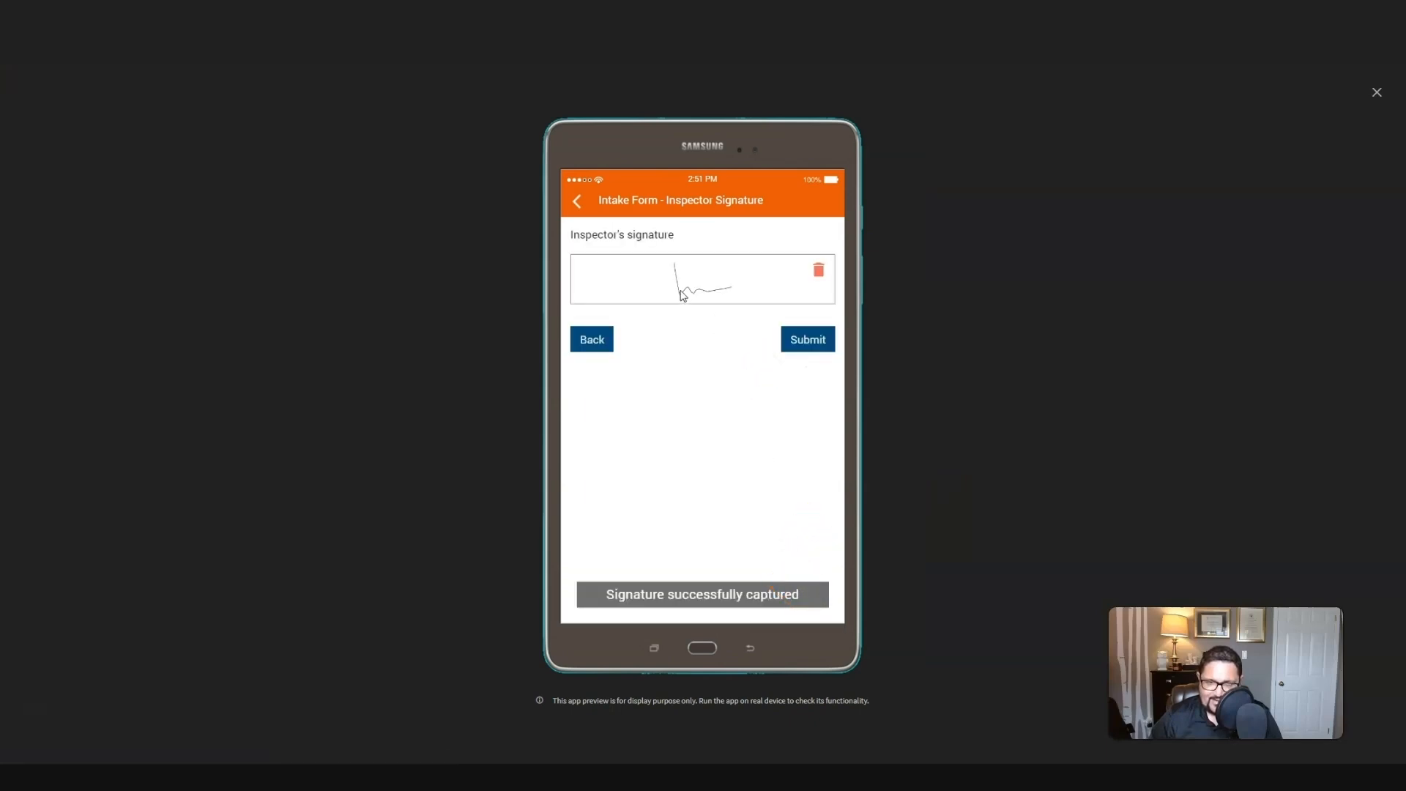
Step: Submit the inspection form with a PDF download of the submitted data and open the downloaded report
left_click(796, 354)
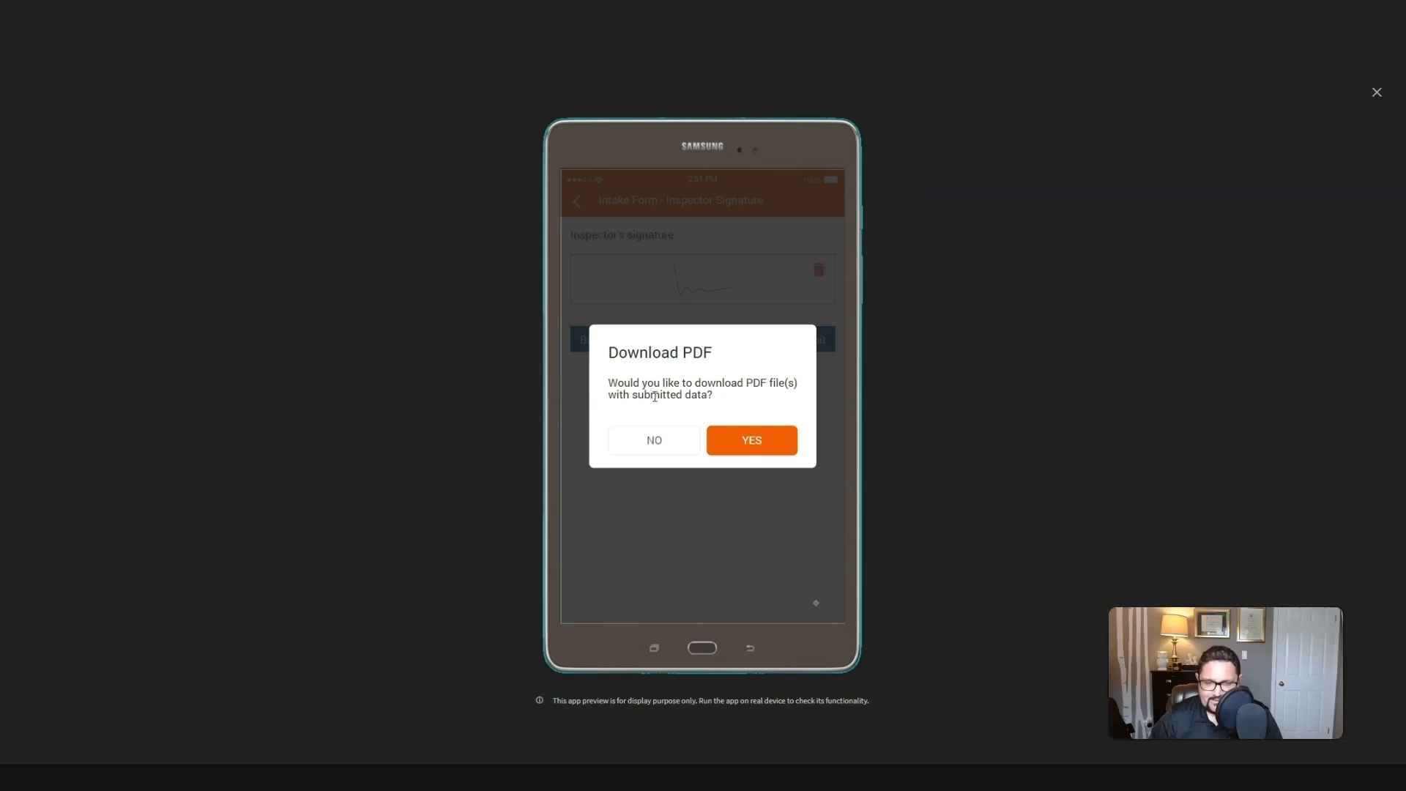
left_click(752, 440)
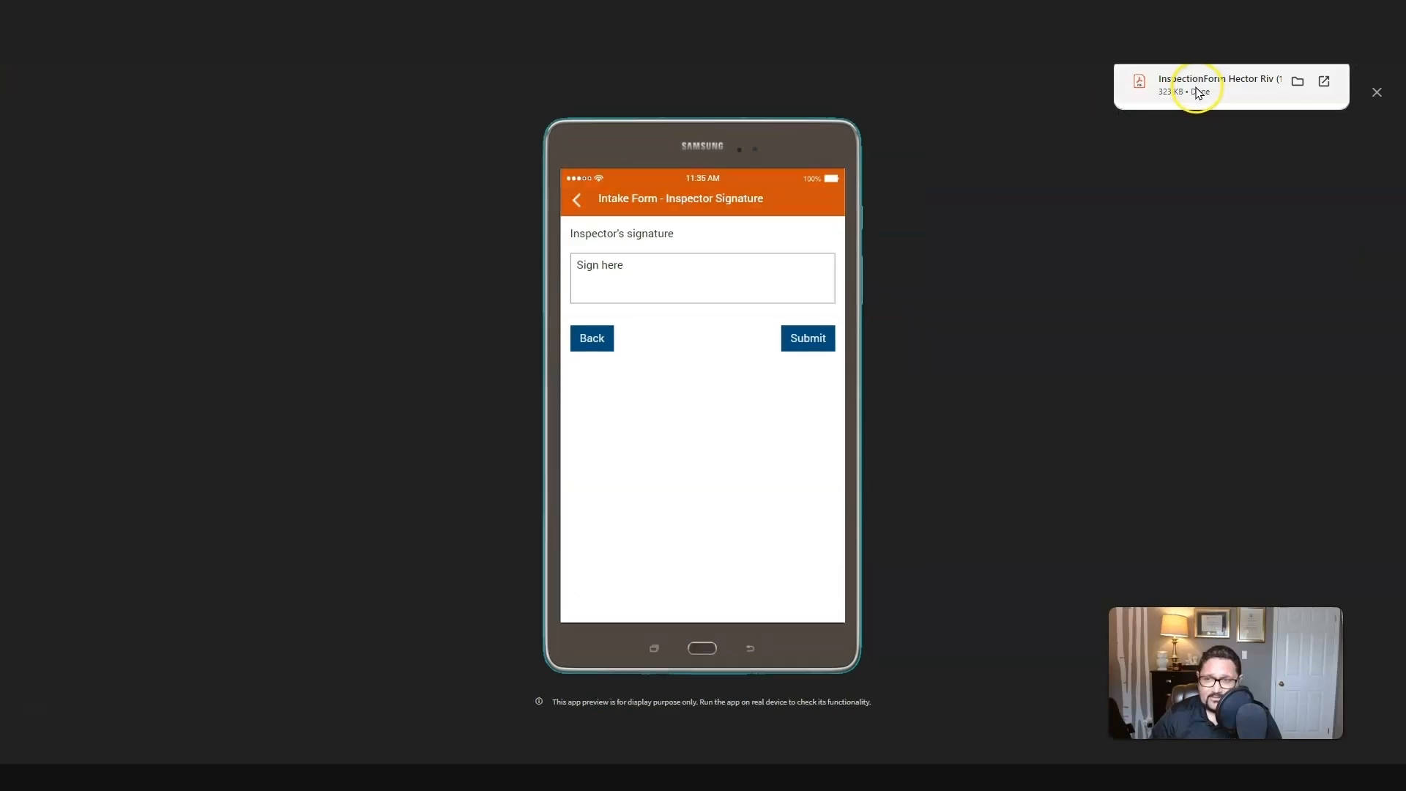
left_click(1197, 89)
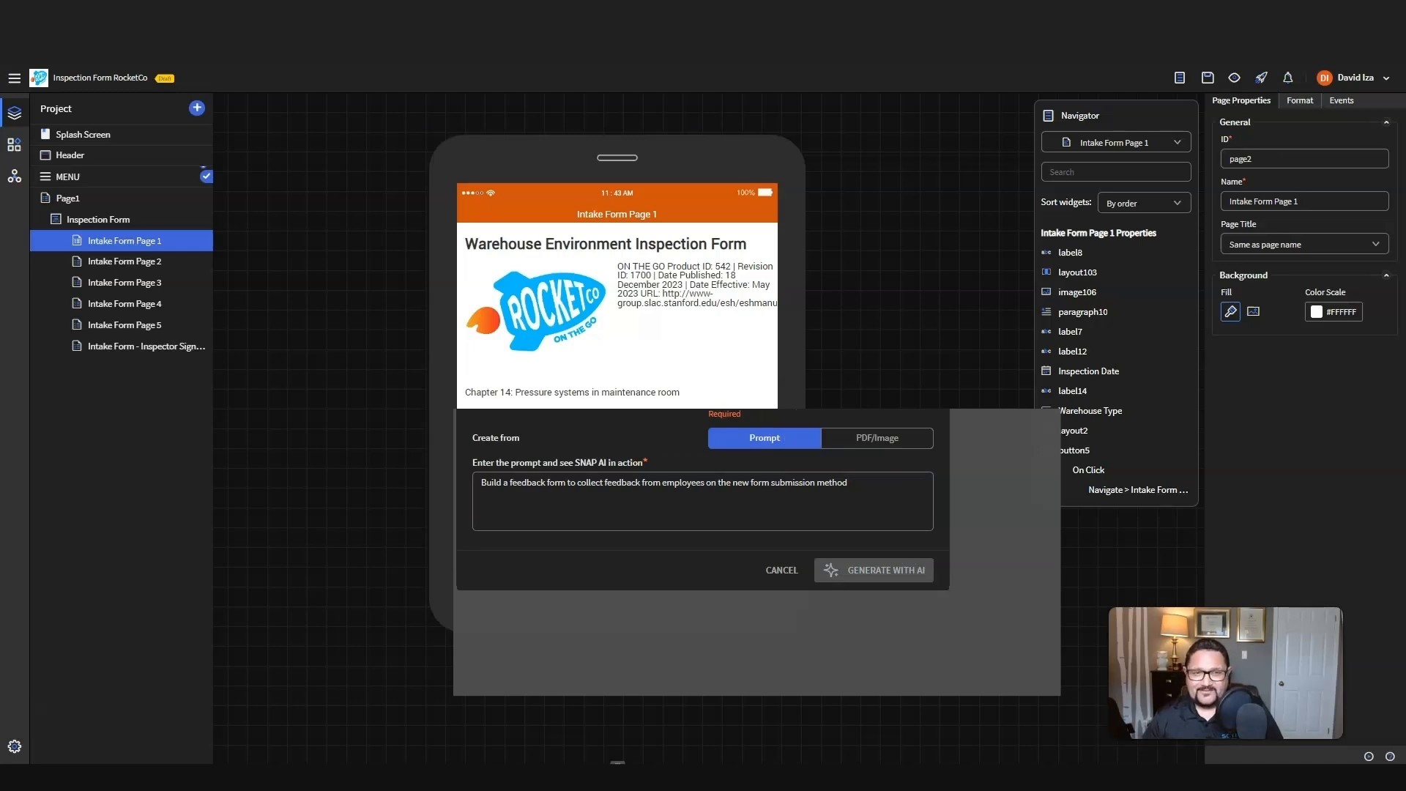
Step: Start adding an app component named Feedback Form and switch its type to AI Form Builder
left_click(197, 108)
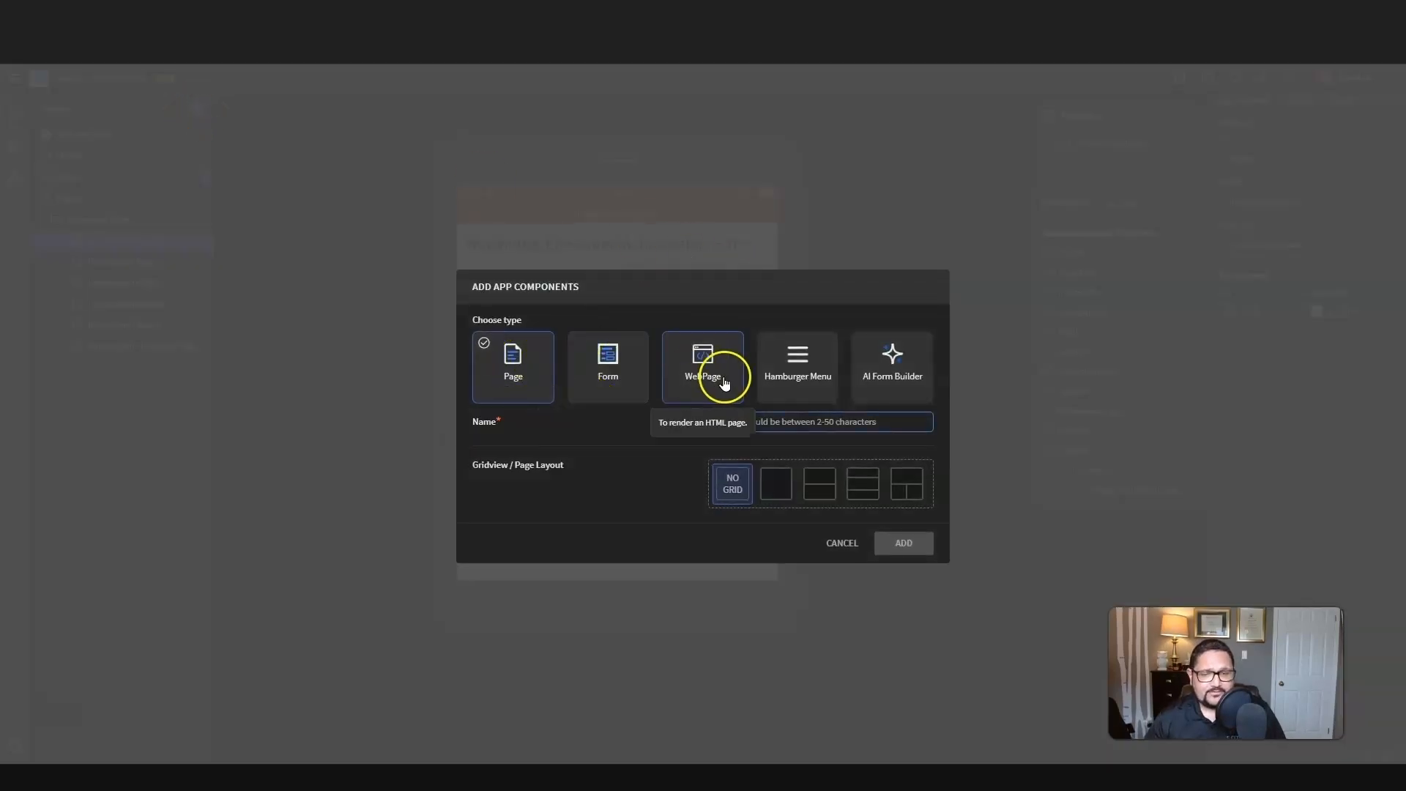
left_click(786, 423)
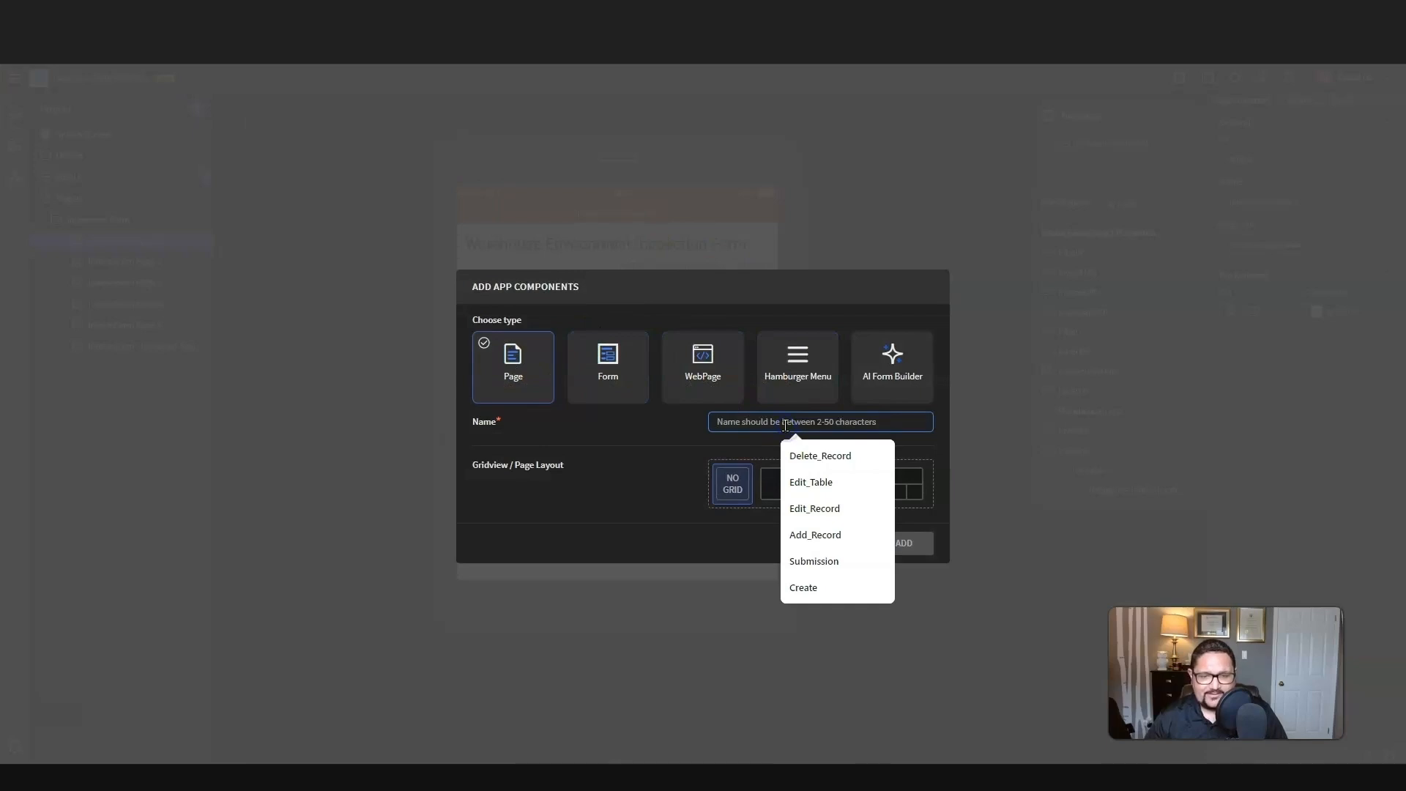
type("Feedback F")
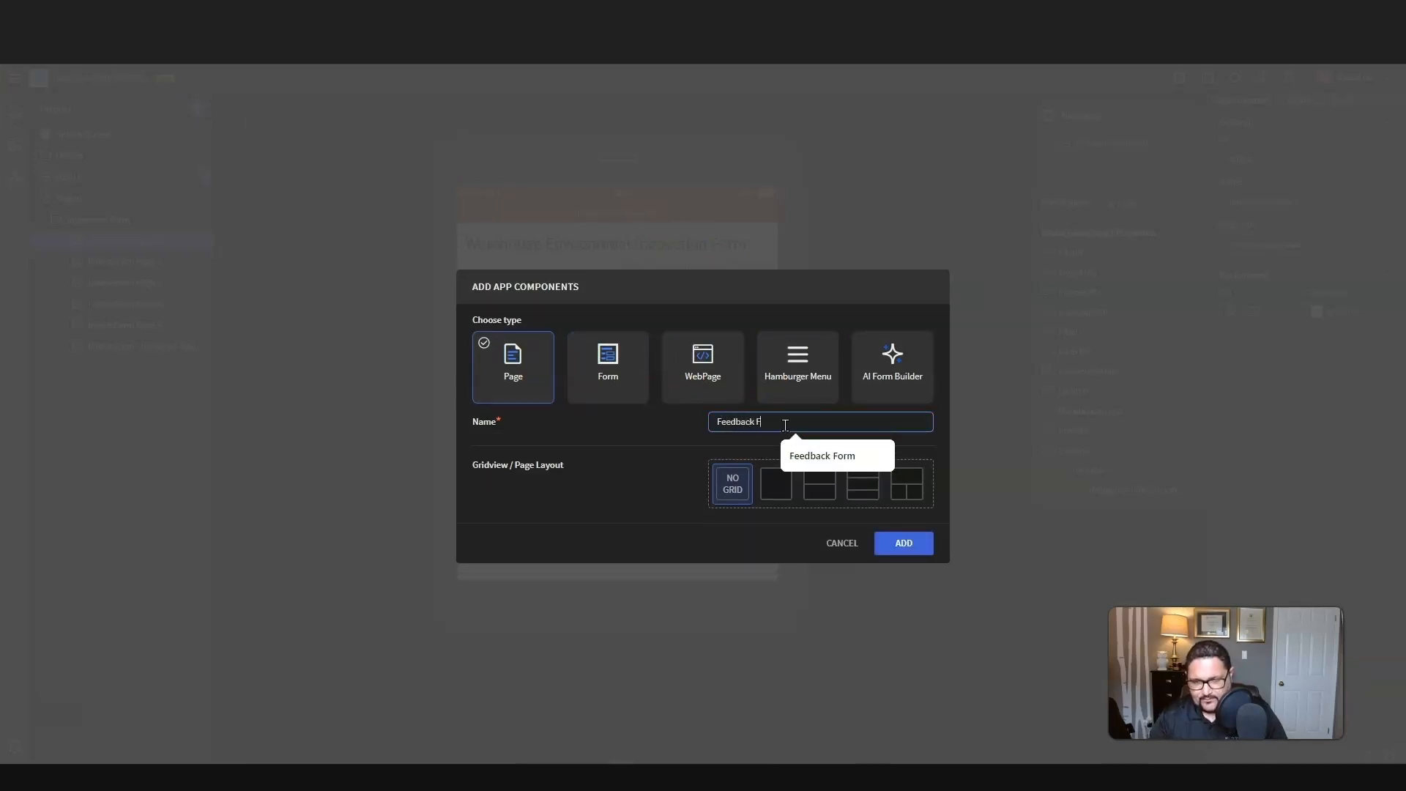
type("orm")
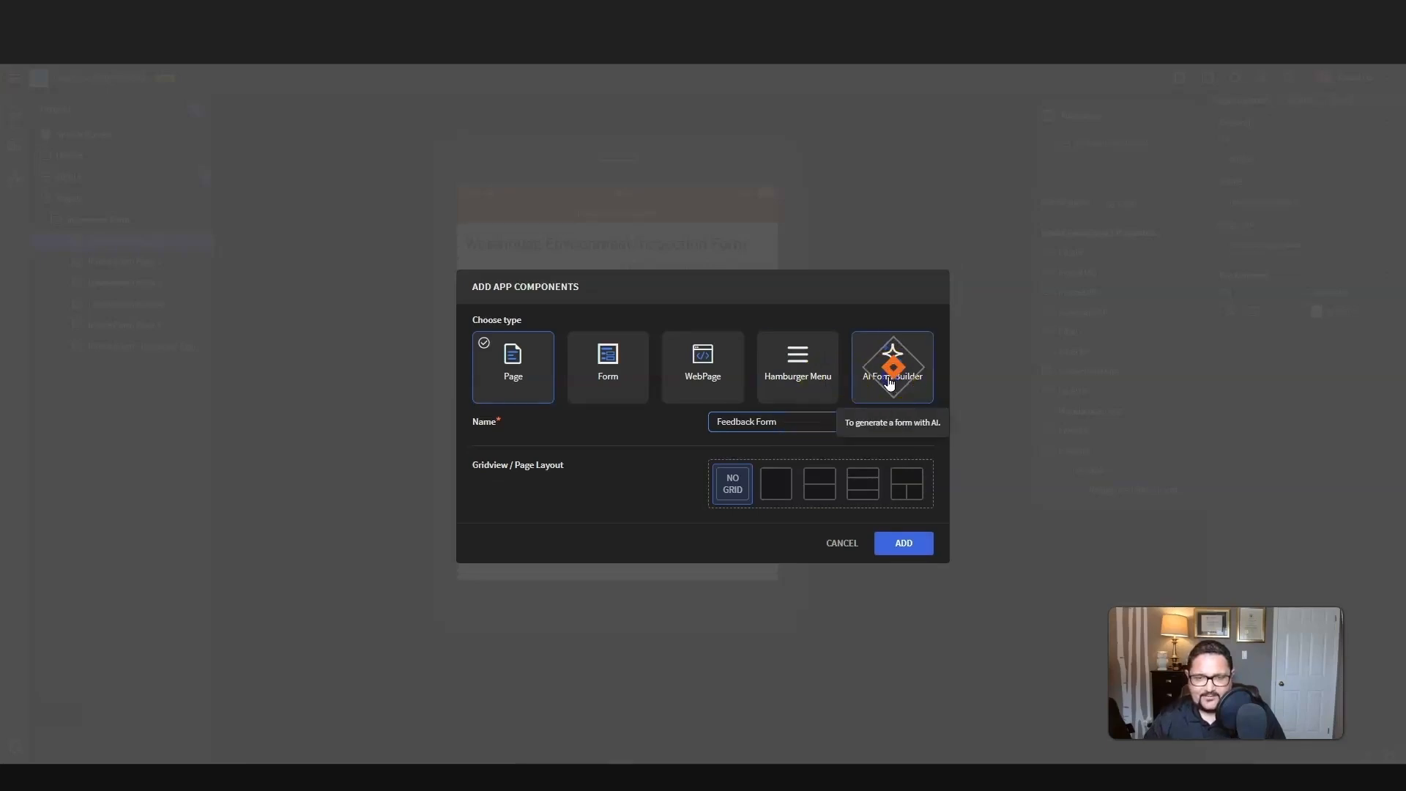
left_click(888, 383)
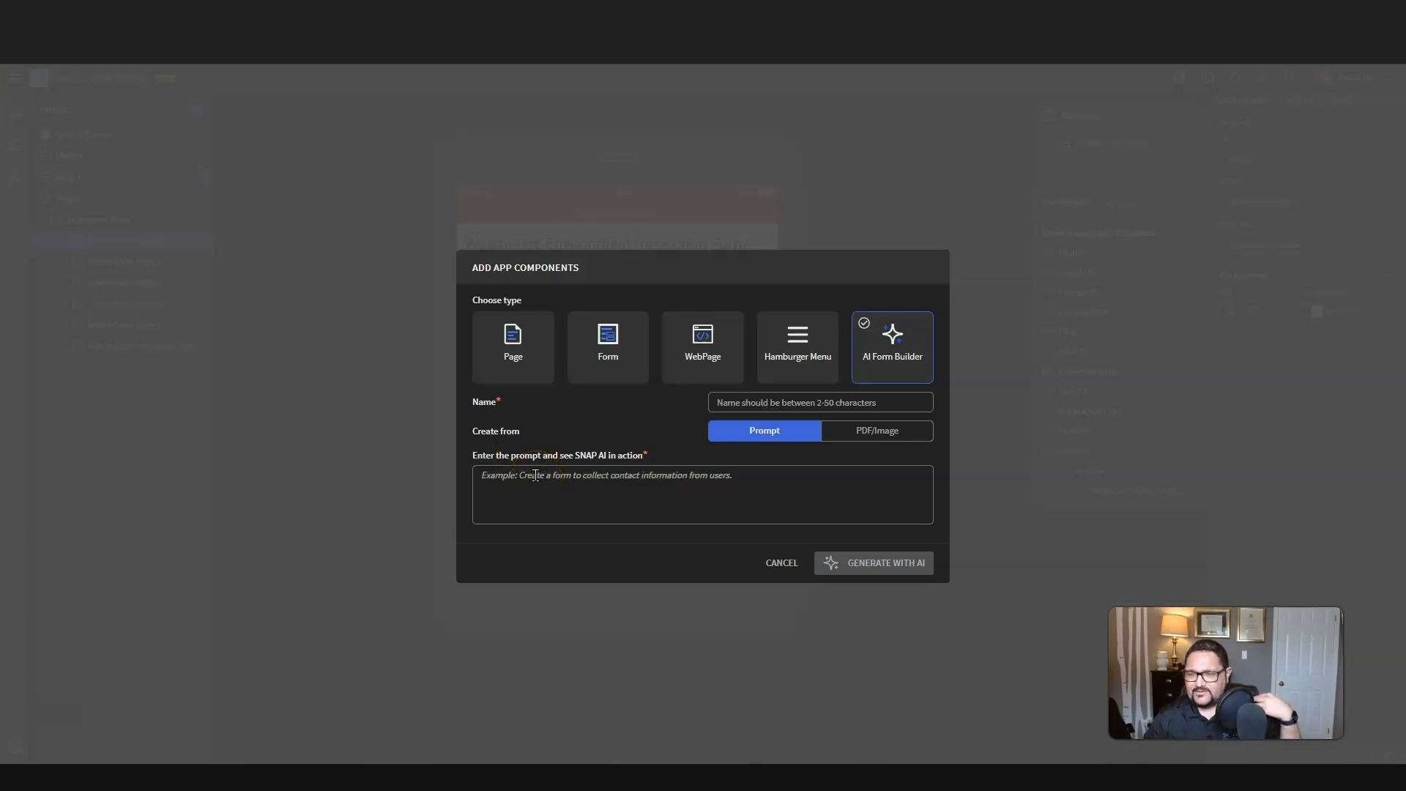
Step: Enter the AI prompt "Build a feedback form to collect feedback from employees on the new form submission method"
left_click(569, 473)
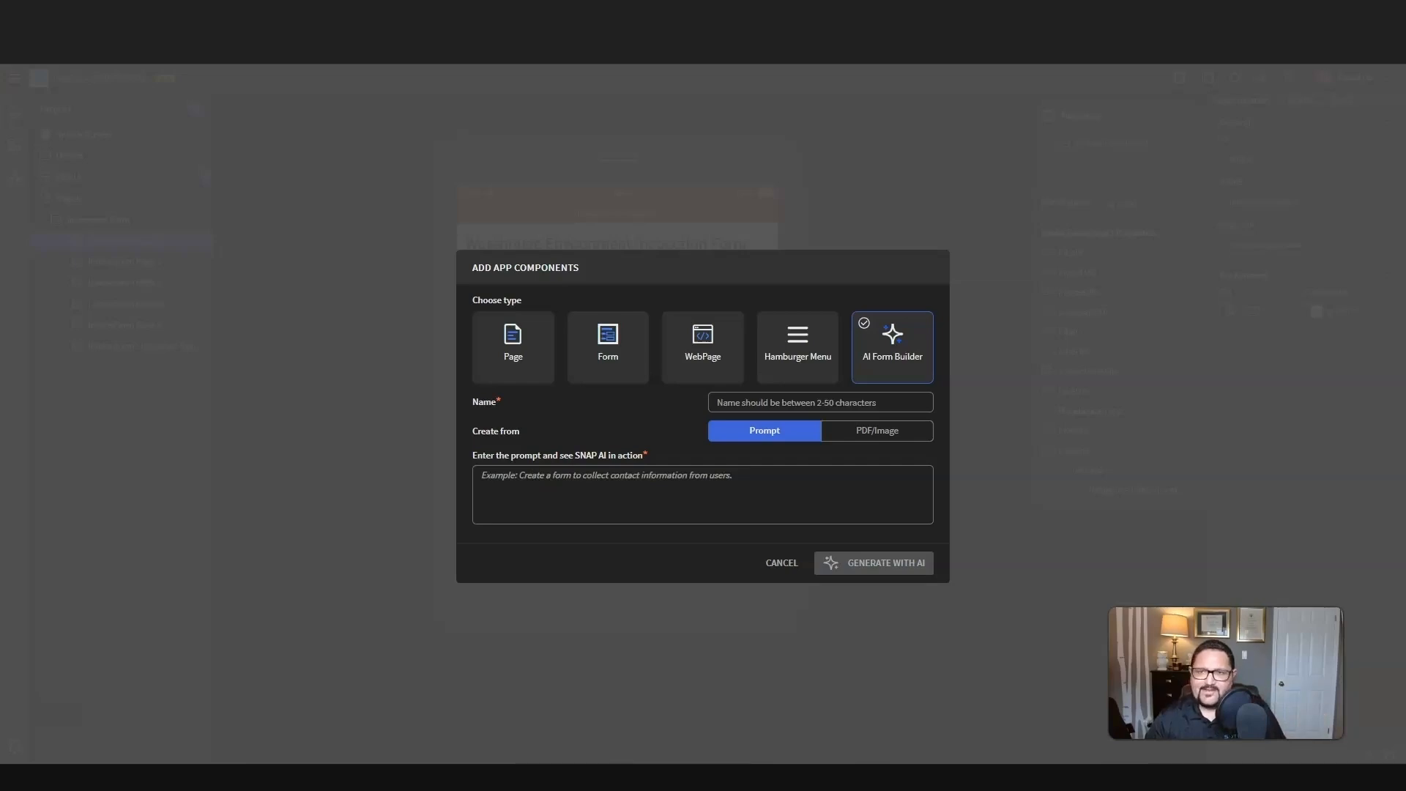
left_click(1232, 512)
left_click(576, 502)
type("Build a feedback form to collect feedback from employees on the new form submission method\".")
left_click(902, 470)
key("BackSpace")
key("BackSpace")
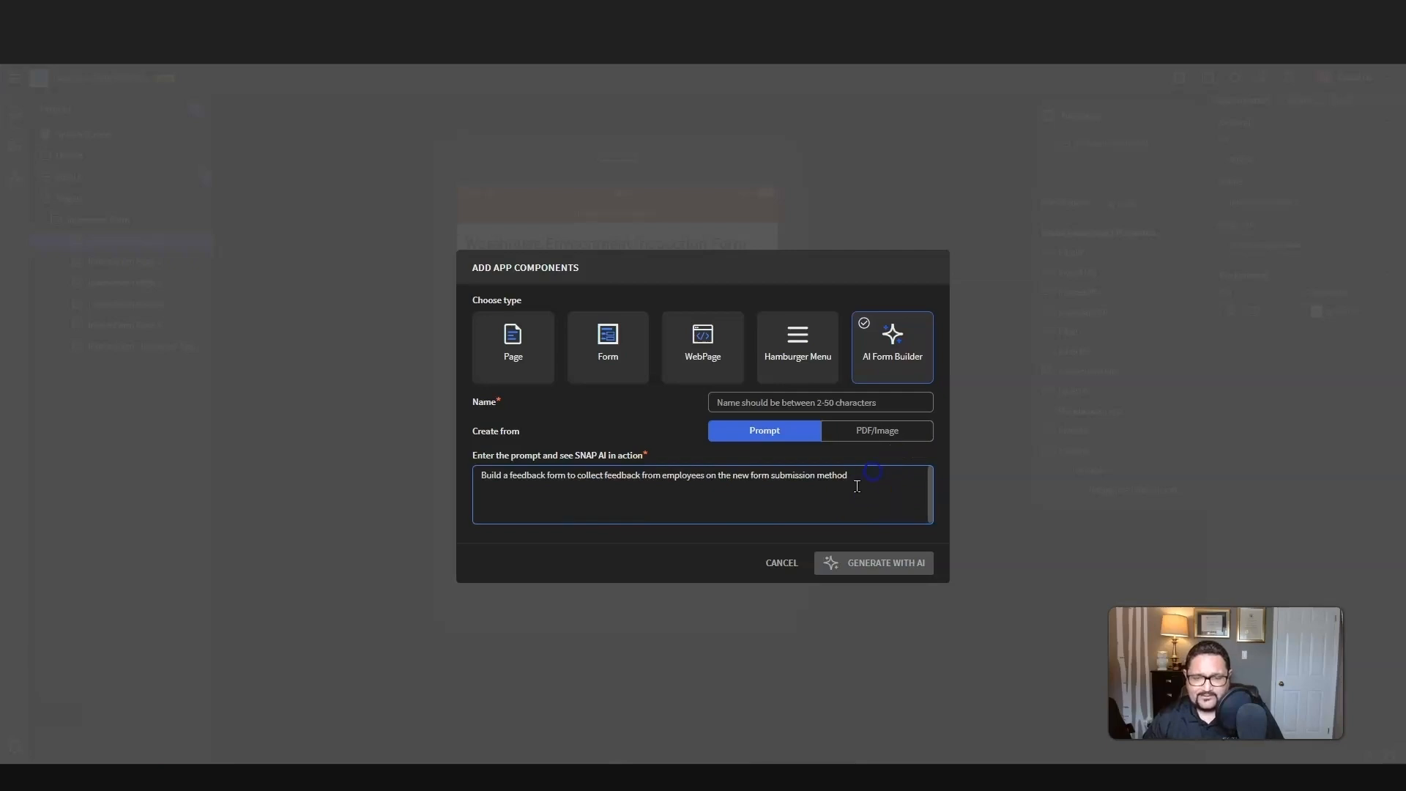
Step: Name the AI-built form Feedback Form and generate it from the prompt
left_click(786, 399)
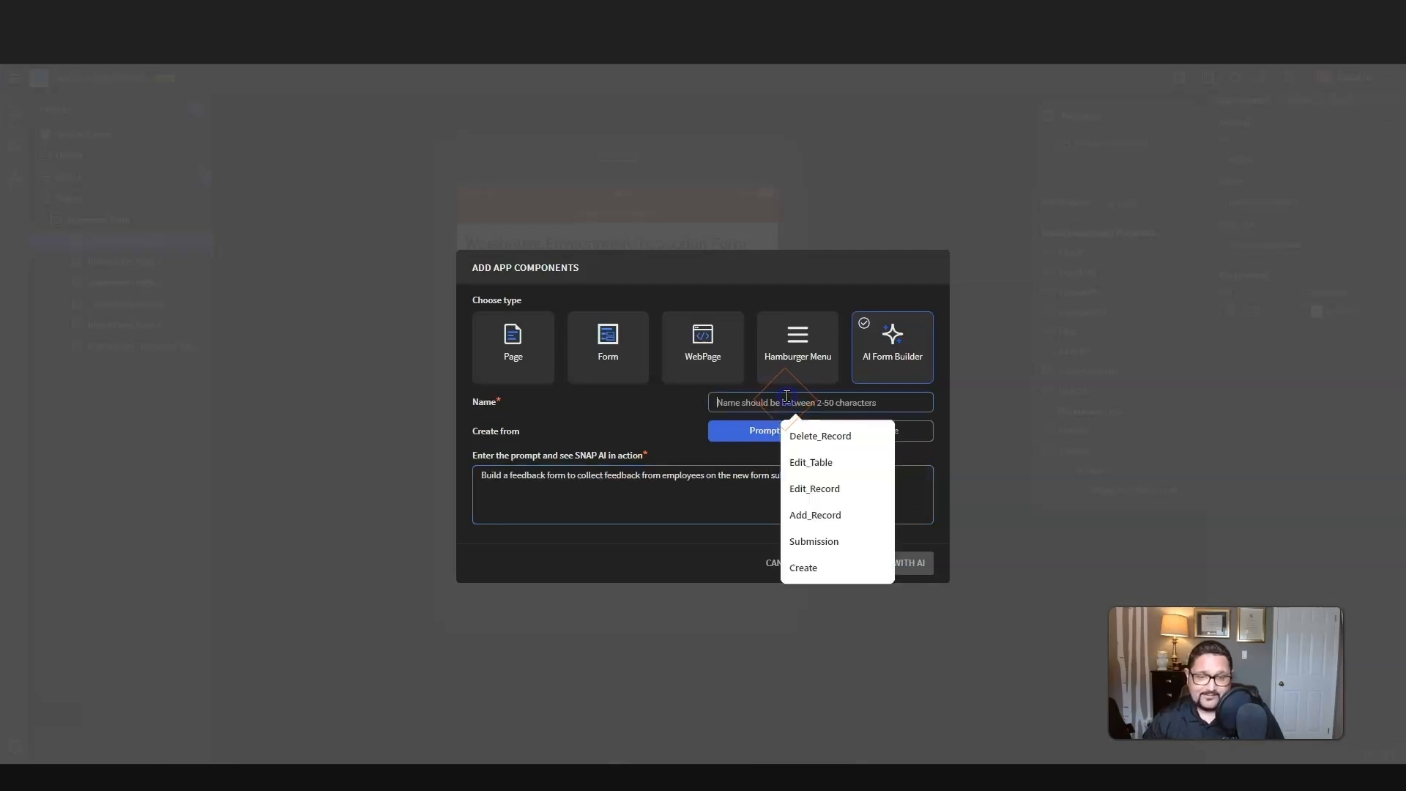
type("z")
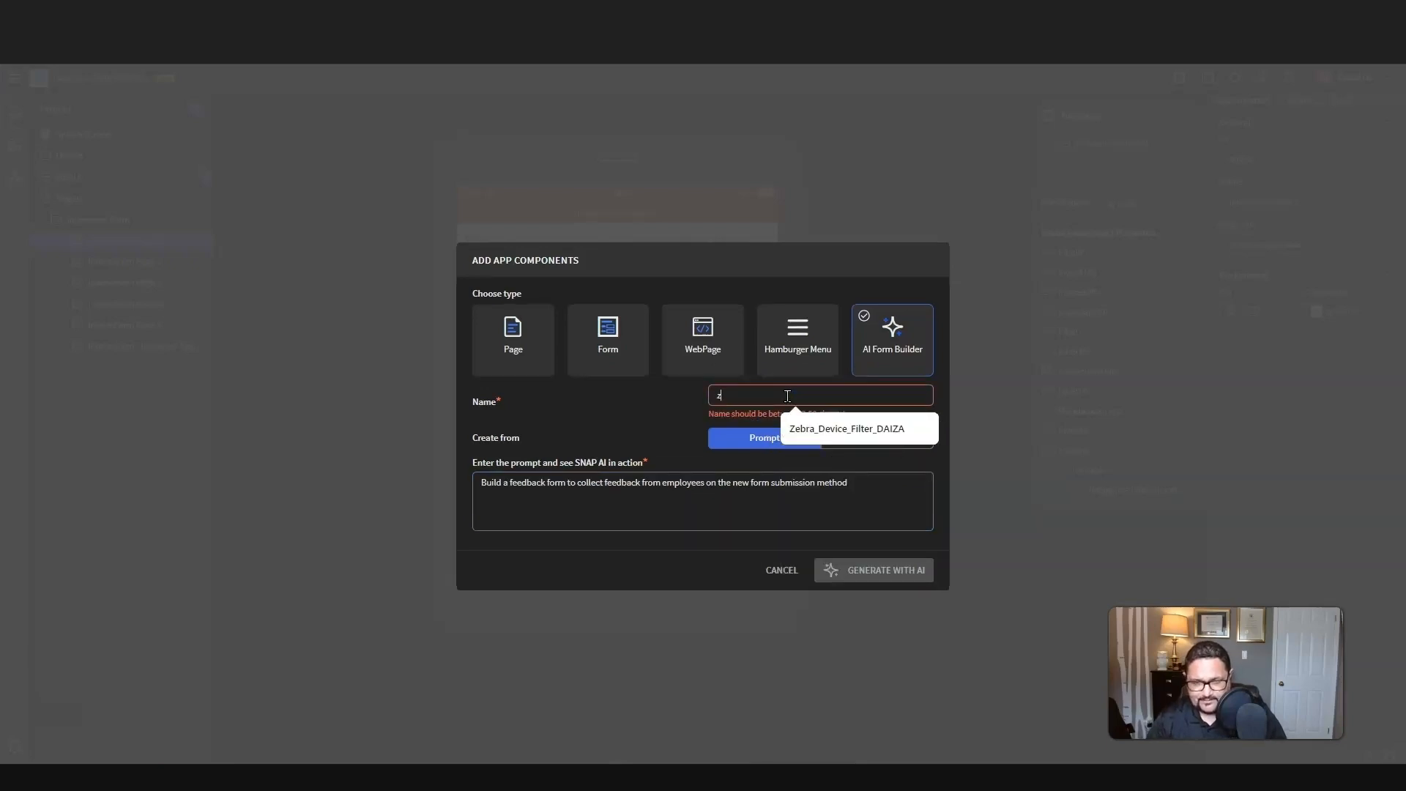
key("BackSpace")
type("Feedb")
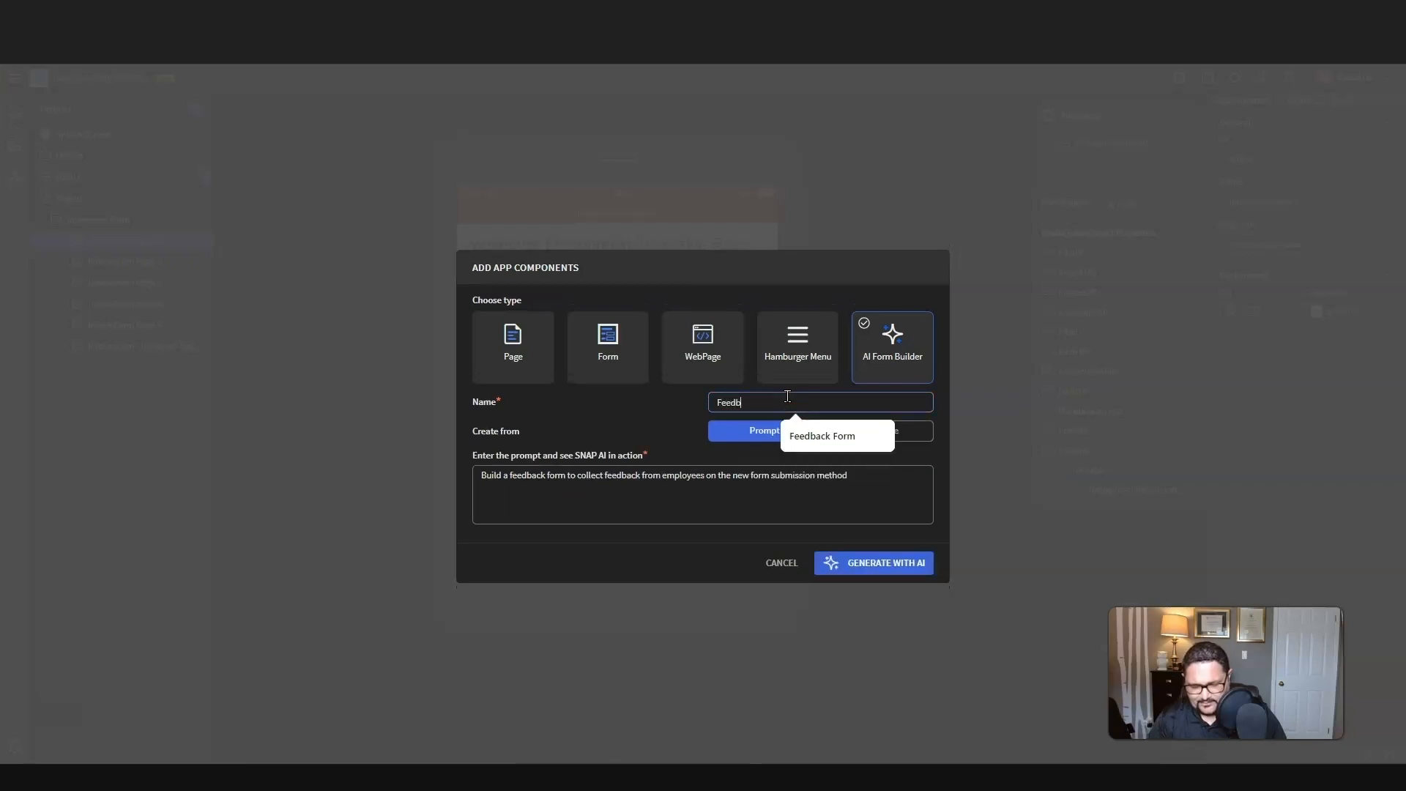
type("ack Form")
left_click(605, 408)
left_click(873, 566)
left_click(873, 566)
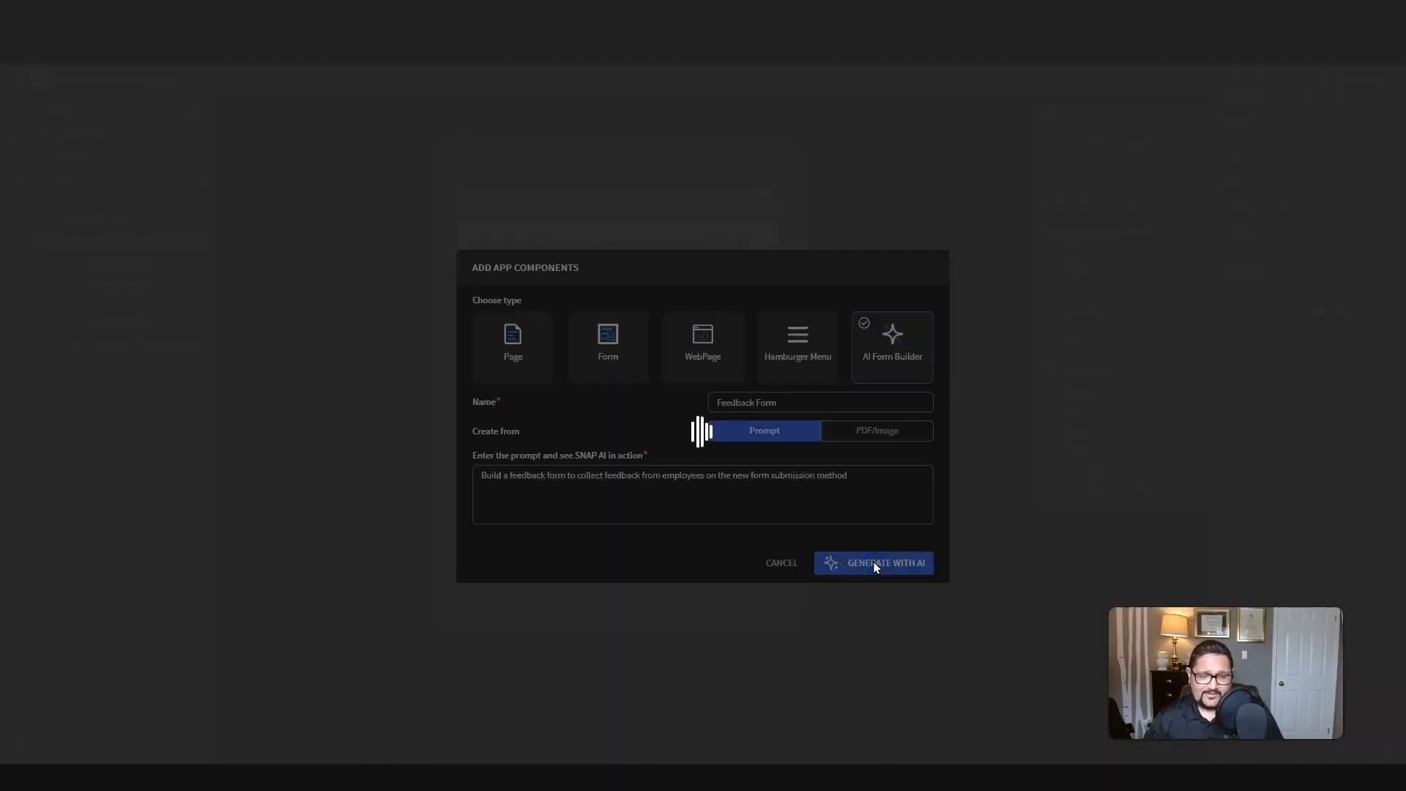
left_click(873, 562)
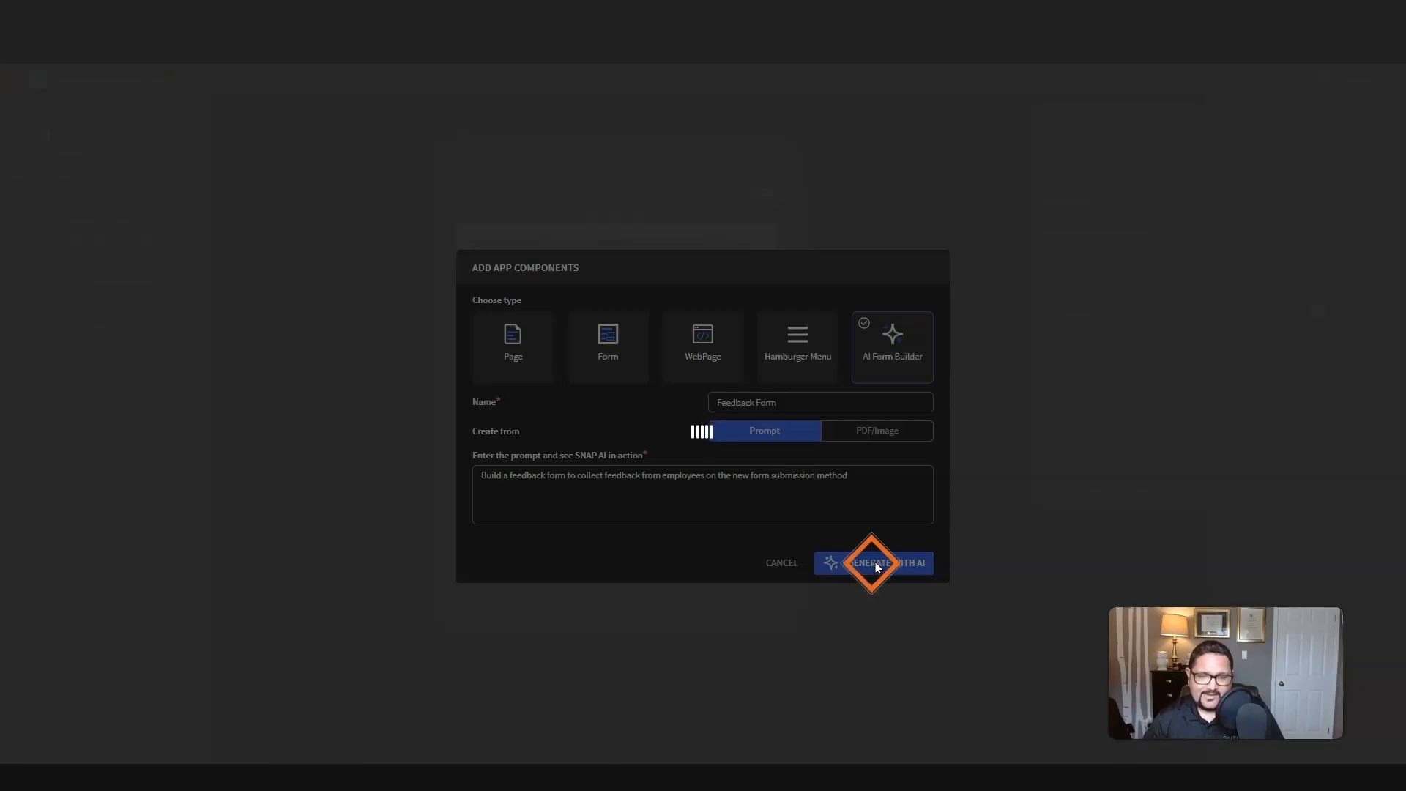
left_click(1118, 501)
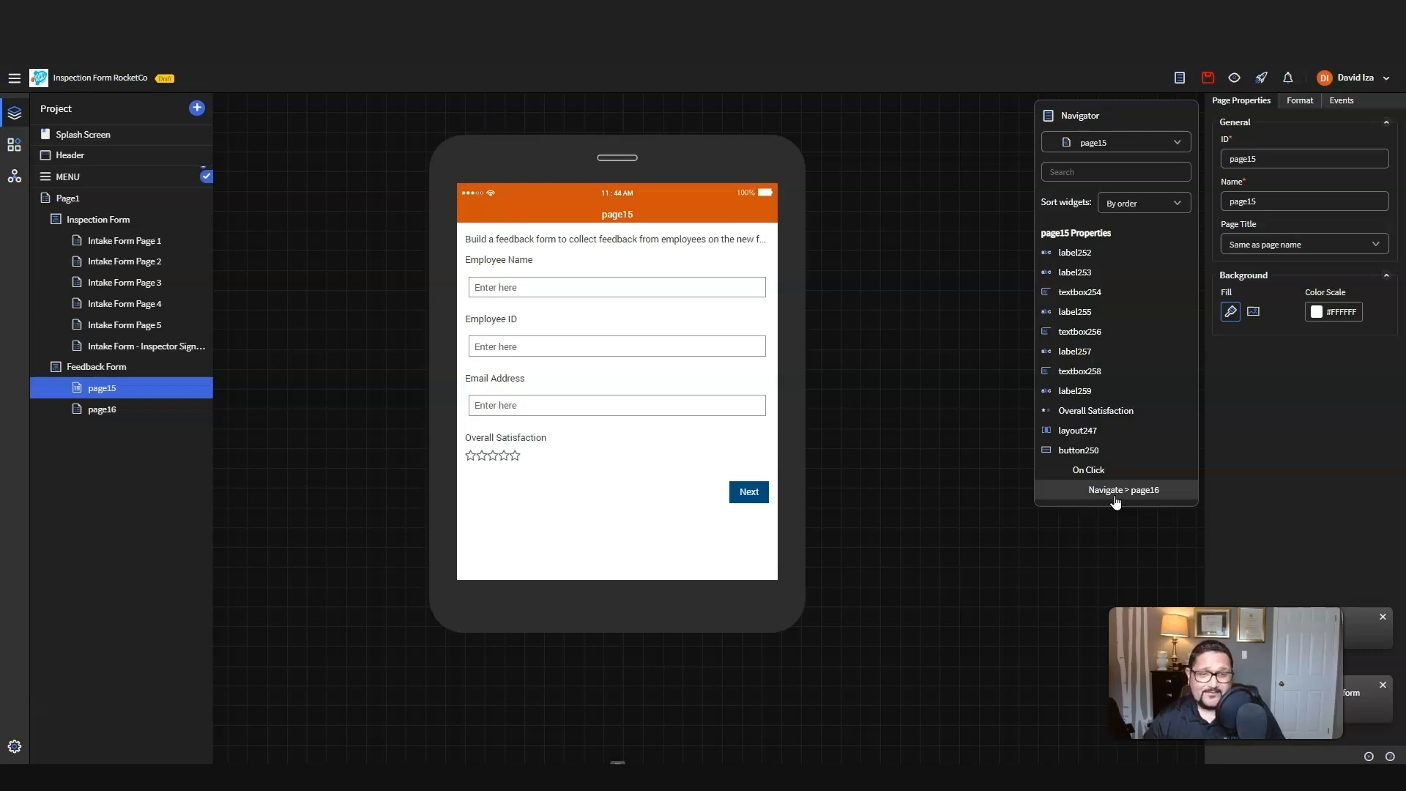
Step: Rename the generated form's first page, page15, as Feedback Form 1
left_click(1290, 201)
left_click_drag(1290, 200, 1076, 199)
key("BackSpace")
type("Fee")
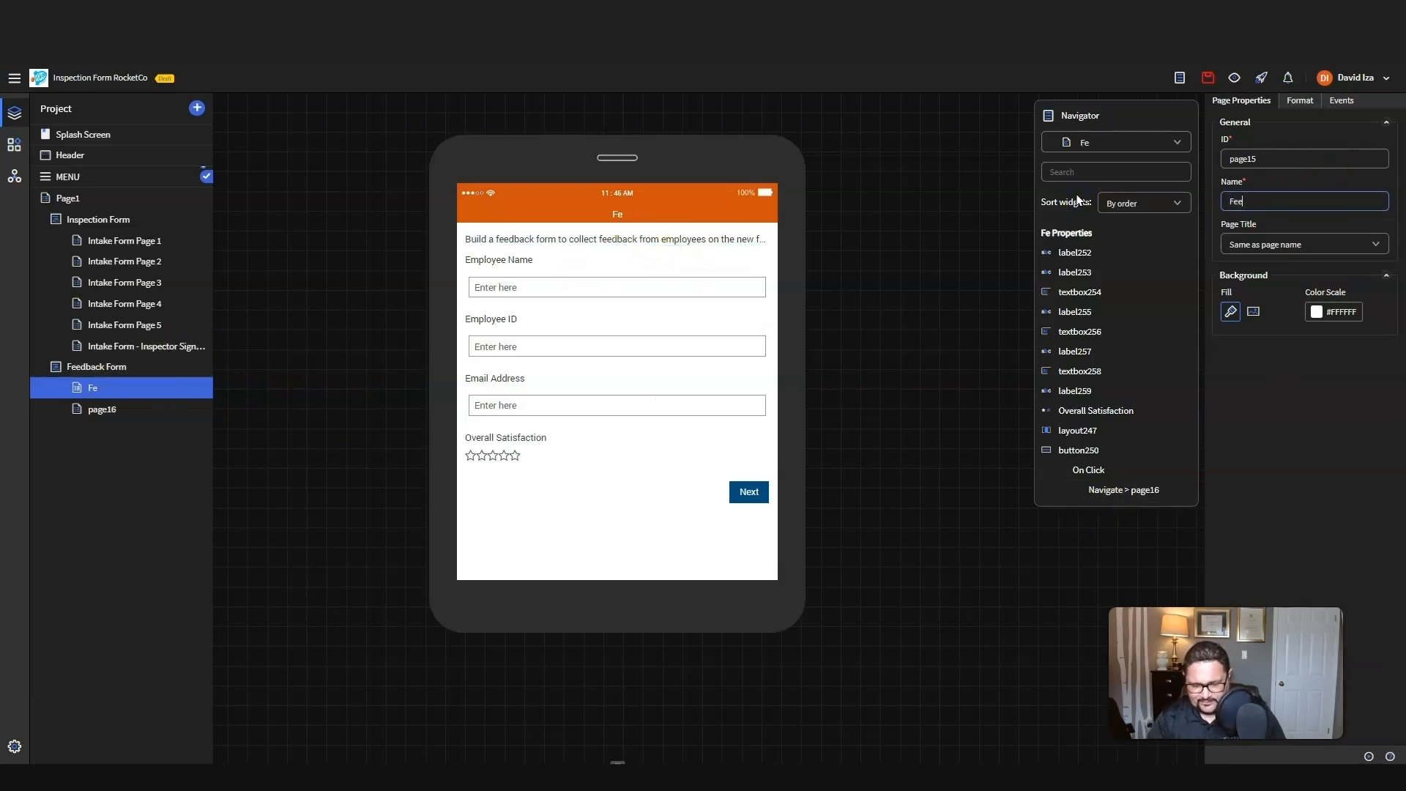
type("dback R")
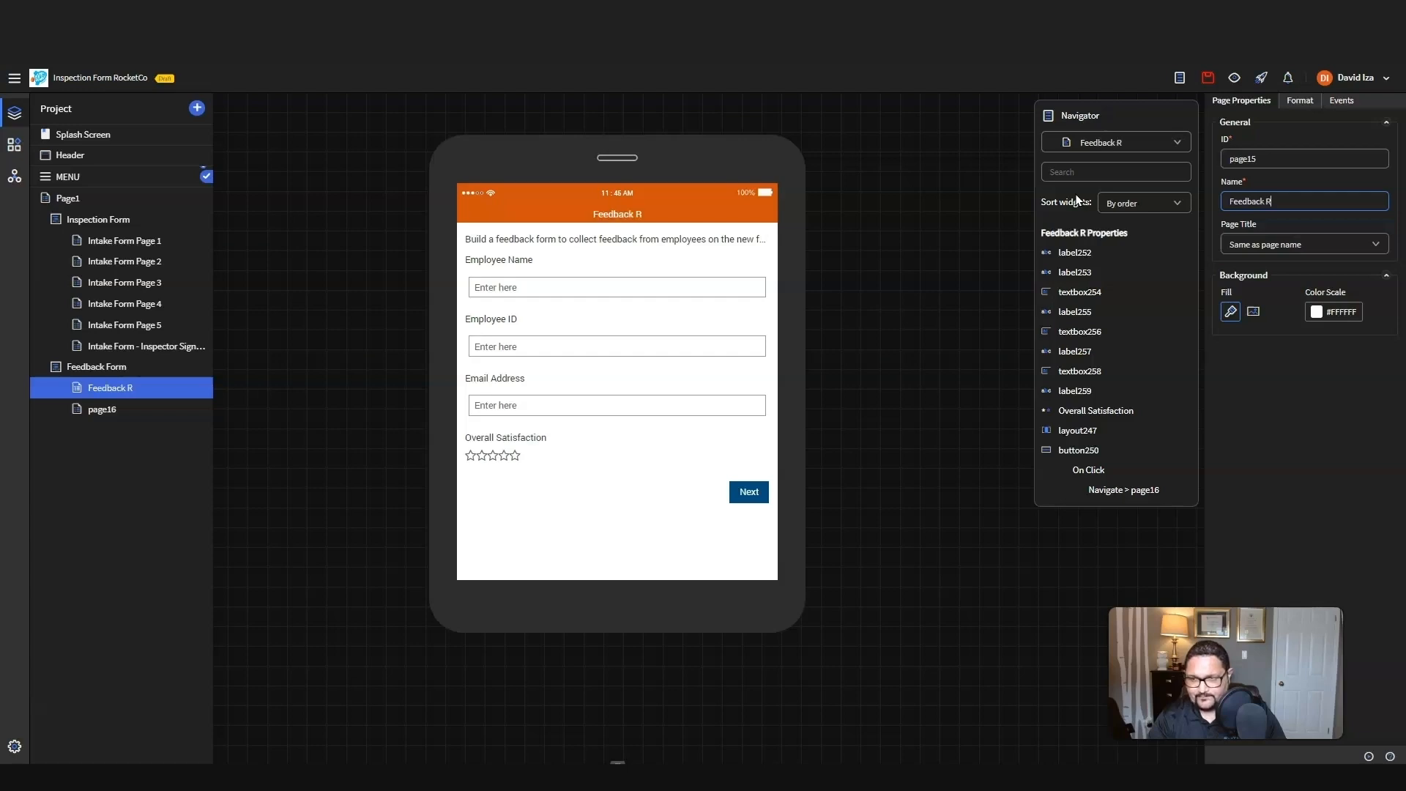
type("orm")
left_click(1331, 180)
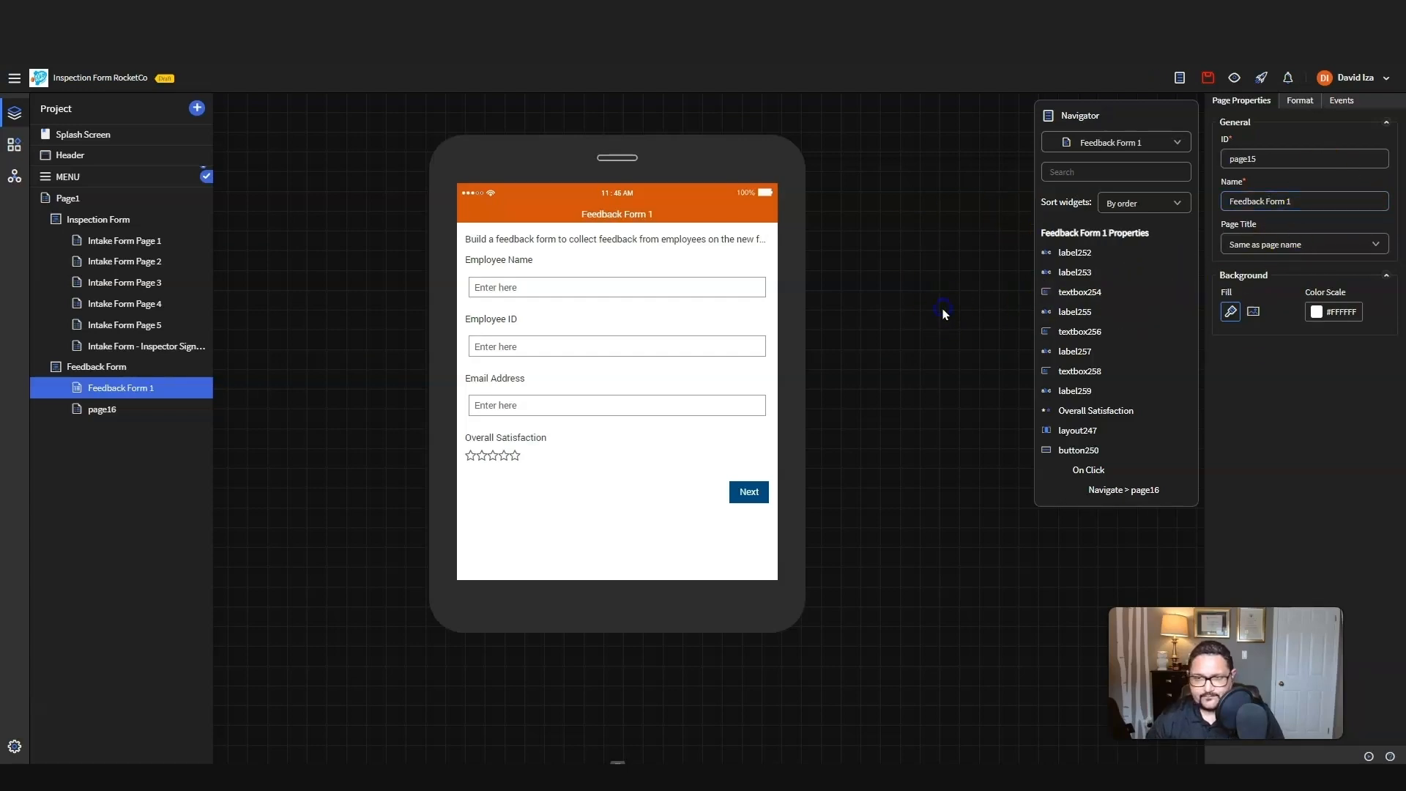
Step: Rename the feedback form's second page, page16, as Feedback Form 2
left_click(101, 414)
double_click(1297, 201)
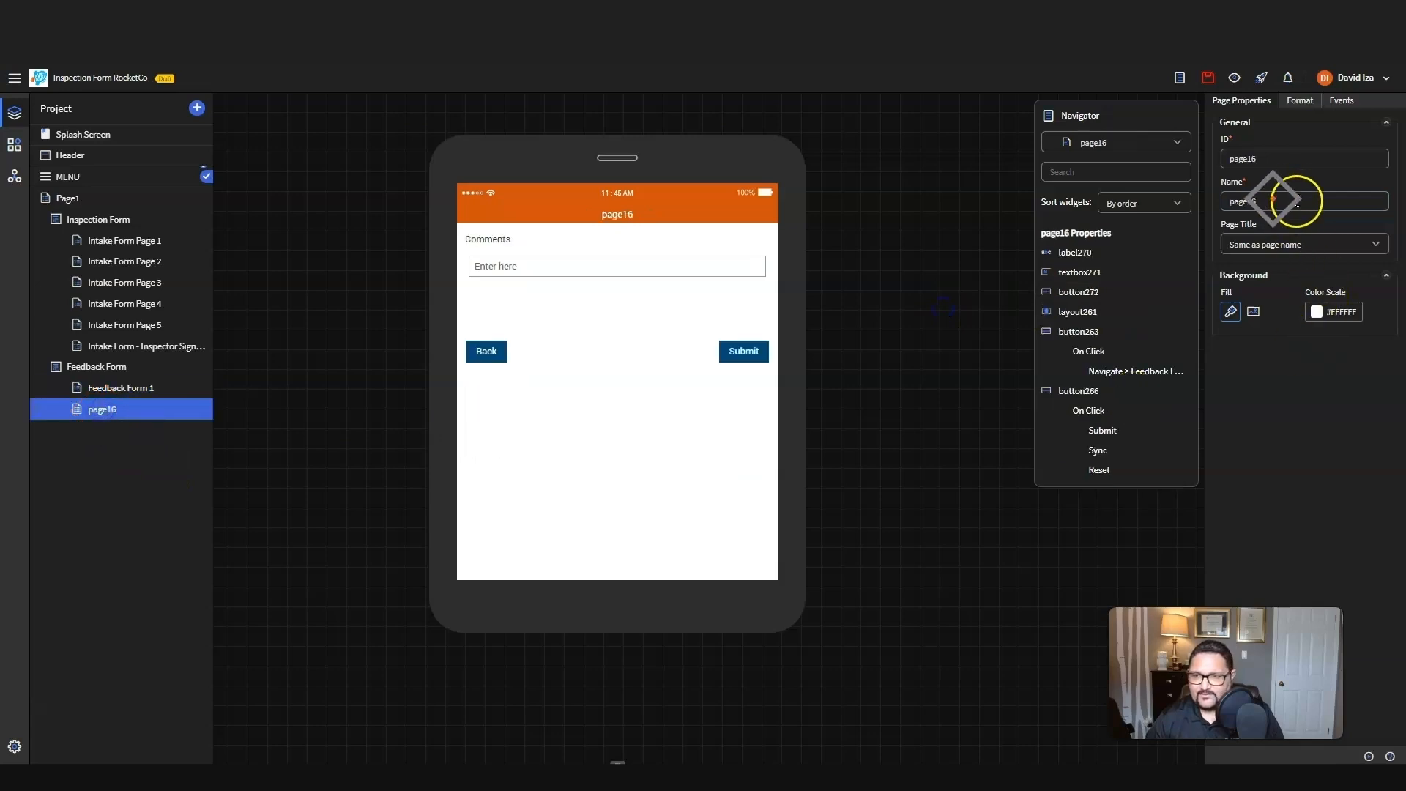
type("Feedback Form")
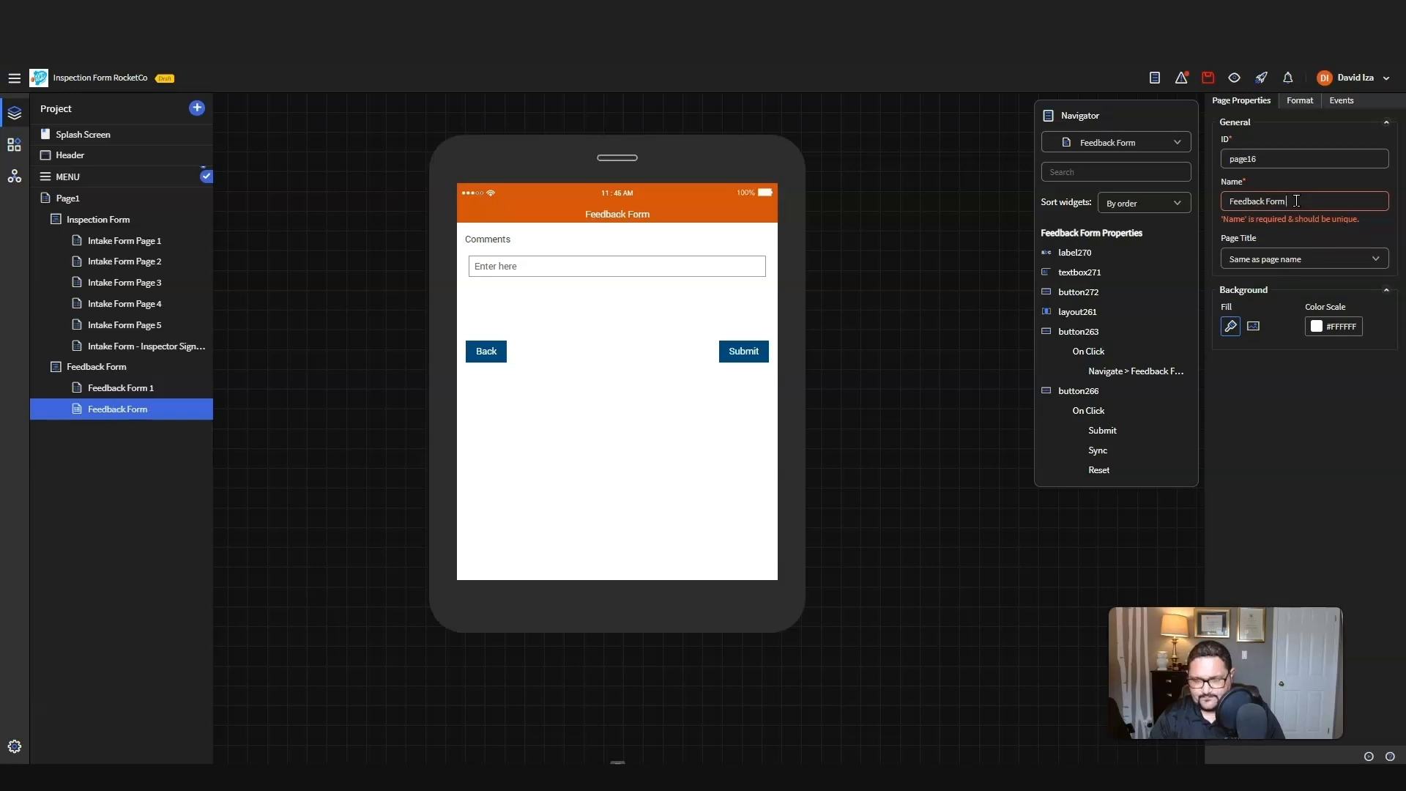
type(" 2")
left_click(954, 319)
left_click(250, 368)
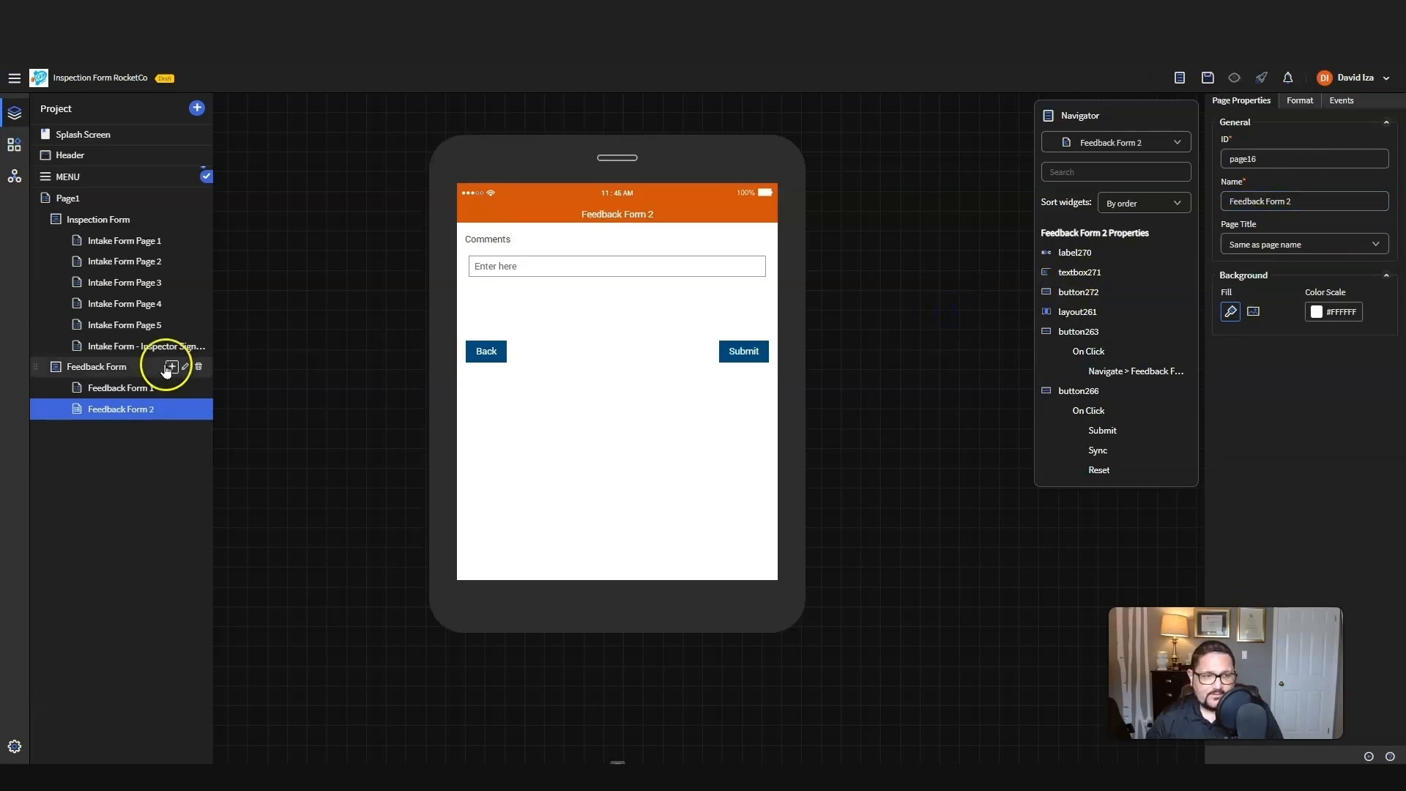
Step: Publish the inspection form app from Intake Form Page 1 and launch the Warehouse Inspection App on the phone
left_click(141, 242)
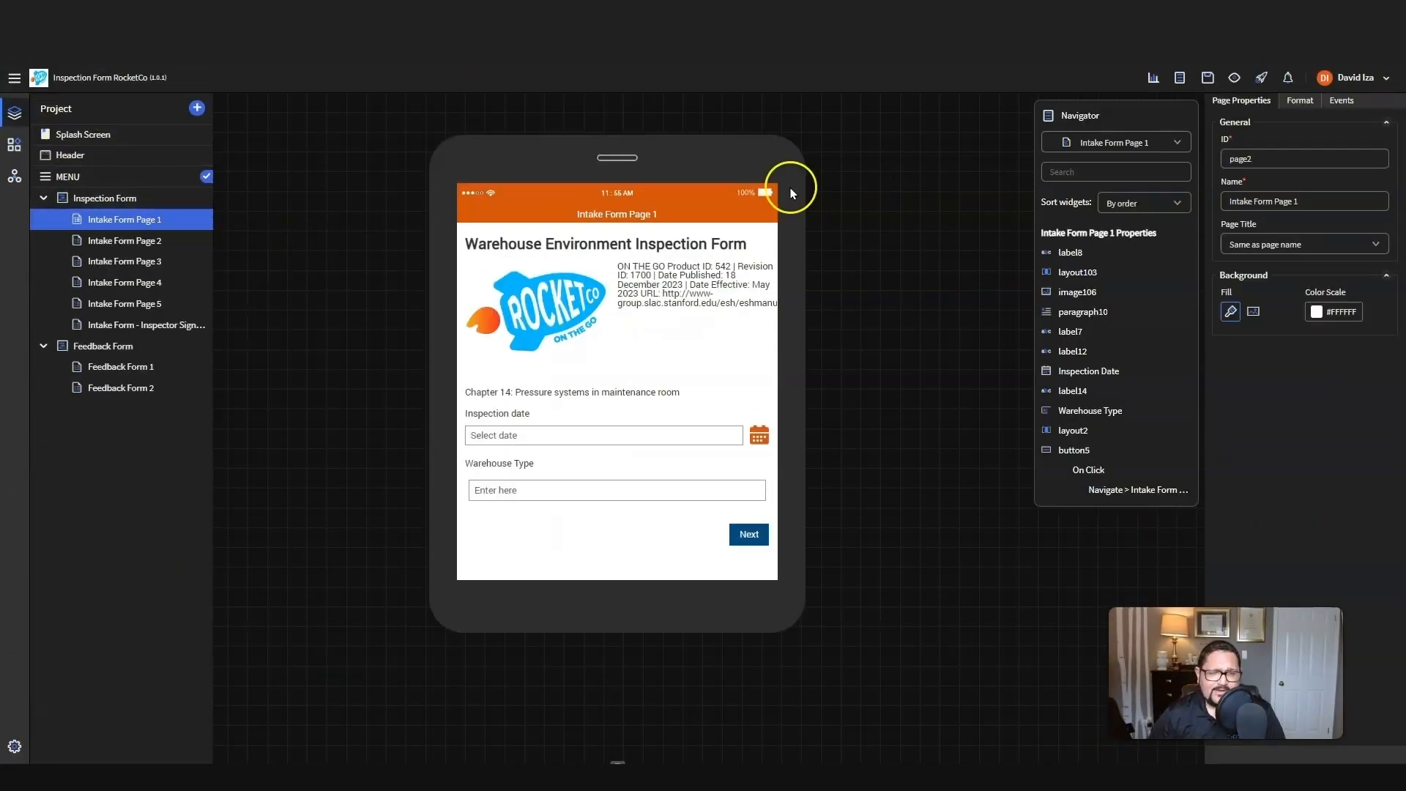
left_click(1260, 77)
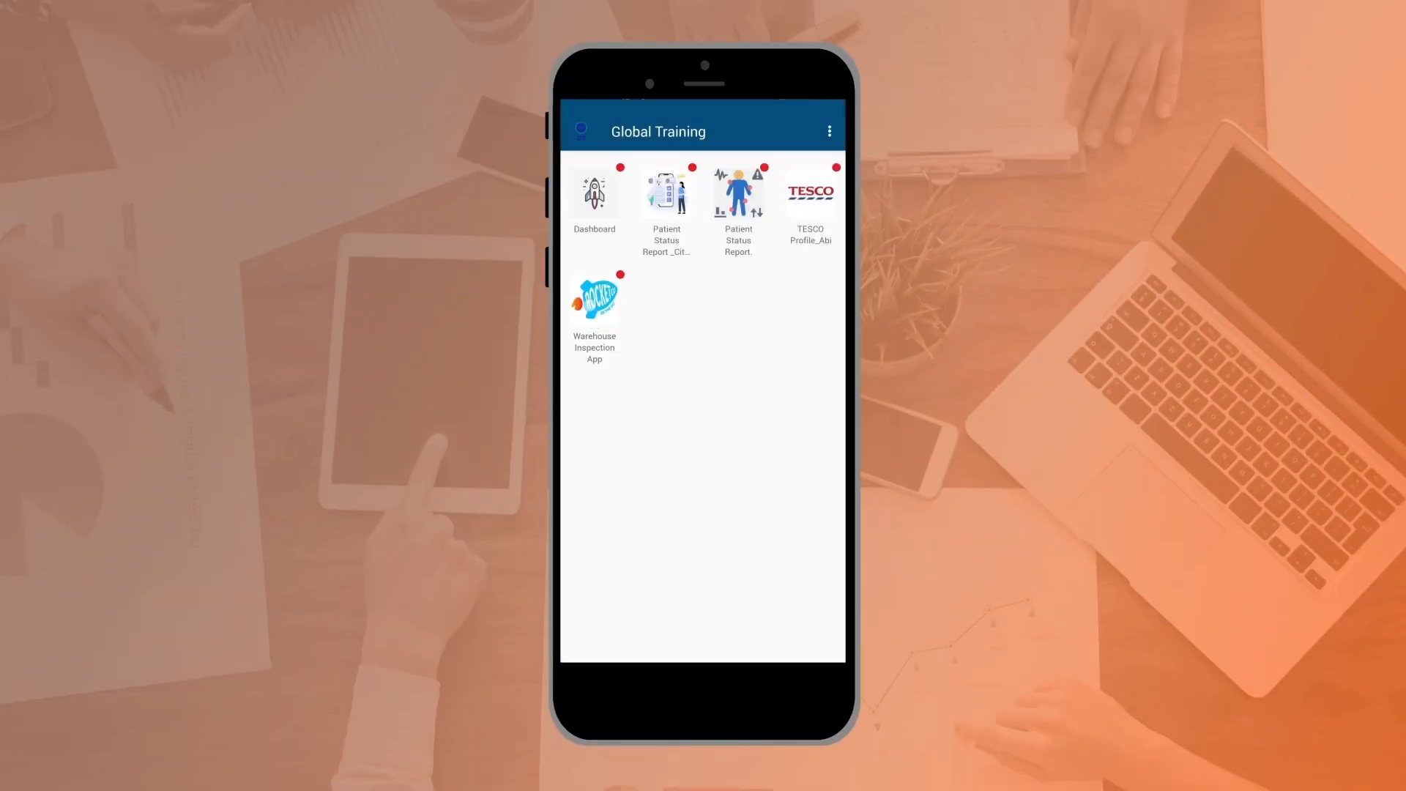
left_click(595, 300)
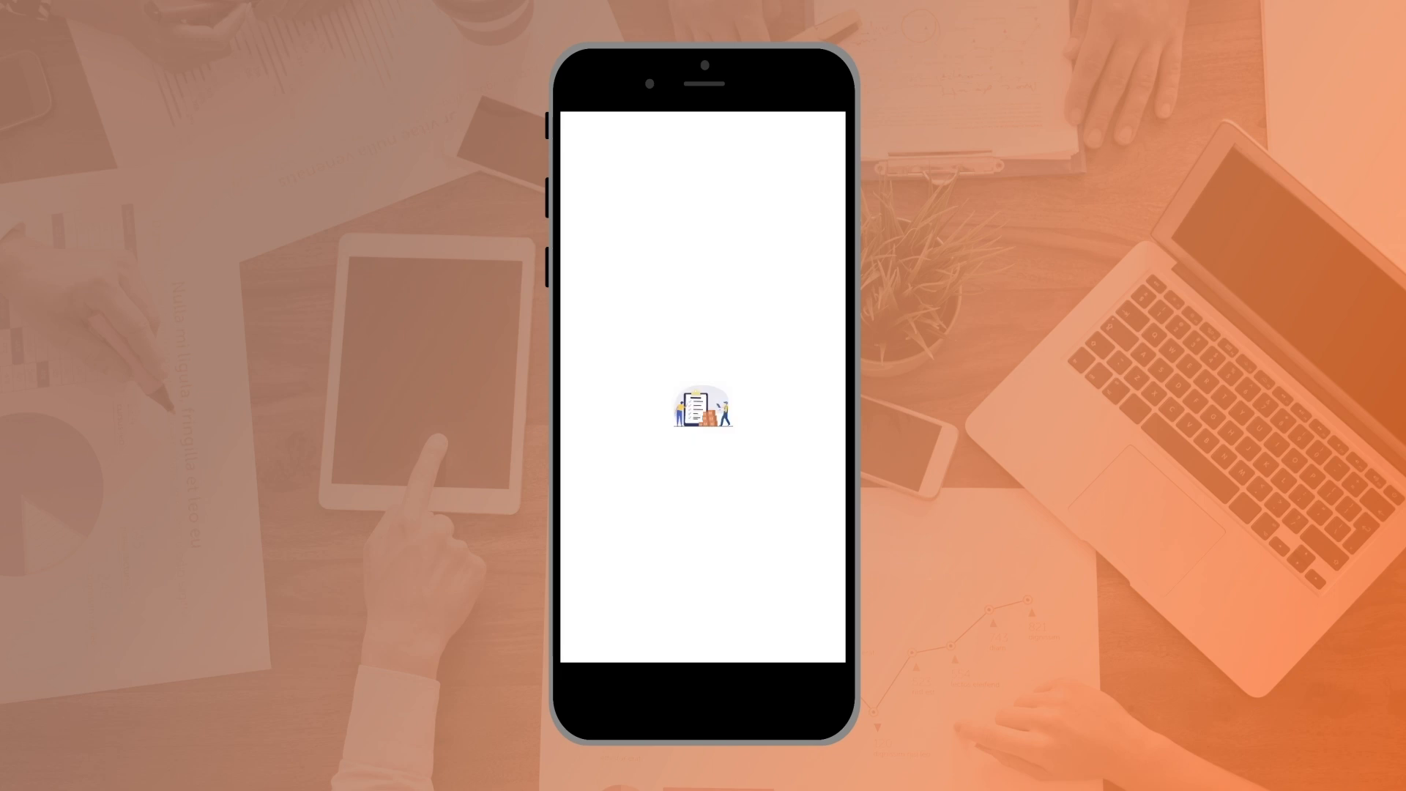
Step: Set the inspection date to Jul 9 2024 and enter Loading as the warehouse type on Intake Form Page 1
left_click(827, 382)
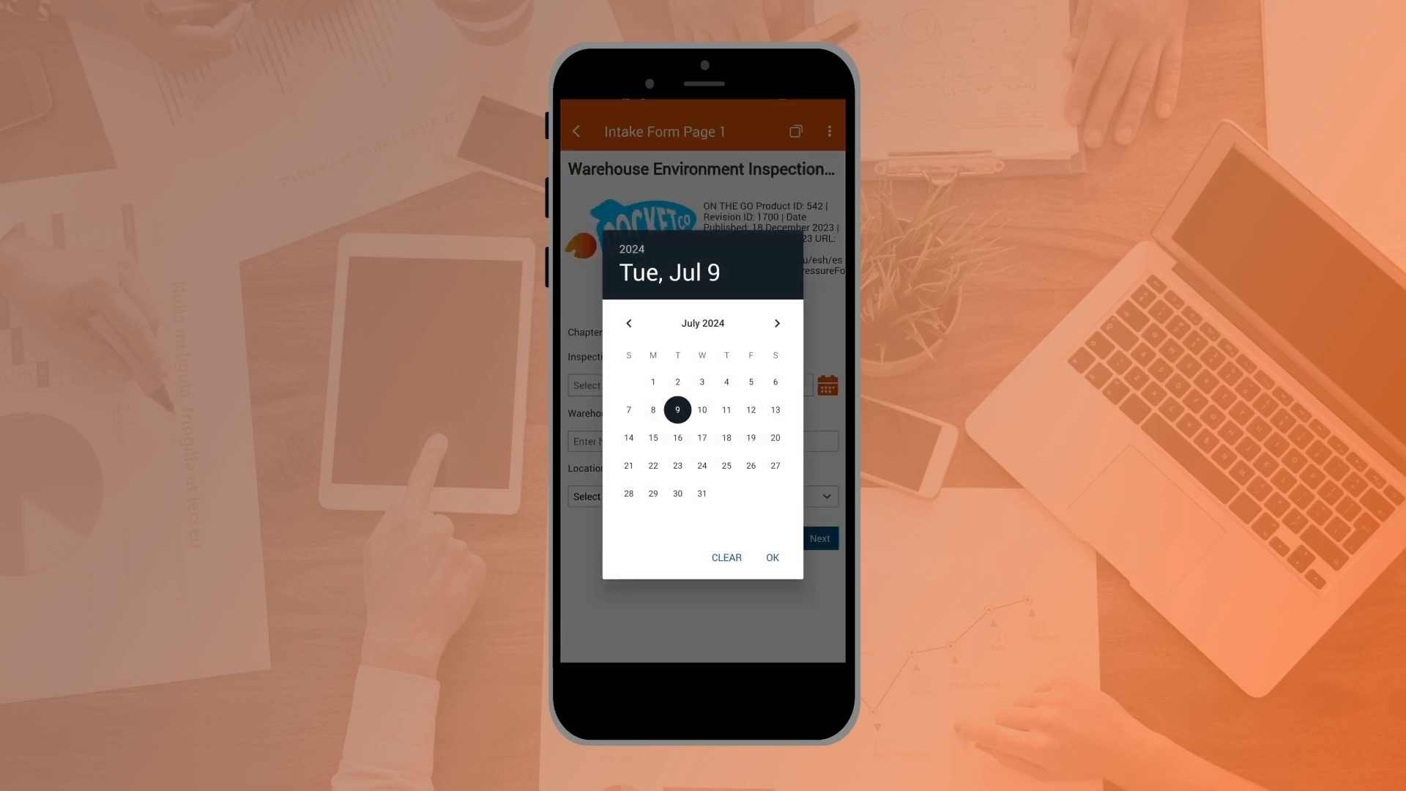
left_click(772, 557)
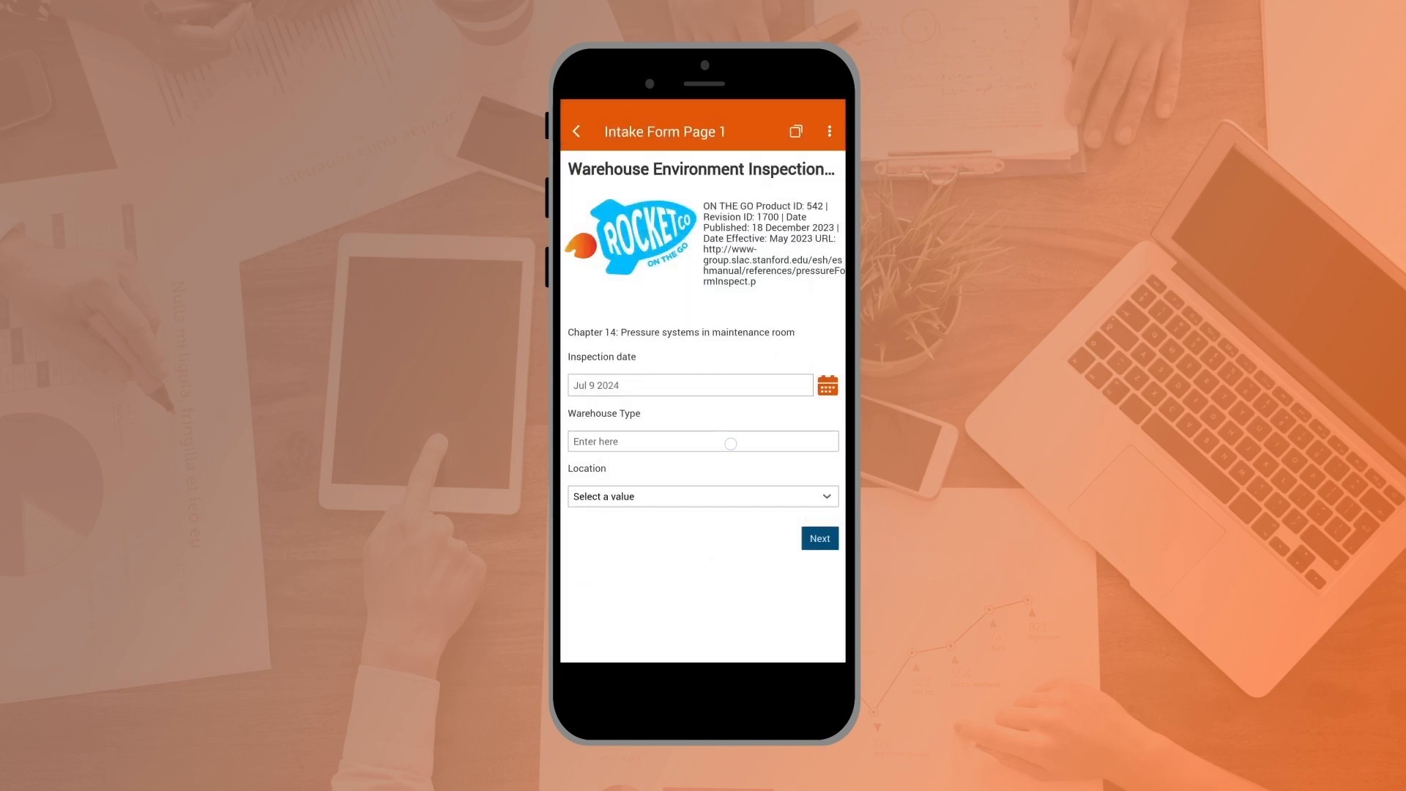
left_click(730, 443)
type("Loading")
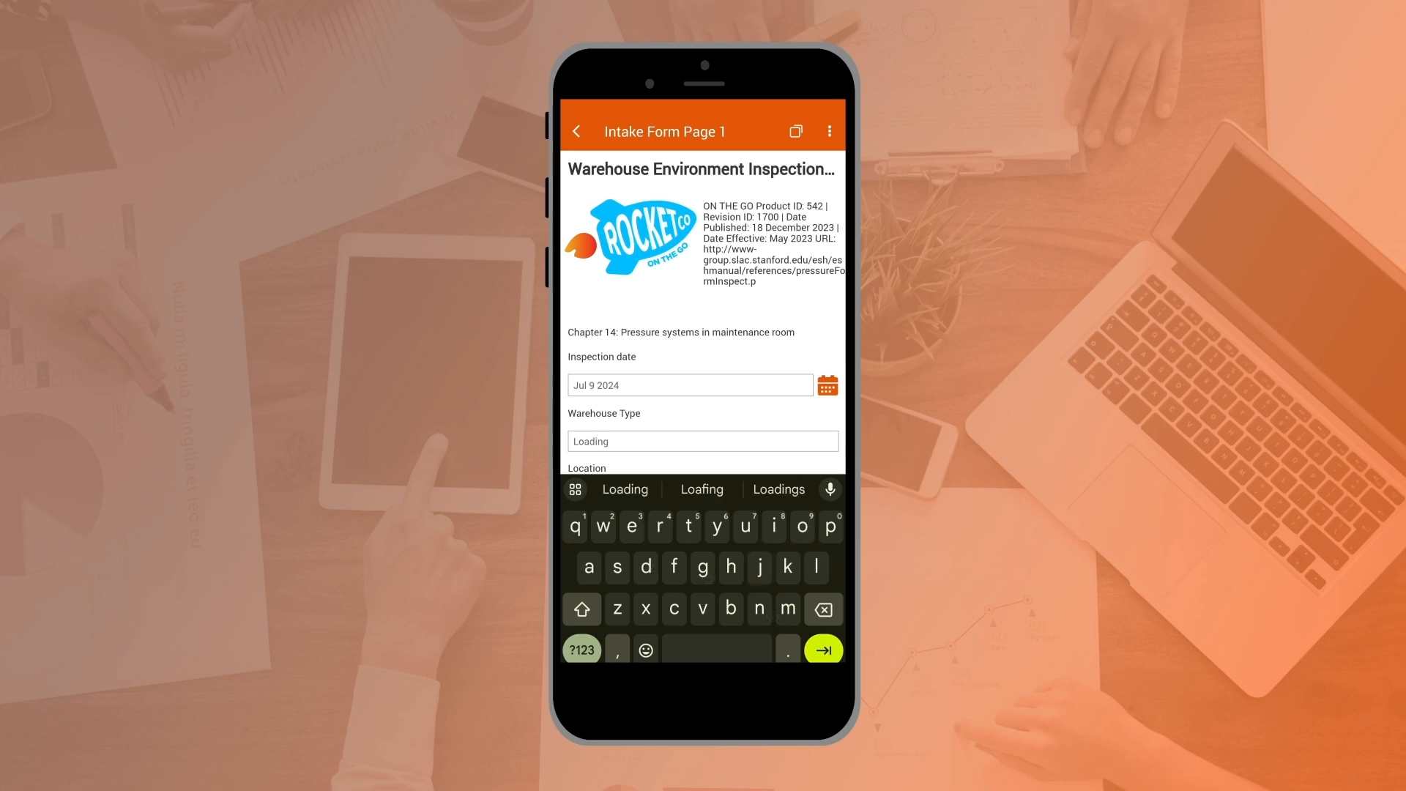
Step: Choose the warehouse location and continue to Intake Form Page 2
left_click_drag(608, 440, 609, 373)
left_click(733, 424)
left_click(795, 407)
left_click(819, 538)
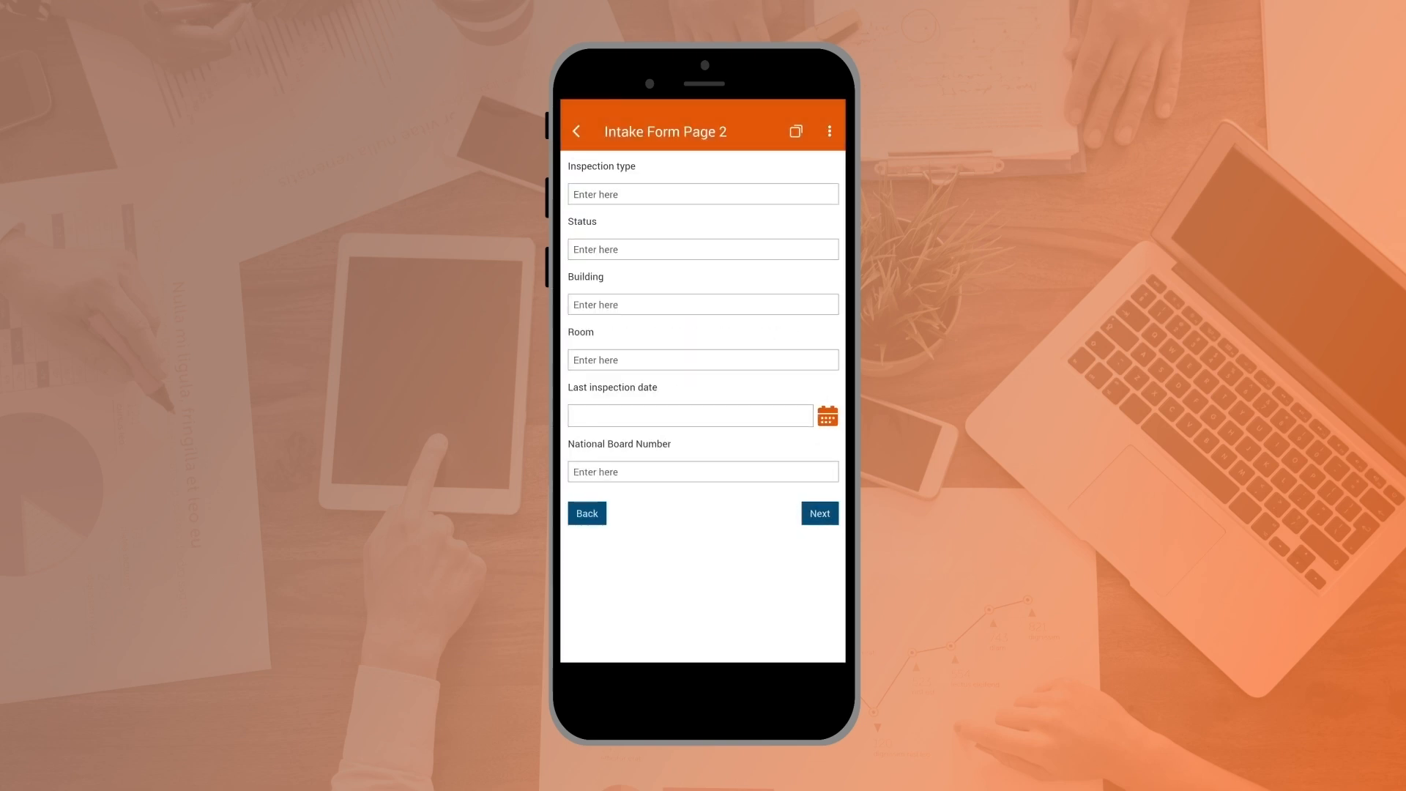
Step: Enter Warehouse as the inspection type and Completed as the status
left_click(727, 202)
type("Warehouse")
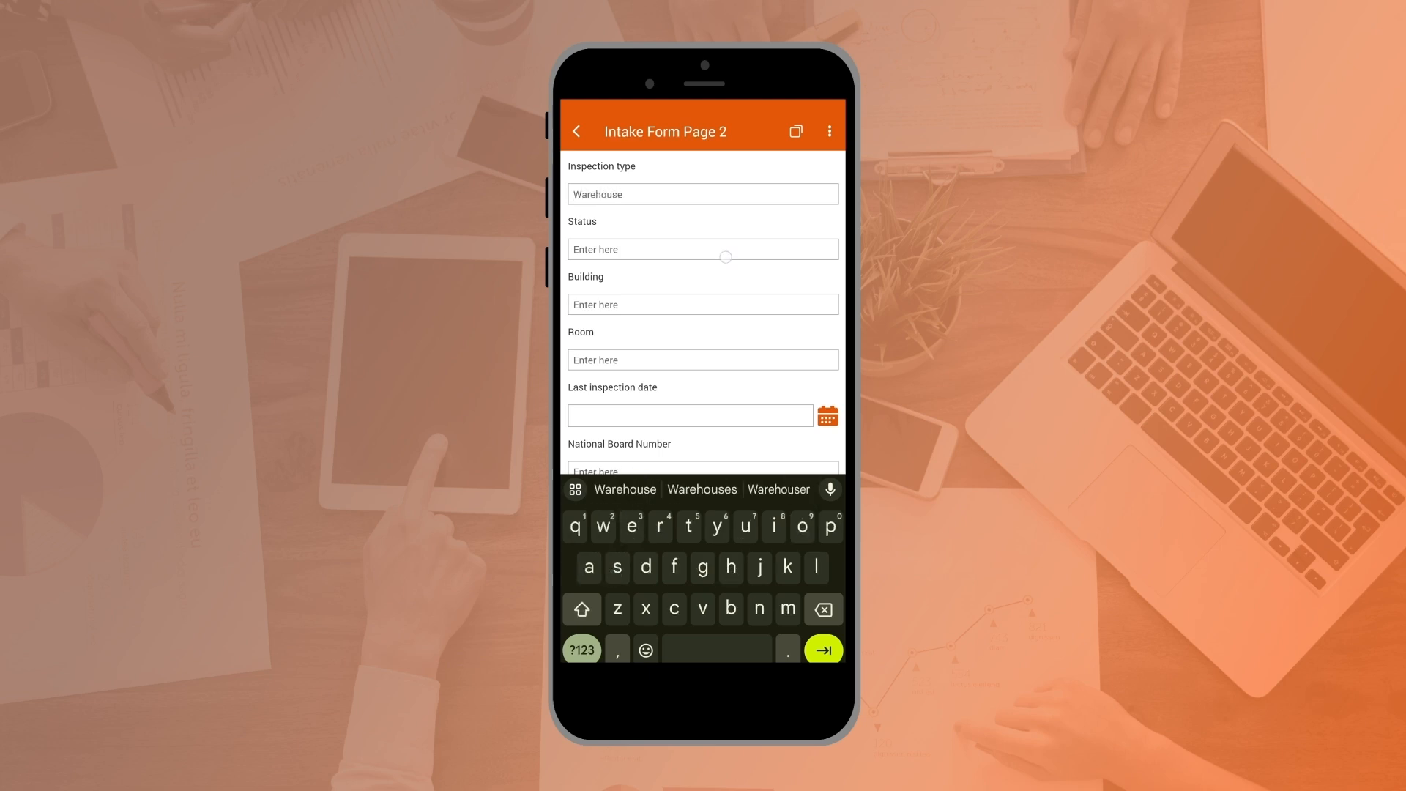
left_click(725, 255)
type("Completed")
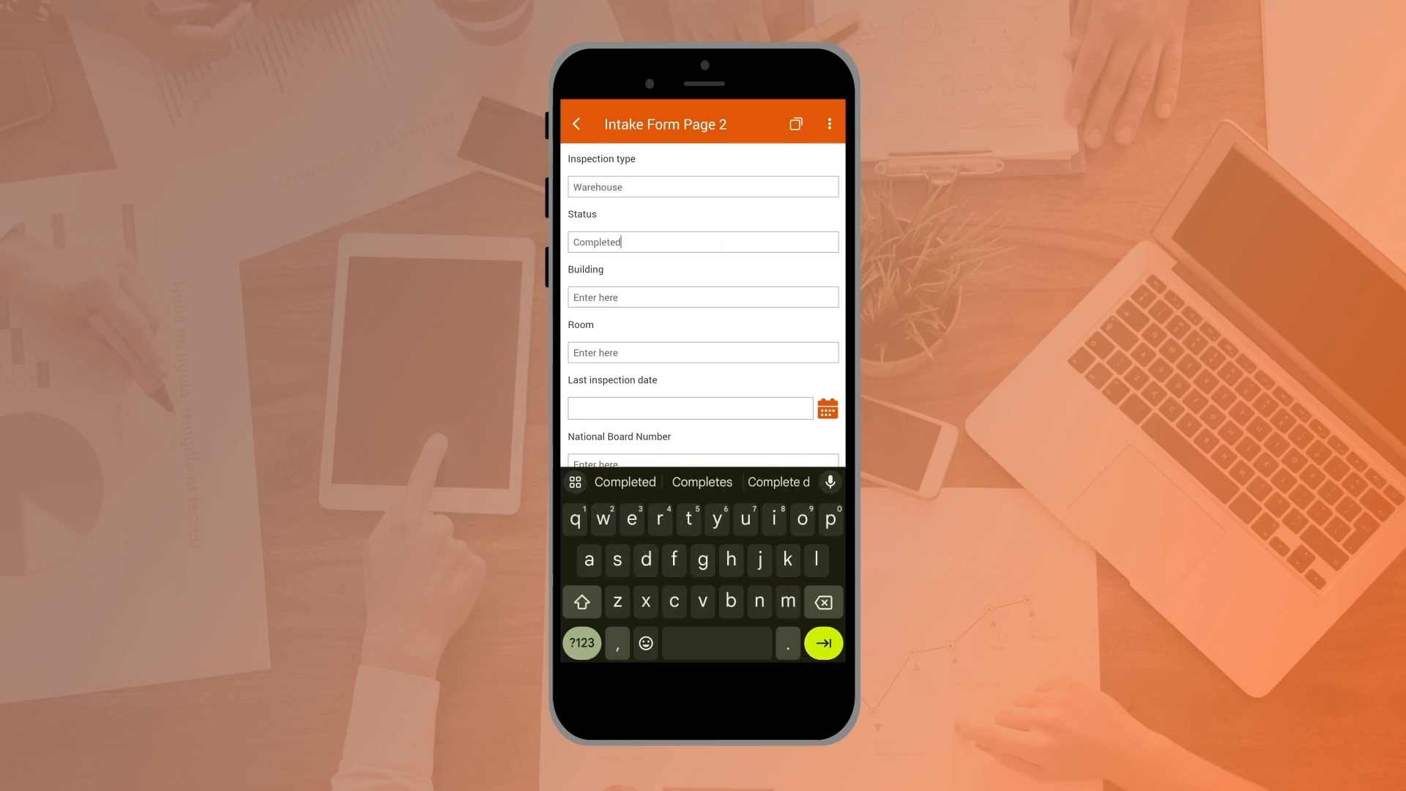
Step: Enter 03 as the building and 12 as the room
left_click(756, 302)
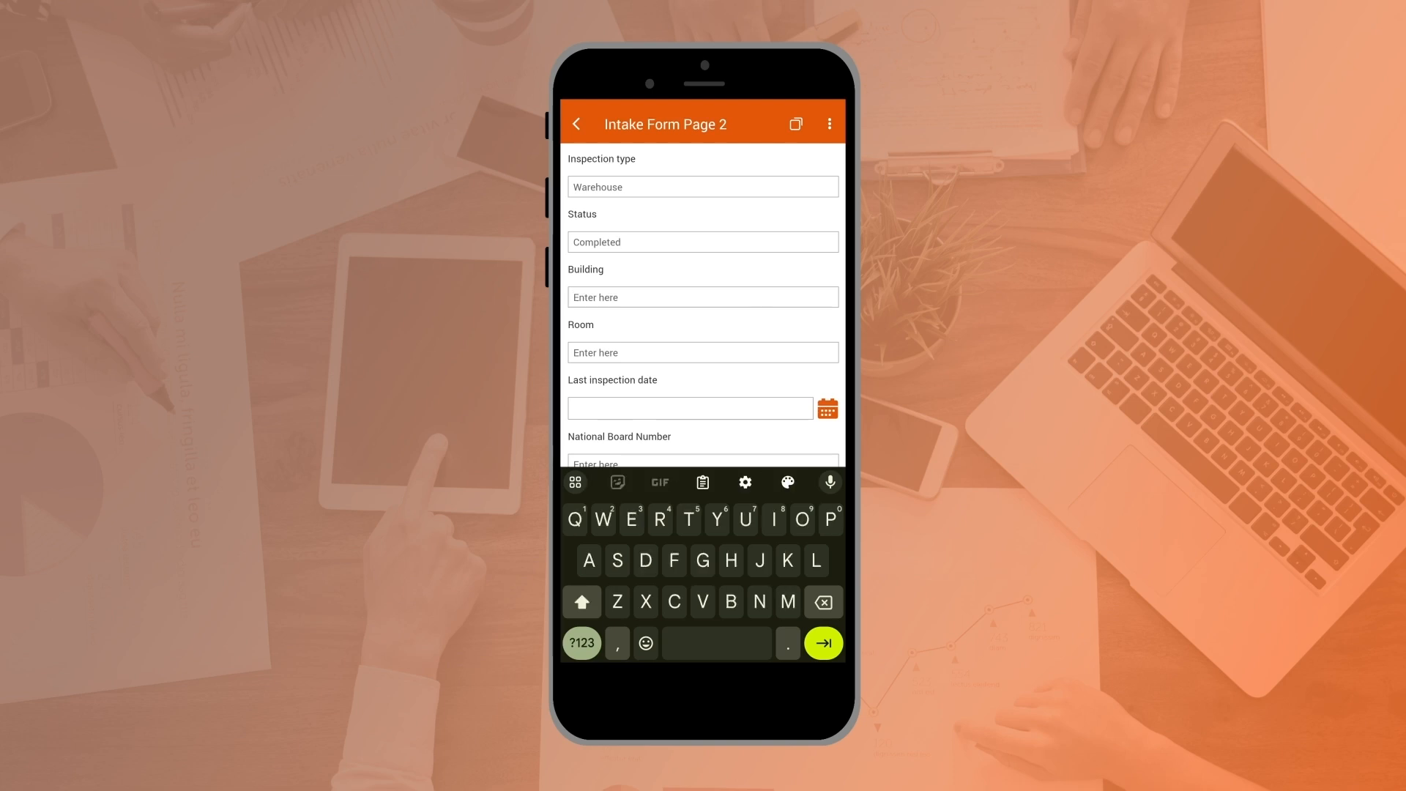
type("03")
key("Tab")
type("12")
key("Tab")
Step: Set the last inspection date to Apr 3 2024
left_click(629, 316)
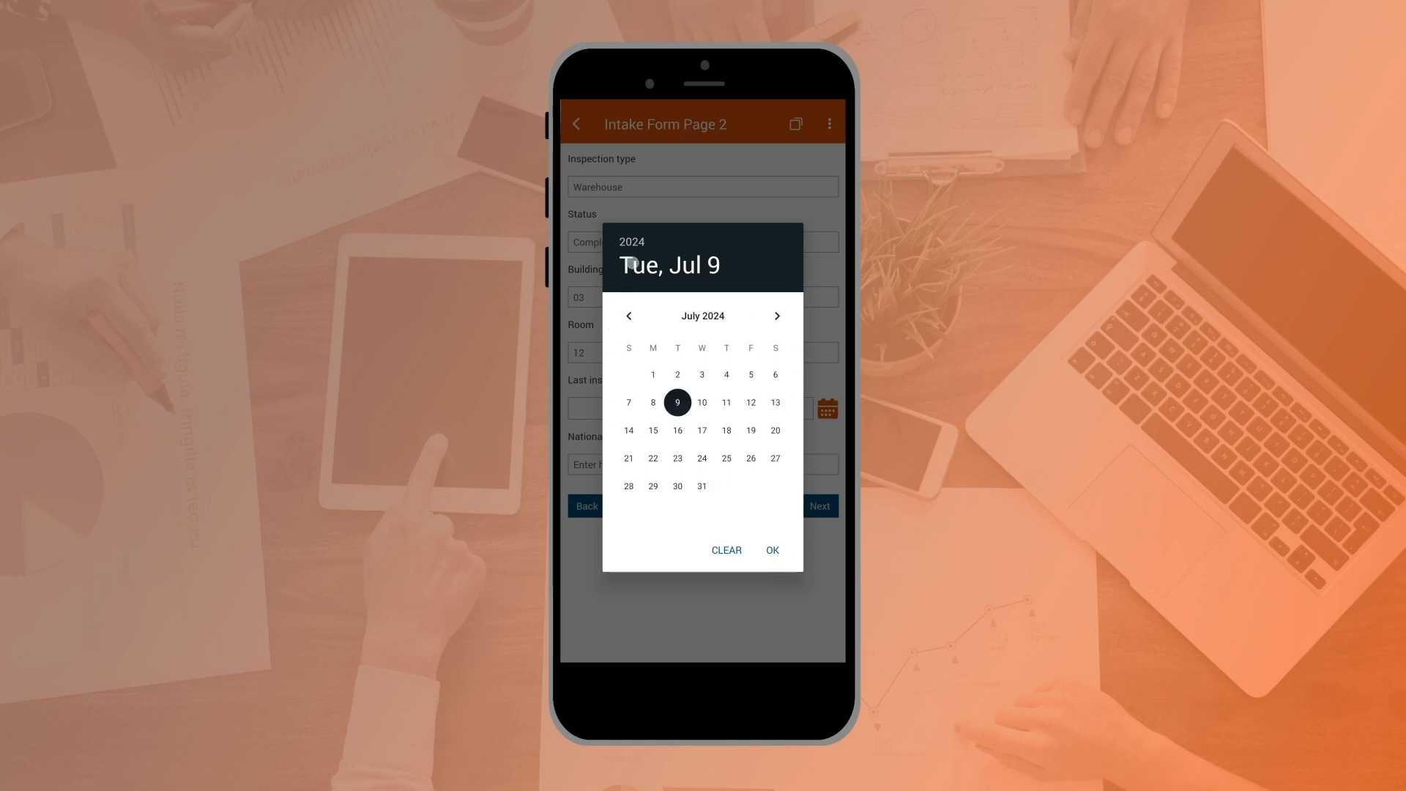
left_click(628, 315)
left_click(628, 316)
left_click(628, 315)
left_click(701, 374)
left_click(772, 550)
Step: Fill in the National Board Number and continue to Intake Form Page 3
left_click(702, 464)
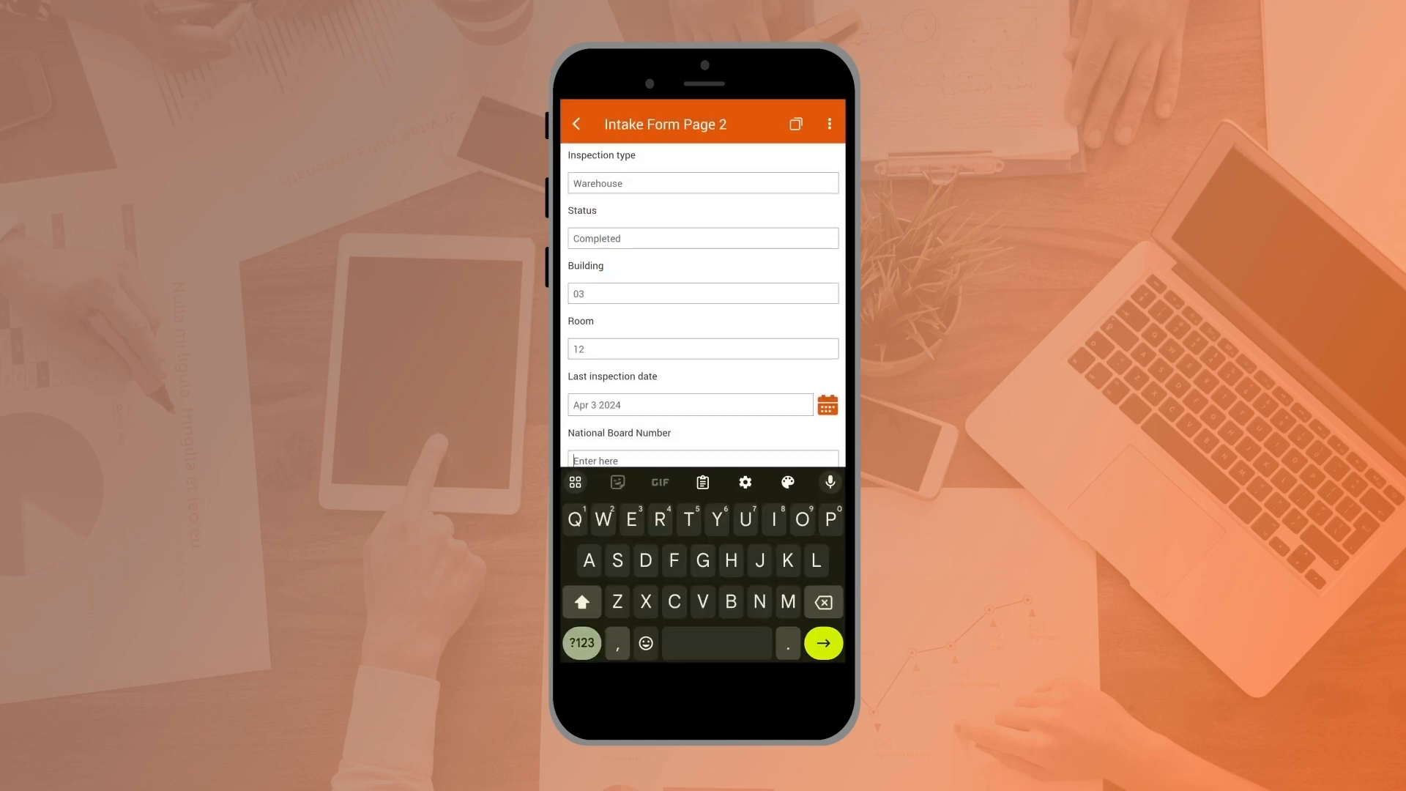
type("NBON")
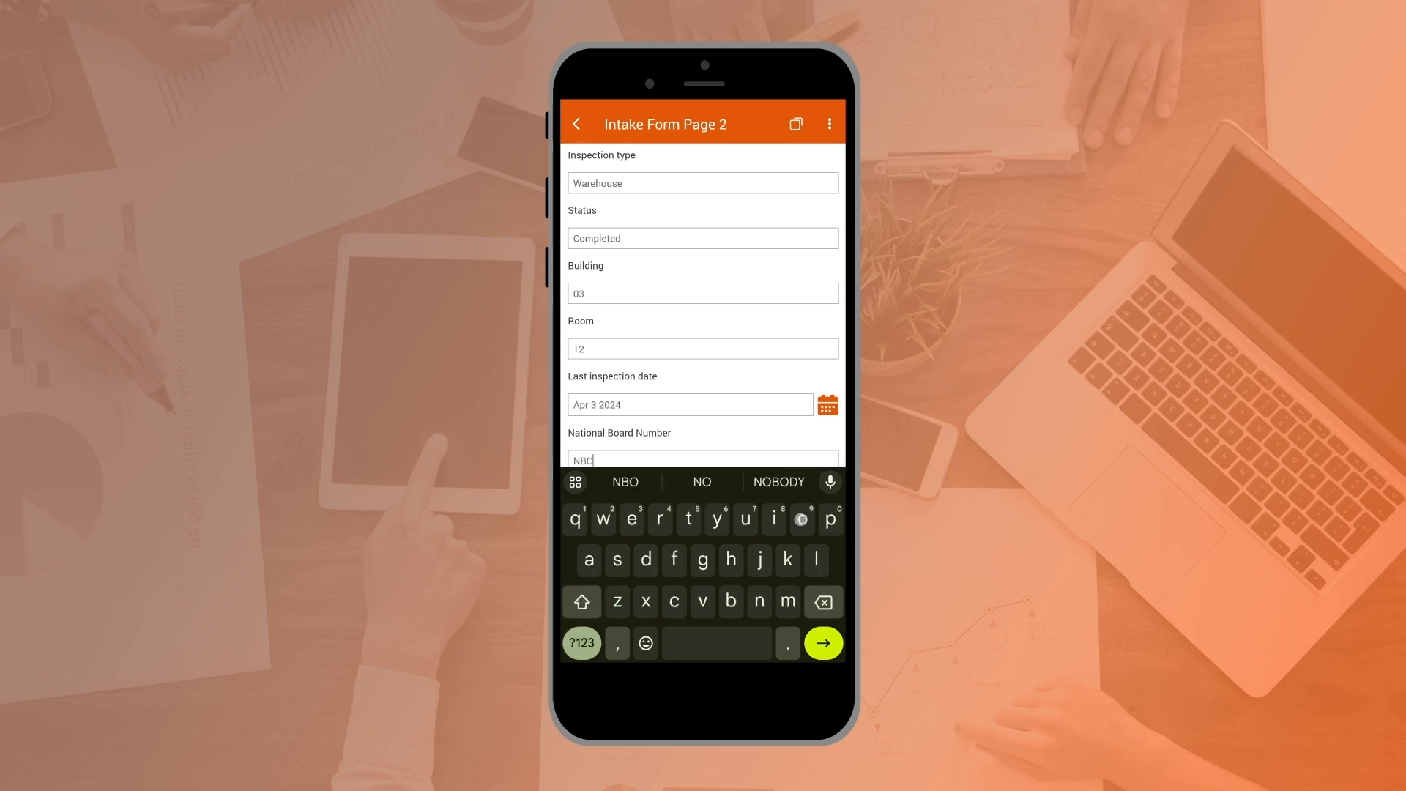
left_click(571, 650)
type("-")
type("285")
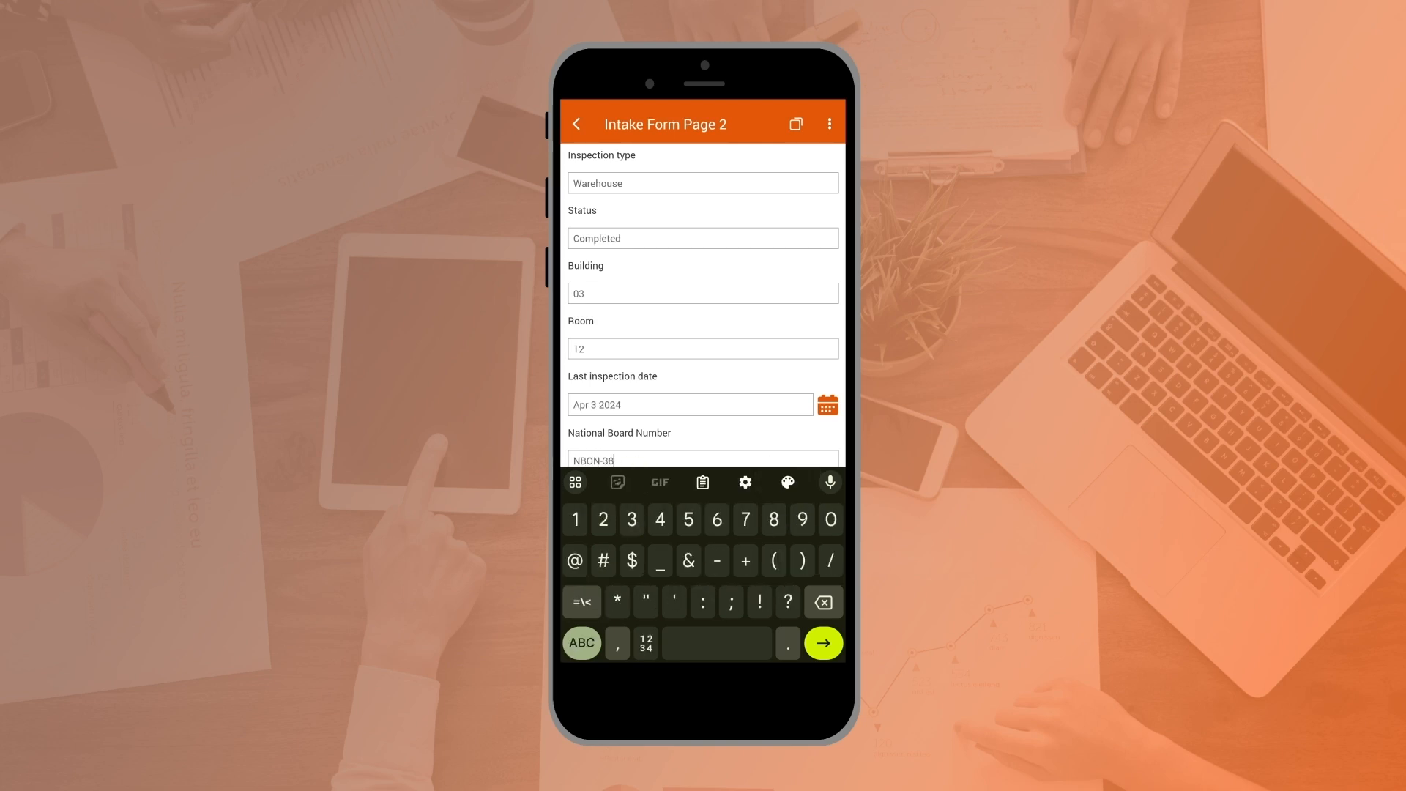
scroll(703, 308, "down", 1)
left_click(819, 432)
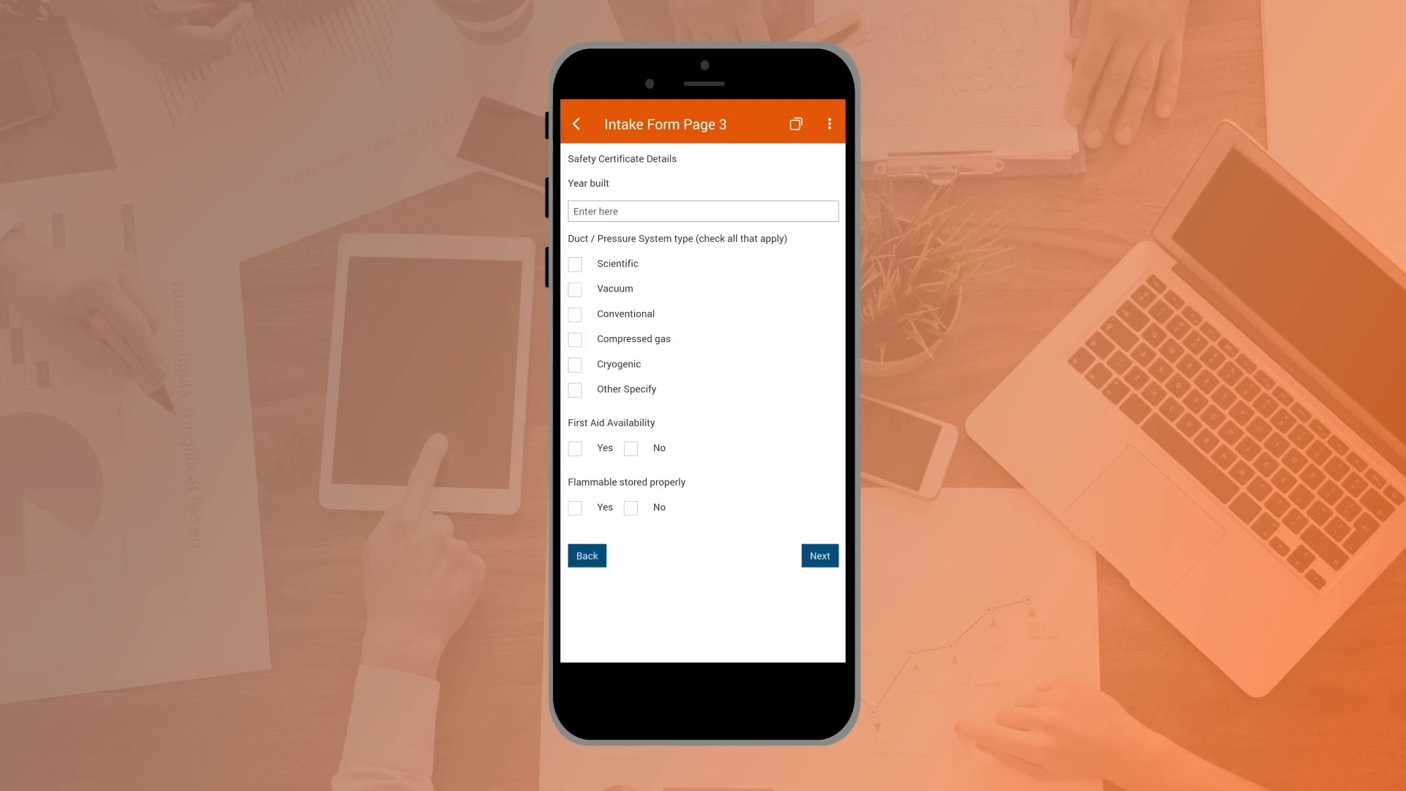
Step: Complete Intake Form Page 3 with year built 2008, Scientific and Vacuum systems, and Yes for First Aid Availability and Flammable stored properly
left_click(703, 211)
left_click(582, 650)
type("2008")
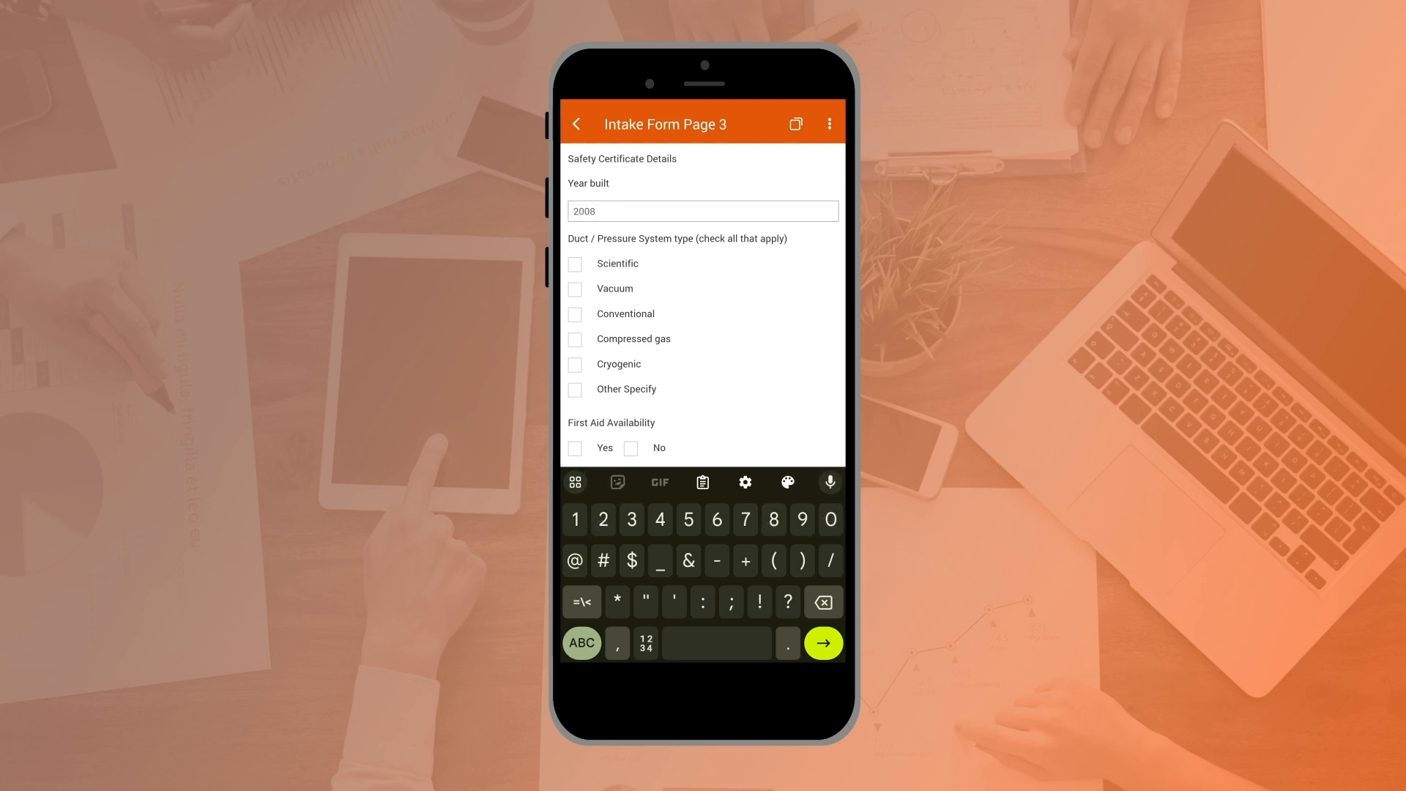
left_click(575, 264)
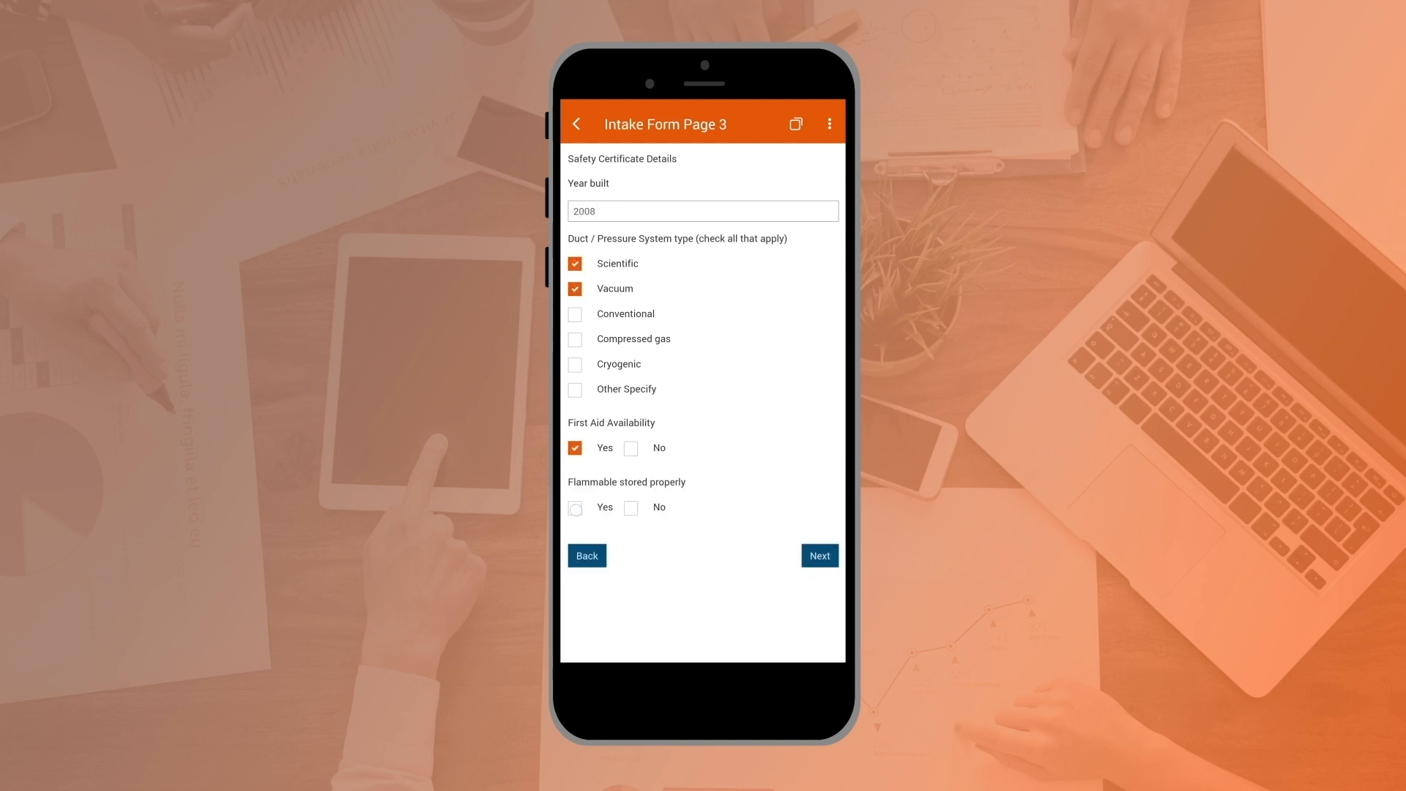
left_click(819, 556)
Step: Check all three floor conditions and answer Yes to every stairs and ramps, safety certificate and fire question on Intake Form Page 4
left_click(575, 209)
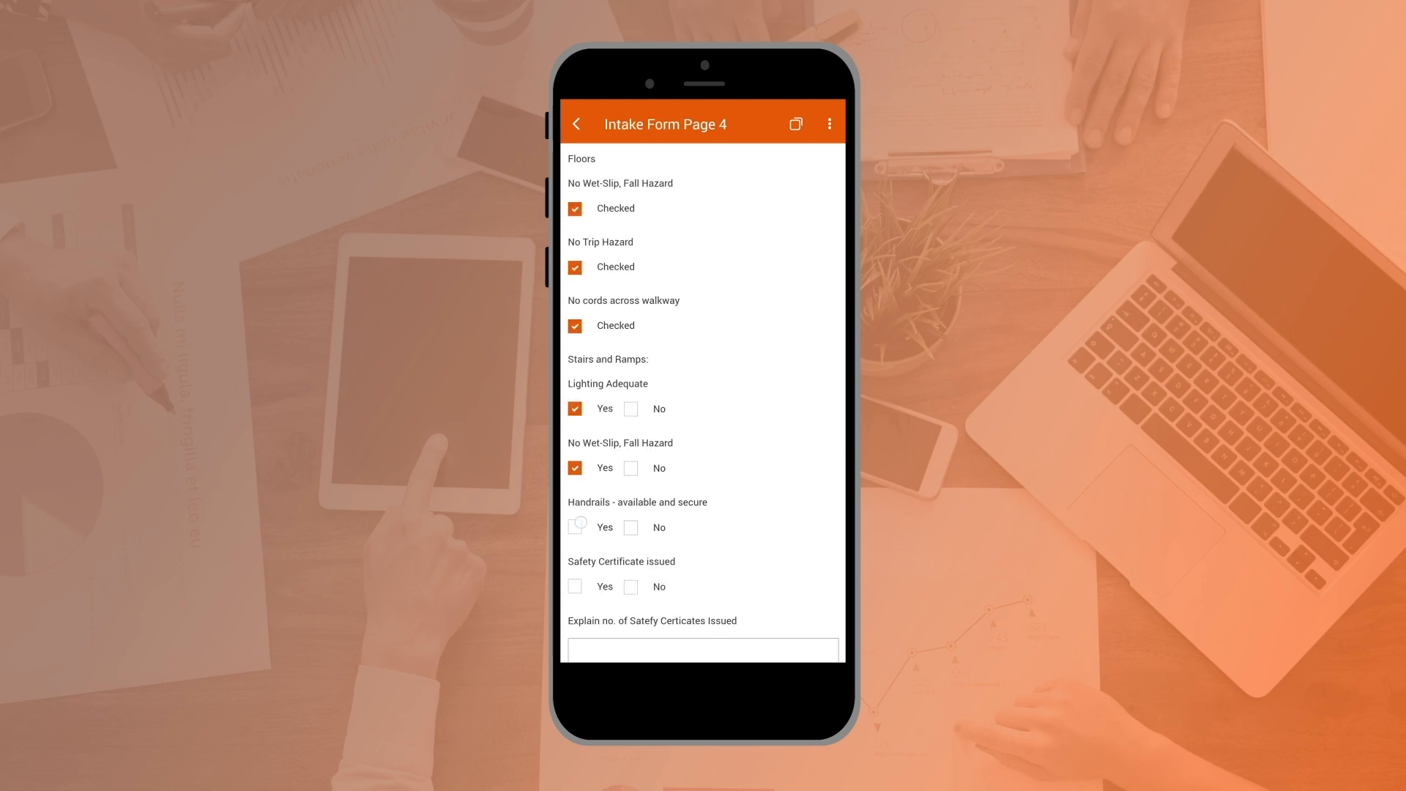
left_click(575, 587)
scroll(790, 600, "down", 5)
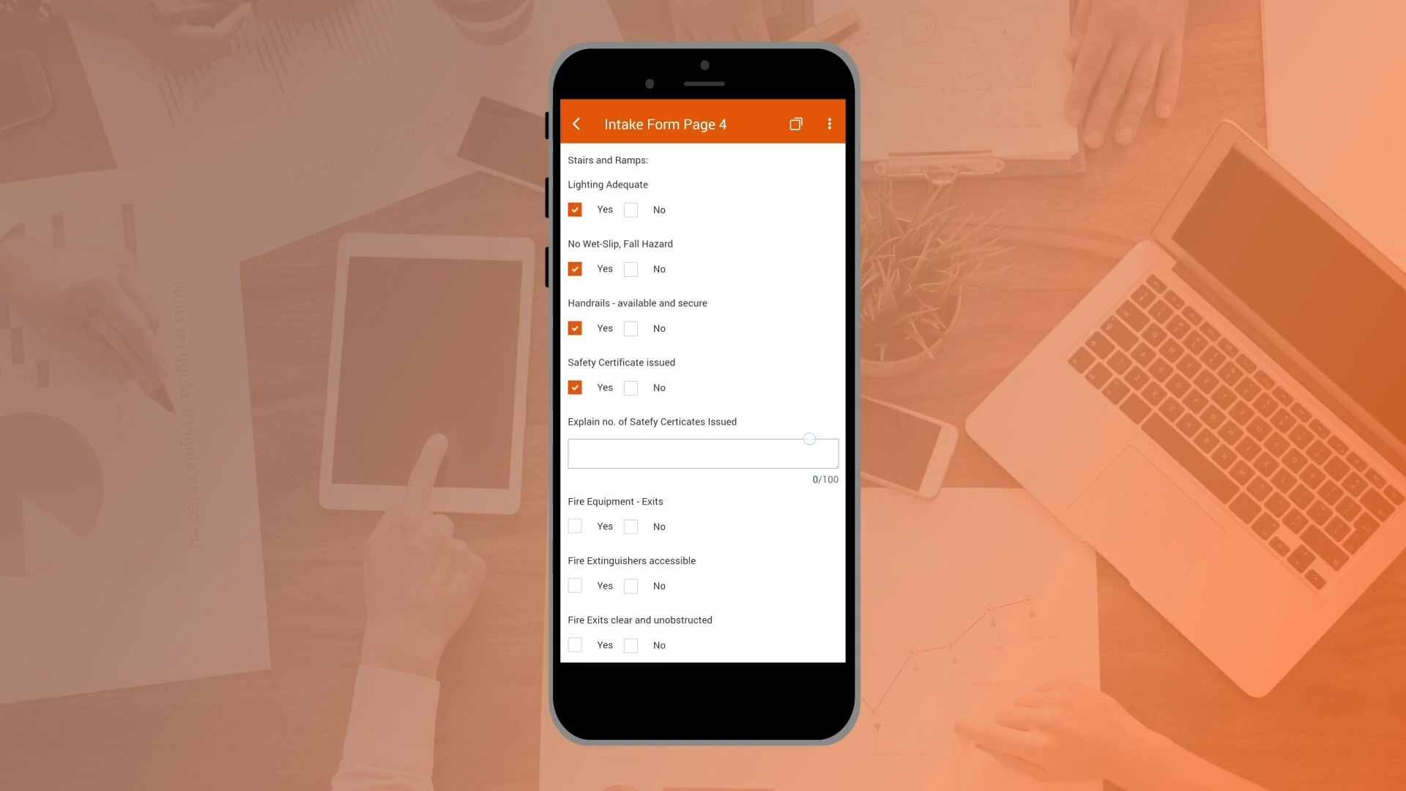
left_click(574, 408)
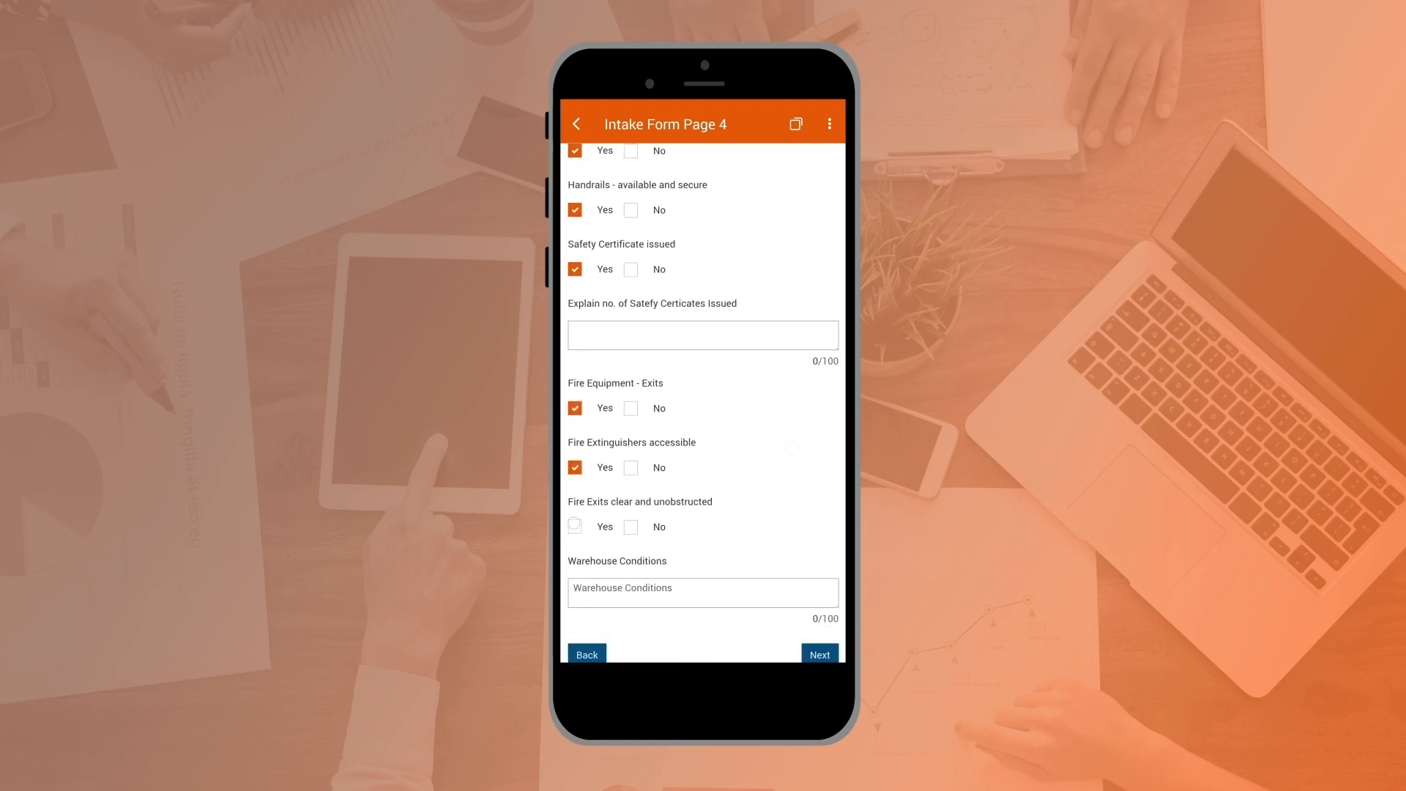
Step: Enter "Warehouse conditions are adequate; double check the handrails in the next audit" under Warehouse Conditions and continue to Intake Form Page 5
left_click(703, 592)
type("Ware")
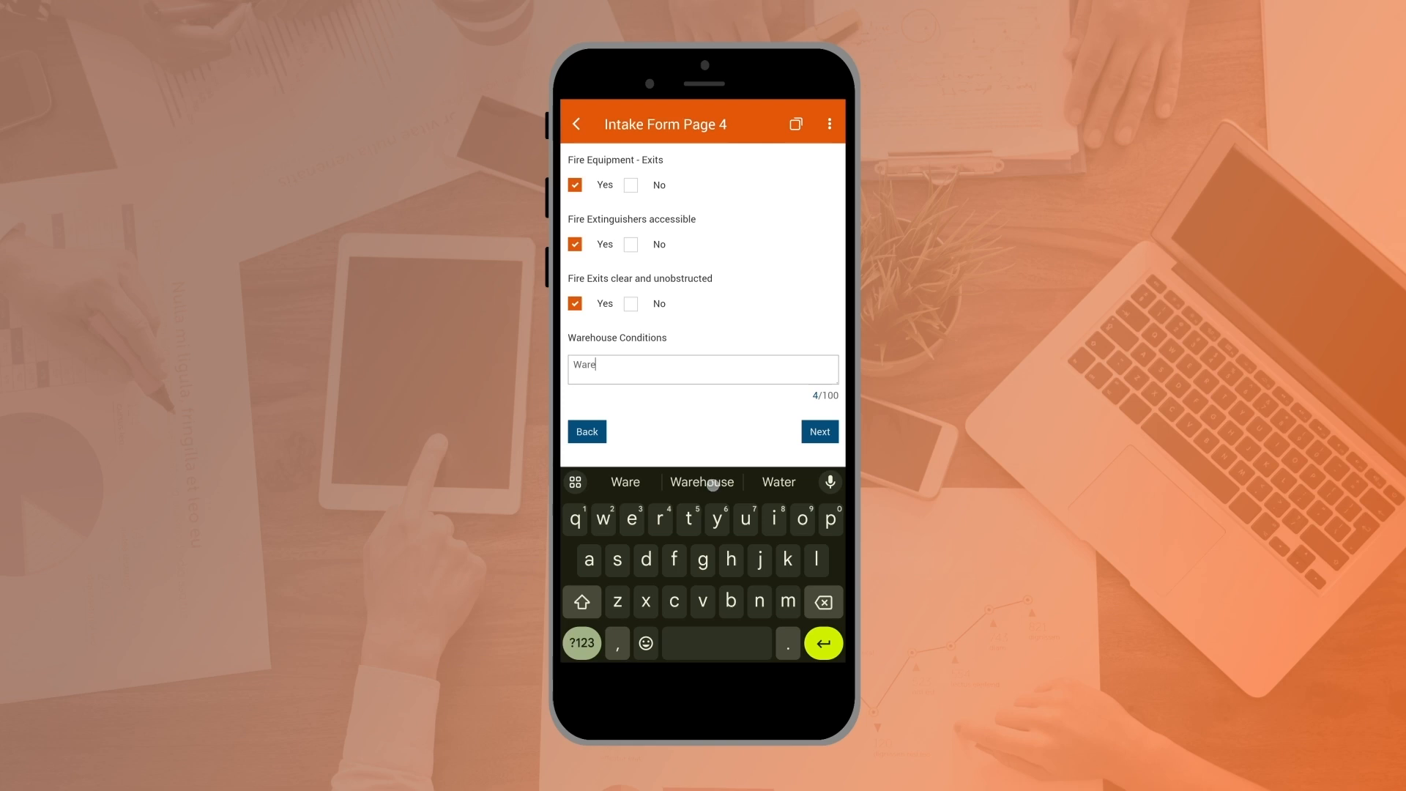
left_click(701, 482)
type("conditi")
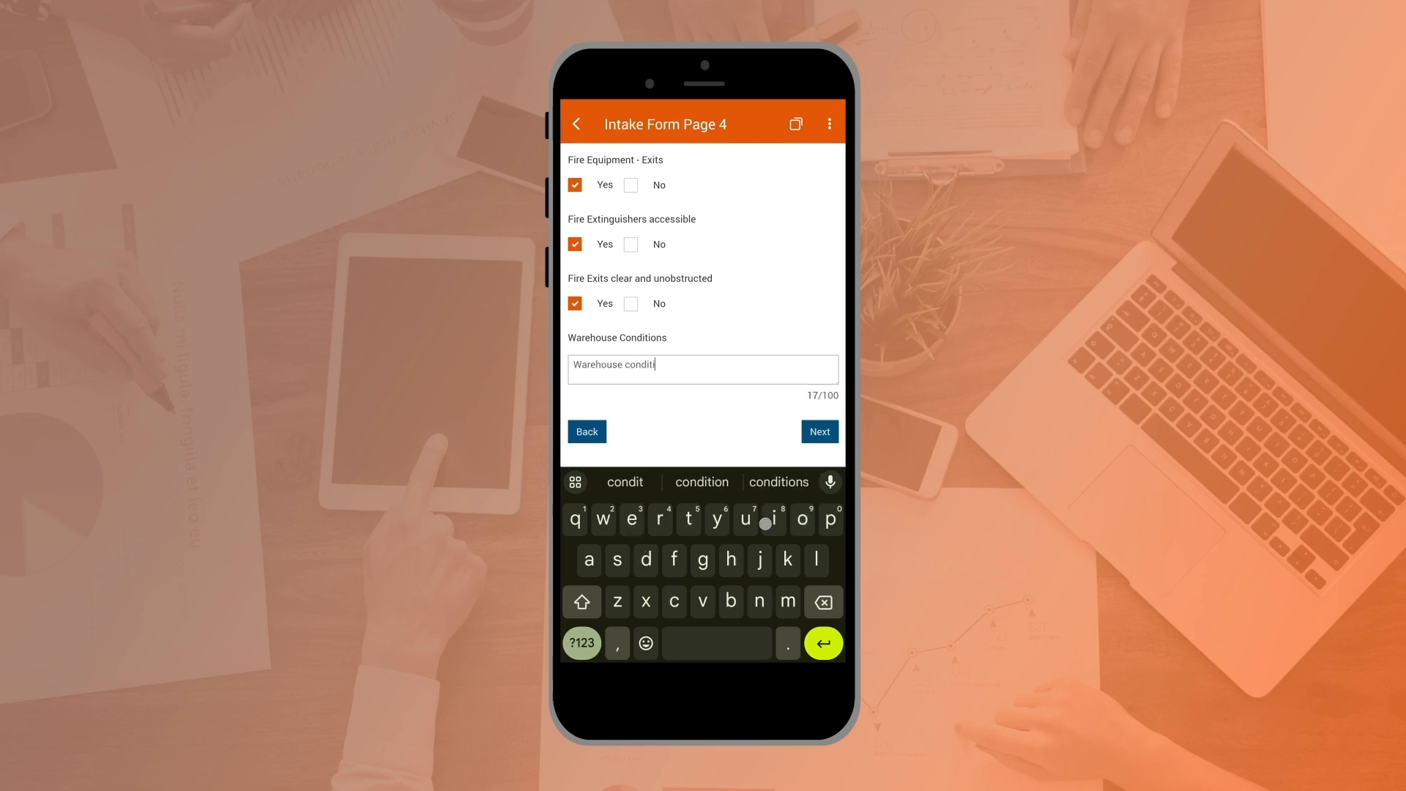
type("ons are adequate")
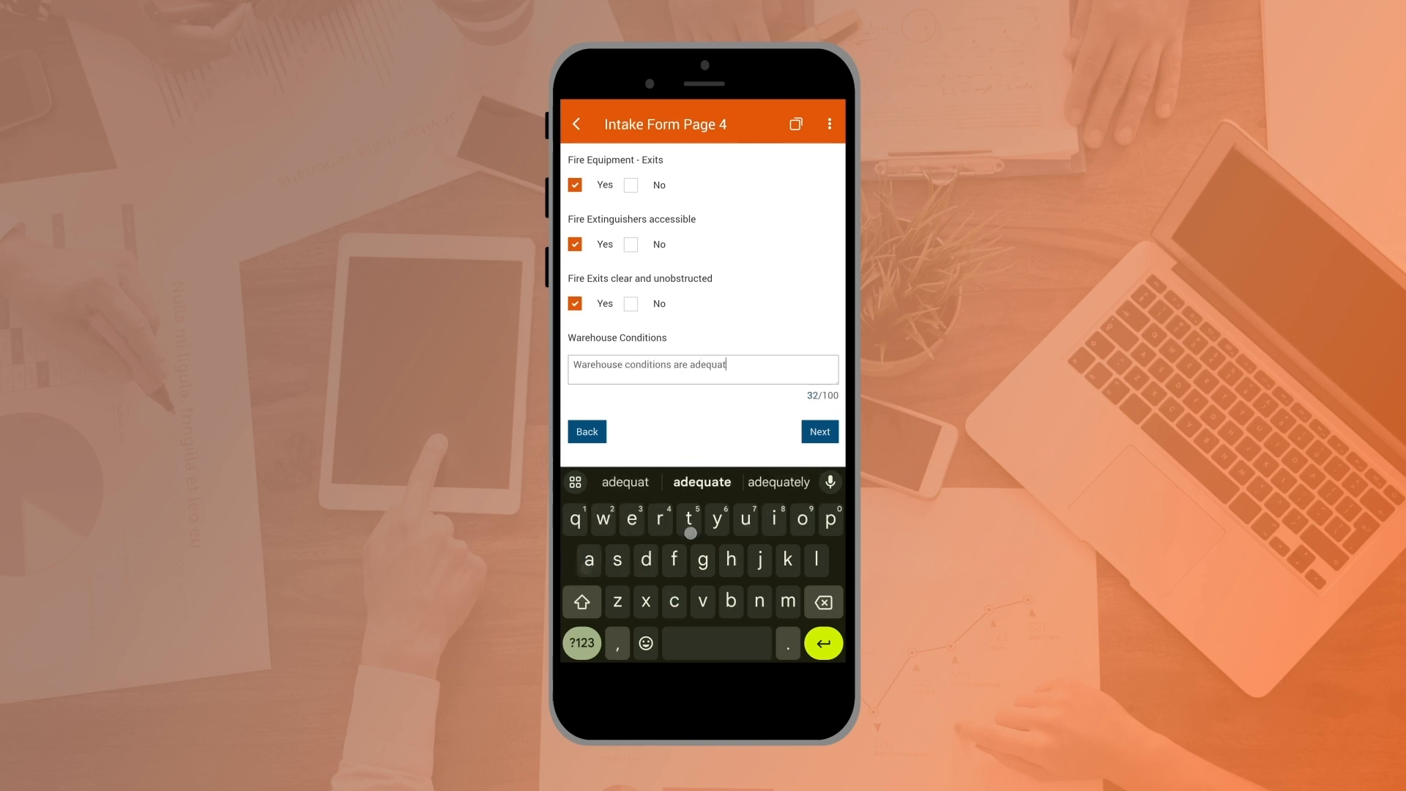
left_click(581, 642)
type("; double")
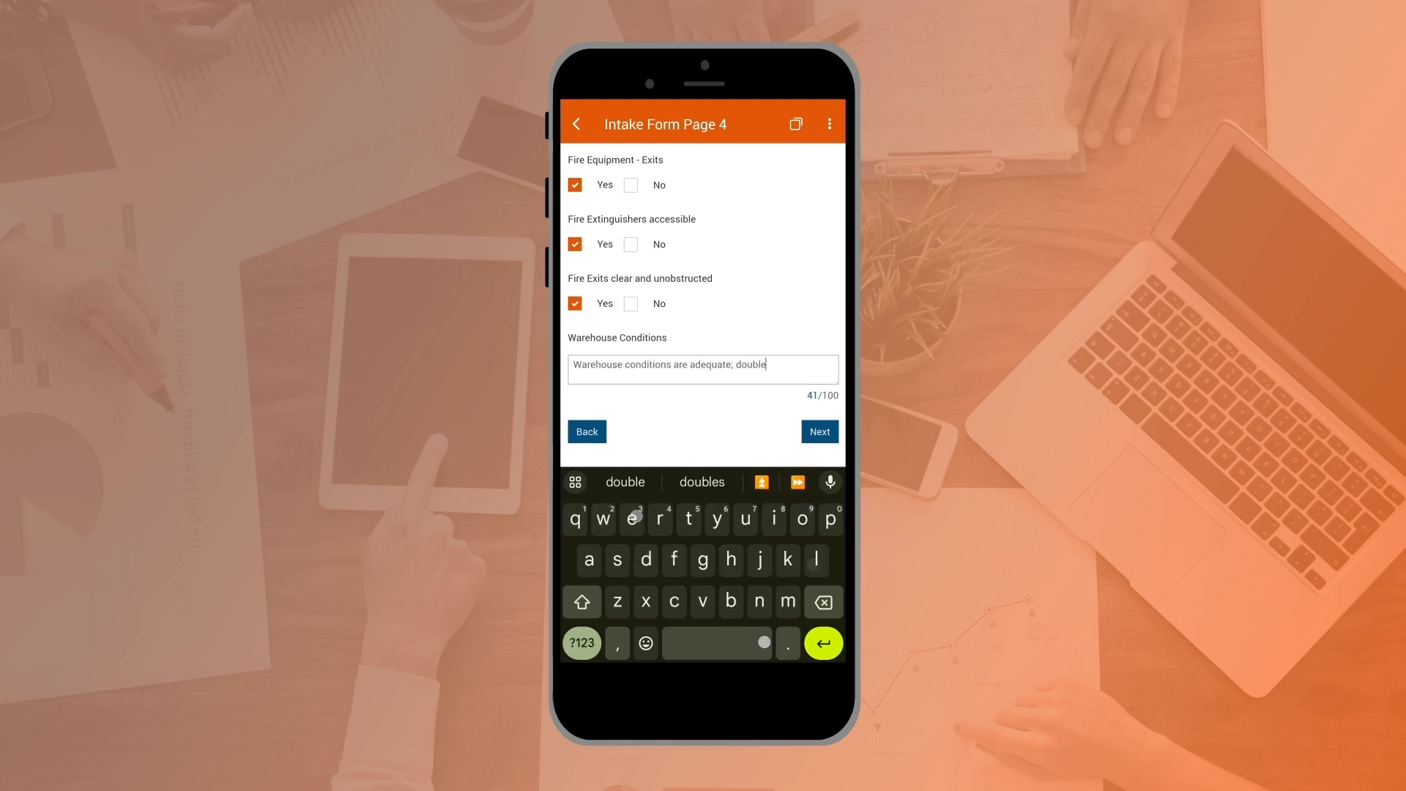
type(" check the handrails on")
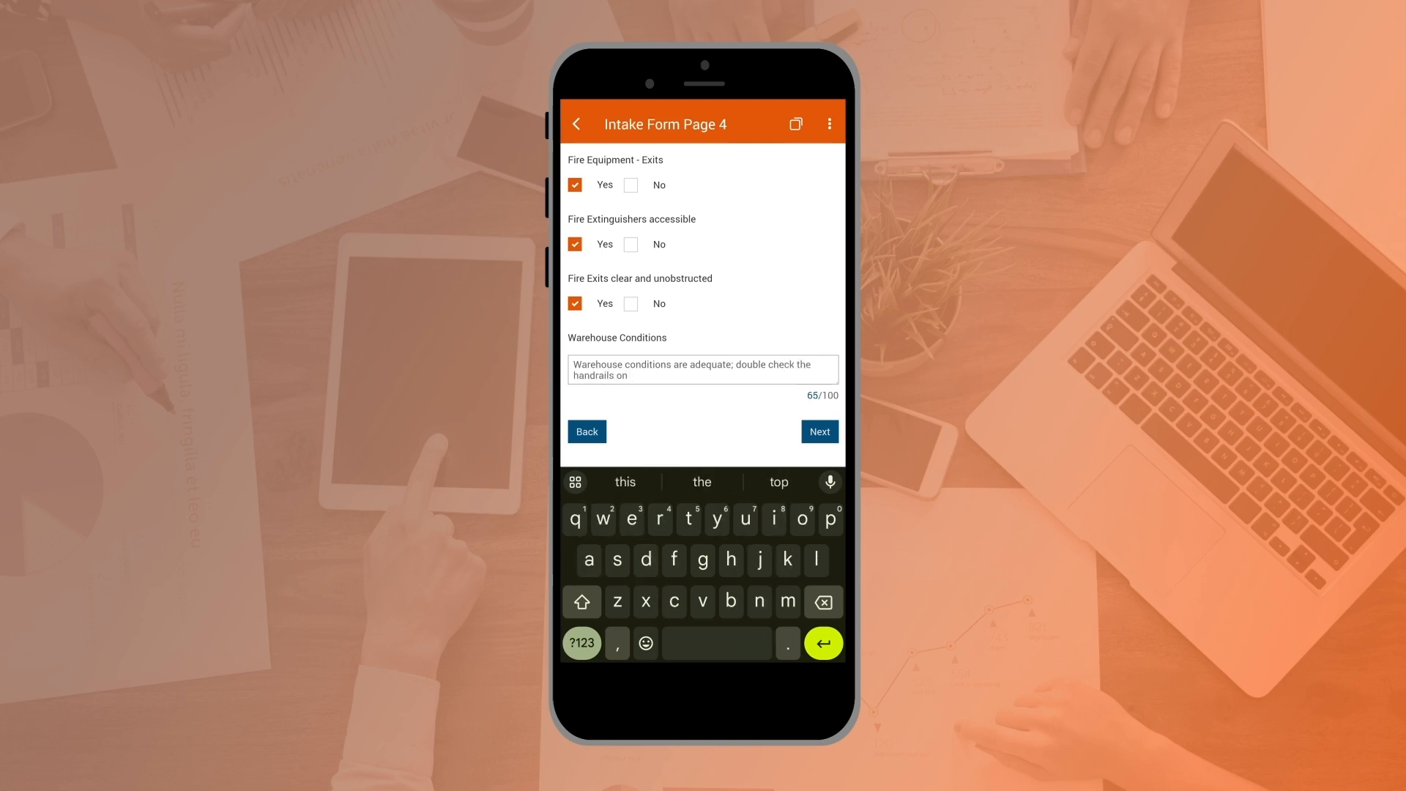
key("BackSpace")
key("BackSpace")
key("BackSpace")
type("in the")
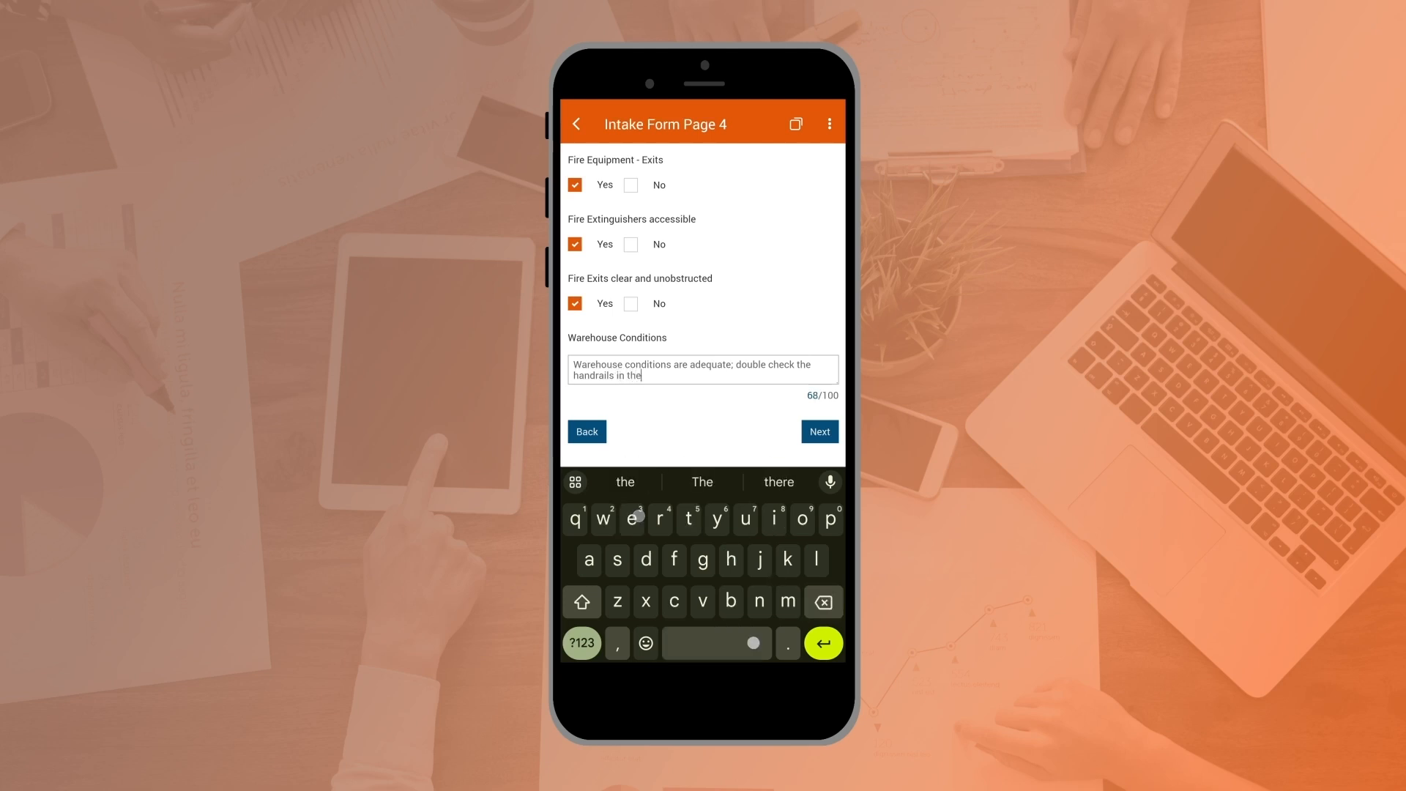
type(" next audit")
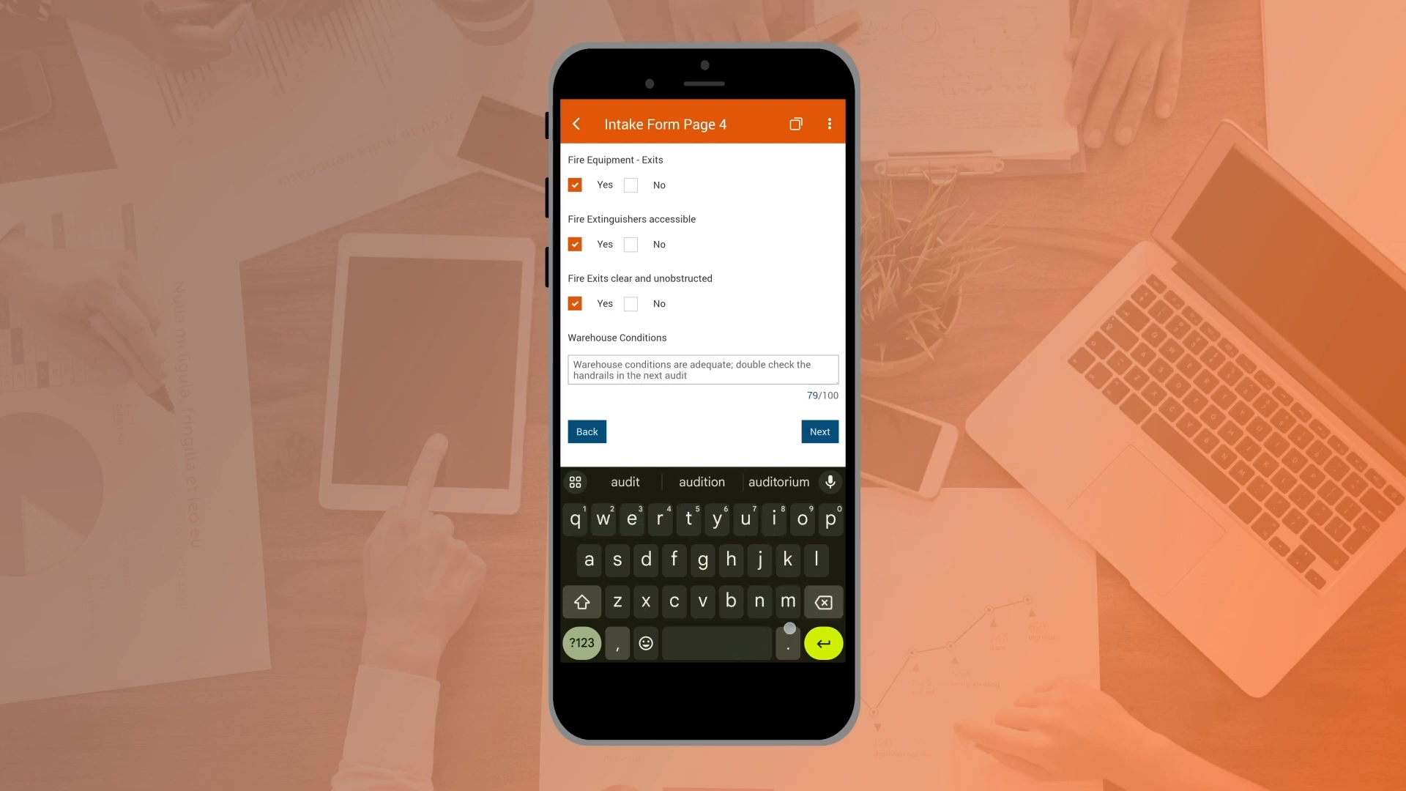
left_click(820, 432)
Step: Enter "Supervisor to schedule the upcoming audit in September." as the requirements
left_click(760, 198)
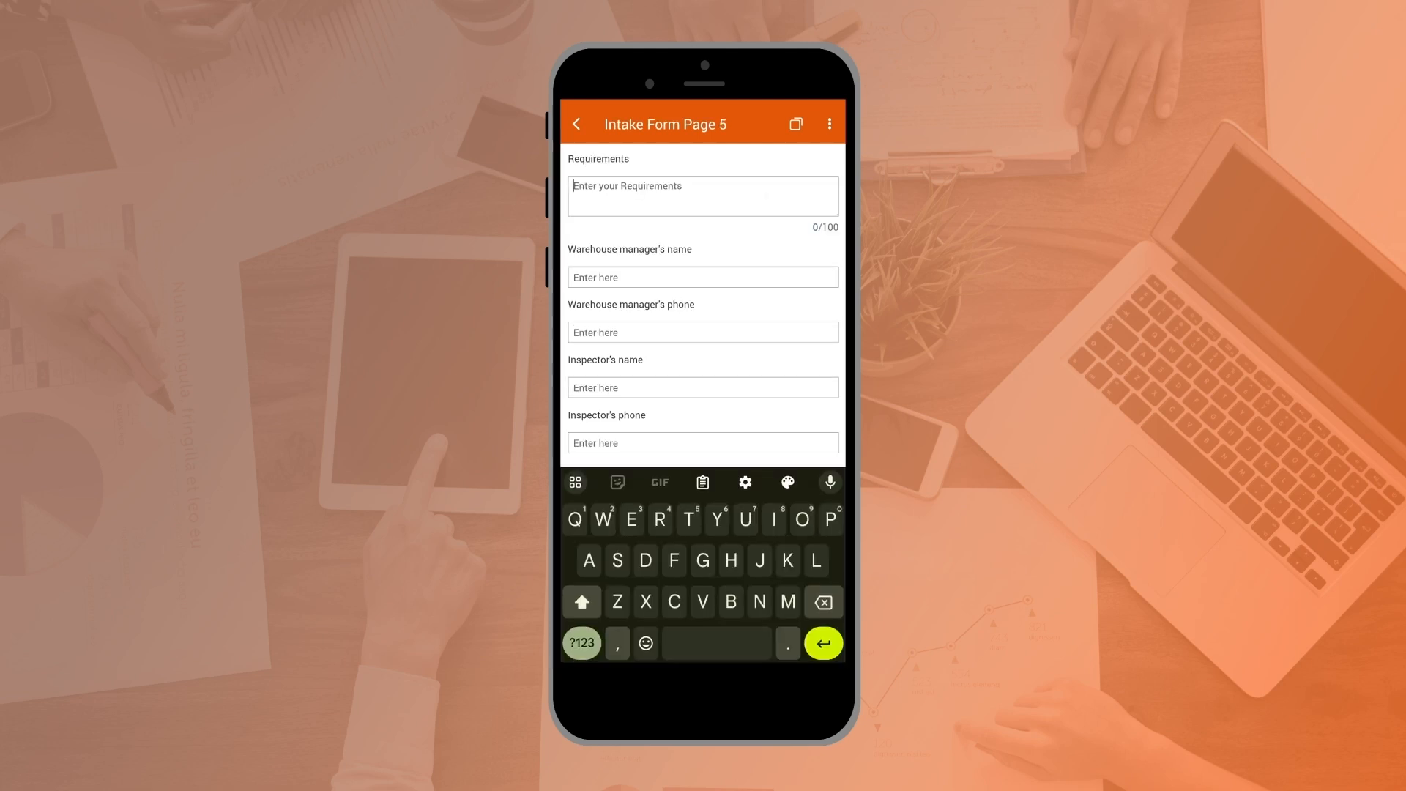
type("Supervisor")
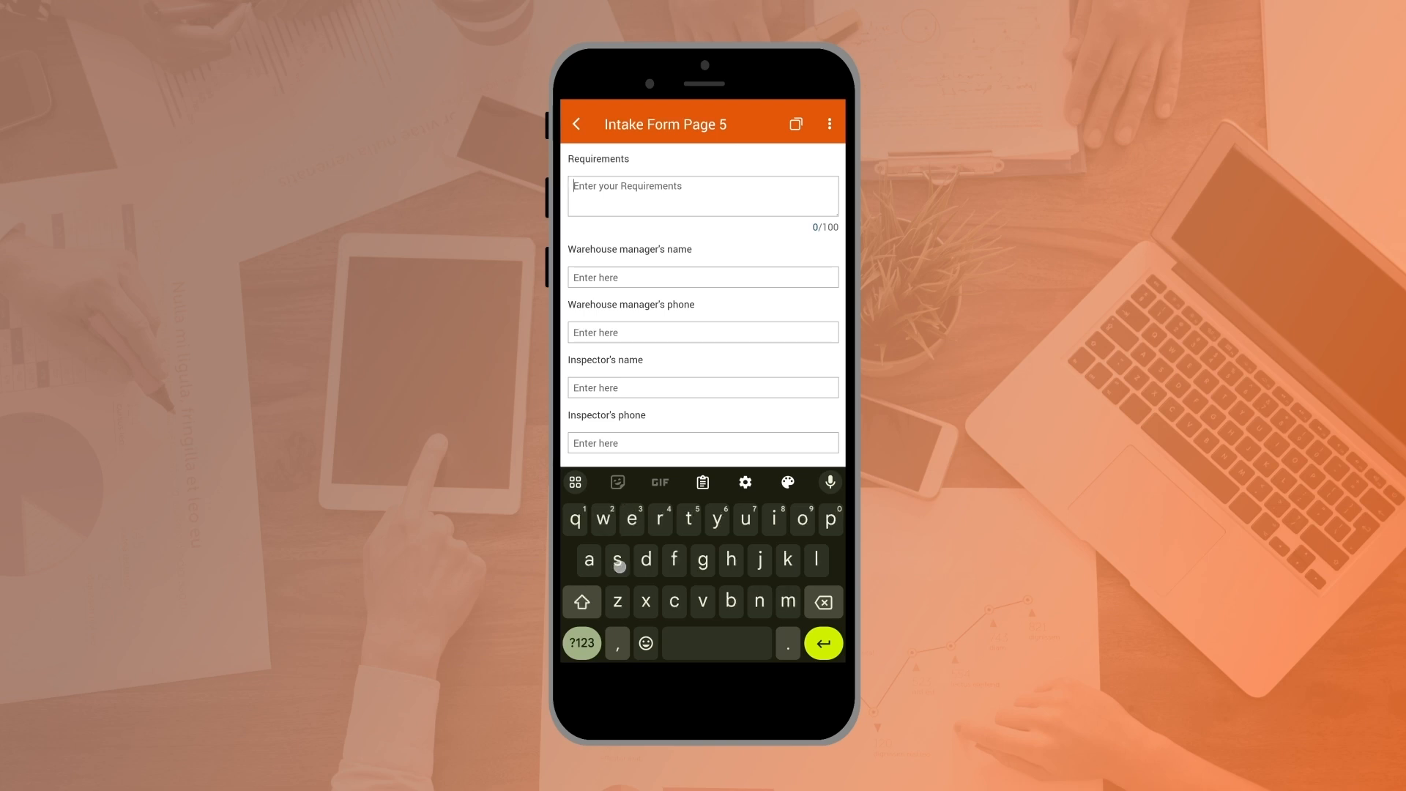
type(" to ")
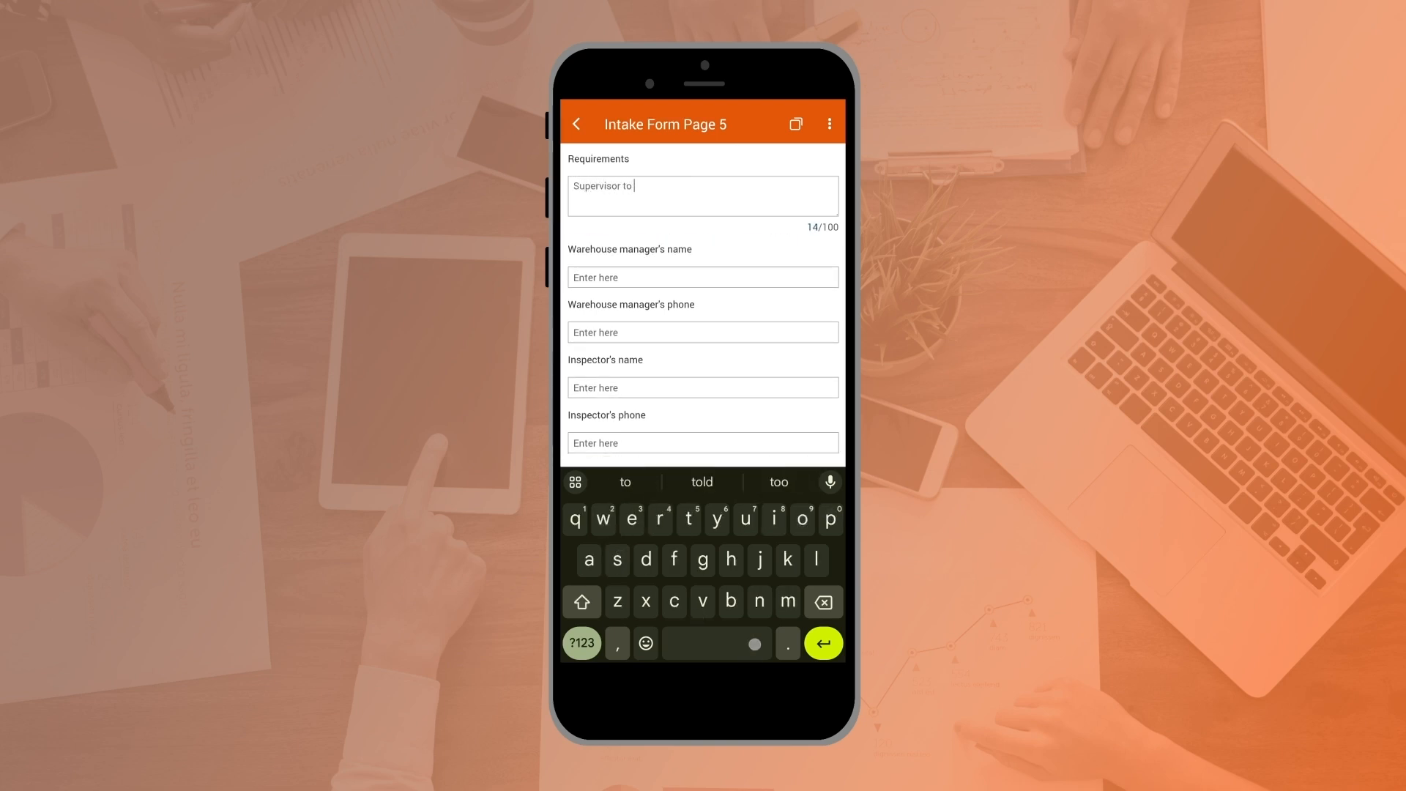
type("schedule the u")
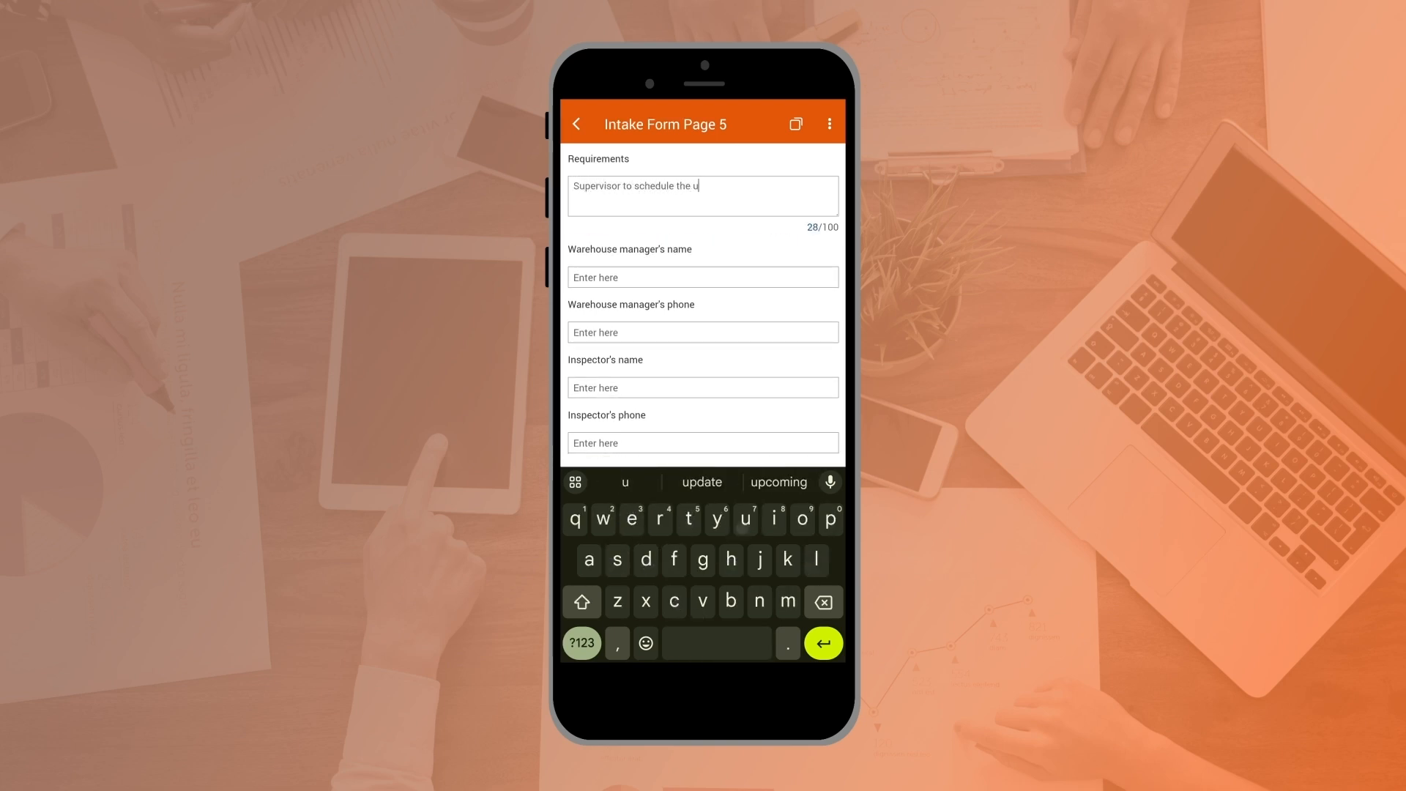
type("pcoming audit ")
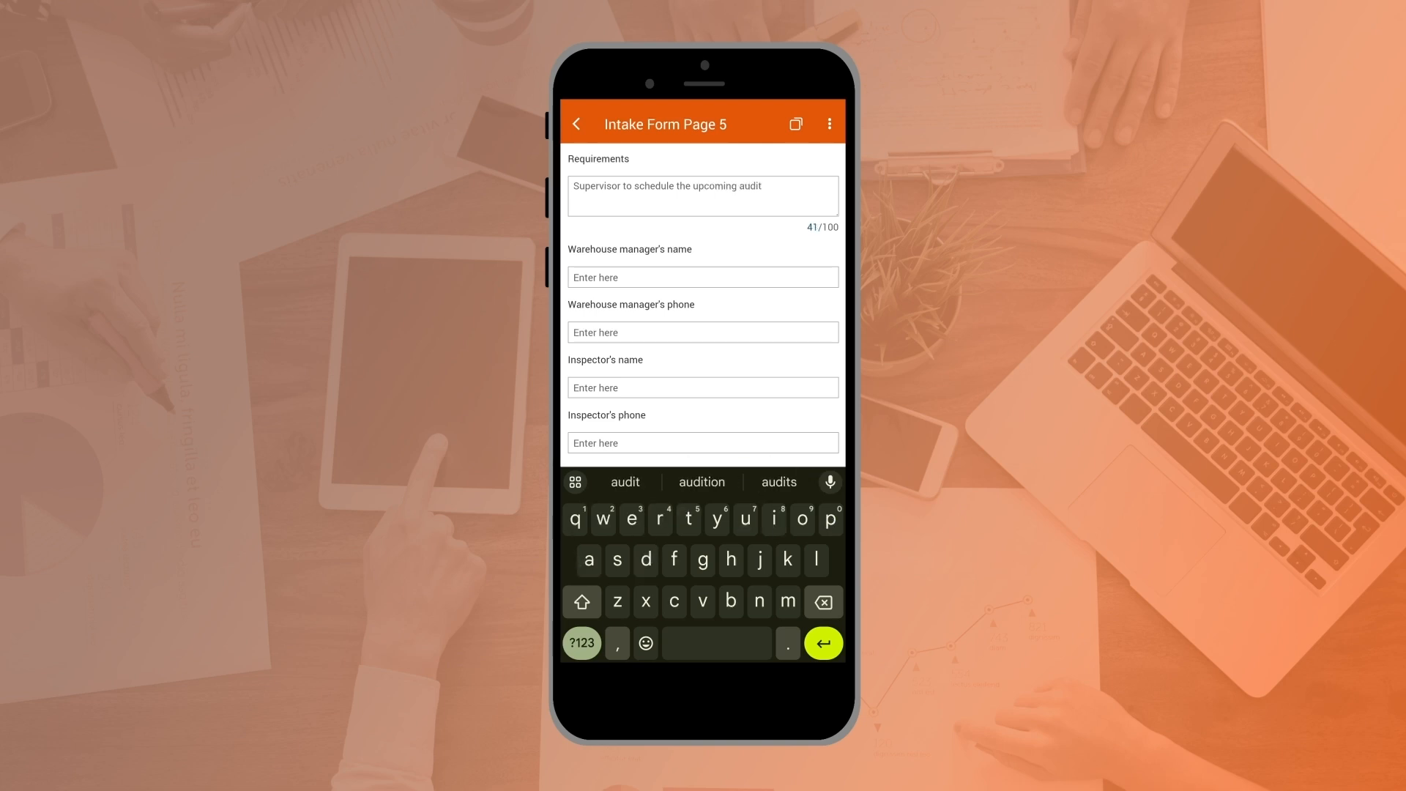
type("in ")
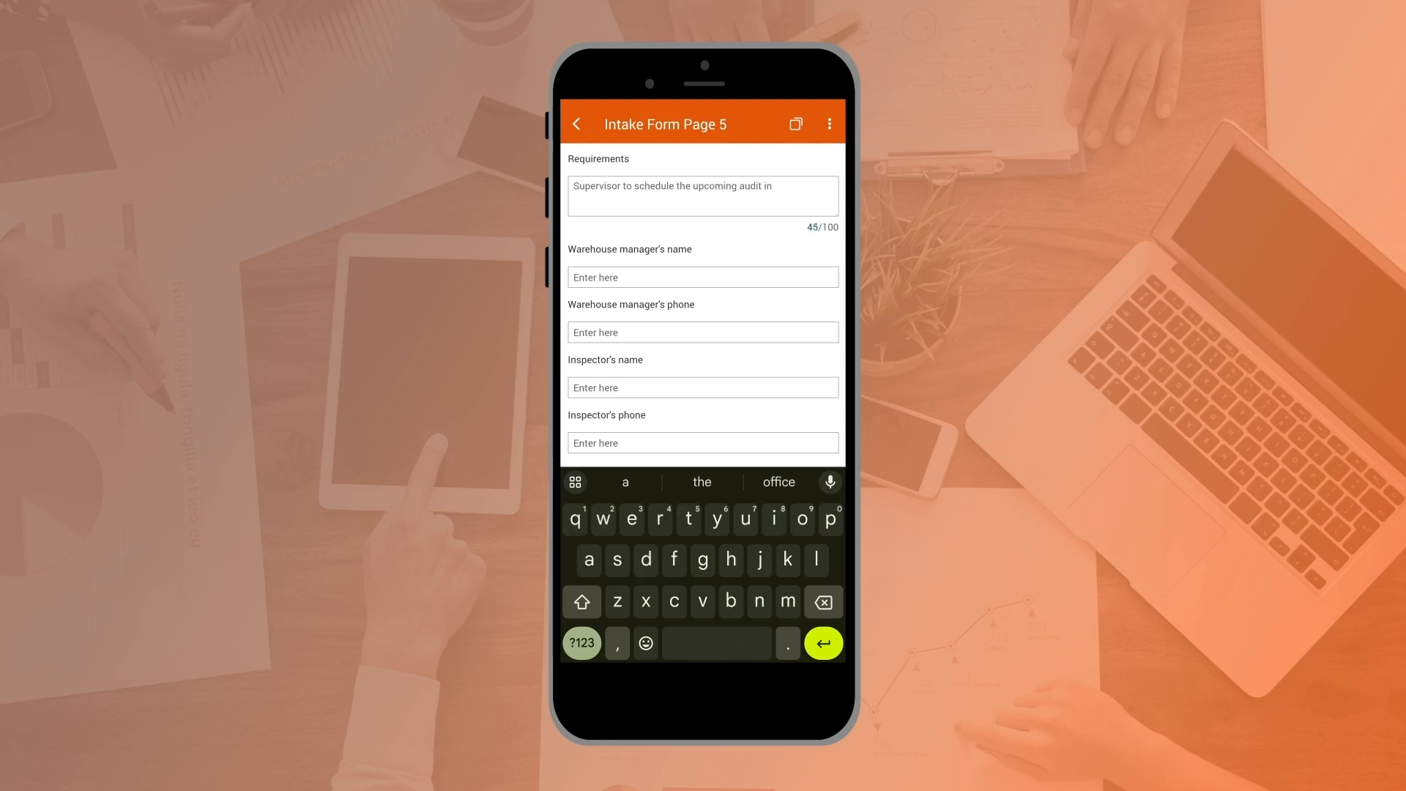
type("September.")
Step: Fill in the warehouse manager's name and phone number
left_click(756, 285)
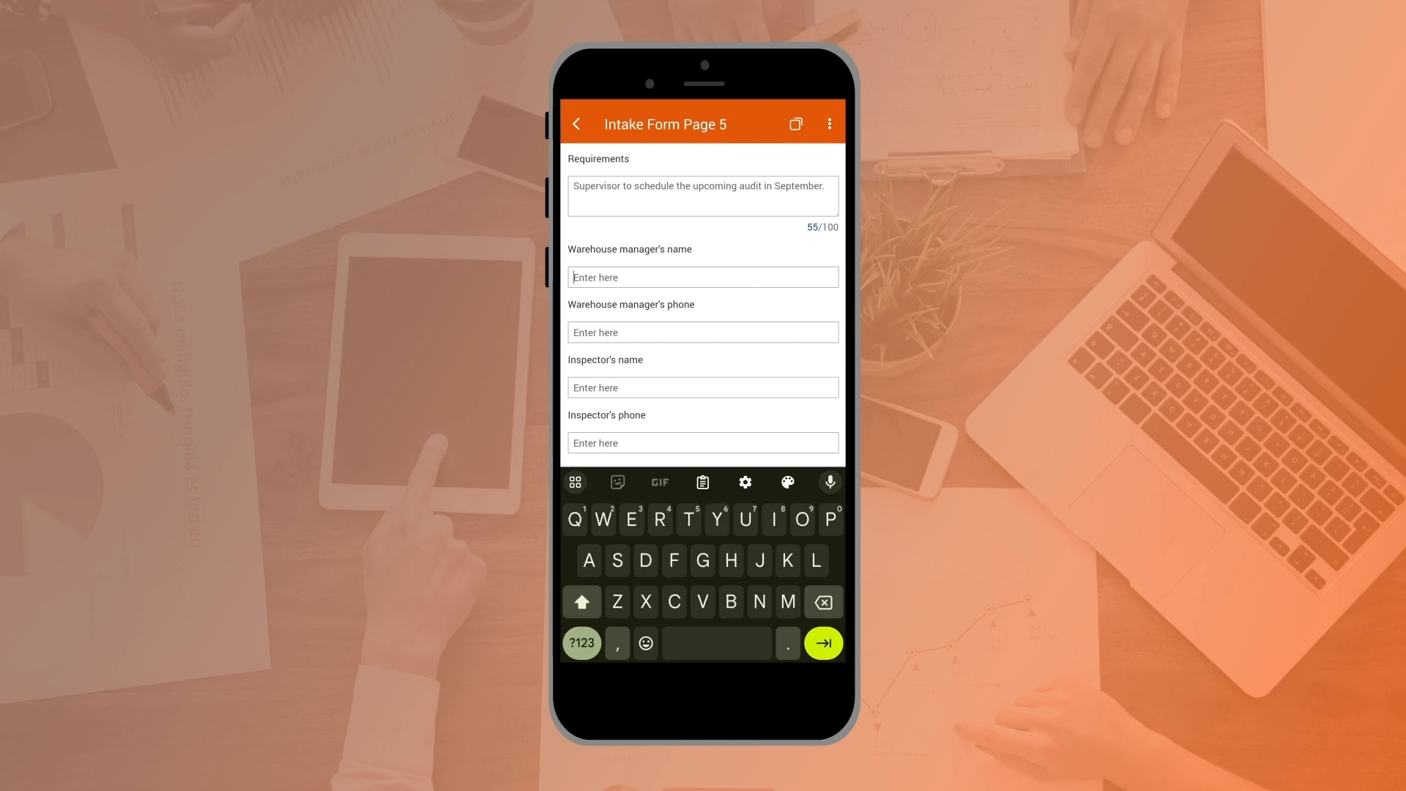
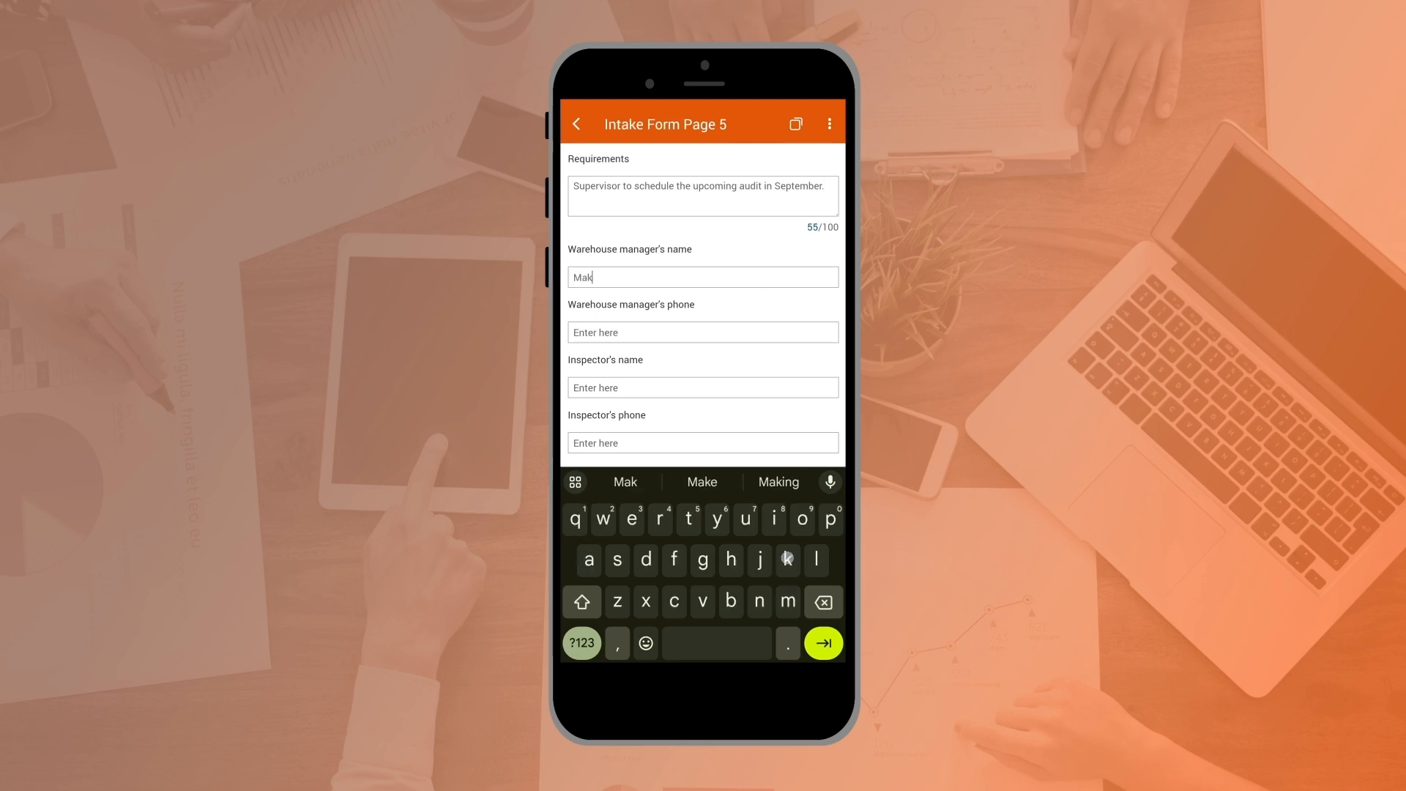
left_click(757, 338)
left_click(582, 643)
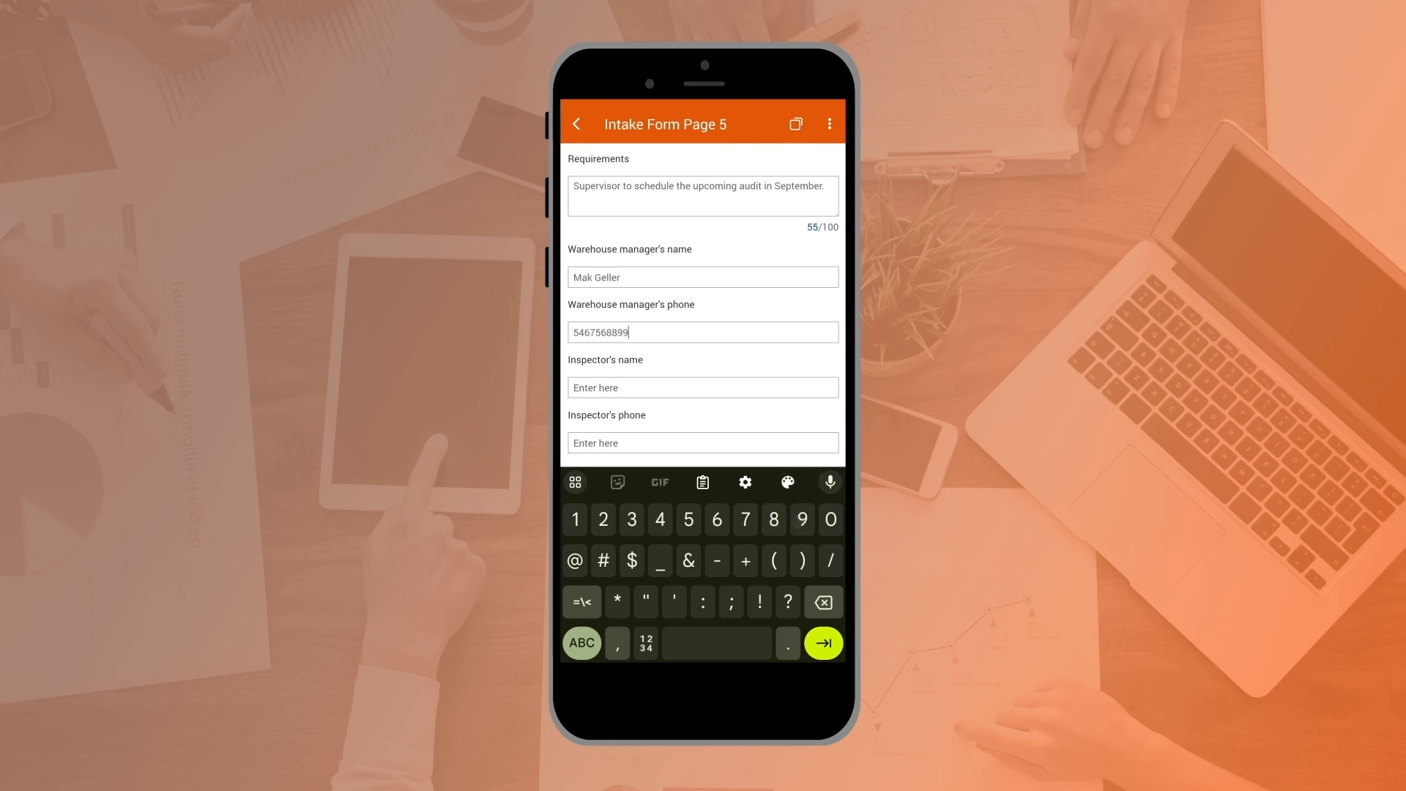
Step: Fill in the inspector's name and phone number on Intake Form Page 5
key("Tab")
left_click(582, 643)
left_click(578, 640)
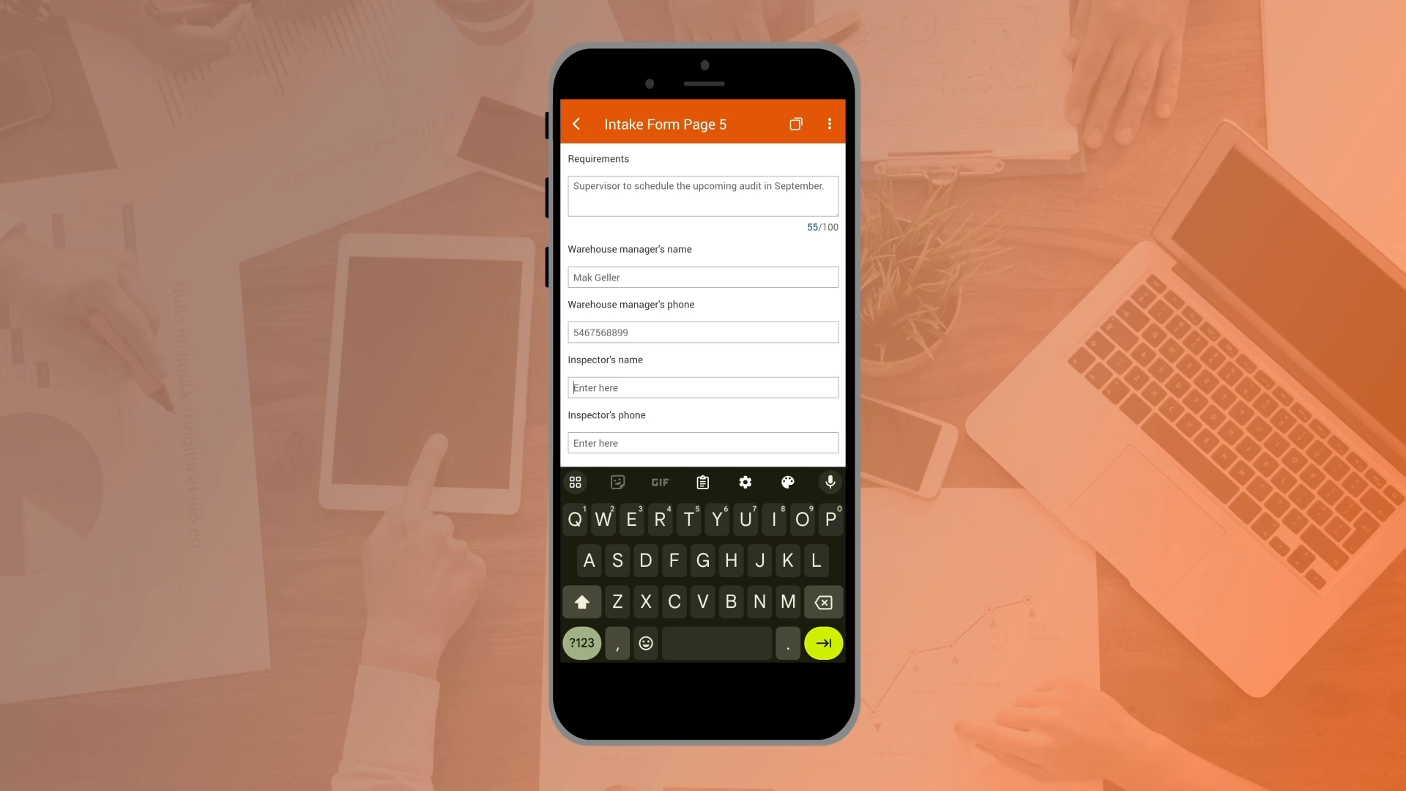
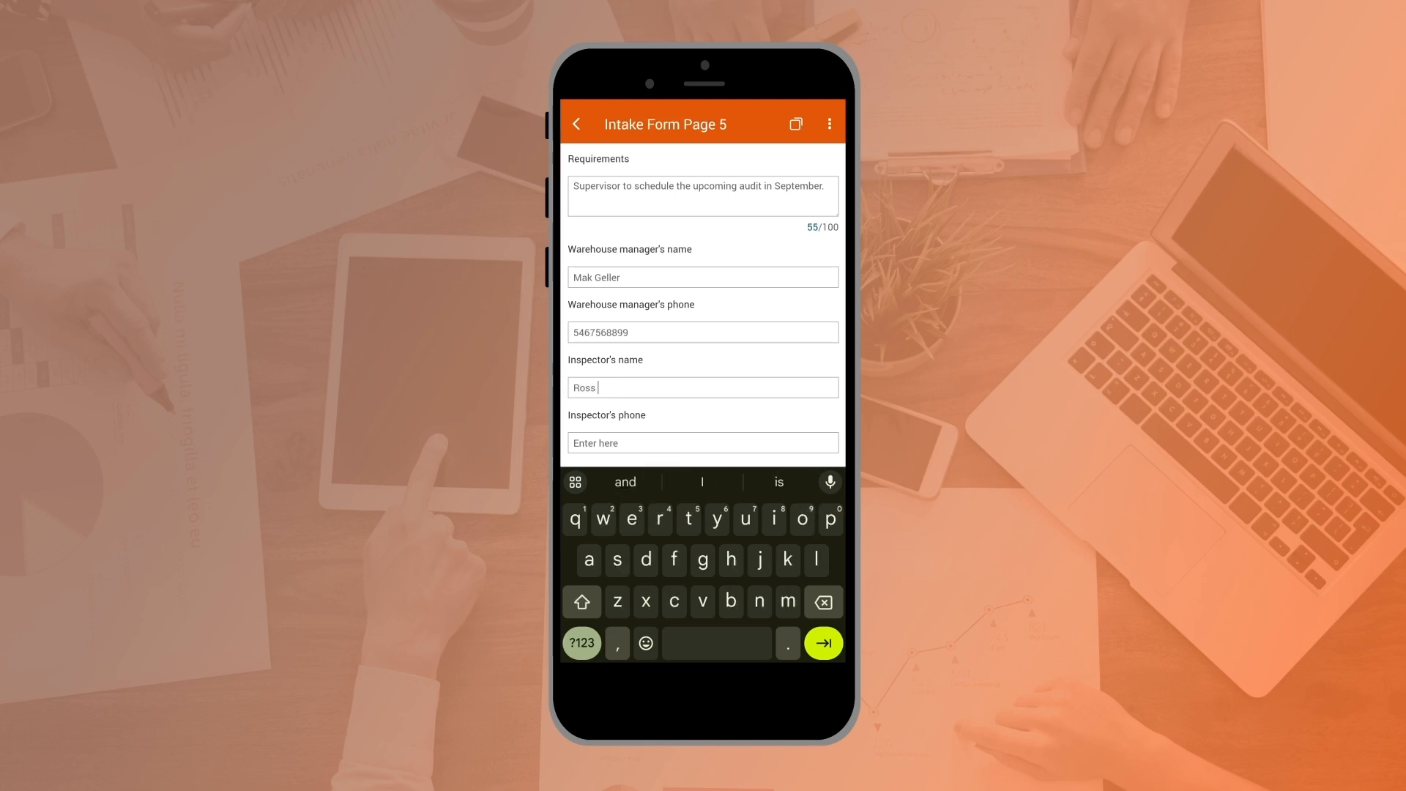
key("Tab")
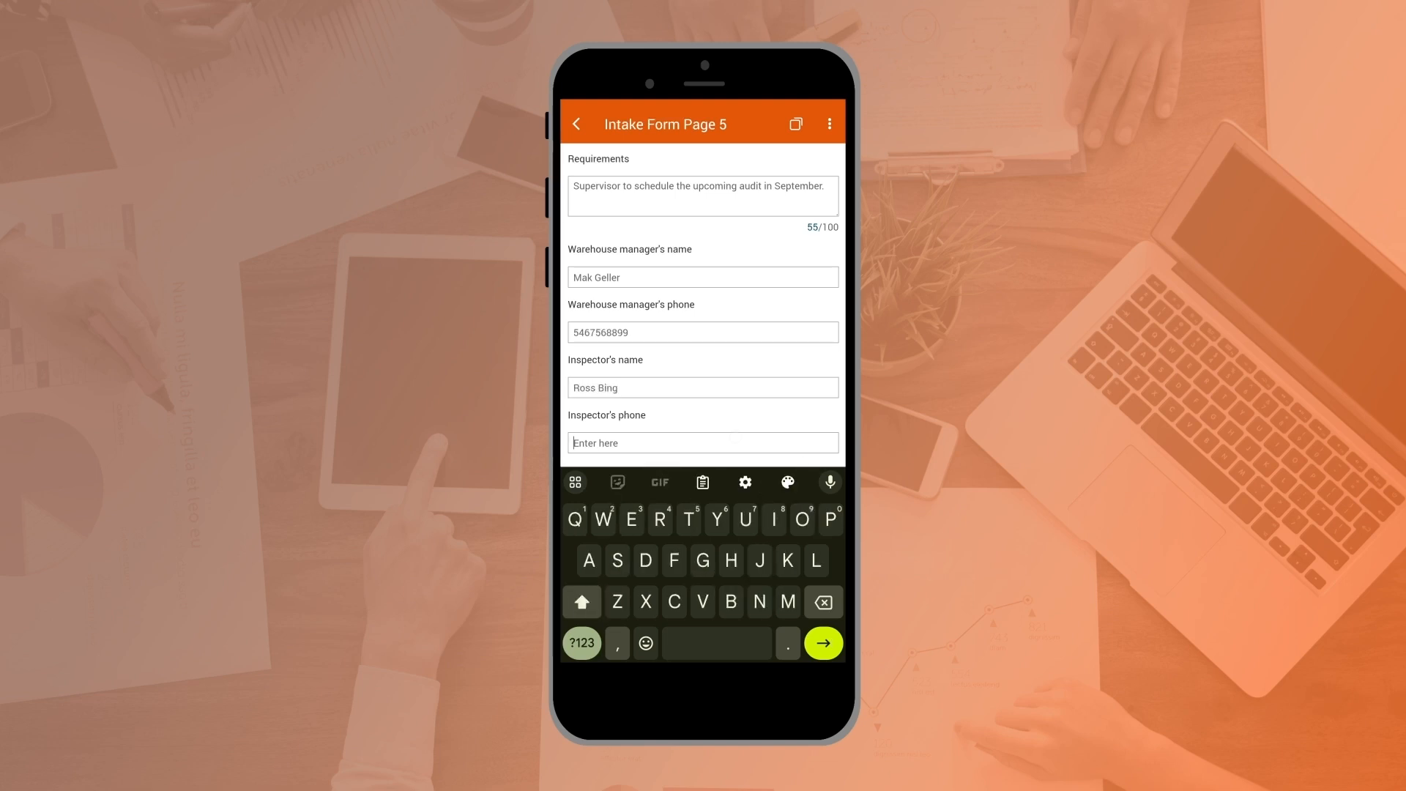
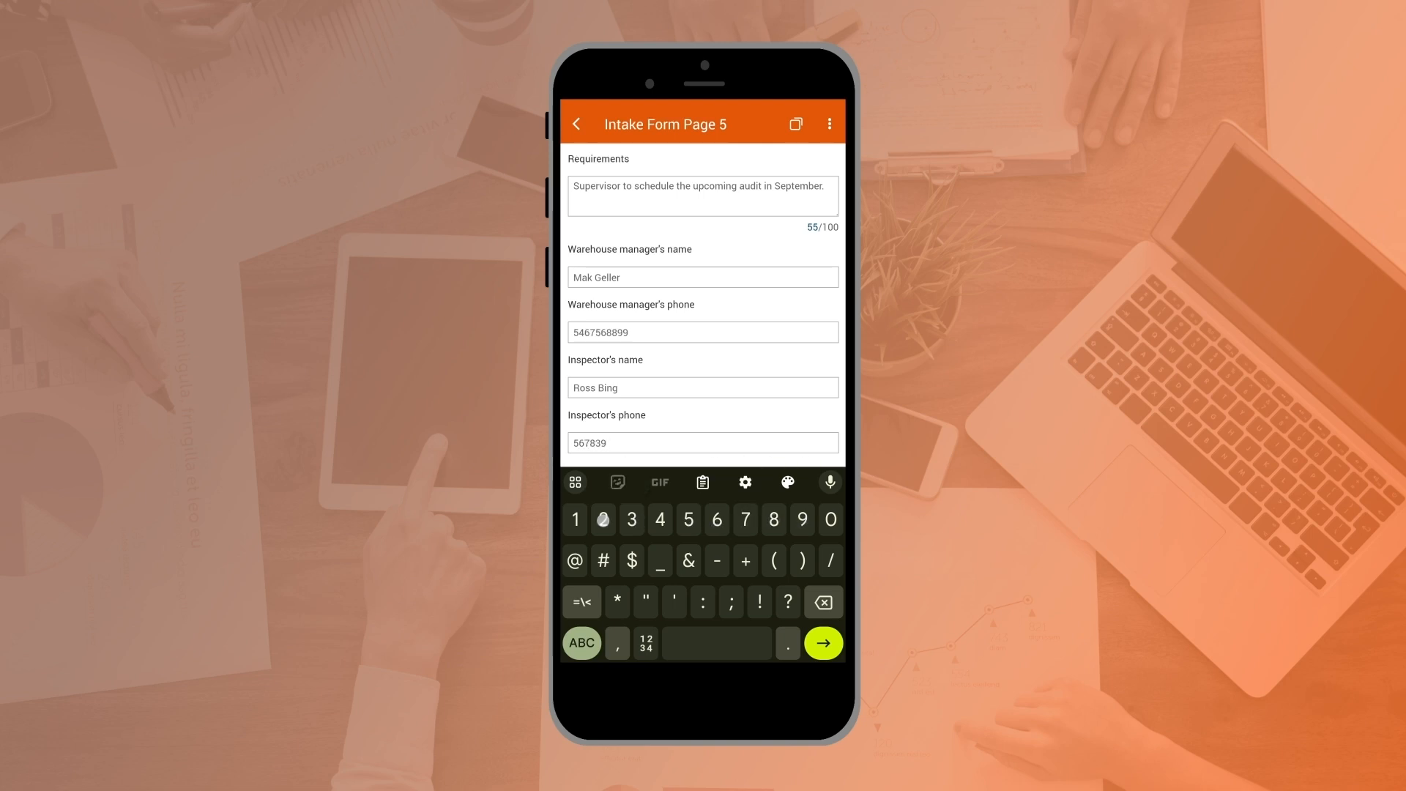
Step: Set the inspection date to July 9, 2024 and continue to the following form page
scroll(814, 328, "down", 2)
left_click(827, 435)
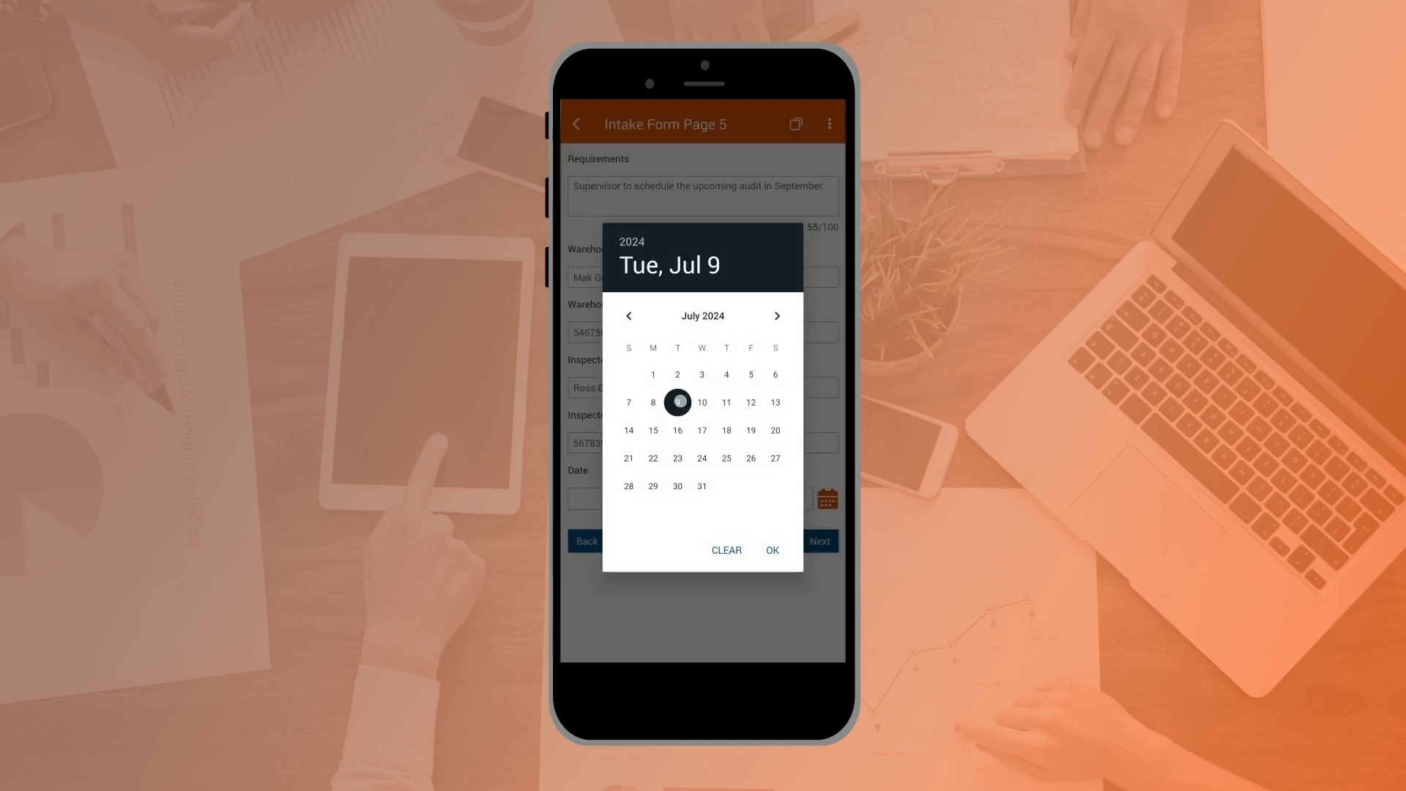
left_click(770, 551)
left_click(820, 541)
Step: Draw a handwritten signature on the form page after Intake Form Page 5
left_click_drag(627, 293, 638, 452)
mouse_move(578, 288)
left_mouse_down()
mouse_move(615, 262)
mouse_move(810, 369)
left_mouse_up()
left_click(579, 124)
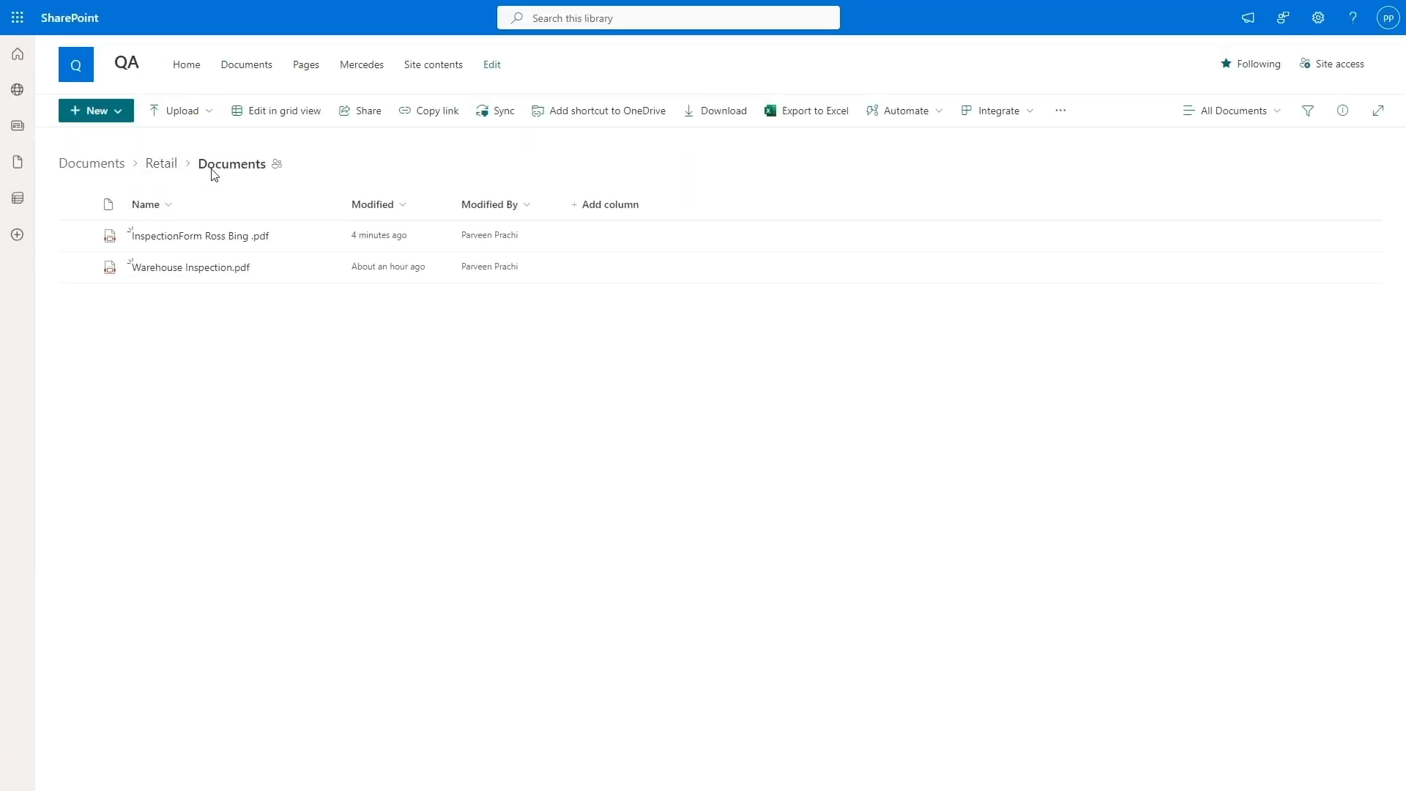
Step: Switch to SharePoint and open the generated inspection form PDF in the Retail Documents folder
left_click(207, 236)
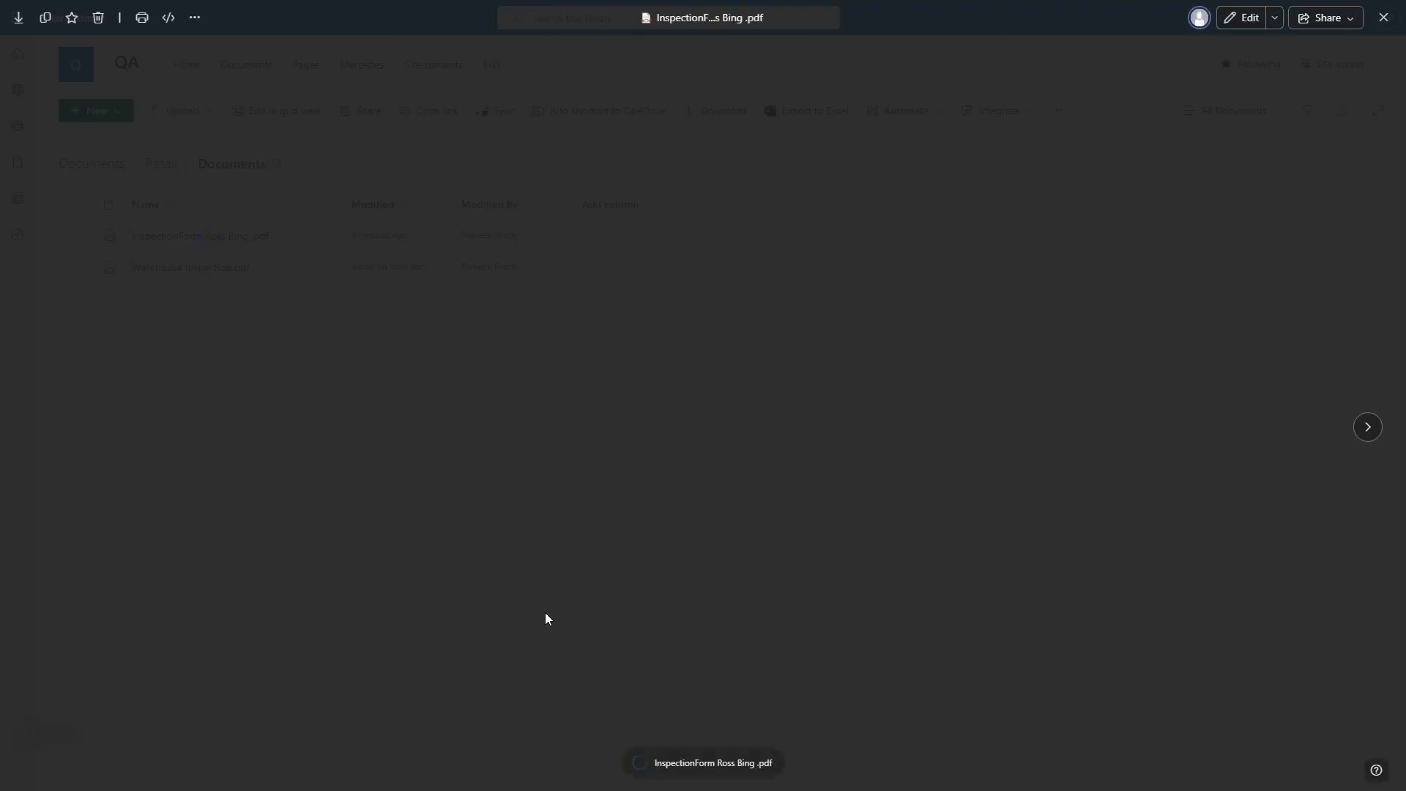